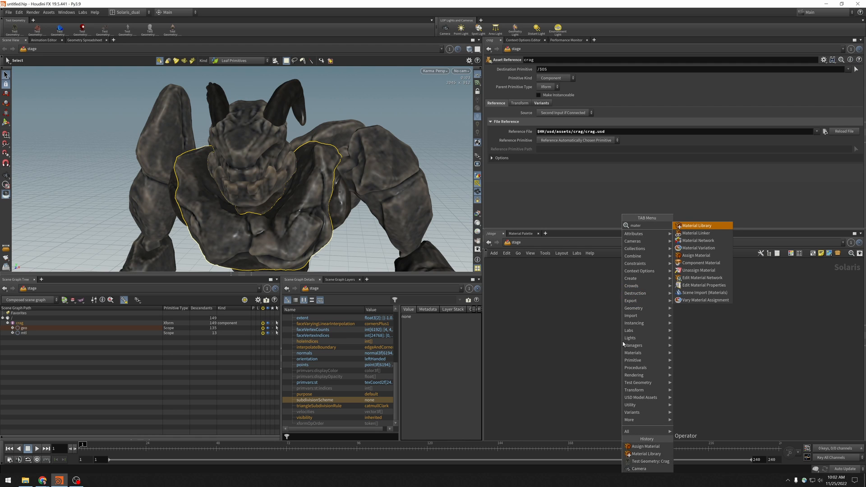
Add a Material Library node to the stage network and go inside it
{"action": "type", "text": "er"}
{"action": "key", "text": "Return"}
{"action": "key", "text": "Return"}
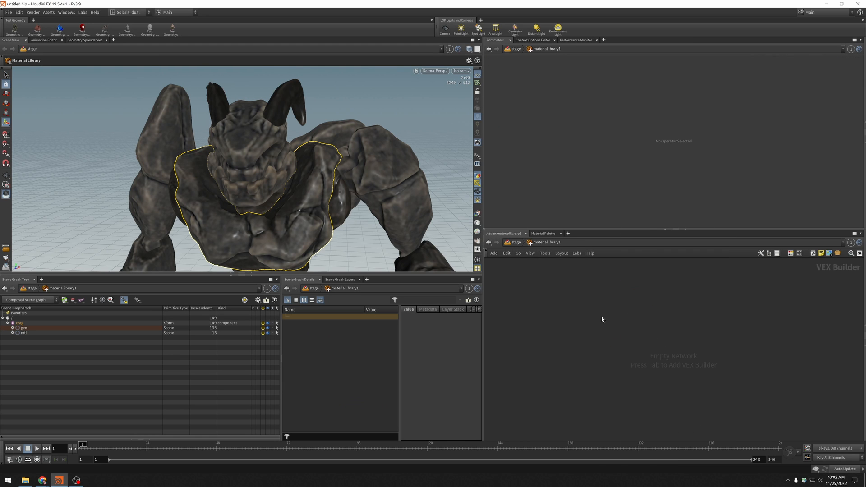
Create a Karma MaterialX Subnet in the material library and go inside it
{"action": "key", "text": "Tab"}
{"action": "type", "text": "kar s"}
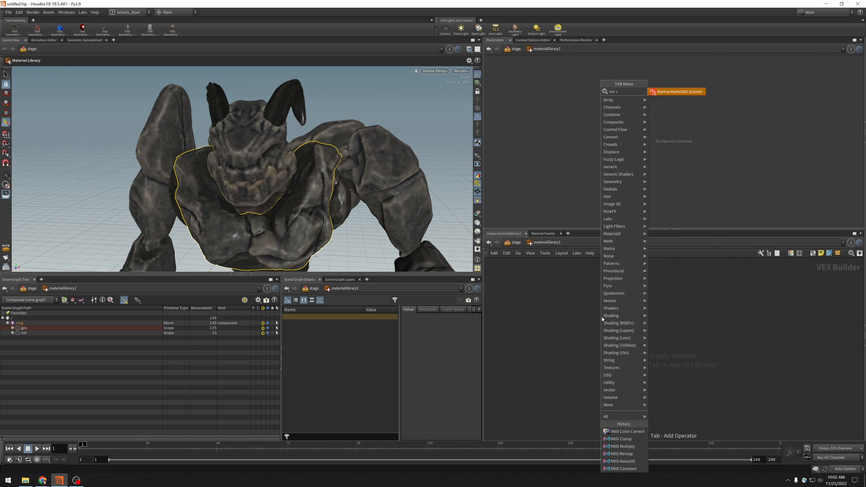
{"action": "key", "text": "Return"}
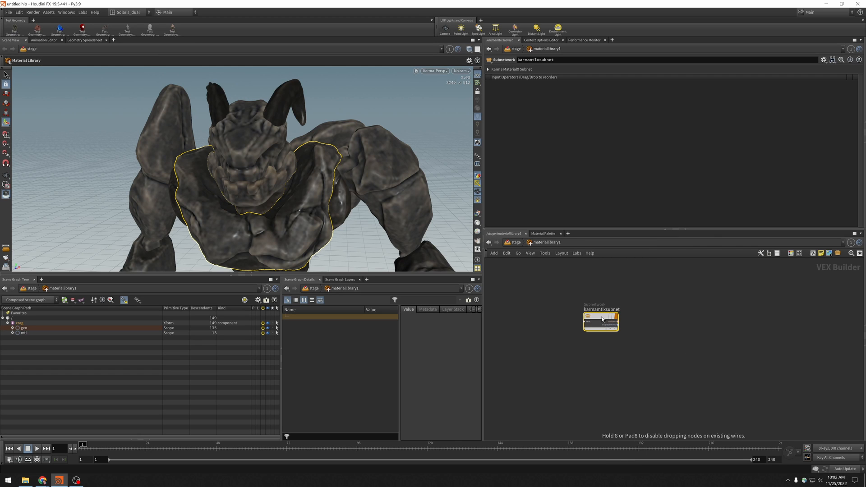
{"action": "left_click", "coordinate": [637, 319]}
{"action": "mouse_move", "coordinate": [631, 317]}
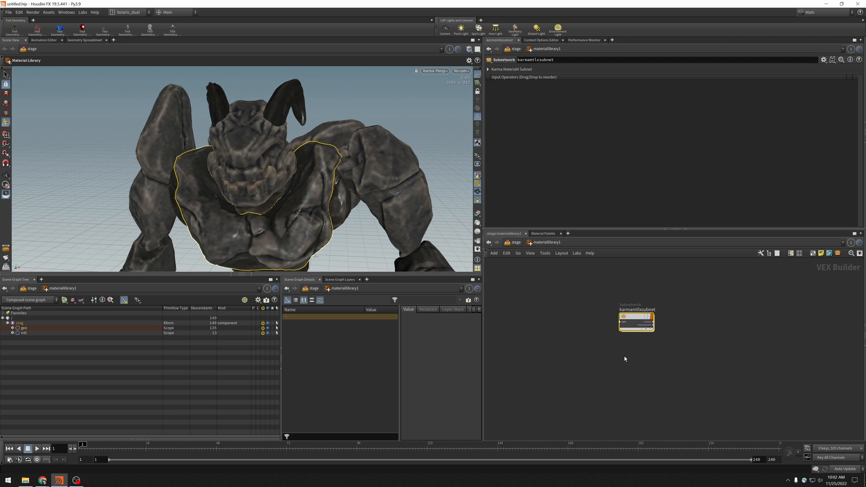
{"action": "double_click", "coordinate": [632, 315]}
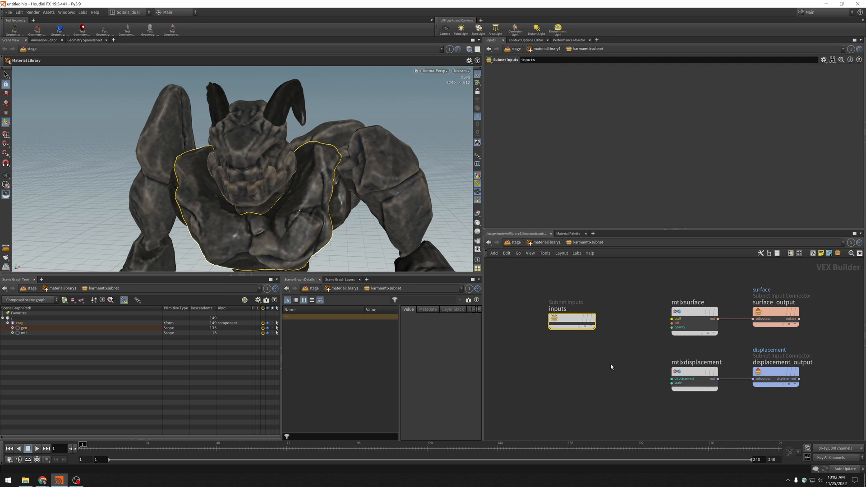
Delete the inputs, mtlxsurface, mtlxdisplacement and displacement_output nodes, keeping only surface_output
{"action": "left_click_drag", "start_coordinate": [557, 311], "coordinate": [599, 361]}
{"action": "left_click_drag", "start_coordinate": [749, 301], "coordinate": [748, 272]}
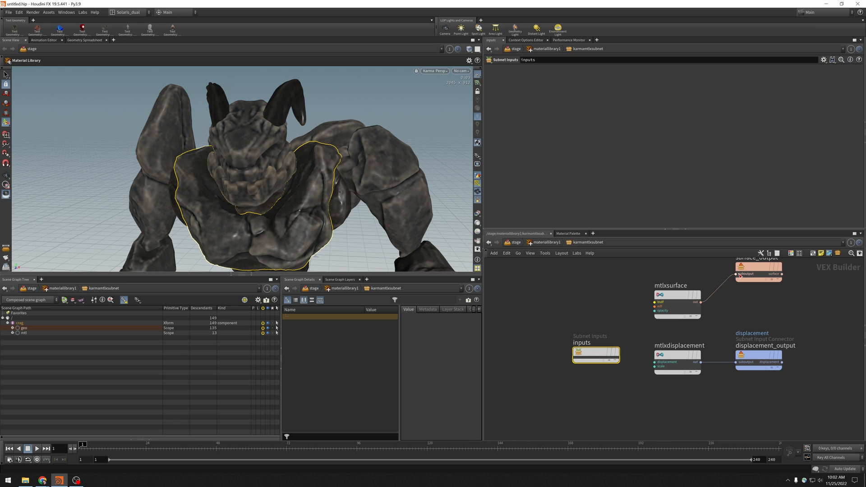
{"action": "left_click_drag", "start_coordinate": [549, 287], "coordinate": [822, 413]}
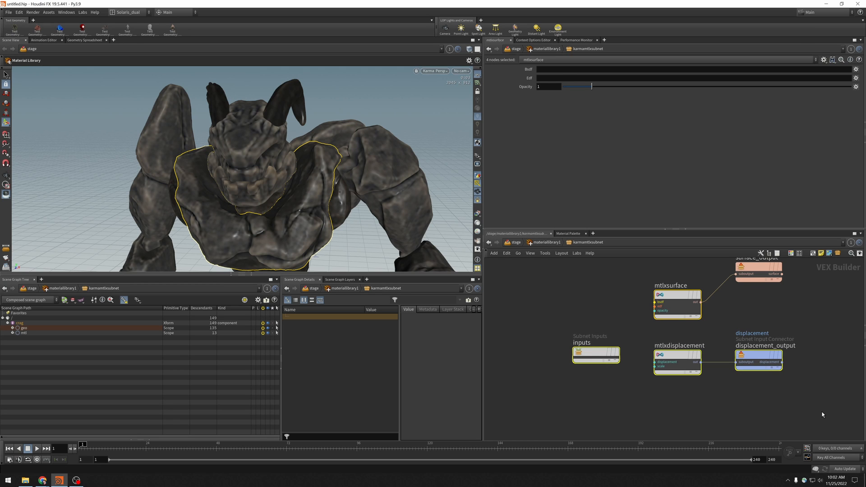
{"action": "key", "text": "Delete"}
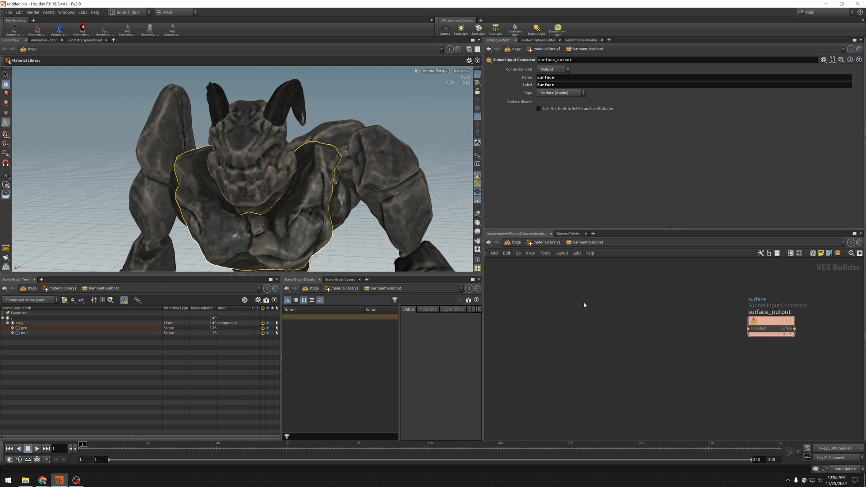
Add an MtlX Surface Unlit node to the subnet, to the left of surface_output
{"action": "key", "text": "Tab"}
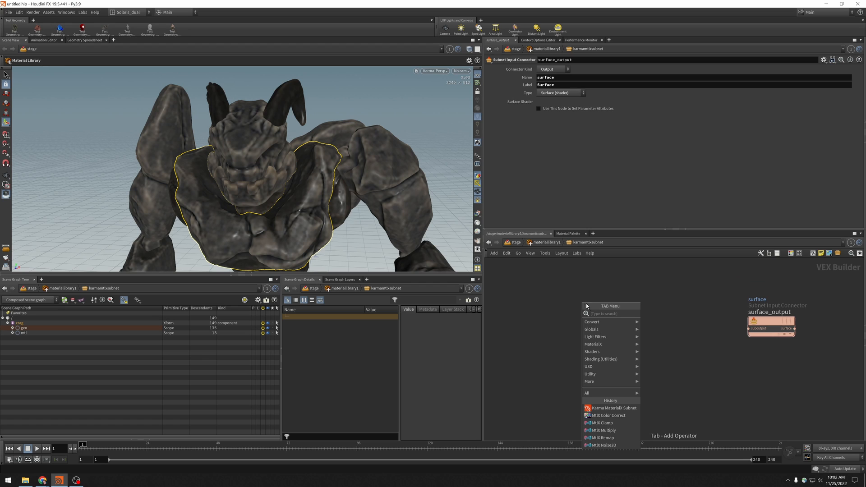
{"action": "mouse_move", "coordinate": [605, 332]}
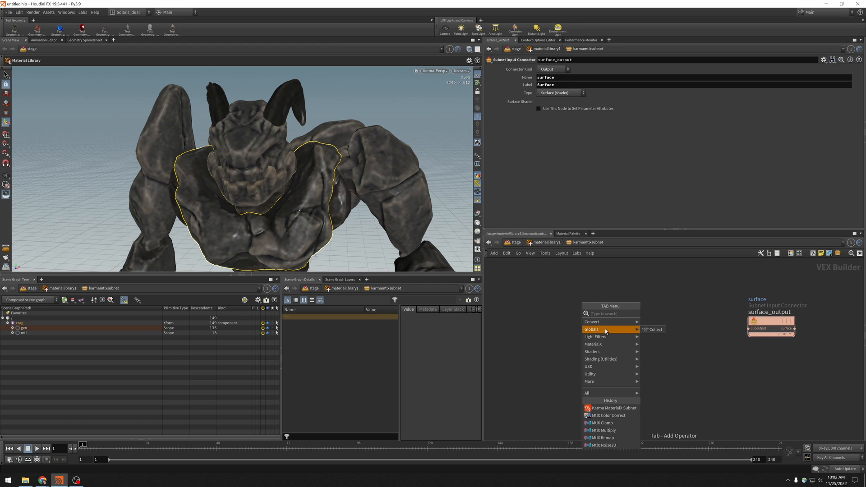
{"action": "mouse_move", "coordinate": [601, 353]}
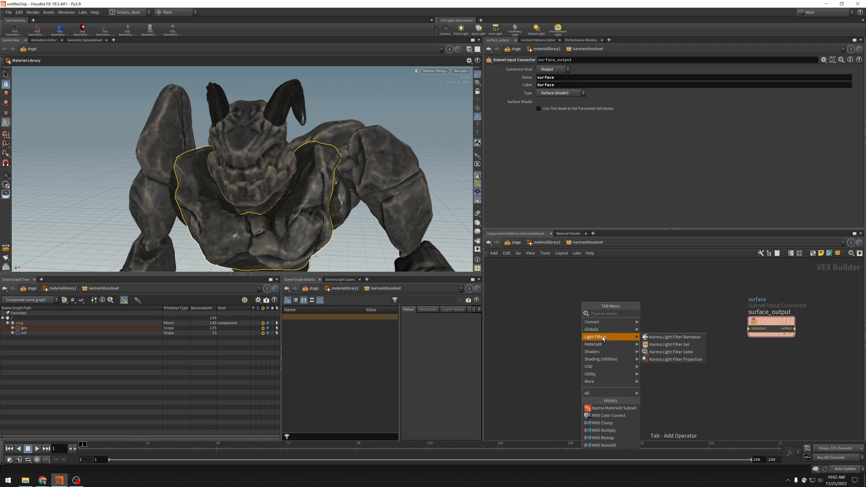
{"action": "type", "text": "unlit"}
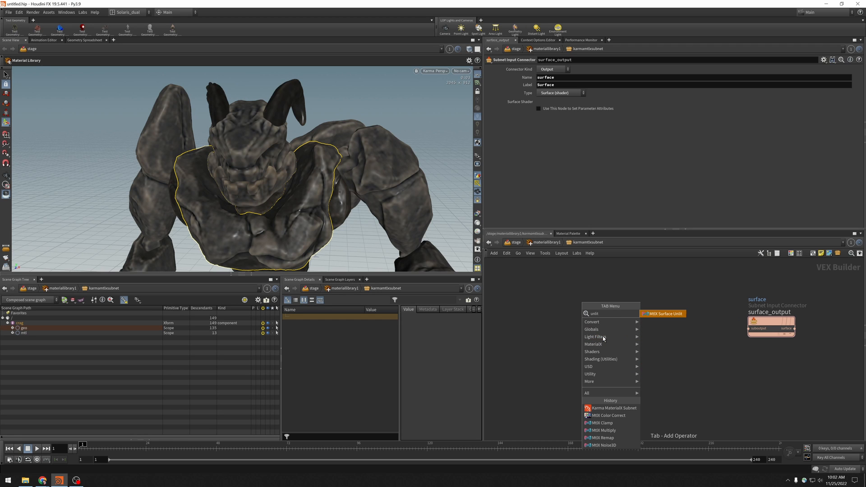
{"action": "key", "text": "Return"}
{"action": "left_click", "coordinate": [603, 339]}
{"action": "left_click_drag", "start_coordinate": [609, 350], "coordinate": [616, 291]}
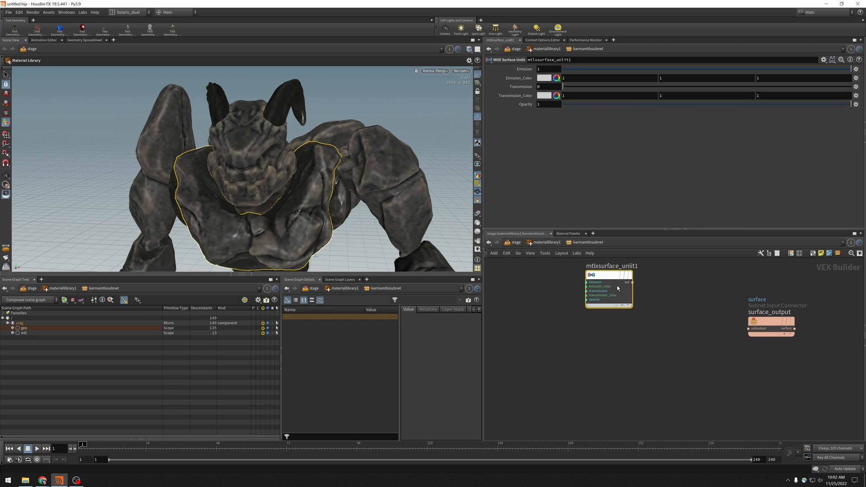
Rename the MtlX Surface Unlit node to debug_shader
{"action": "middle_click_drag", "start_coordinate": [617, 291], "coordinate": [624, 359]}
{"action": "left_click_drag", "start_coordinate": [624, 359], "coordinate": [616, 327]}
{"action": "double_click", "coordinate": [605, 303]}
{"action": "type", "text": "debug_shader"}
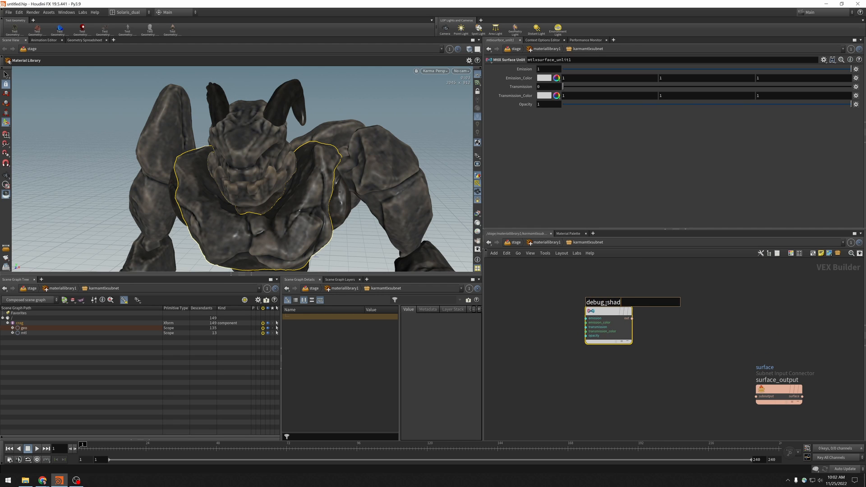
{"action": "key", "text": "Return"}
Connect debug_shader's out to the suboutput input of surface_output and arrange the nodes
{"action": "left_click_drag", "start_coordinate": [632, 318], "coordinate": [756, 396]}
{"action": "middle_click_drag", "start_coordinate": [621, 396], "coordinate": [642, 366]}
{"action": "left_click_drag", "start_coordinate": [609, 293], "coordinate": [640, 293]}
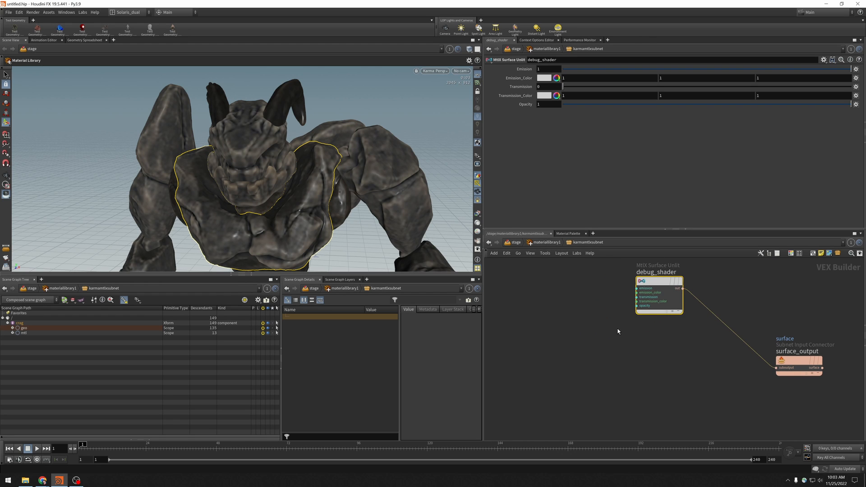
{"action": "middle_click_drag", "start_coordinate": [563, 282], "coordinate": [550, 279]}
Return to the material library level and rename the Karma MaterialX subnet to chipped_paint
{"action": "left_click", "coordinate": [554, 243]}
{"action": "double_click", "coordinate": [638, 310]}
{"action": "type", "text": "chipped_paint"}
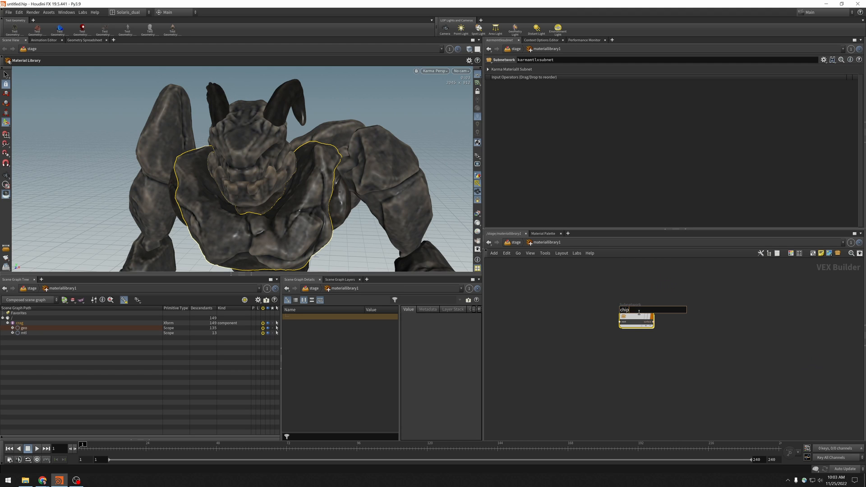
{"action": "key", "text": "Return"}
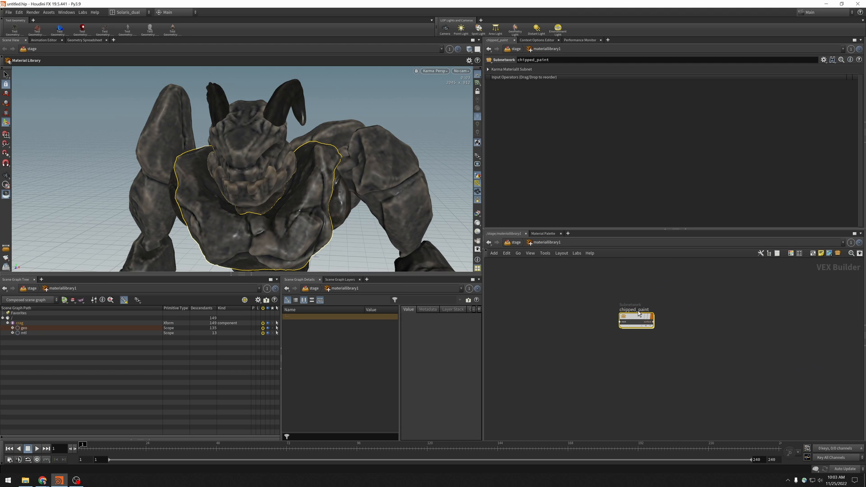
Back at stage level, align the material library under crag, make it the displayed node and auto-fill its materials
{"action": "left_click", "coordinate": [515, 242]}
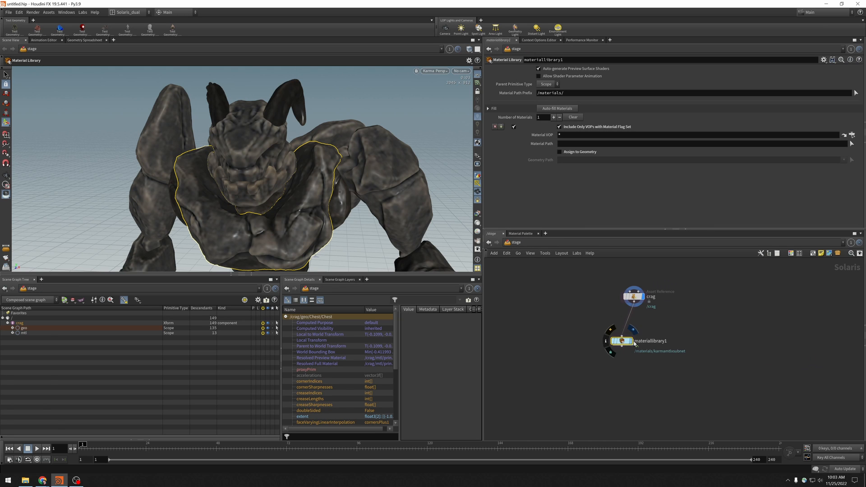
{"action": "left_click_drag", "start_coordinate": [624, 340], "coordinate": [637, 348]}
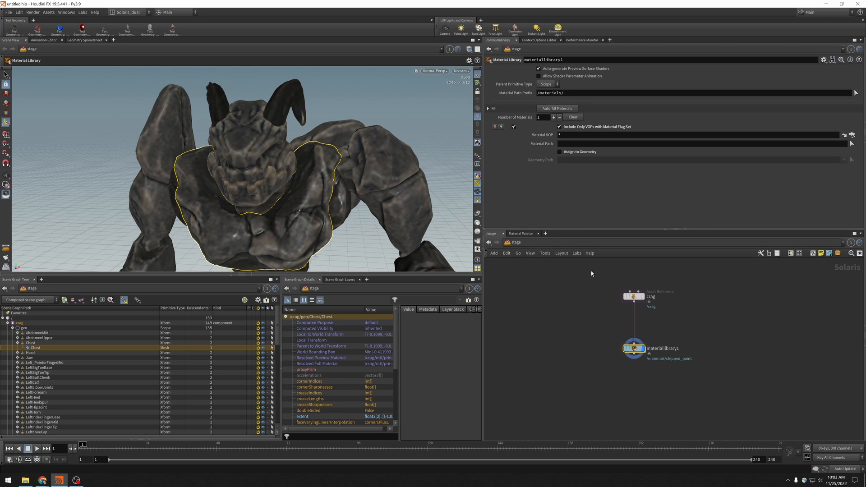
{"action": "left_click", "coordinate": [557, 109]}
Enable Assign to Geometry for chipped_paint in the material library and set the Geometry Path to /crag
{"action": "left_click", "coordinate": [560, 152]}
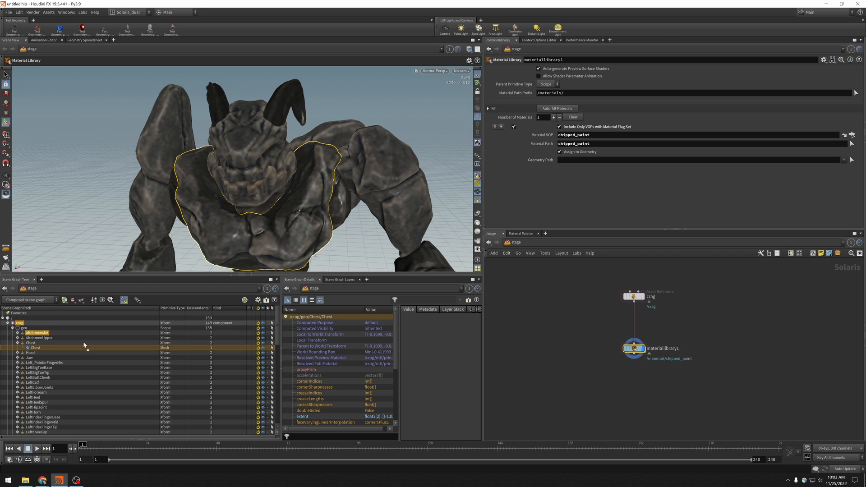
{"action": "left_click_drag", "start_coordinate": [552, 171], "coordinate": [573, 161]}
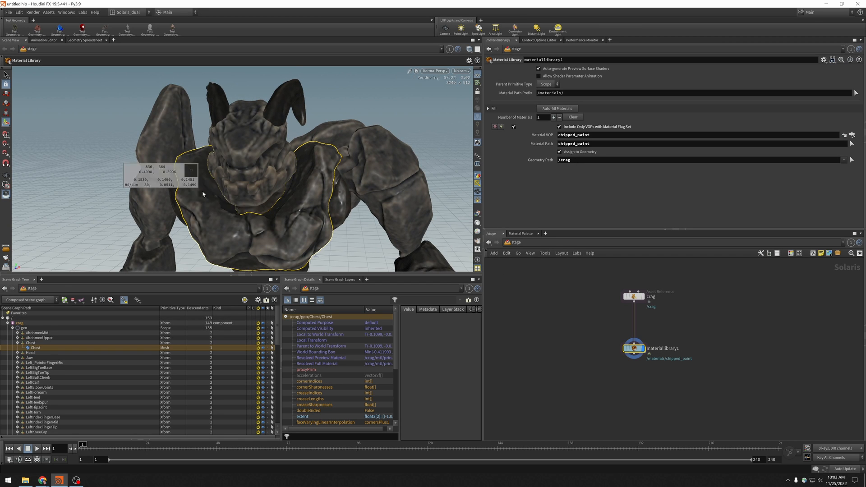
Inspect the material bindings of the AbdomenMid and crag primitives in the scene graph details
{"action": "left_click", "coordinate": [39, 333]}
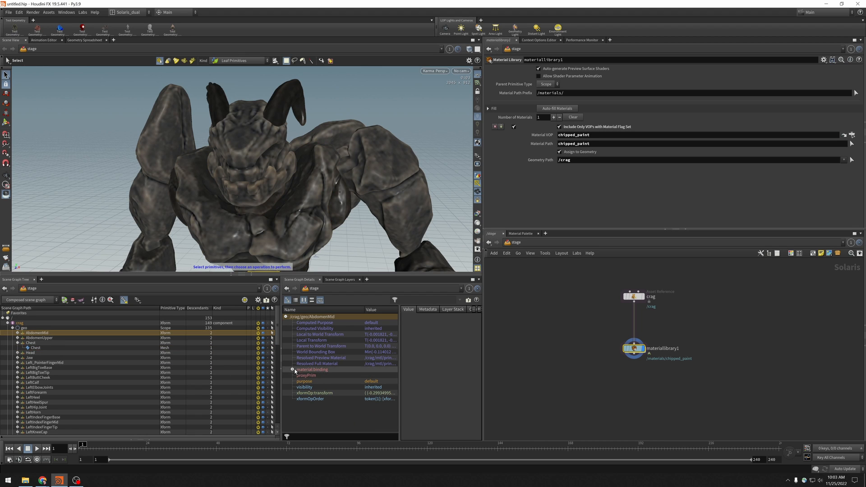
{"action": "left_click", "coordinate": [292, 370]}
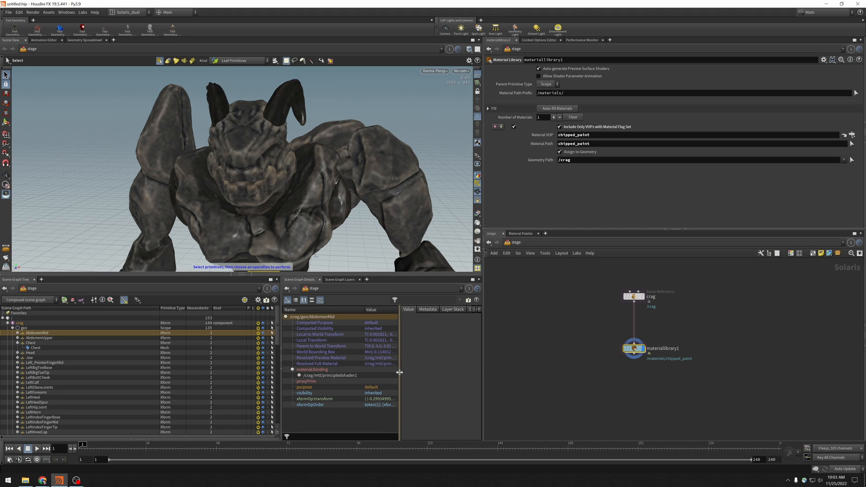
{"action": "left_click_drag", "start_coordinate": [399, 364], "coordinate": [471, 367]}
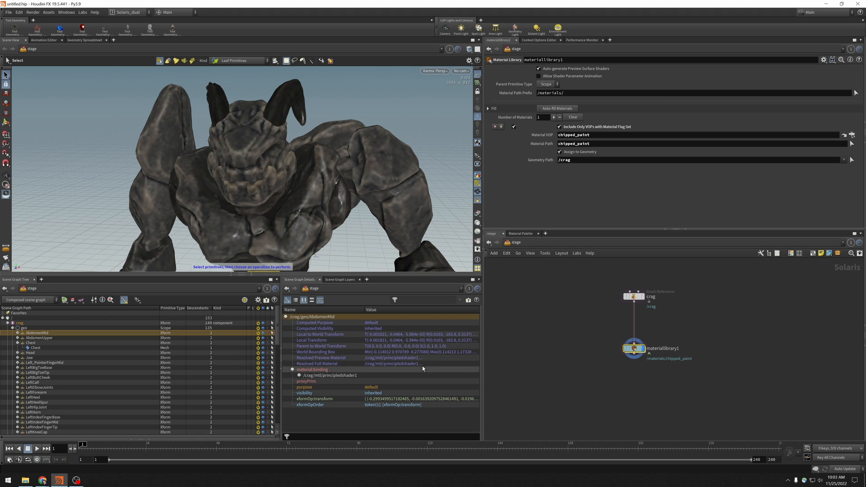
{"action": "left_click", "coordinate": [411, 364]}
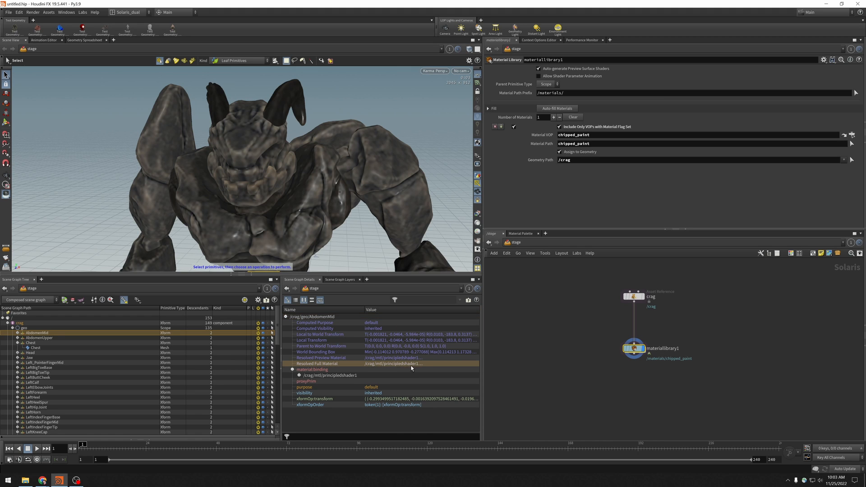
{"action": "left_click", "coordinate": [18, 322]}
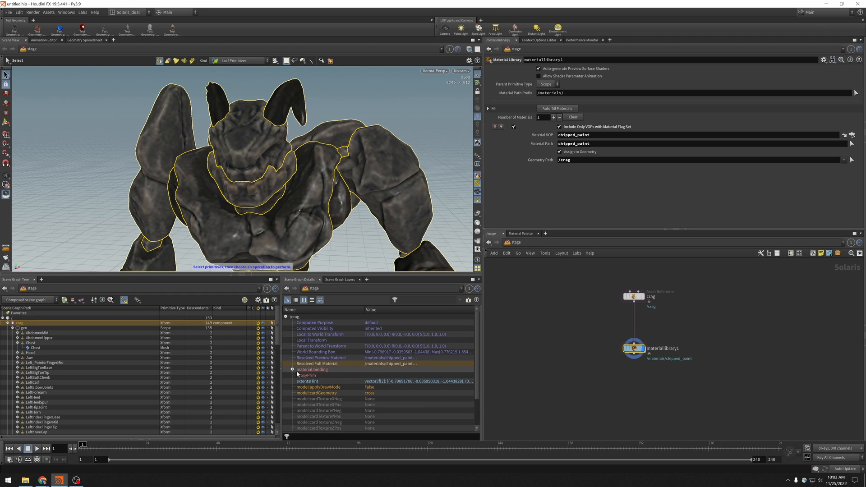
{"action": "left_click", "coordinate": [292, 370]}
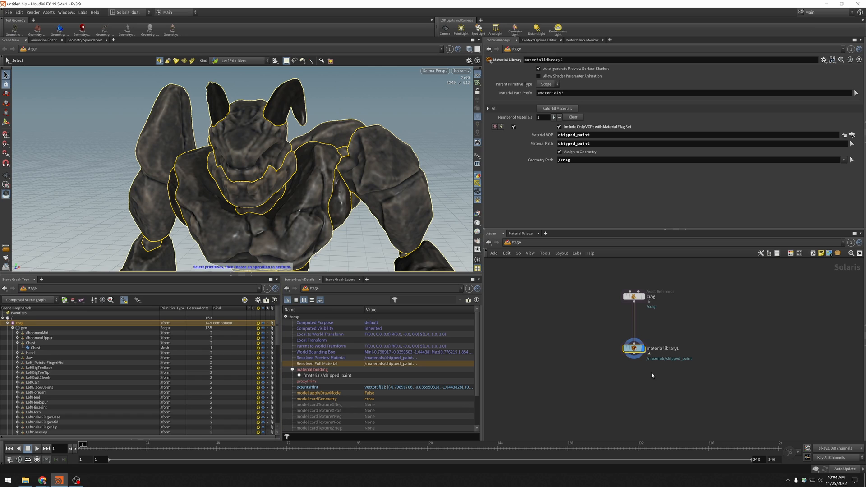
Turn off Assign to Geometry for chipped_paint in the material library
{"action": "left_click", "coordinate": [634, 355]}
{"action": "key", "text": "Escape"}
{"action": "left_click", "coordinate": [570, 153]}
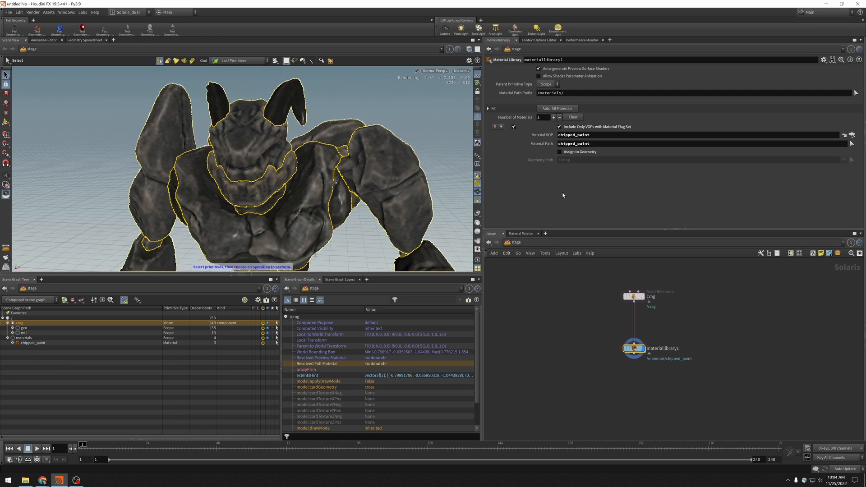
Add an Assign Material node wired below the material library and make it the displayed node
{"action": "left_click", "coordinate": [634, 355]}
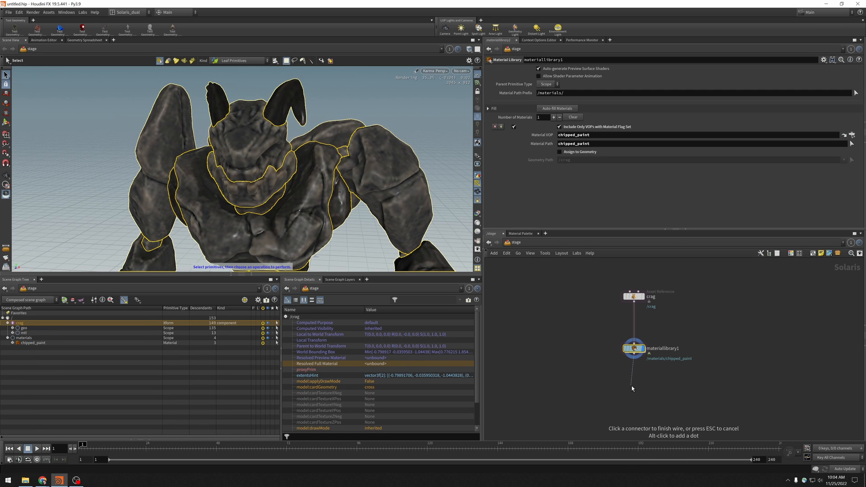
{"action": "key", "text": "Tab"}
{"action": "type", "text": "assi"}
{"action": "key", "text": "Return"}
{"action": "left_click", "coordinate": [631, 385]}
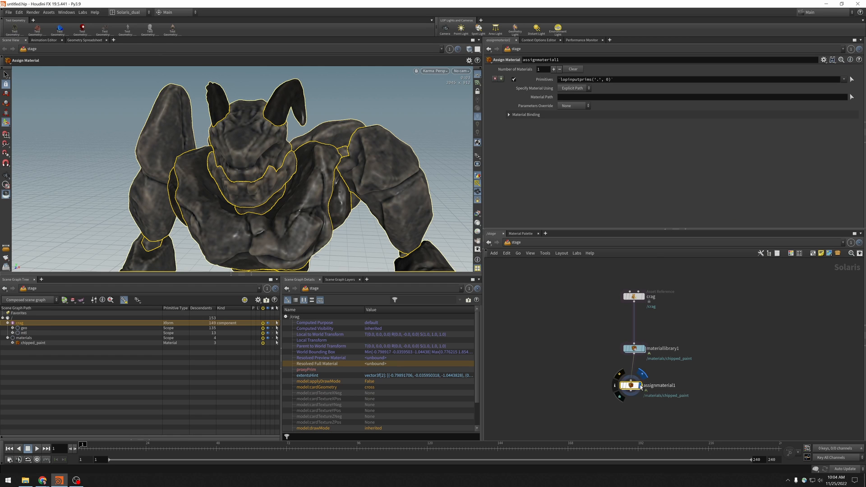
Set the Assign Material node's Primitives to /materials/chipped_paint and Material Path to /crag, and check the node's info
{"action": "left_click_drag", "start_coordinate": [35, 344], "coordinate": [578, 81]}
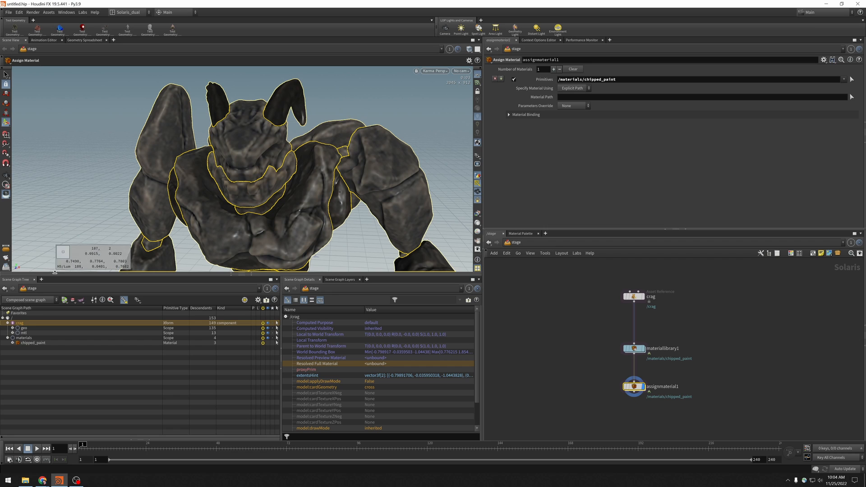
{"action": "left_click_drag", "start_coordinate": [17, 324], "coordinate": [588, 100]}
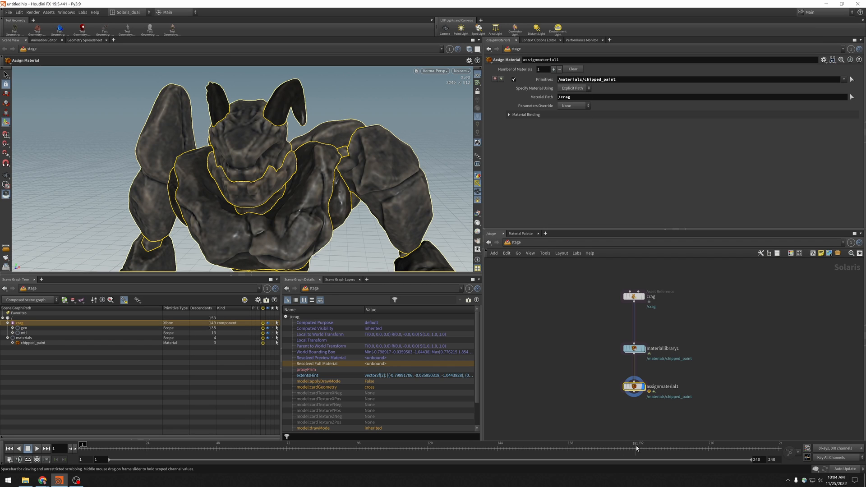
{"action": "left_click", "coordinate": [621, 387]}
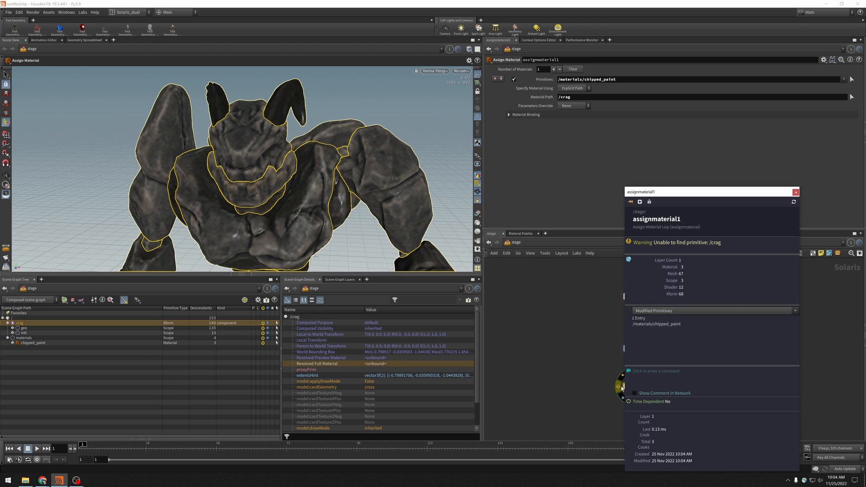
{"action": "left_click", "coordinate": [795, 192]}
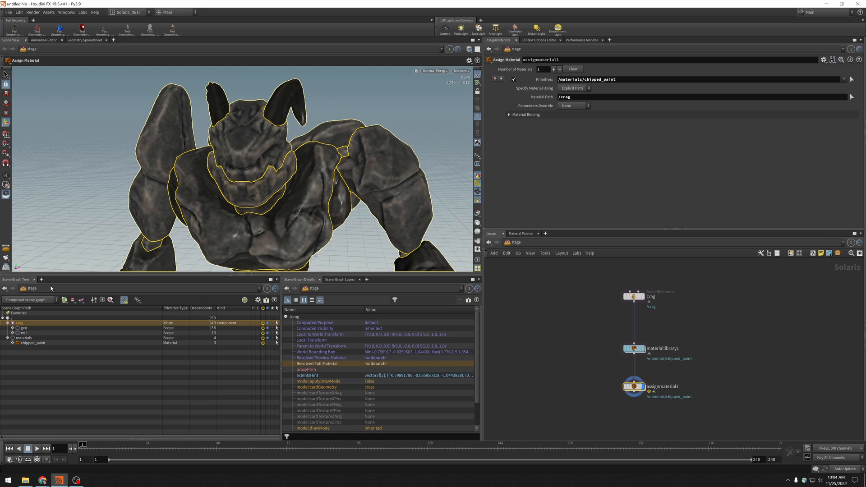
Set the Assign Material node's Primitives to /crag and its Material Path to /materials/chipped_paint
{"action": "left_click_drag", "start_coordinate": [20, 322], "coordinate": [611, 79]}
{"action": "left_click_drag", "start_coordinate": [40, 346], "coordinate": [623, 98]}
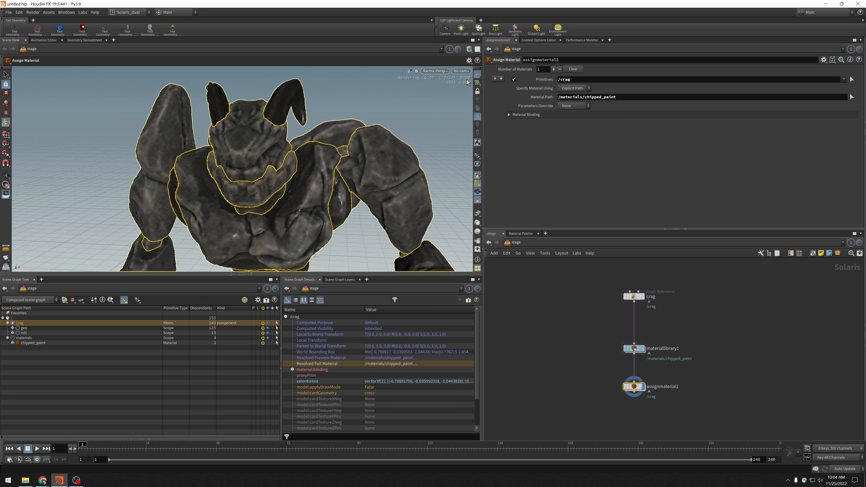
Set the Assign Material node's material binding Strength to Stronger than Descendants, and check the viewport's display options
{"action": "left_click", "coordinate": [509, 115]}
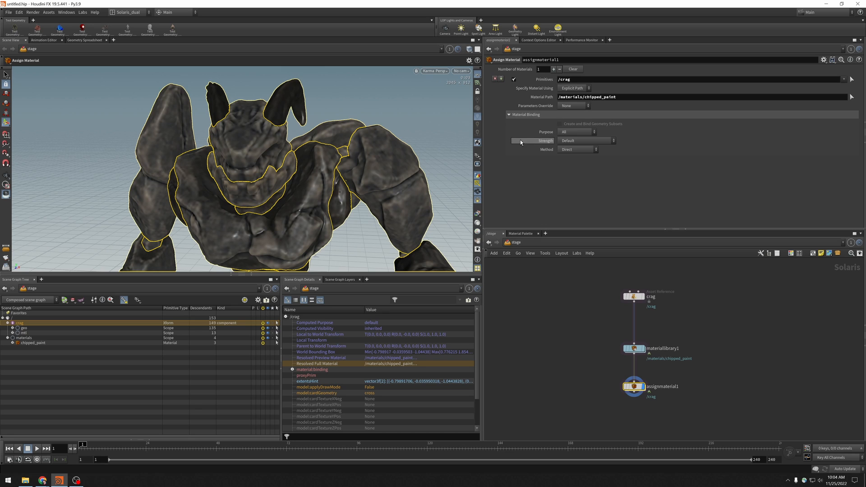
{"action": "left_click", "coordinate": [612, 141]}
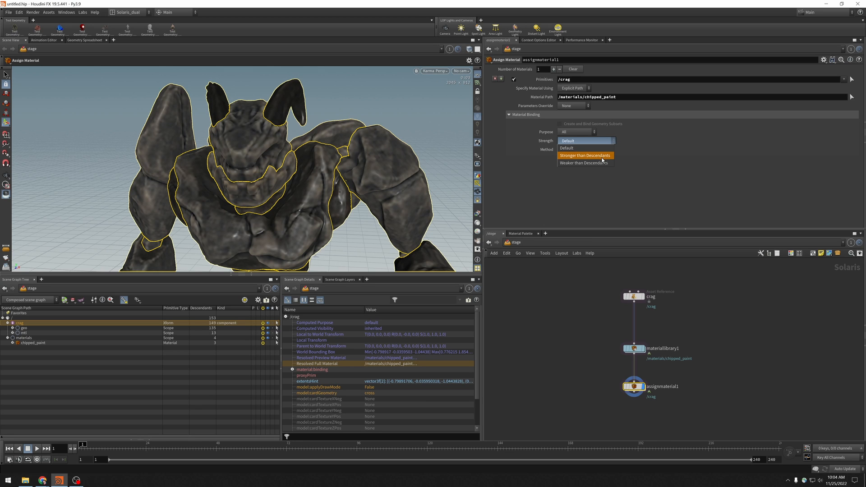
{"action": "left_click", "coordinate": [601, 156]}
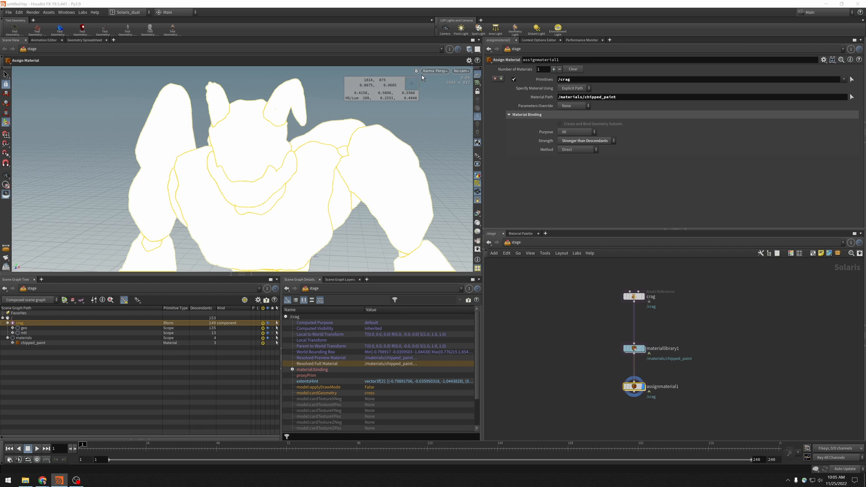
{"action": "key", "text": "d"}
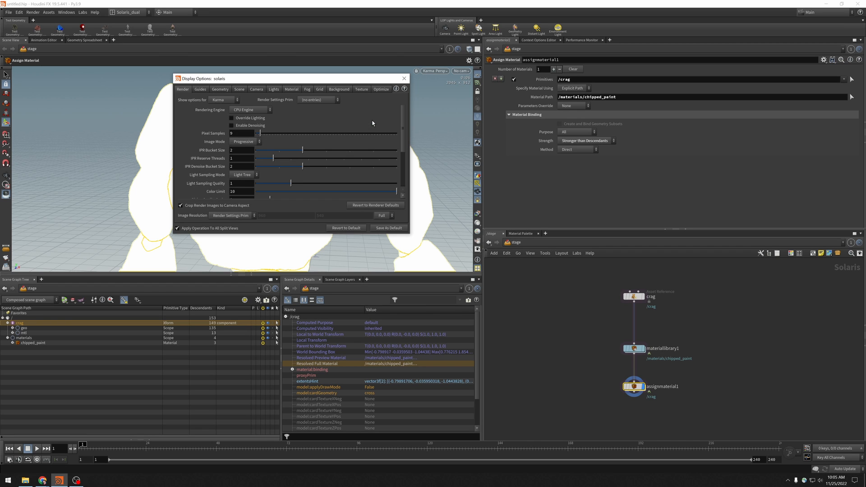
{"action": "left_click", "coordinate": [404, 79]}
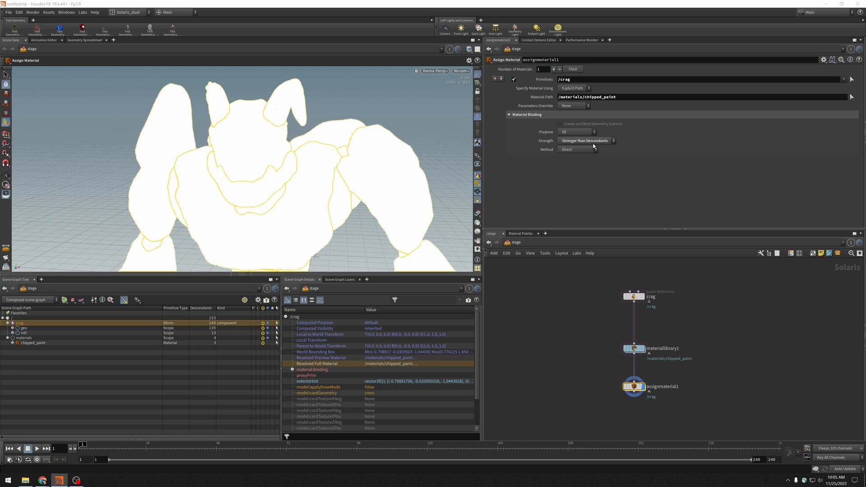
Inspect the material binding and resolved material of AbdomenMid under crag's geo in the scene graph
{"action": "left_click", "coordinate": [13, 328]}
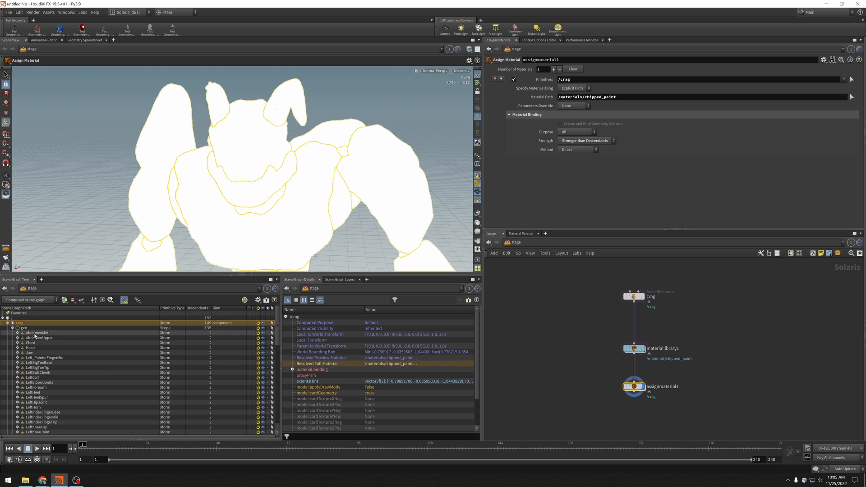
{"action": "left_click", "coordinate": [36, 332]}
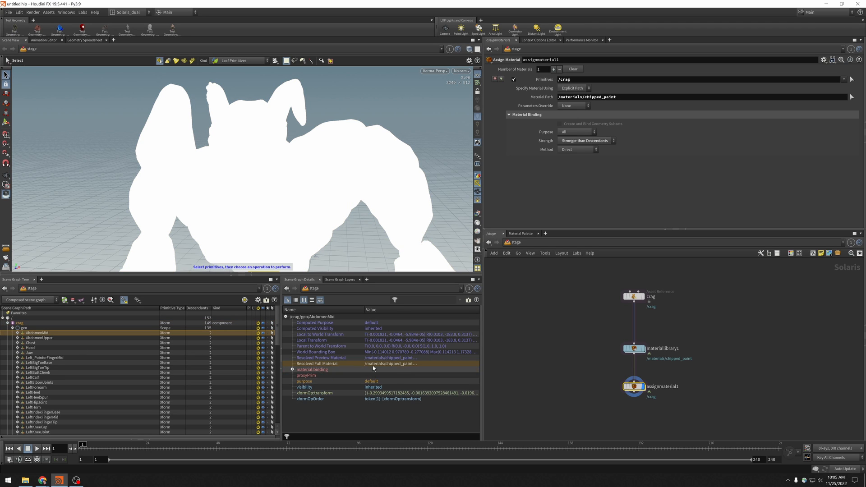
{"action": "left_click", "coordinate": [292, 369]}
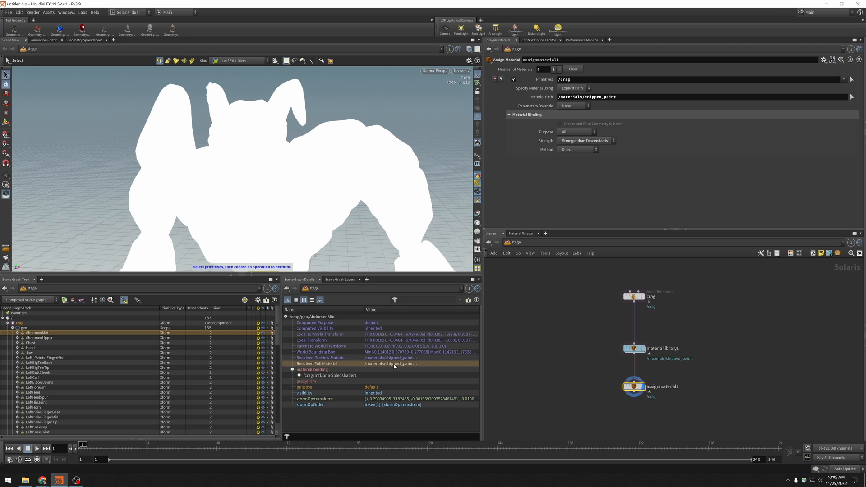
Add a Karma Curvature node inside the chipped_paint material, placed before debug_shader
{"action": "middle_click_drag", "start_coordinate": [601, 367], "coordinate": [595, 346]}
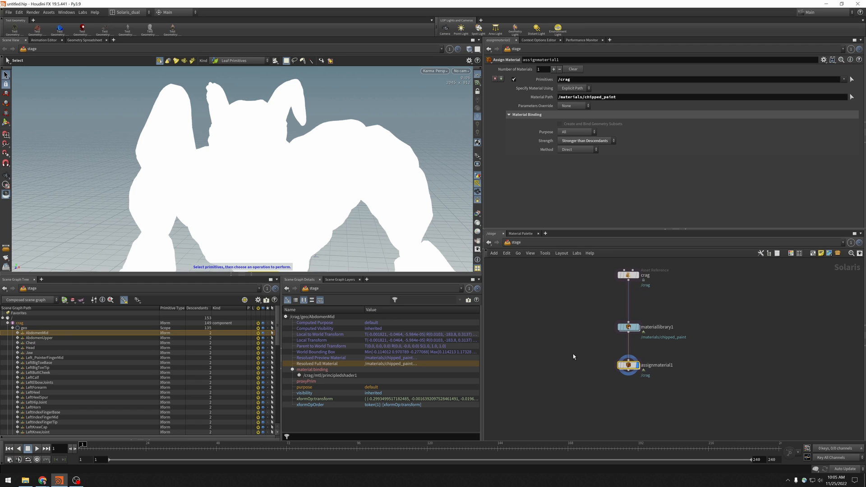
{"action": "double_click", "coordinate": [631, 329]}
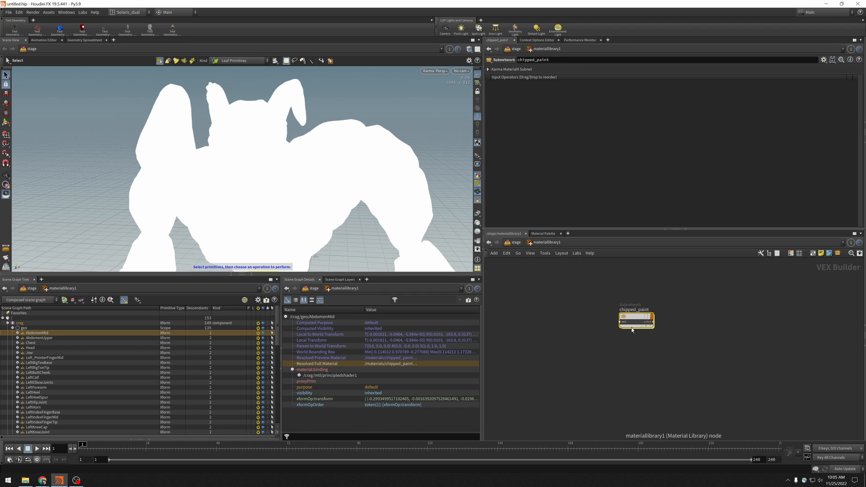
{"action": "double_click", "coordinate": [633, 315]}
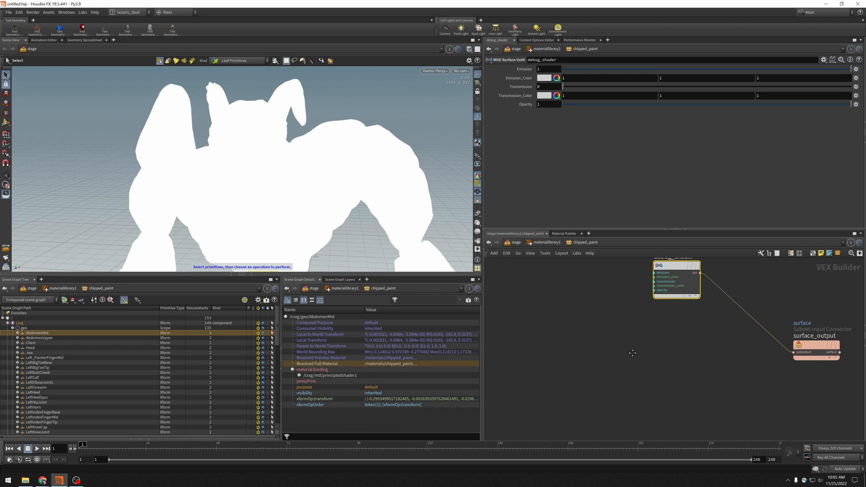
{"action": "key", "text": "Tab"}
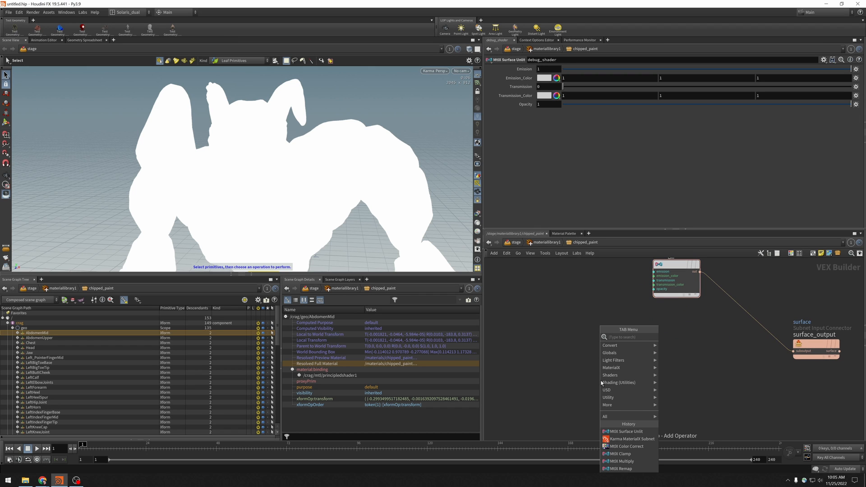
{"action": "type", "text": "karma"}
{"action": "key", "text": "Down"}
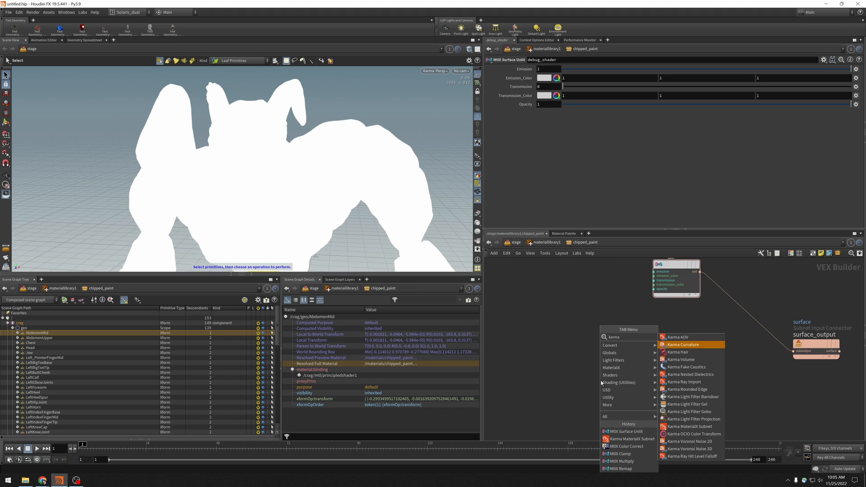
{"action": "key", "text": "Return"}
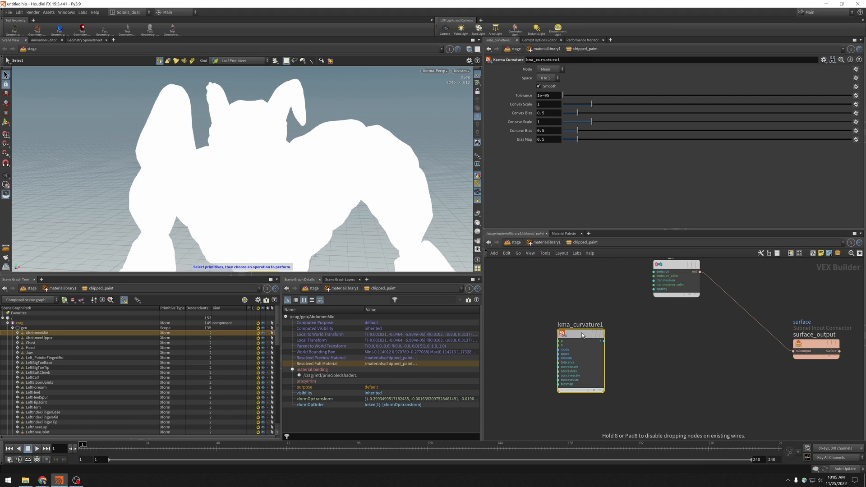
{"action": "left_click", "coordinate": [577, 323]}
Wire the curvature node's output into debug_shader's emission_color input and line the curvature node up beside the shader
{"action": "middle_click_drag", "start_coordinate": [638, 328], "coordinate": [622, 345]}
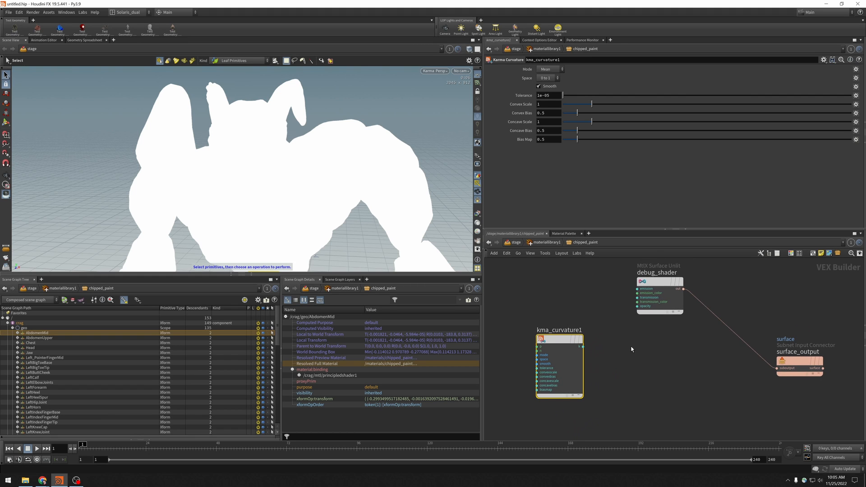
{"action": "left_click", "coordinate": [583, 346]}
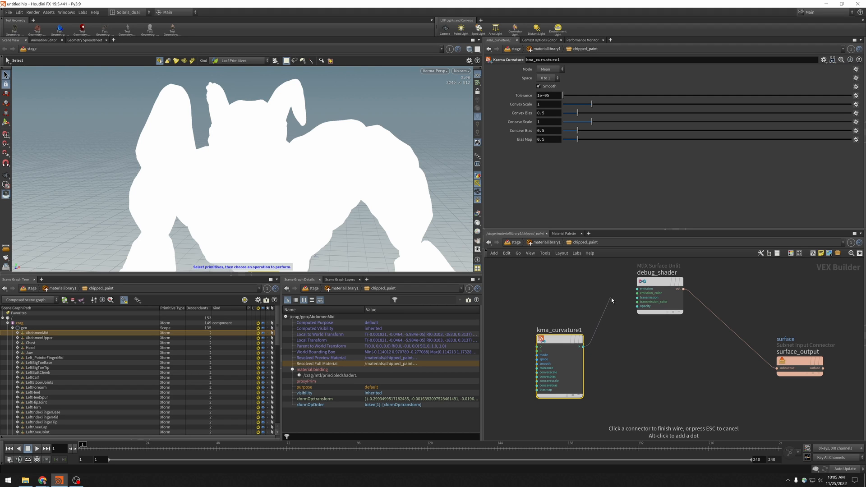
{"action": "left_click", "coordinate": [636, 294]}
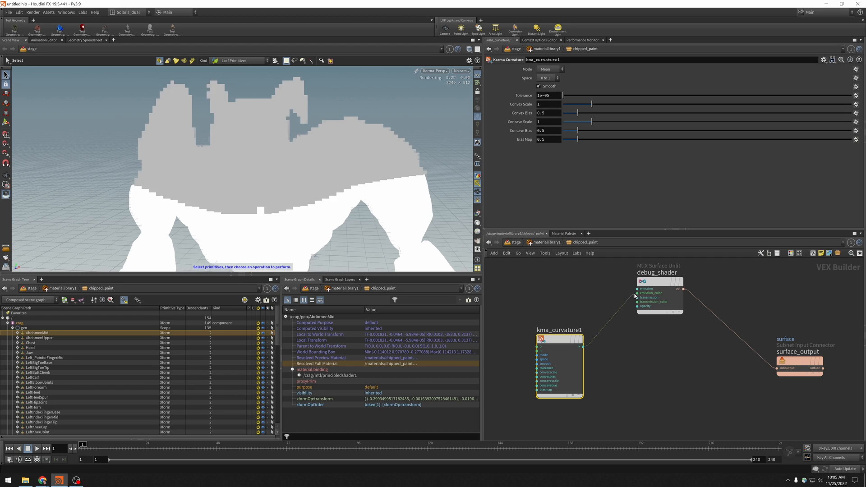
{"action": "middle_click_drag", "start_coordinate": [628, 396], "coordinate": [724, 417]}
{"action": "left_click_drag", "start_coordinate": [651, 366], "coordinate": [651, 311]}
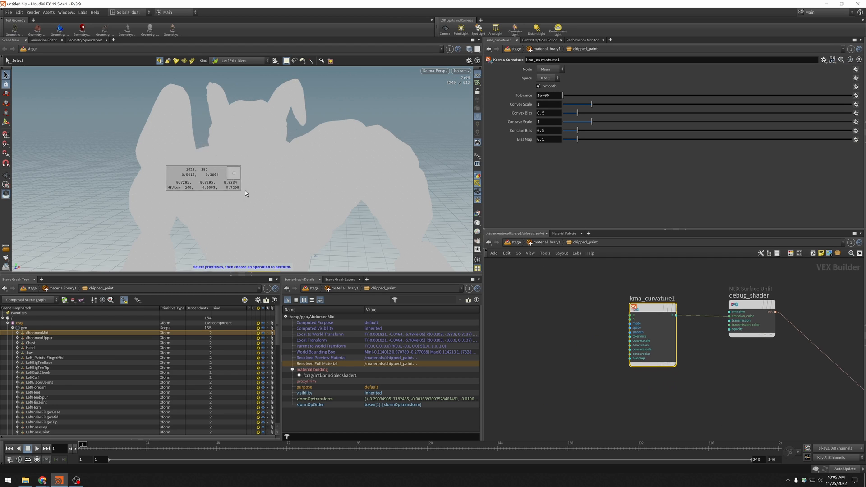
Try a Convex Scale of 3.412 on the Karma Curvature node and reset it to its default
{"action": "middle_click_drag", "start_coordinate": [578, 354], "coordinate": [593, 353]}
{"action": "left_click_drag", "start_coordinate": [591, 104], "coordinate": [660, 105]}
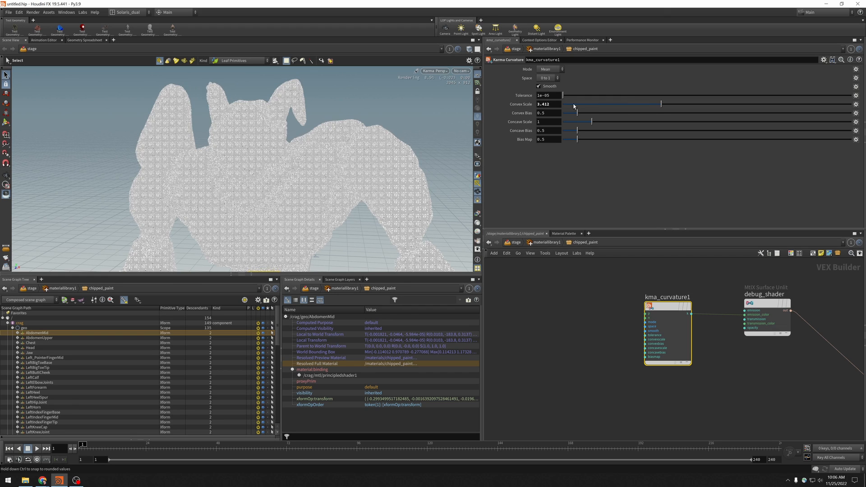
{"action": "middle_click", "coordinate": [521, 104], "text": "ctrl"}
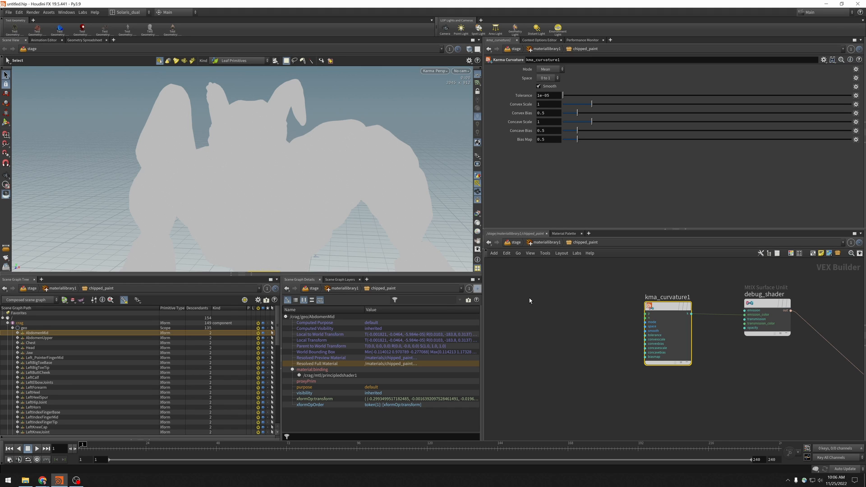
Add a MtlX Position node to the chipped_paint network, before the curvature node
{"action": "key", "text": "Tab"}
{"action": "type", "text": "no"}
{"action": "key", "text": "BackSpace"}
{"action": "key", "text": "BackSpace"}
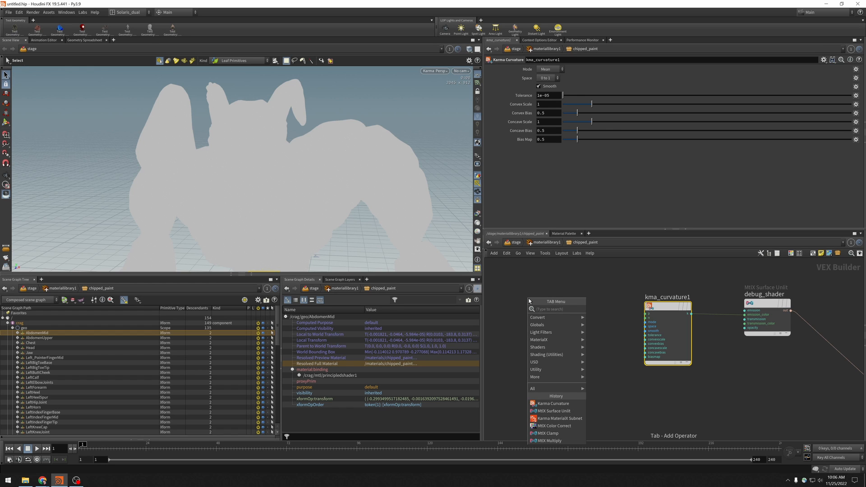
{"action": "type", "text": "pos"}
{"action": "key", "text": "Return"}
{"action": "left_click", "coordinate": [528, 301]}
Add a MtlX Normal node below the position node, and wire both into the curvature node's position and normal inputs
{"action": "left_click", "coordinate": [530, 339]}
{"action": "key", "text": "Tab"}
{"action": "type", "text": "normal"}
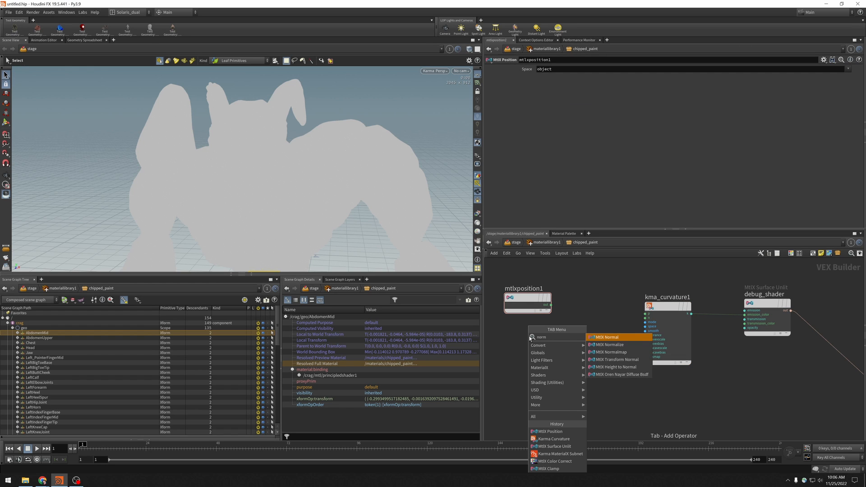
{"action": "key", "text": "Return"}
{"action": "left_click", "coordinate": [531, 336]}
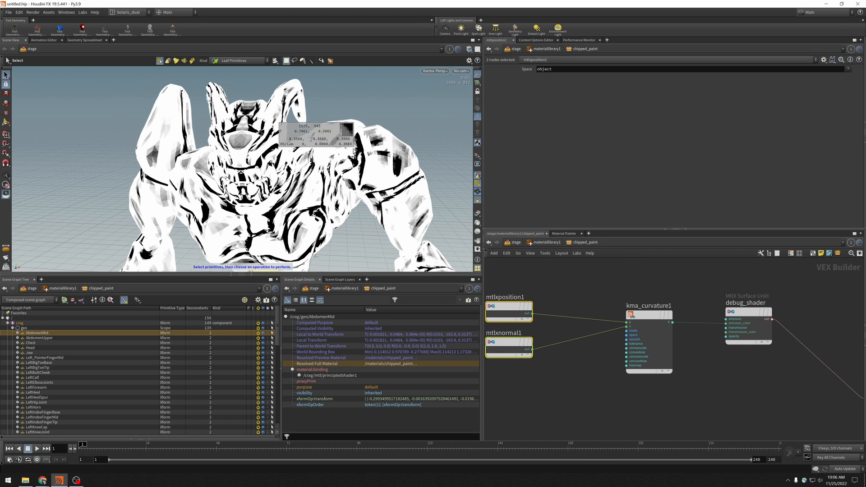
Examine the curvature shading on the crag model from several angles and close up on its head
{"action": "left_click_drag", "start_coordinate": [300, 171], "coordinate": [268, 159], "text": "alt"}
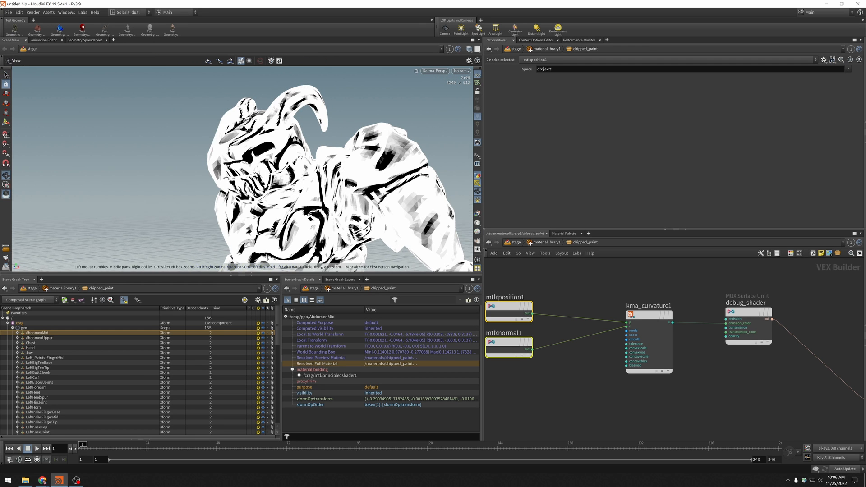
{"action": "left_click_drag", "start_coordinate": [260, 153], "coordinate": [275, 106], "text": "alt"}
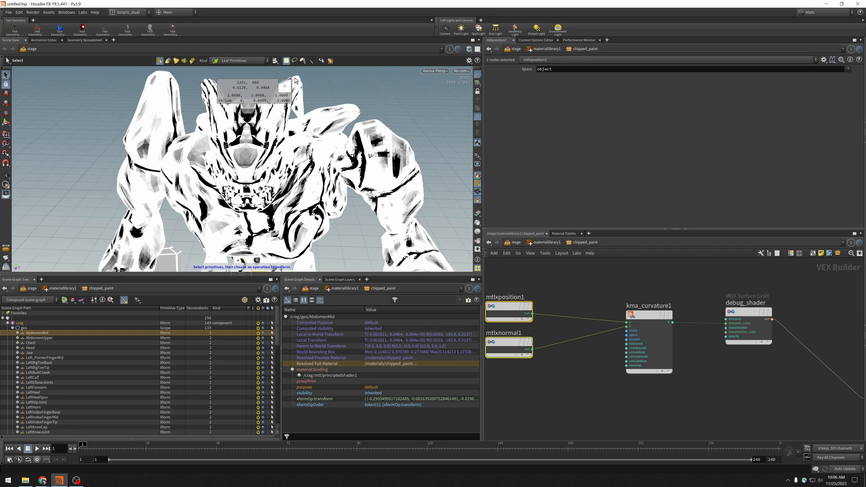
{"action": "key", "text": "Escape"}
{"action": "left_click_drag", "start_coordinate": [280, 96], "coordinate": [226, 135]}
{"action": "left_click_drag", "start_coordinate": [367, 244], "coordinate": [266, 145], "text": "alt"}
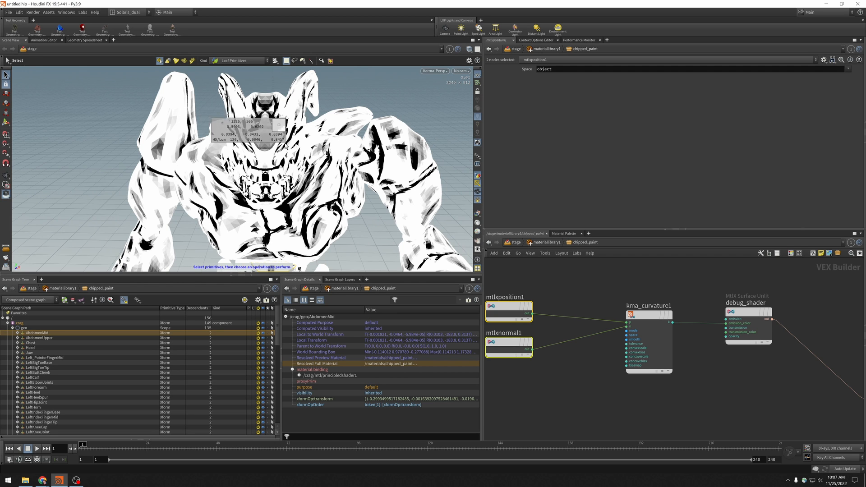
{"action": "key", "text": "Escape"}
{"action": "right_click_drag", "start_coordinate": [294, 144], "coordinate": [375, 145]}
{"action": "middle_click_drag", "start_coordinate": [375, 145], "coordinate": [348, 171]}
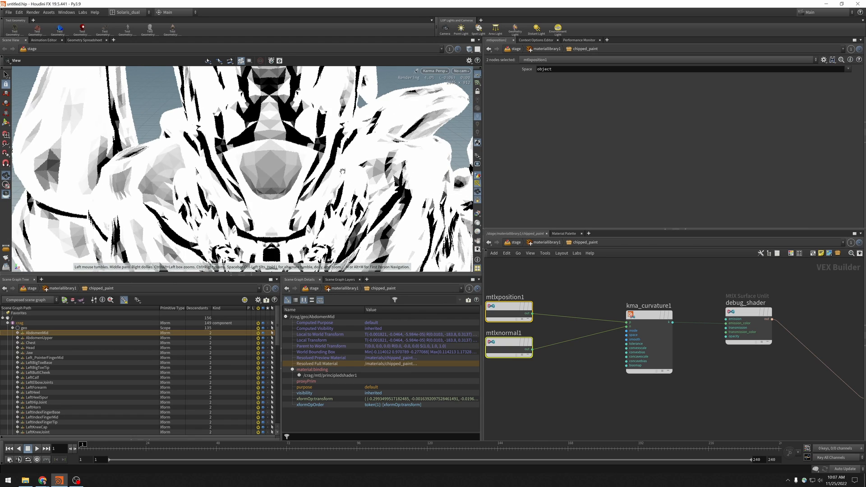
{"action": "key", "text": "s"}
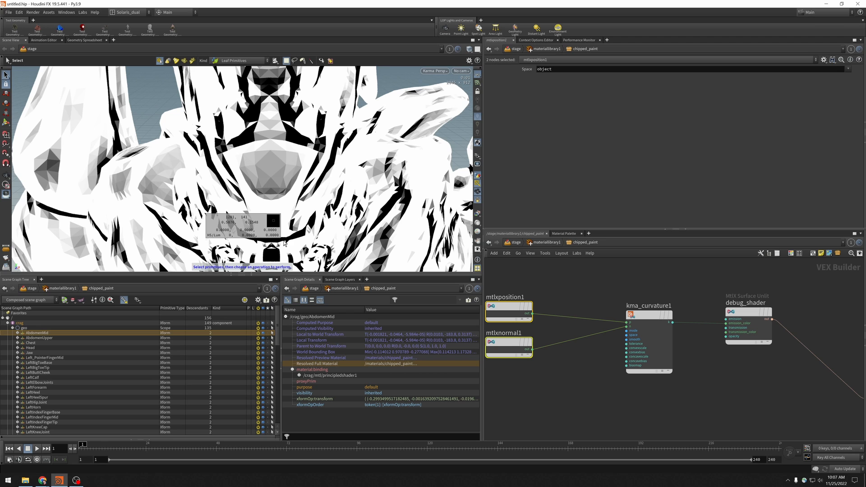
Return to the stage network and create an Edit Properties node for the subdivisionScheme attribute of the AbdomenMid mesh
{"action": "left_click", "coordinate": [514, 242]}
{"action": "middle_click_drag", "start_coordinate": [550, 356], "coordinate": [538, 343]}
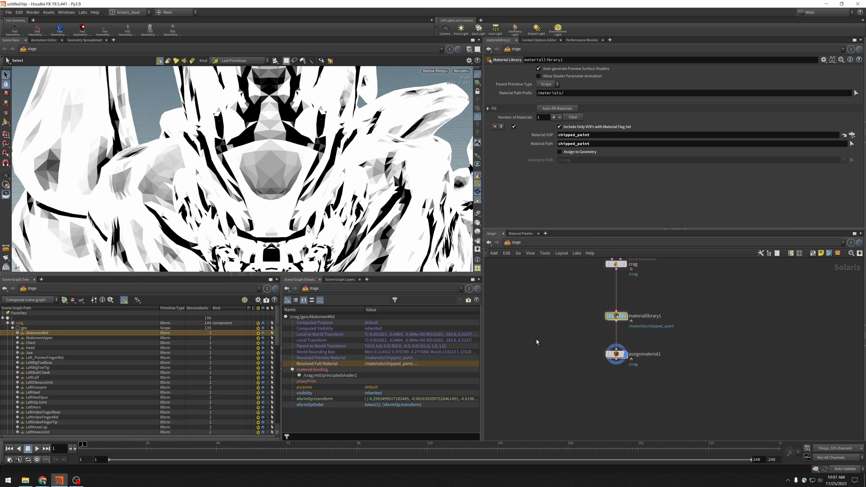
{"action": "left_click", "coordinate": [17, 333]}
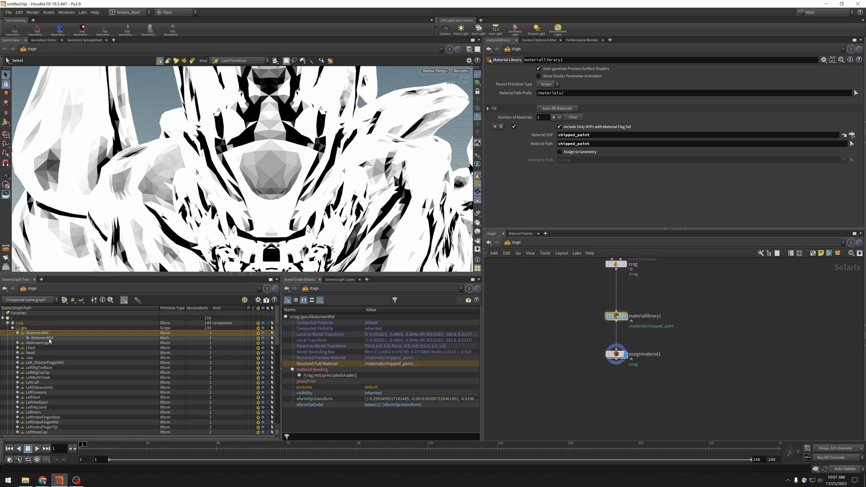
{"action": "left_click", "coordinate": [48, 337]}
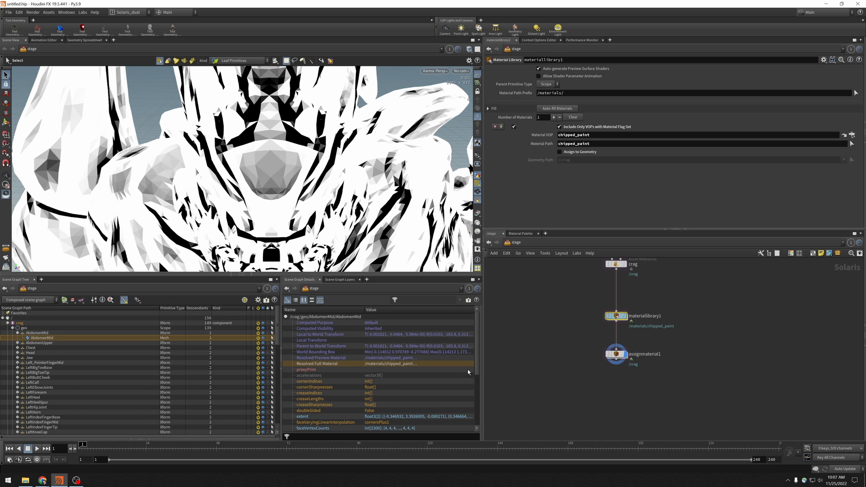
{"action": "left_click_drag", "start_coordinate": [478, 328], "coordinate": [479, 387]}
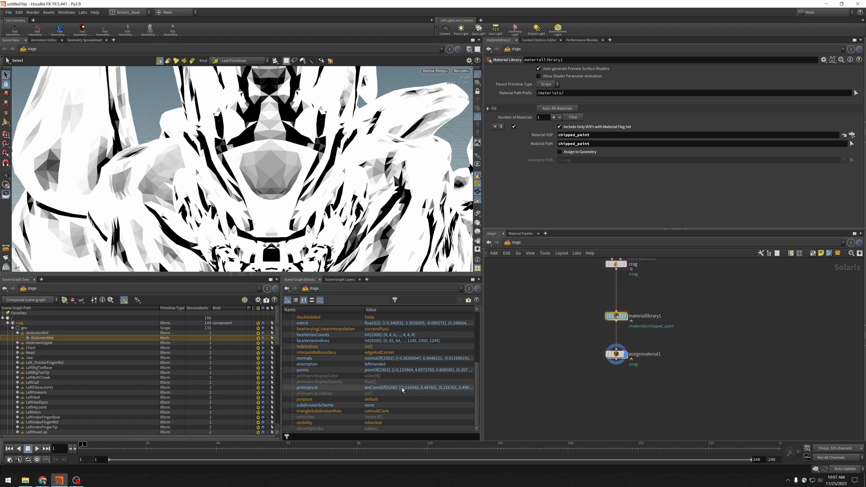
{"action": "left_click", "coordinate": [330, 405]}
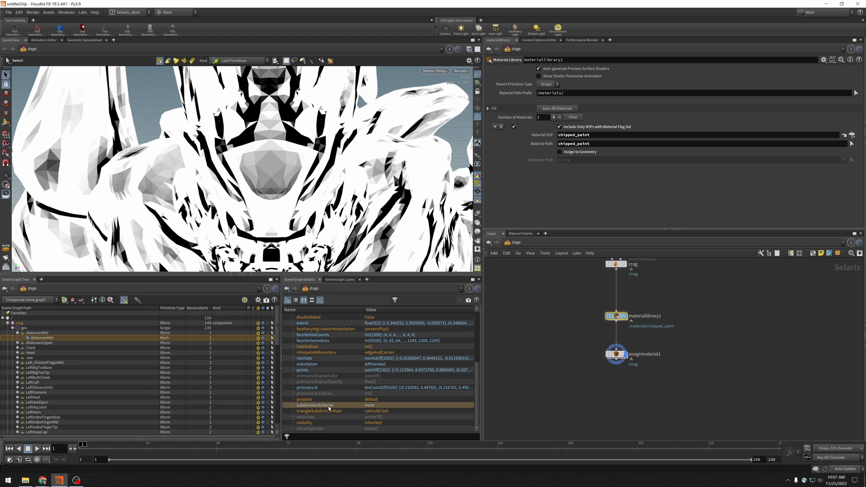
{"action": "right_click", "coordinate": [381, 407]}
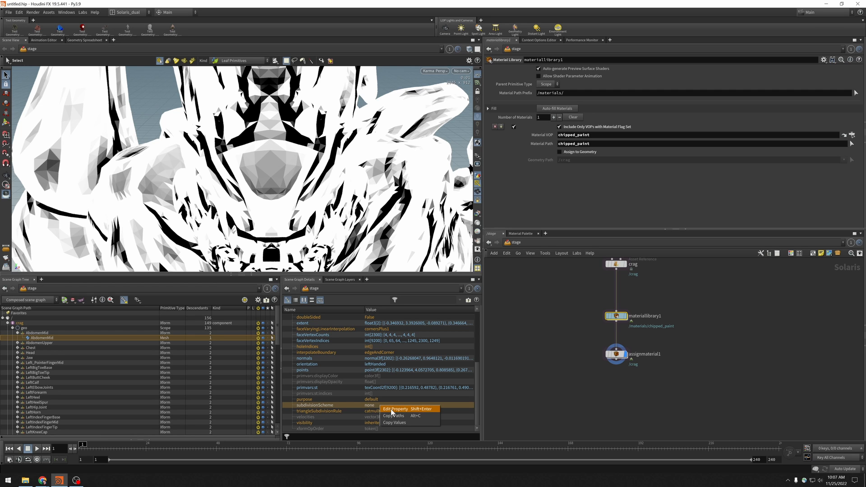
{"action": "left_click", "coordinate": [392, 409]}
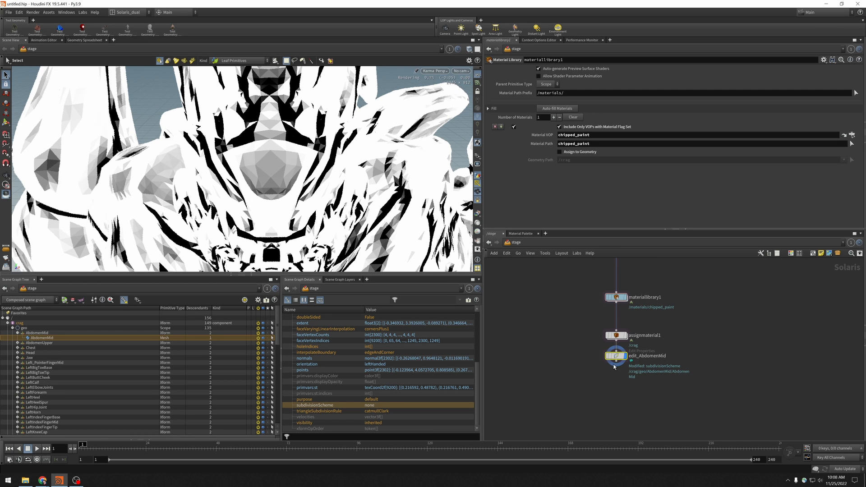
Set the Edit Properties node's primitives to /crag/geo/*/* and its subdivisionScheme to catmullClark
{"action": "left_click", "coordinate": [616, 356]}
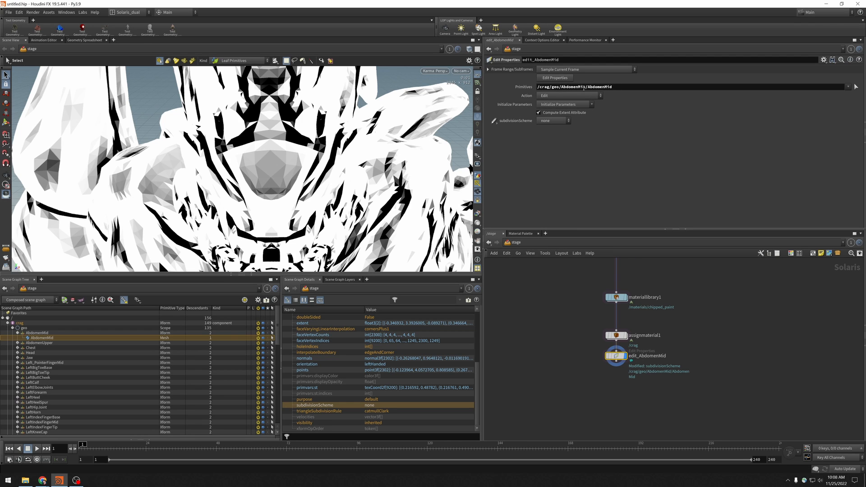
{"action": "left_click_drag", "start_coordinate": [563, 86], "coordinate": [660, 85]}
{"action": "type", "text": "*"}
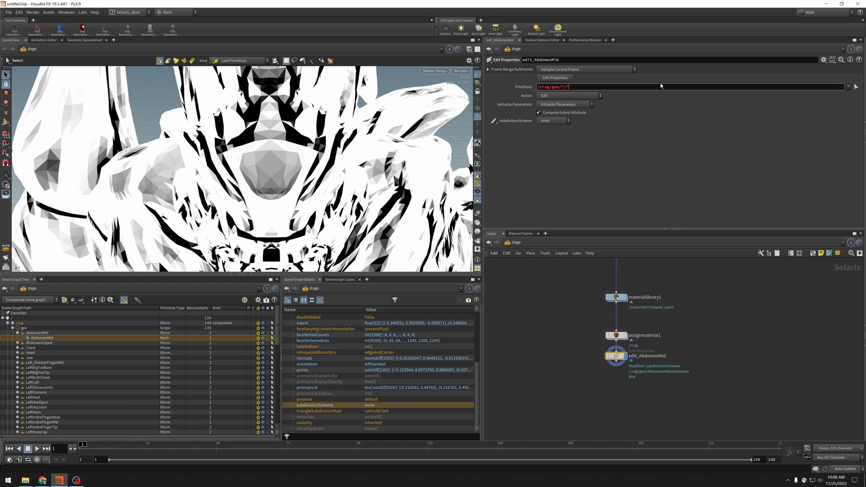
{"action": "type", "text": "/*"}
{"action": "key", "text": "Return"}
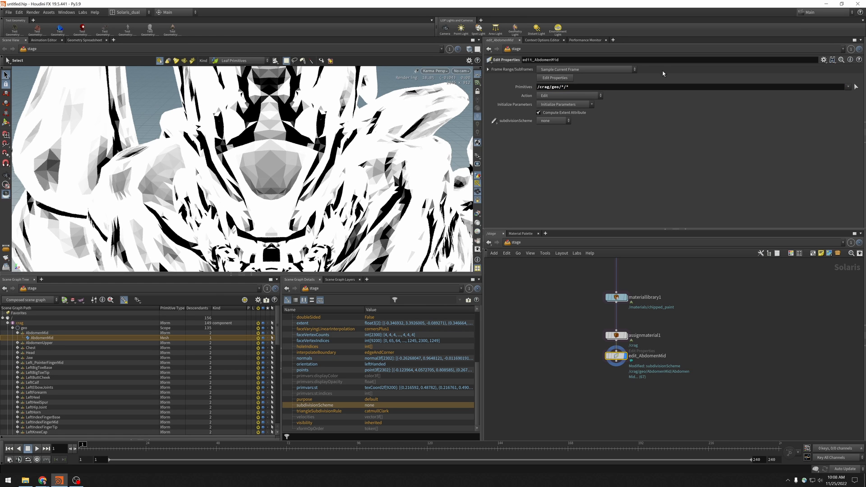
{"action": "left_click", "coordinate": [547, 120]}
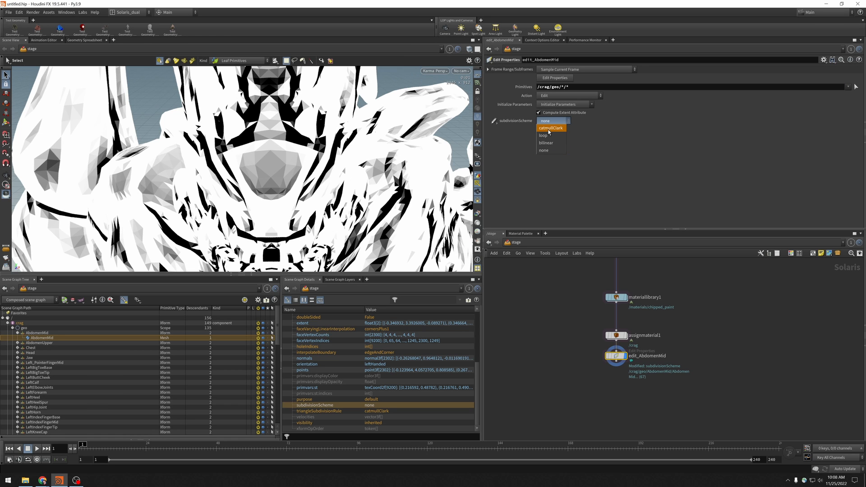
{"action": "left_click", "coordinate": [549, 128]}
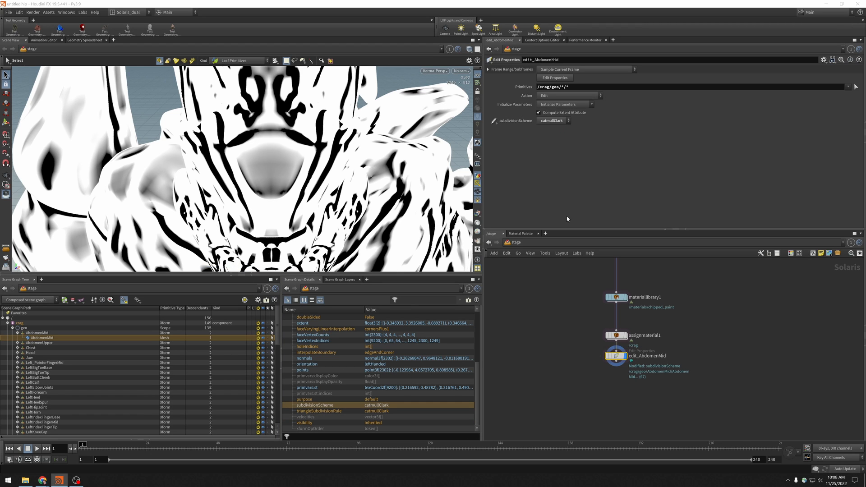
Rename the Edit Properties node edit_crag_subdiv
{"action": "double_click", "coordinate": [653, 356]}
{"action": "double_click", "coordinate": [653, 356]}
{"action": "type", "text": "edit_crag_sub"}
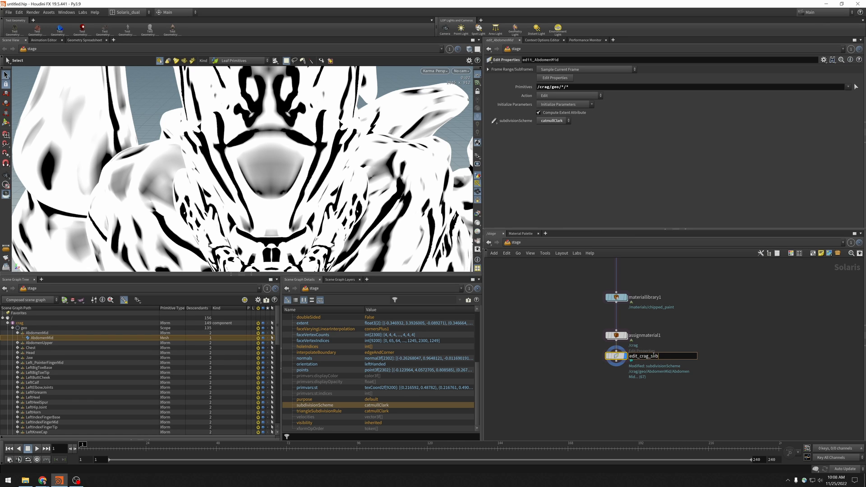
{"action": "type", "text": "div"}
{"action": "key", "text": "Return"}
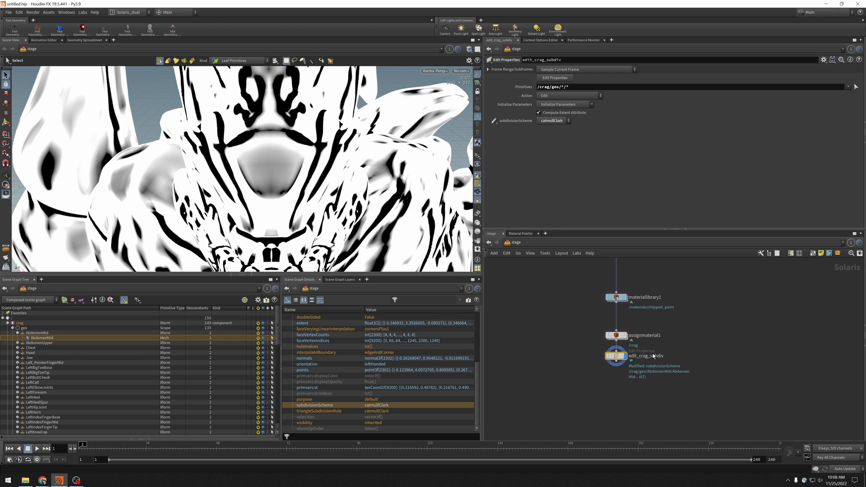
Open the chipped_paint material network inside the material library
{"action": "double_click", "coordinate": [617, 336]}
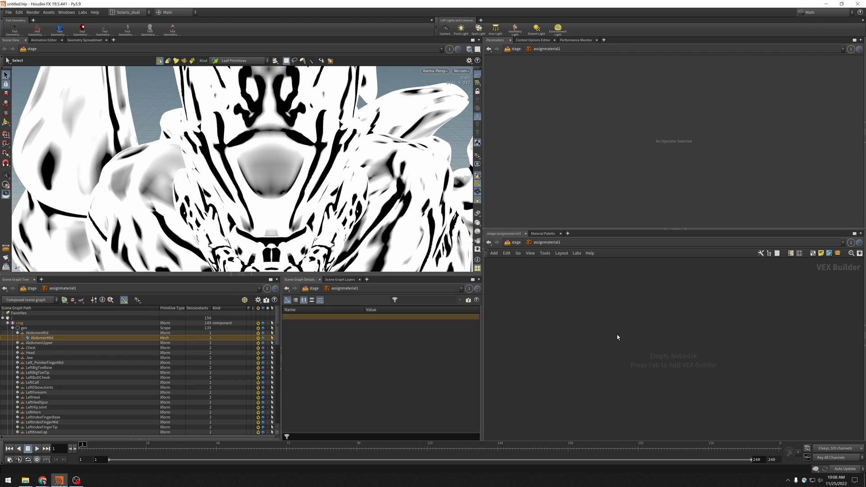
{"action": "left_click", "coordinate": [514, 242]}
{"action": "double_click", "coordinate": [606, 294]}
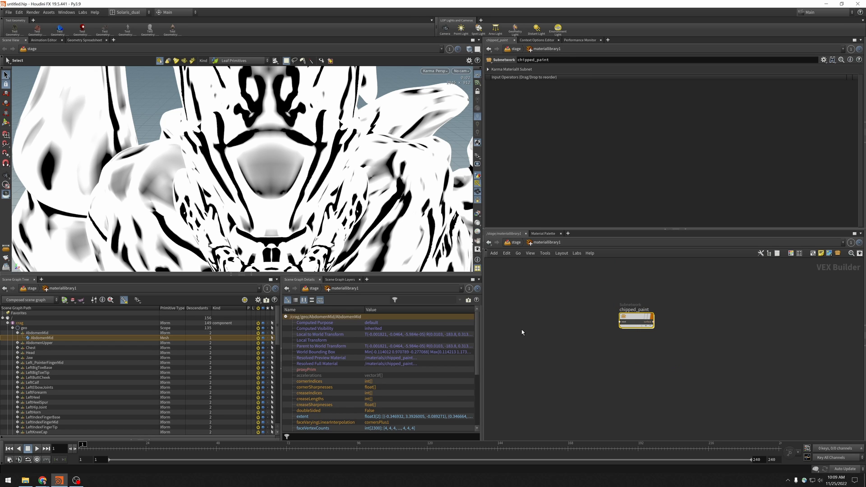
{"action": "left_click_drag", "start_coordinate": [384, 178], "coordinate": [353, 193], "text": "alt"}
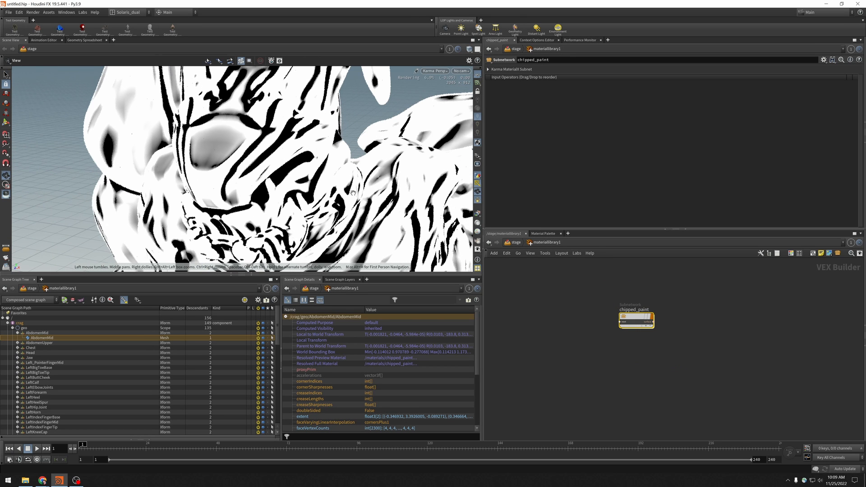
{"action": "double_click", "coordinate": [636, 319]}
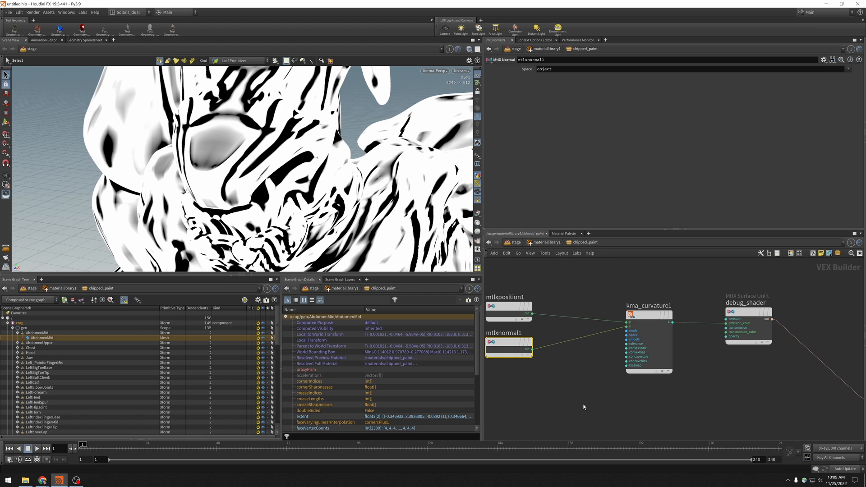
Add a MtlX Standard Surface node in the free space below the curvature node and name it paint
{"action": "middle_click_drag", "start_coordinate": [582, 406], "coordinate": [589, 347]}
{"action": "scroll", "coordinate": [556, 358], "scroll_direction": "down", "scroll_amount": 2}
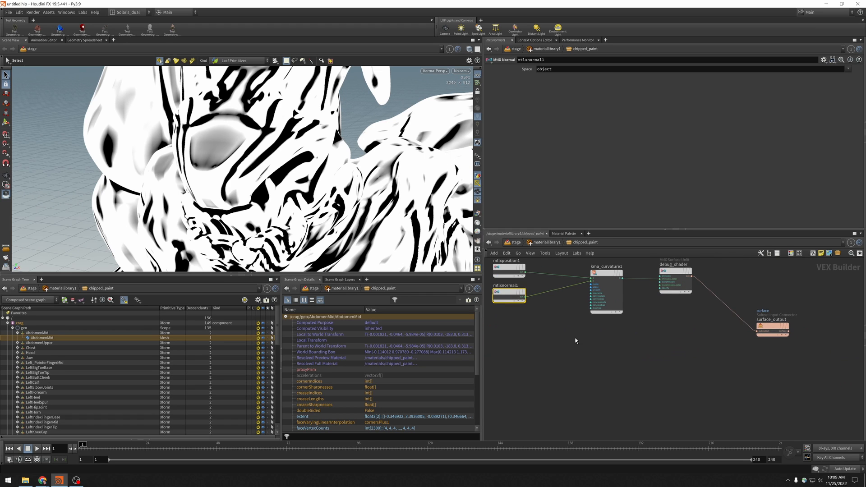
{"action": "key", "text": "Tab"}
{"action": "mouse_move", "coordinate": [589, 369]}
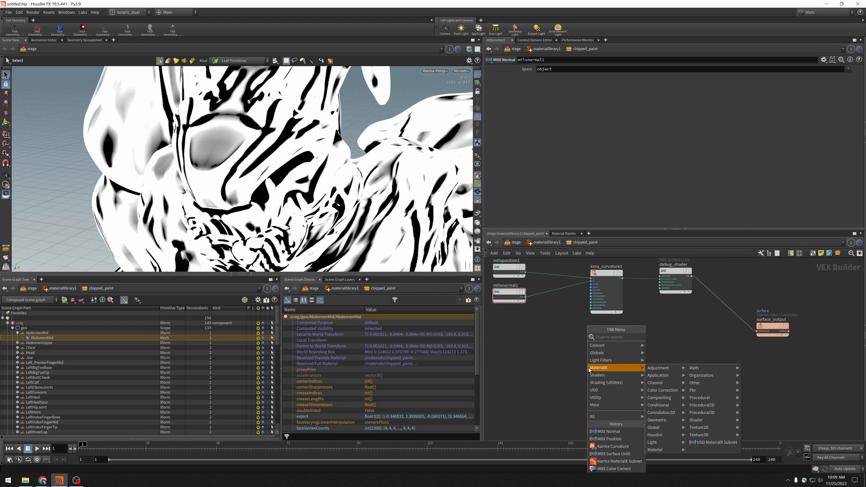
{"action": "type", "text": "sta"}
{"action": "key", "text": "Return"}
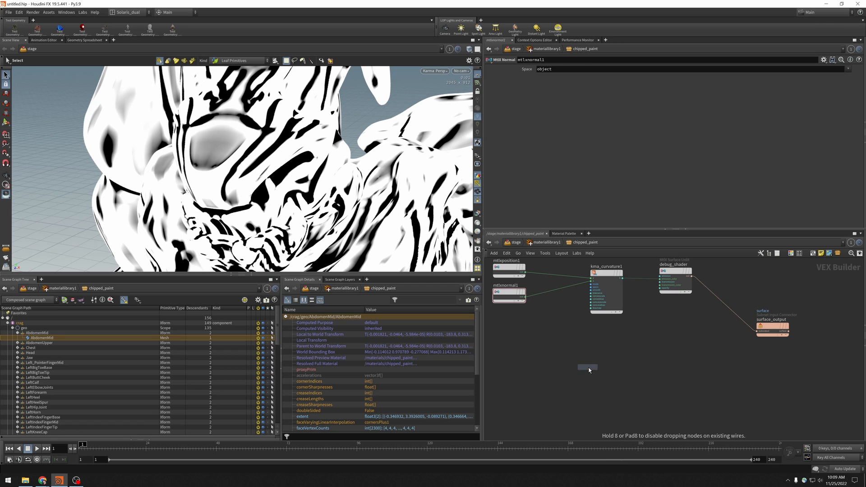
{"action": "left_click", "coordinate": [589, 365]}
{"action": "double_click", "coordinate": [589, 361]}
{"action": "type", "text": "paint"}
{"action": "key", "text": "Return"}
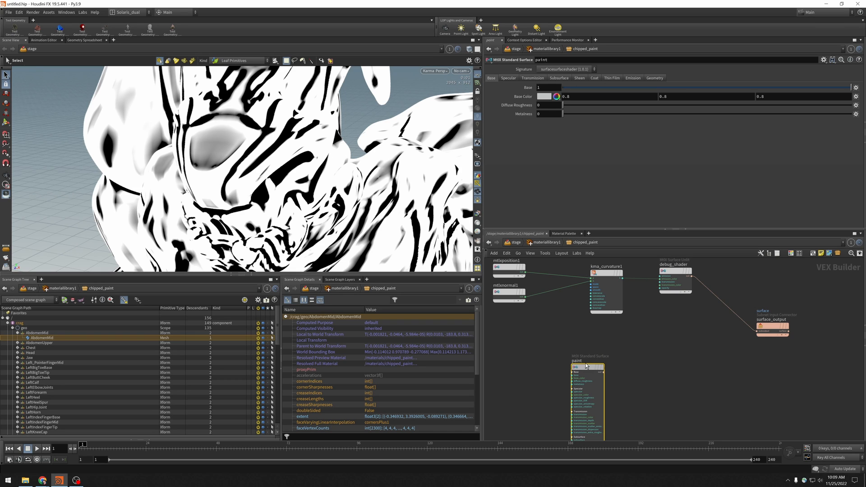
{"action": "left_click_drag", "start_coordinate": [574, 365], "coordinate": [580, 357]}
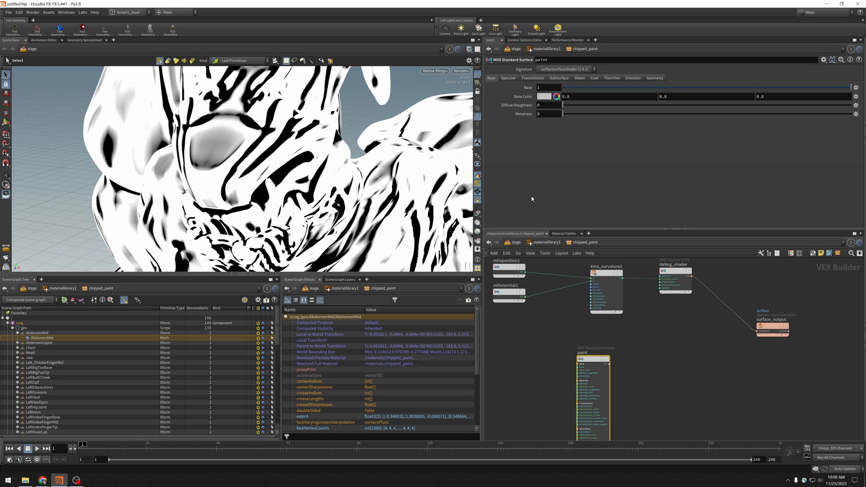
Set the paint shader's base color to a dark red of 0.615, 0, 0
{"action": "left_click", "coordinate": [545, 96]}
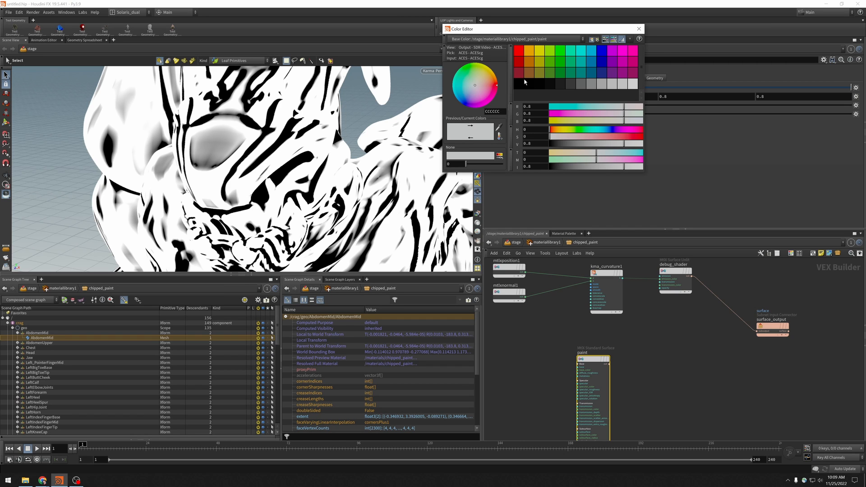
{"action": "left_click", "coordinate": [517, 63]}
{"action": "left_click_drag", "start_coordinate": [593, 109], "coordinate": [606, 108]}
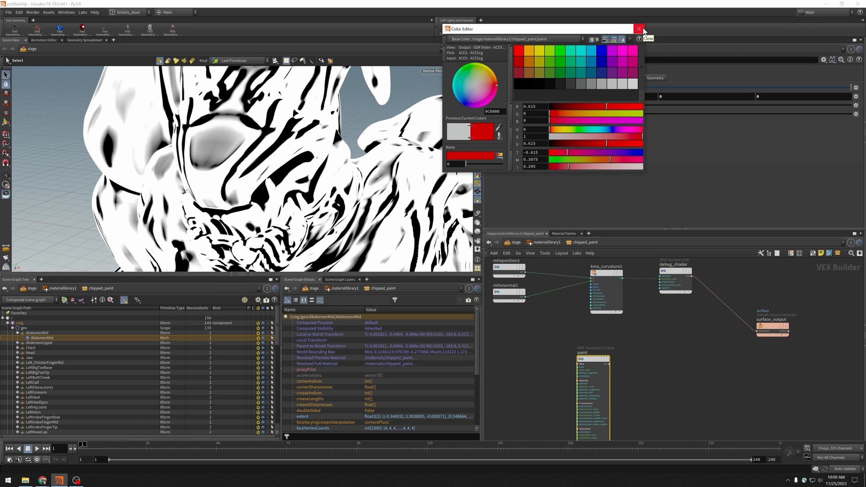
{"action": "left_click", "coordinate": [639, 29]}
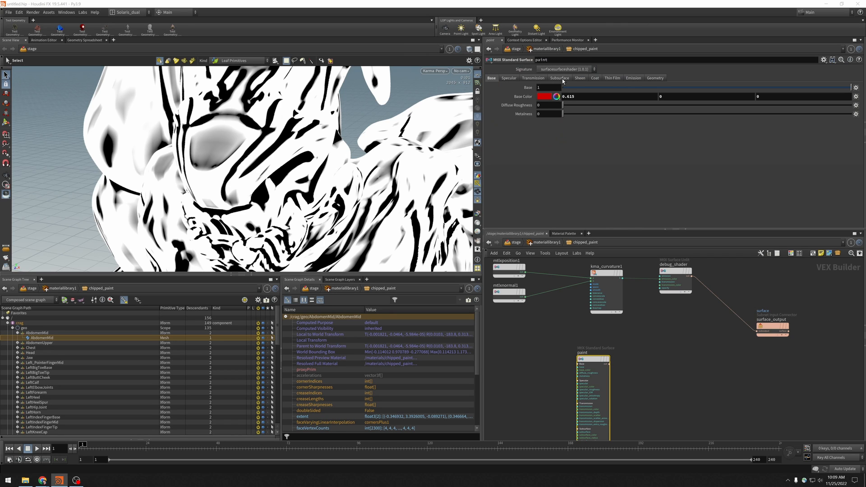
Wire the paint shader into the surface output and set its specular roughness to 0.421, judging it on the crag model
{"action": "left_click", "coordinate": [508, 78]}
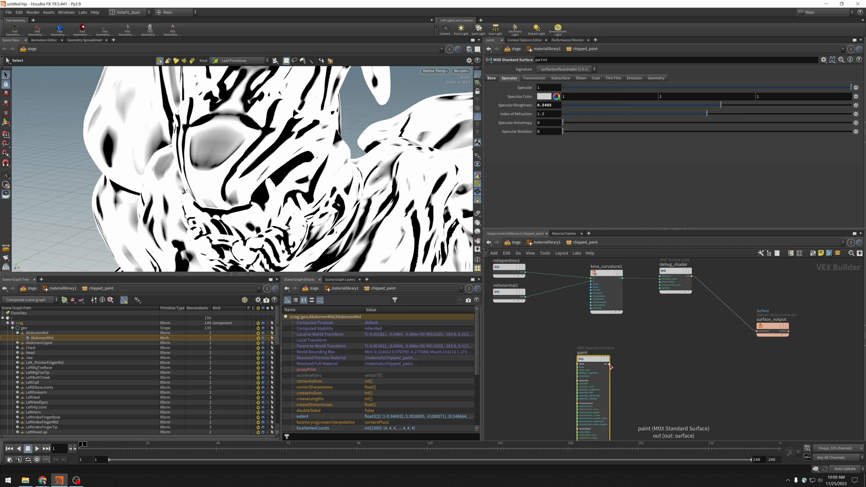
{"action": "left_click_drag", "start_coordinate": [610, 366], "coordinate": [760, 333]}
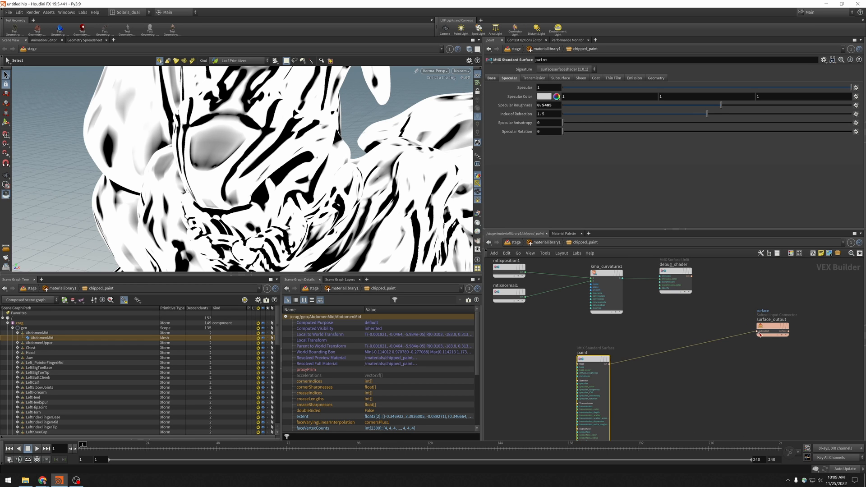
{"action": "right_click_drag", "start_coordinate": [395, 186], "coordinate": [291, 185]}
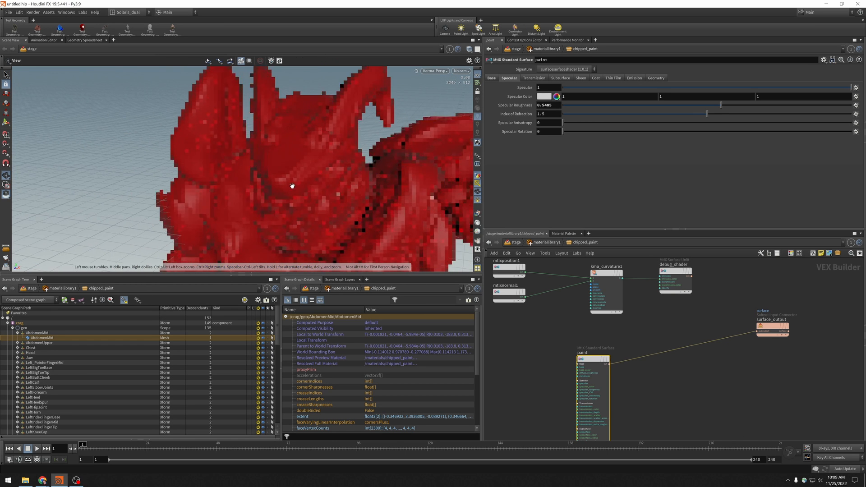
{"action": "left_click_drag", "start_coordinate": [311, 188], "coordinate": [396, 193]}
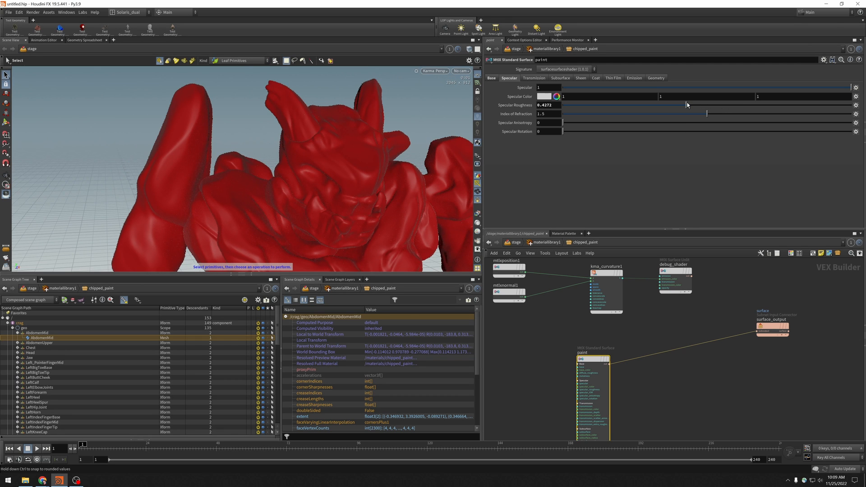
{"action": "left_click_drag", "start_coordinate": [686, 106], "coordinate": [684, 105]}
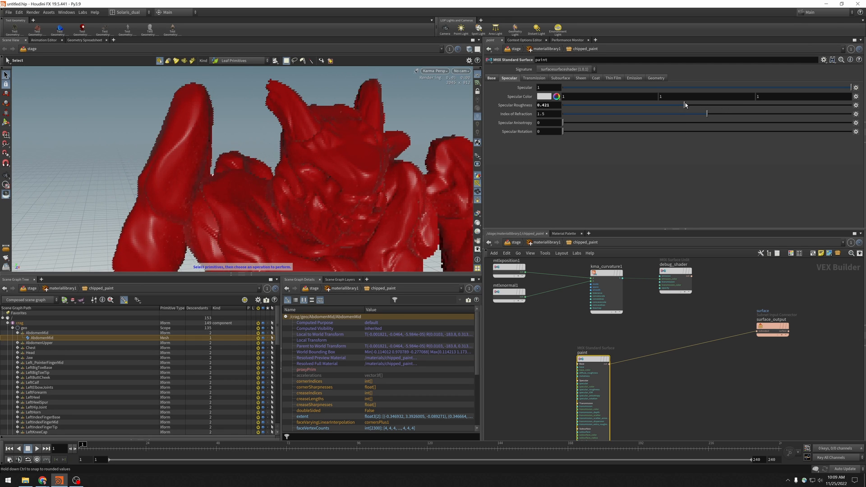
{"action": "key", "text": "space"}
{"action": "left_click_drag", "start_coordinate": [357, 218], "coordinate": [288, 233]}
Add a second MtlX Standard Surface node beside the paint shader
{"action": "middle_click_drag", "start_coordinate": [649, 395], "coordinate": [577, 329]}
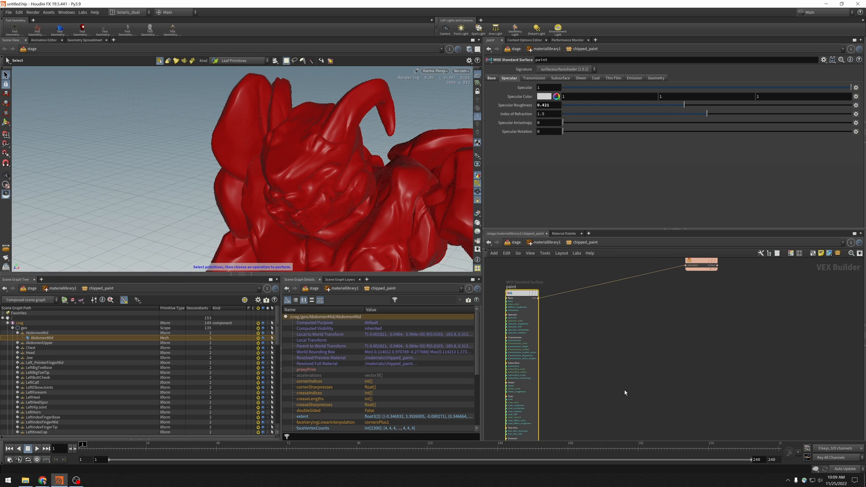
{"action": "key", "text": "Tab"}
{"action": "type", "text": "stand"}
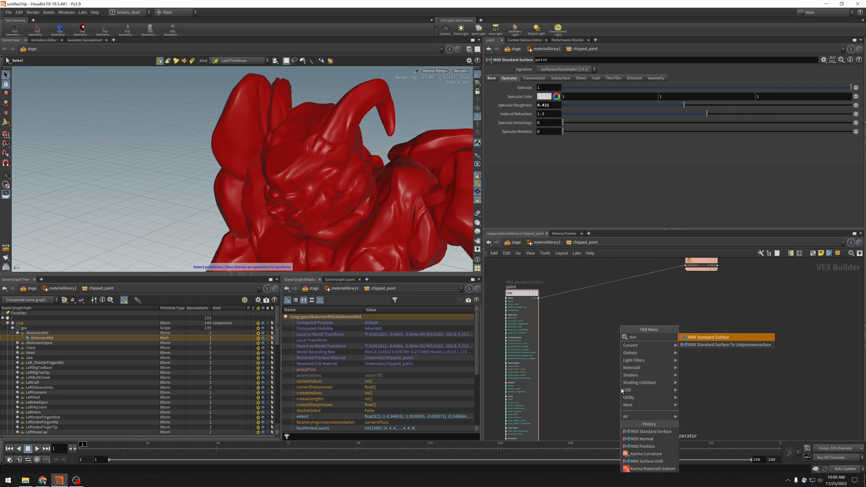
{"action": "key", "text": "Return"}
{"action": "left_click", "coordinate": [621, 391]}
{"action": "left_click_drag", "start_coordinate": [621, 391], "coordinate": [565, 319]}
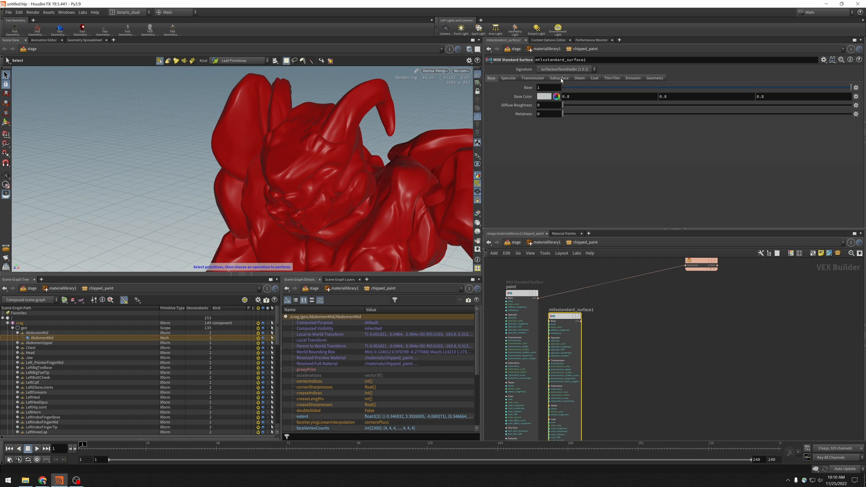
Raise the second standard surface's specular roughness and wire that shader into the surface output
{"action": "left_click", "coordinate": [507, 78]}
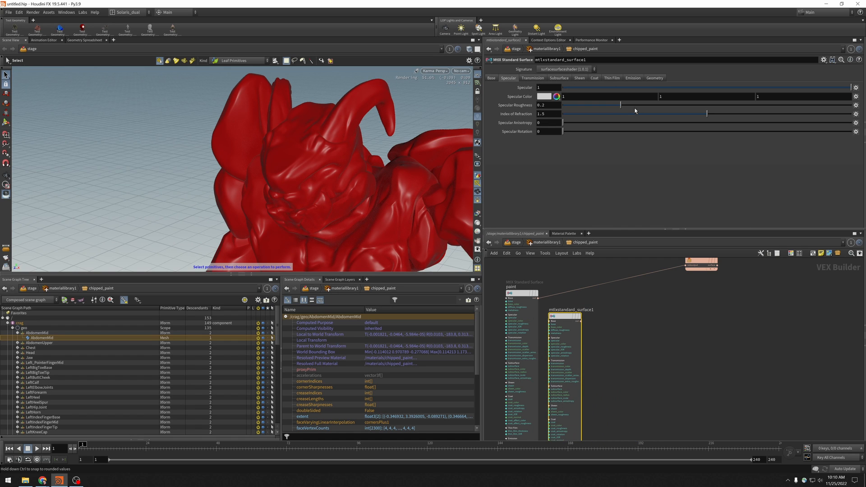
{"action": "left_click_drag", "start_coordinate": [655, 108], "coordinate": [674, 104]}
{"action": "left_click_drag", "start_coordinate": [580, 320], "coordinate": [685, 265]}
Return to the stage network, add a Dome Light wired after edit_crag_subdiv, and make it the displayed node
{"action": "key", "text": "u"}
{"action": "key", "text": "u"}
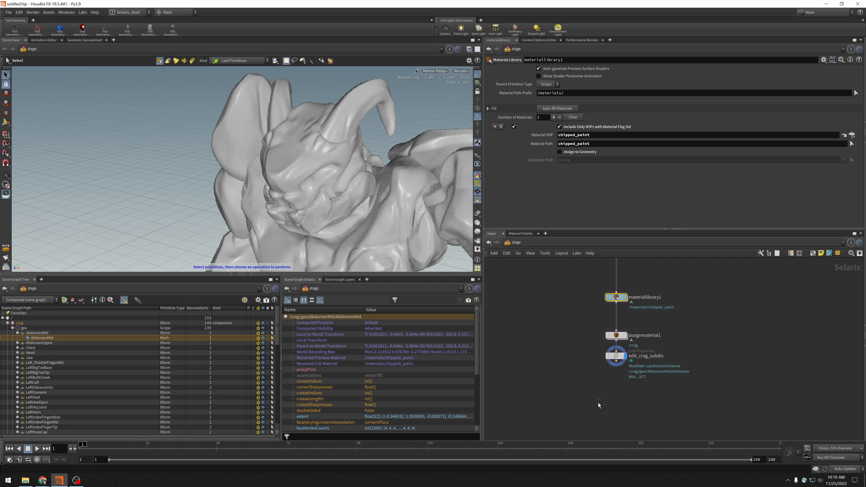
{"action": "key", "text": "Tab"}
{"action": "mouse_move", "coordinate": [603, 384]}
{"action": "type", "text": "dome"}
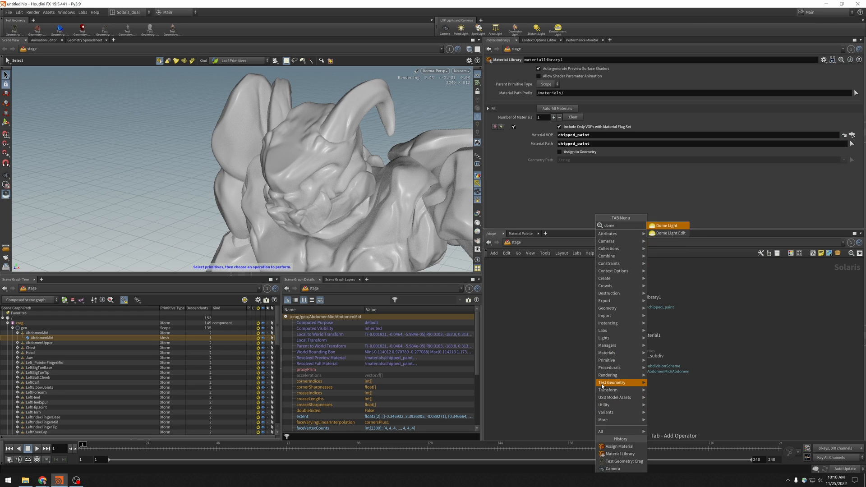
{"action": "key", "text": "Return"}
{"action": "left_click", "coordinate": [600, 384]}
{"action": "left_click_drag", "start_coordinate": [615, 361], "coordinate": [605, 379]}
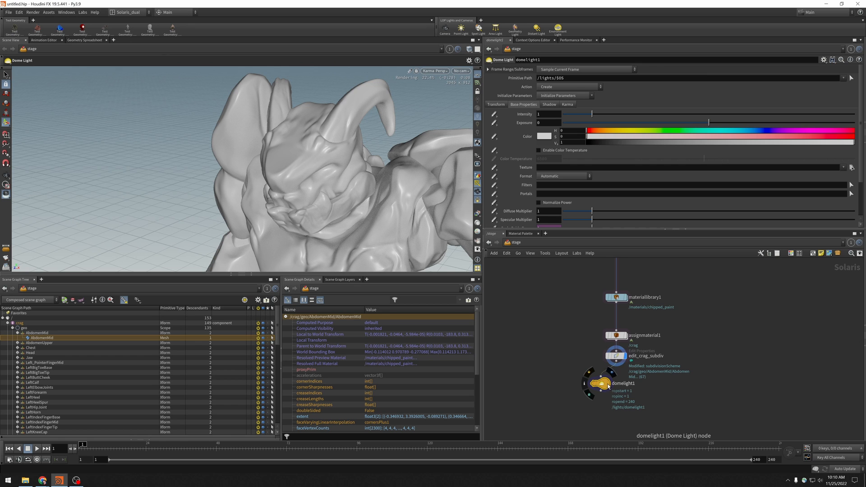
{"action": "left_click", "coordinate": [607, 384]}
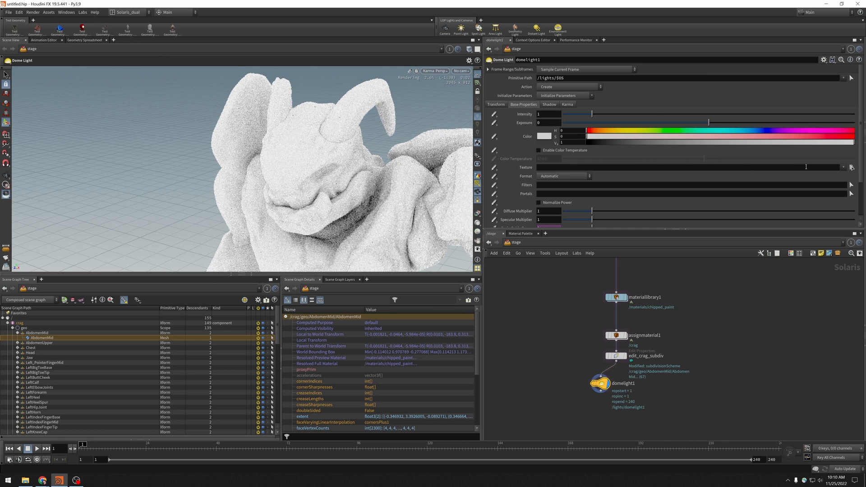
Load HDRIHaven_skylit_garage_2k.rat from $HFS/houdini/pic/hdri as the dome light's texture
{"action": "left_click", "coordinate": [843, 168]}
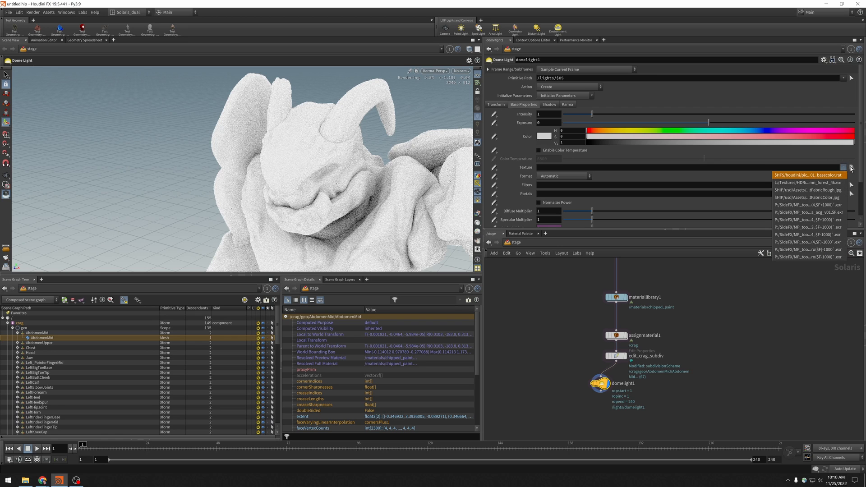
{"action": "left_click", "coordinate": [850, 168]}
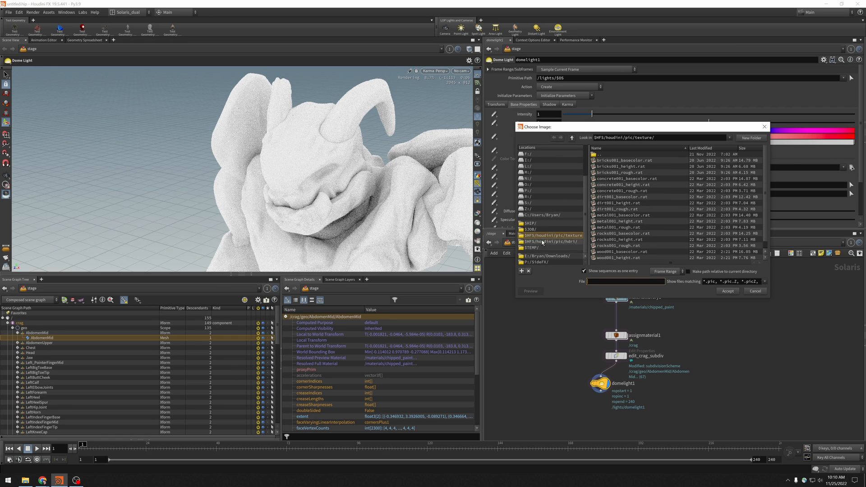
{"action": "left_click", "coordinate": [542, 241]}
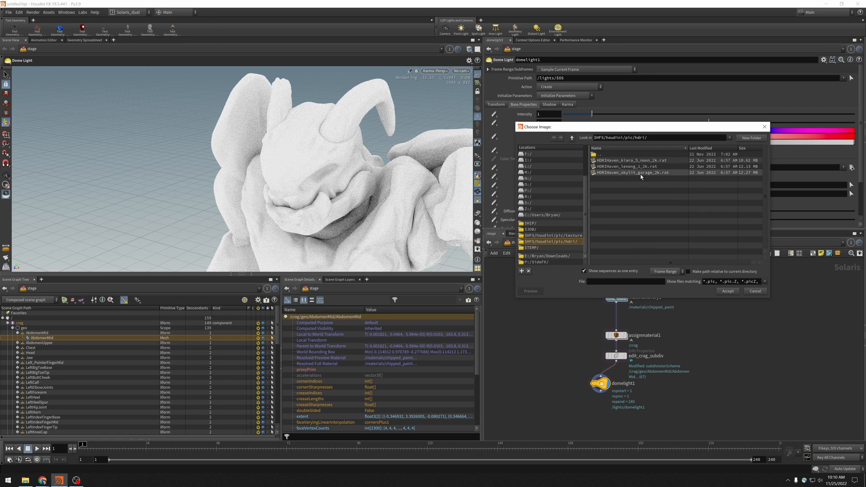
{"action": "left_click", "coordinate": [640, 174]}
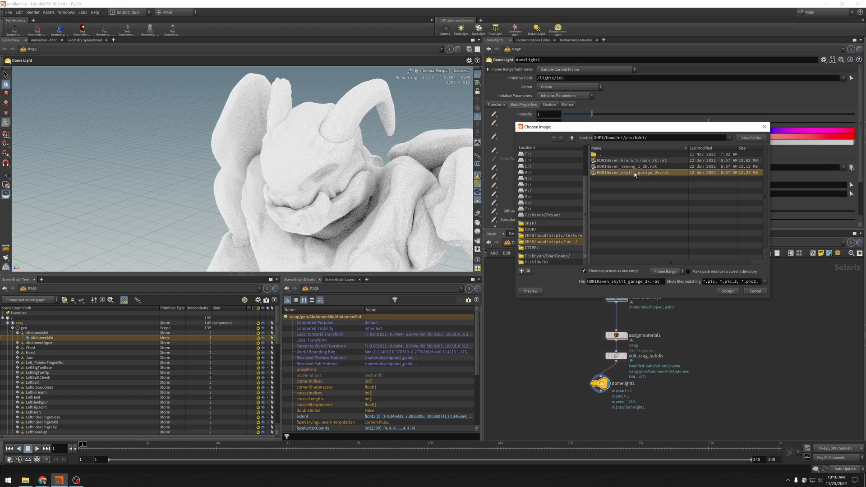
{"action": "left_click", "coordinate": [727, 291]}
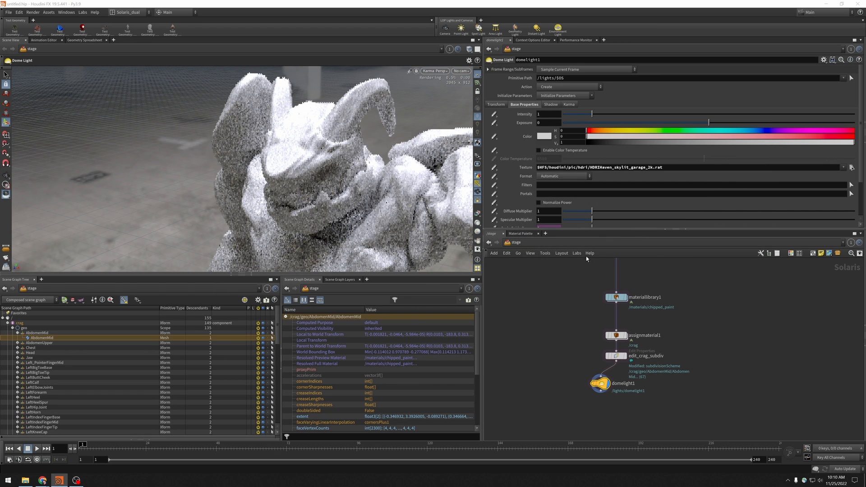
Return inside the chipped_paint material and set the second standard surface's metalness to 1
{"action": "double_click", "coordinate": [615, 298]}
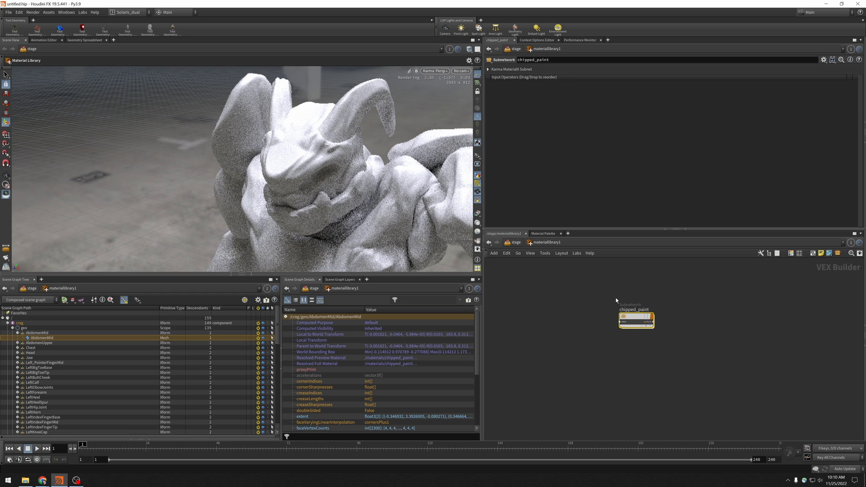
{"action": "double_click", "coordinate": [632, 317]}
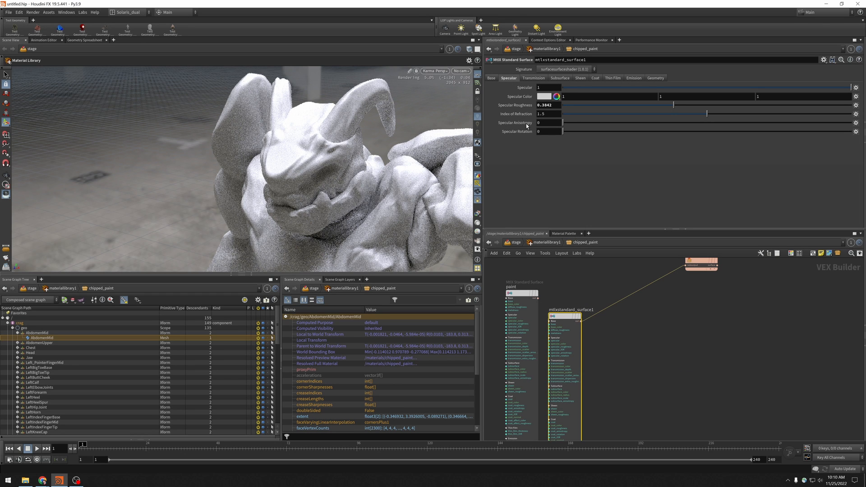
{"action": "left_click", "coordinate": [493, 79]}
{"action": "left_click_drag", "start_coordinate": [564, 114], "coordinate": [851, 115]}
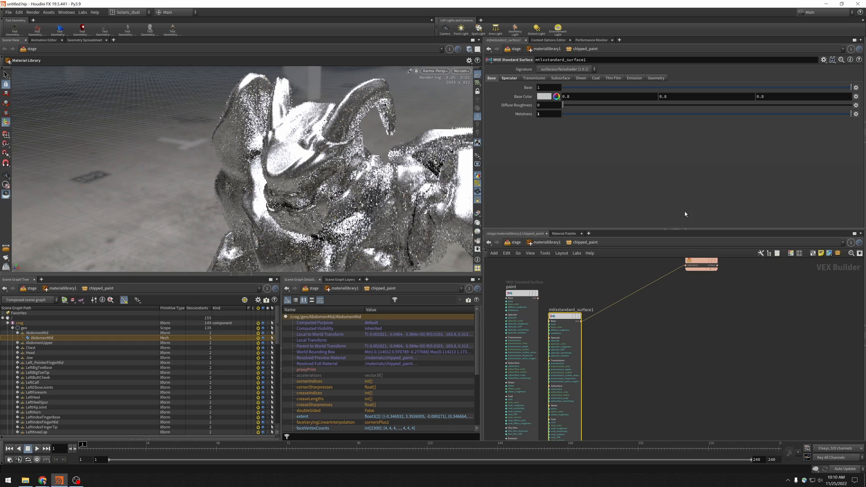
{"action": "left_click_drag", "start_coordinate": [383, 241], "coordinate": [415, 212], "text": "alt"}
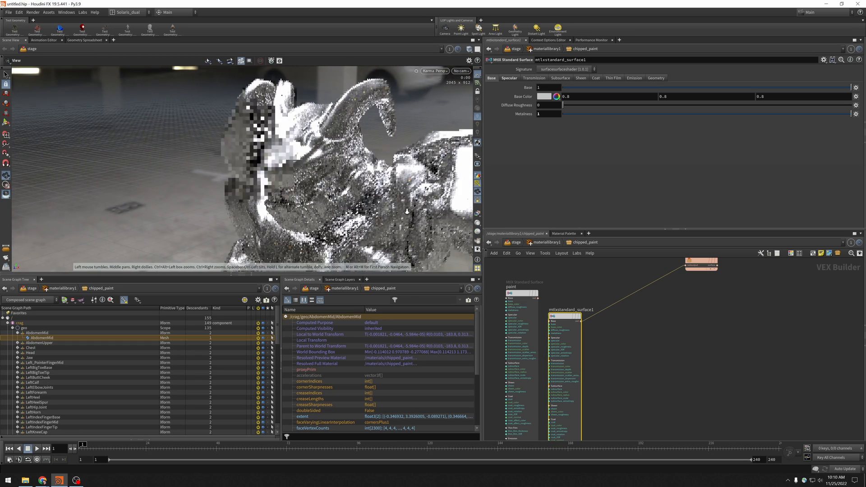
{"action": "right_click_drag", "start_coordinate": [415, 212], "coordinate": [405, 201], "text": "alt"}
{"action": "middle_click_drag", "start_coordinate": [405, 201], "coordinate": [388, 178], "text": "alt"}
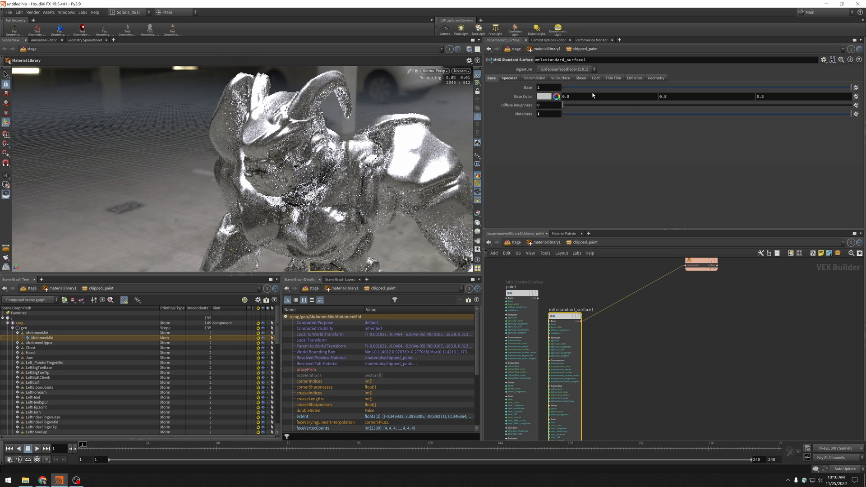
Darken the metallic shader's base color to a value of 0.5486 and set its specular roughness to 0.5423
{"action": "left_click", "coordinate": [557, 97]}
{"action": "left_click", "coordinate": [556, 105]}
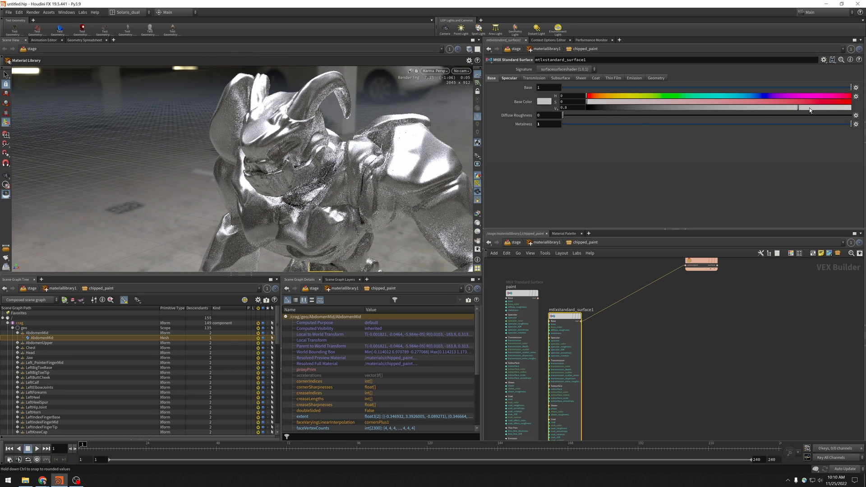
{"action": "left_click_drag", "start_coordinate": [795, 110], "coordinate": [731, 111]}
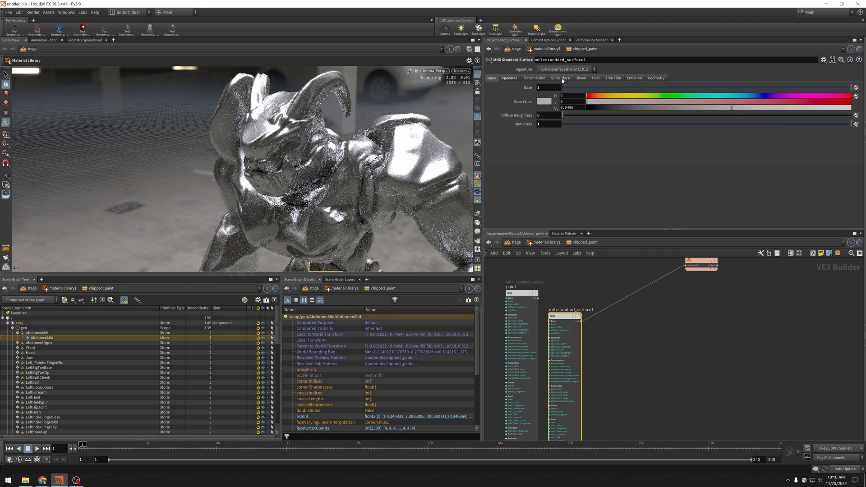
{"action": "left_click", "coordinate": [509, 78]}
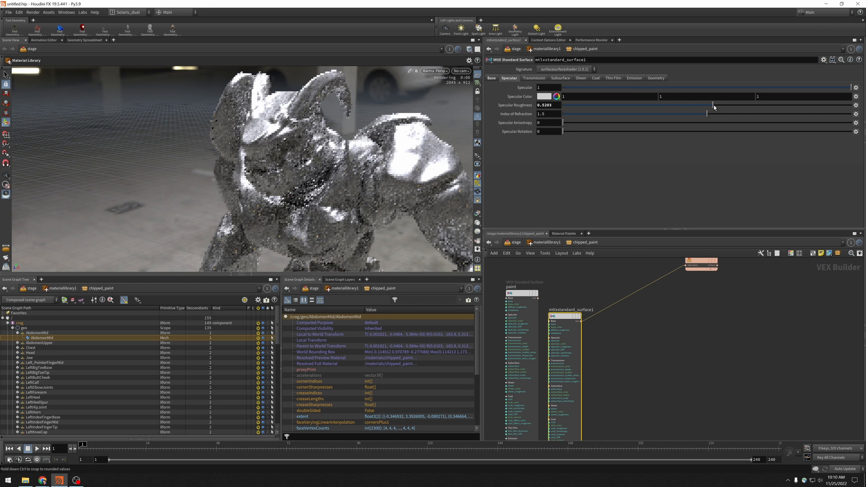
{"action": "left_click_drag", "start_coordinate": [713, 105], "coordinate": [721, 104]}
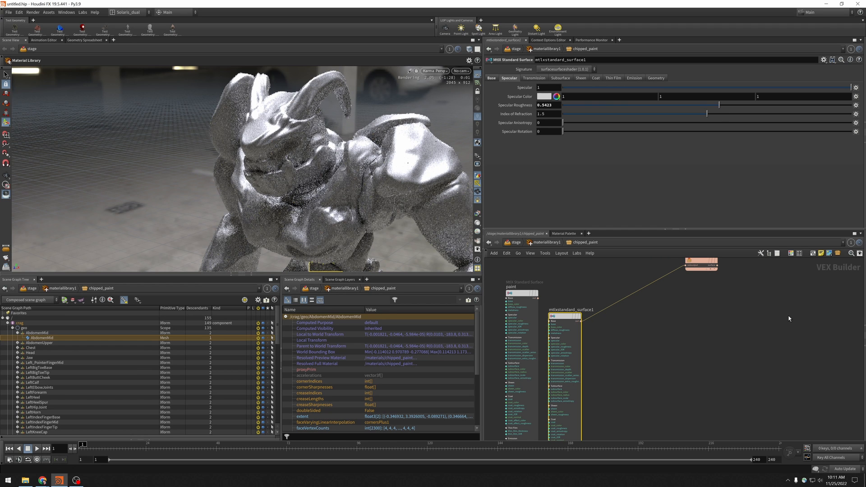
{"action": "left_click_drag", "start_coordinate": [257, 148], "coordinate": [284, 156], "text": "alt"}
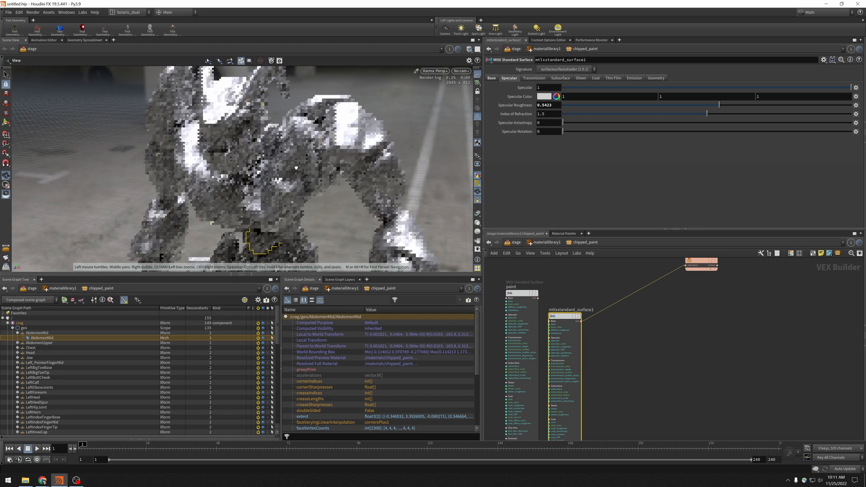
Rename the second standard surface node as metal
{"action": "middle_click_drag", "start_coordinate": [631, 320], "coordinate": [670, 354]}
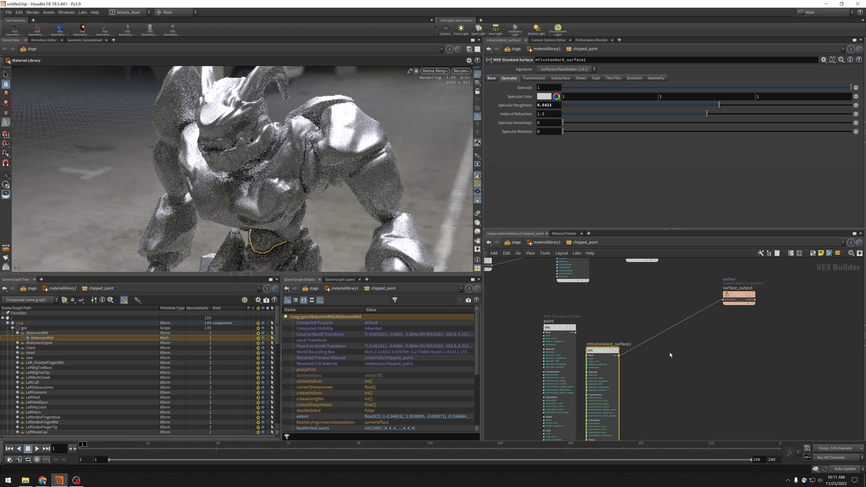
{"action": "middle_click_drag", "start_coordinate": [605, 318], "coordinate": [614, 333]}
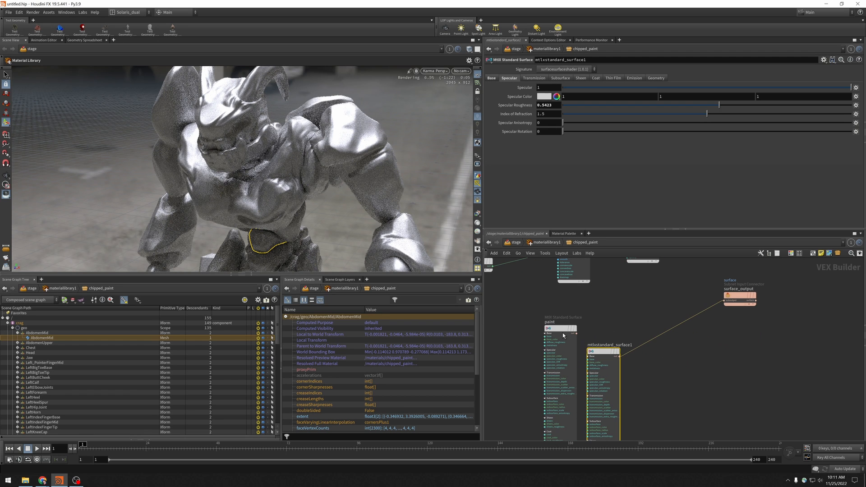
{"action": "double_click", "coordinate": [608, 345]}
{"action": "type", "text": "metal"}
{"action": "key", "text": "Return"}
Name the metallic shader node die_cast and the paint shader node red_paint
{"action": "double_click", "coordinate": [593, 344]}
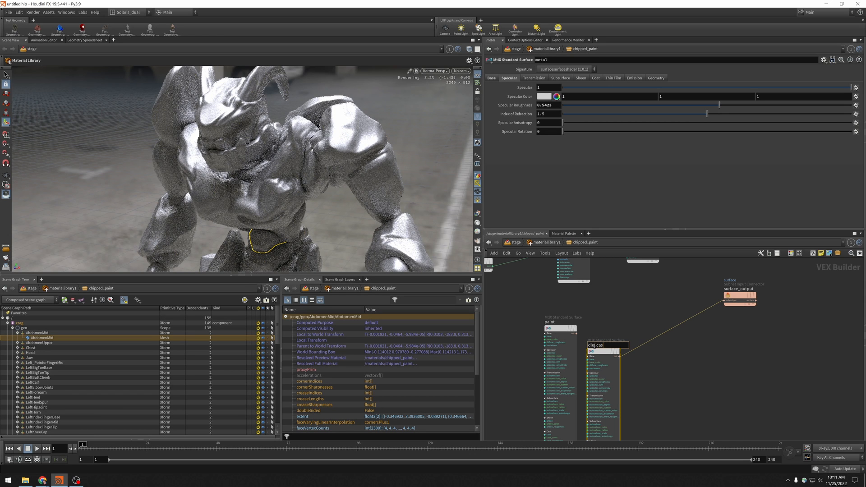
{"action": "type", "text": "die_cast"}
{"action": "key", "text": "Return"}
{"action": "middle_click_drag", "start_coordinate": [621, 314], "coordinate": [611, 338]}
{"action": "double_click", "coordinate": [542, 347]}
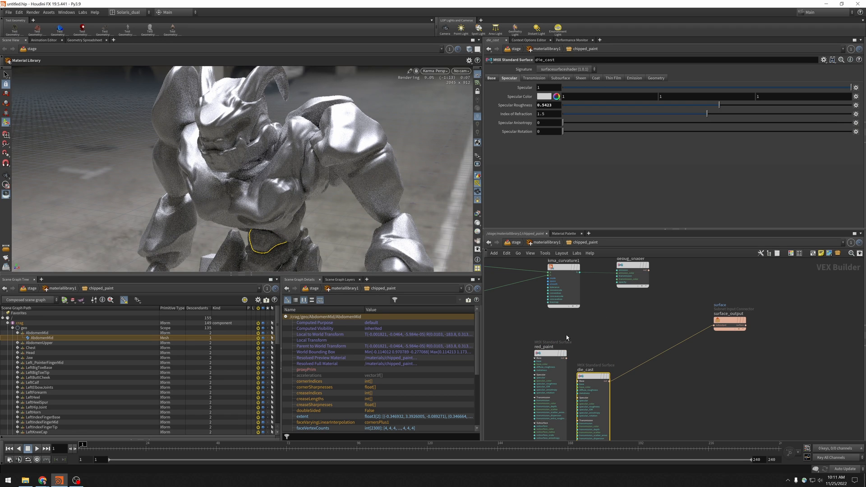
Add a MtlX Mix node between the two standard surface shaders and the surface output
{"action": "middle_click_drag", "start_coordinate": [611, 340], "coordinate": [581, 343]}
{"action": "key", "text": "Tab"}
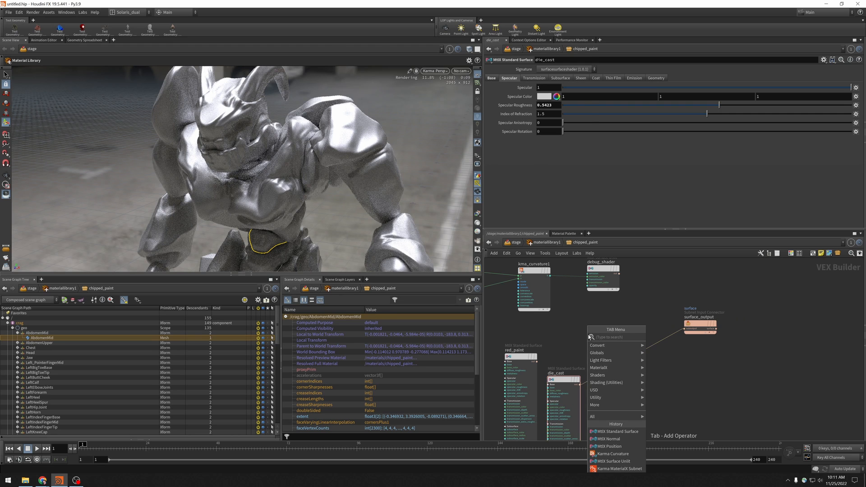
{"action": "type", "text": "mix"}
{"action": "key", "text": "Return"}
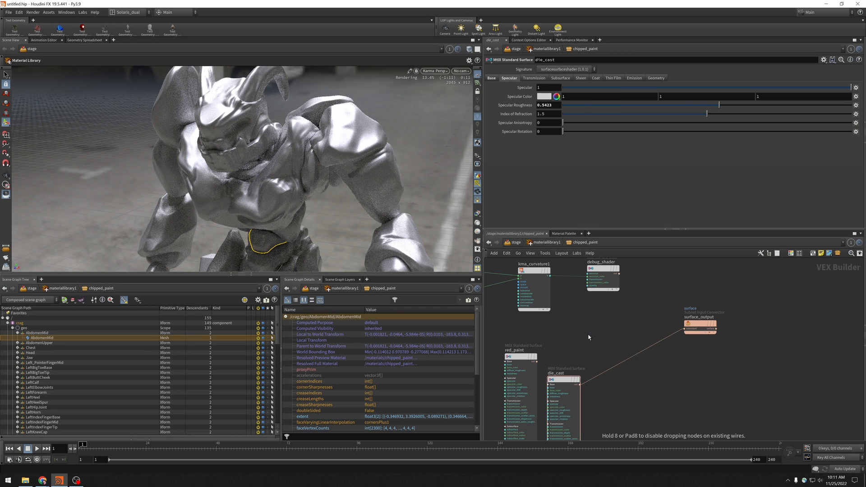
{"action": "left_click", "coordinate": [588, 337]}
{"action": "left_click_drag", "start_coordinate": [588, 336], "coordinate": [611, 338]}
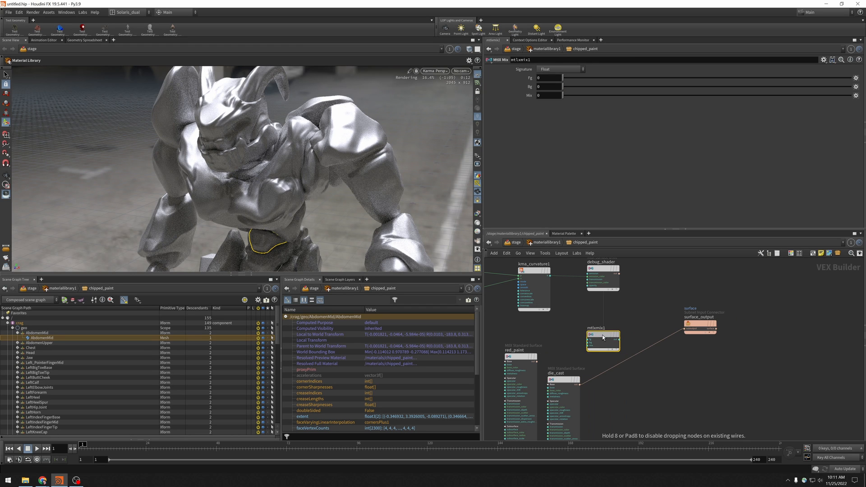
Wire red_paint as the mix's foreground and die_cast as its background, and feed the mix into the surface output
{"action": "middle_click_drag", "start_coordinate": [540, 338], "coordinate": [600, 323]}
{"action": "left_click_drag", "start_coordinate": [535, 323], "coordinate": [583, 369]}
{"action": "middle_click_drag", "start_coordinate": [605, 345], "coordinate": [598, 355]}
{"action": "left_click", "coordinate": [591, 355]}
{"action": "left_click_drag", "start_coordinate": [546, 360], "coordinate": [631, 335]}
{"action": "left_click_drag", "start_coordinate": [589, 384], "coordinate": [626, 347]}
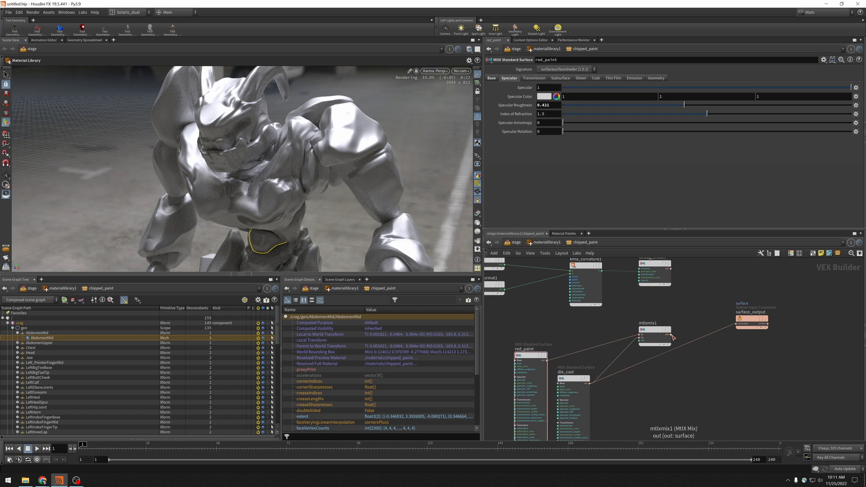
{"action": "left_click_drag", "start_coordinate": [670, 334], "coordinate": [736, 323]}
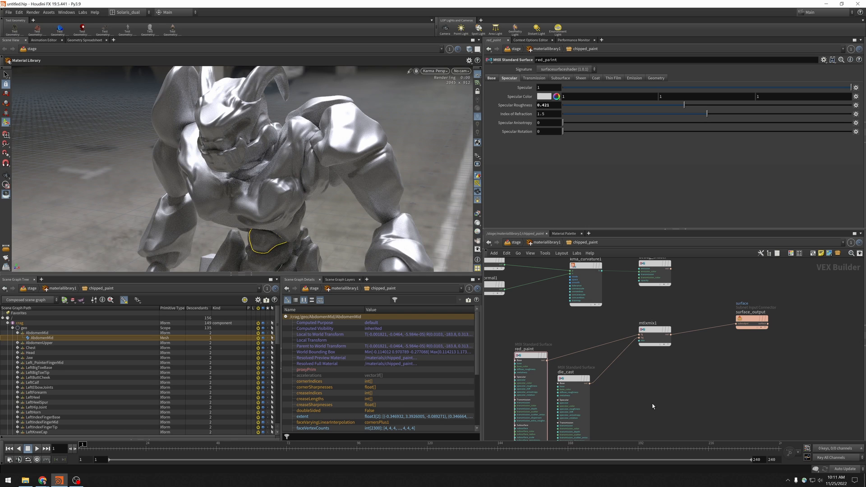
Set the mix node's Mix value to 1 to test the blend between the two shaders
{"action": "left_click", "coordinate": [644, 340]}
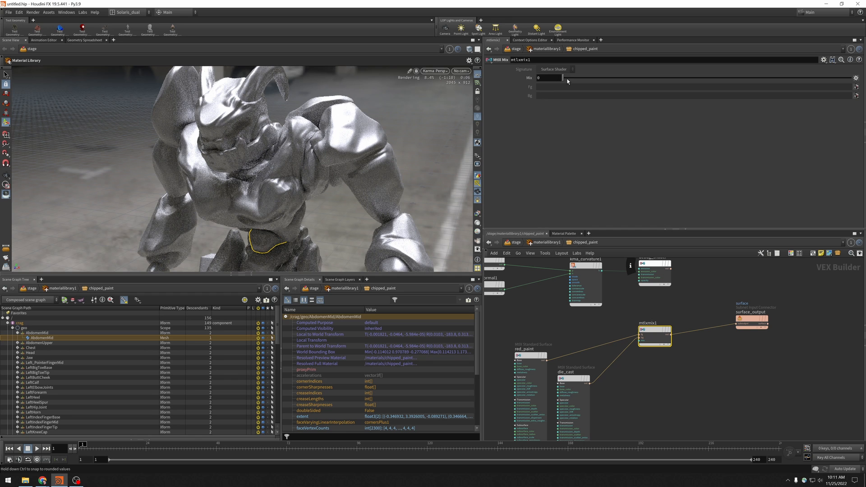
{"action": "left_click_drag", "start_coordinate": [563, 78], "coordinate": [850, 77]}
{"action": "left_click", "coordinate": [551, 80]}
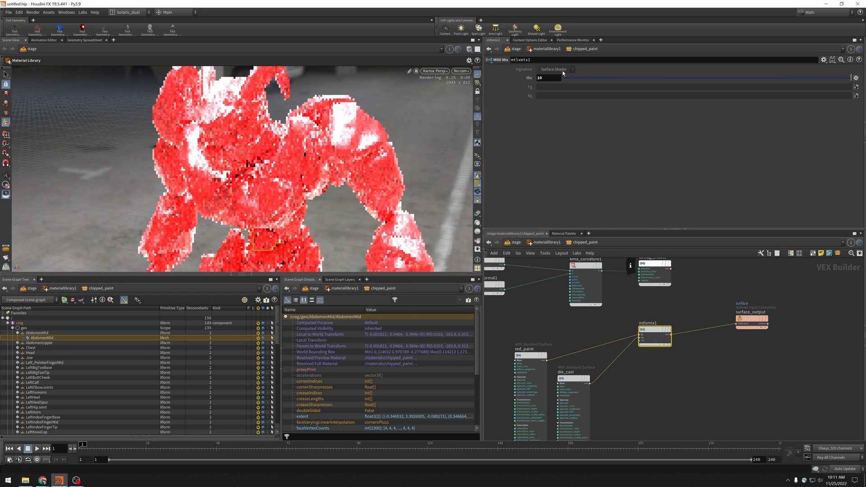
{"action": "key", "text": "BackSpace"}
{"action": "key", "text": "Return"}
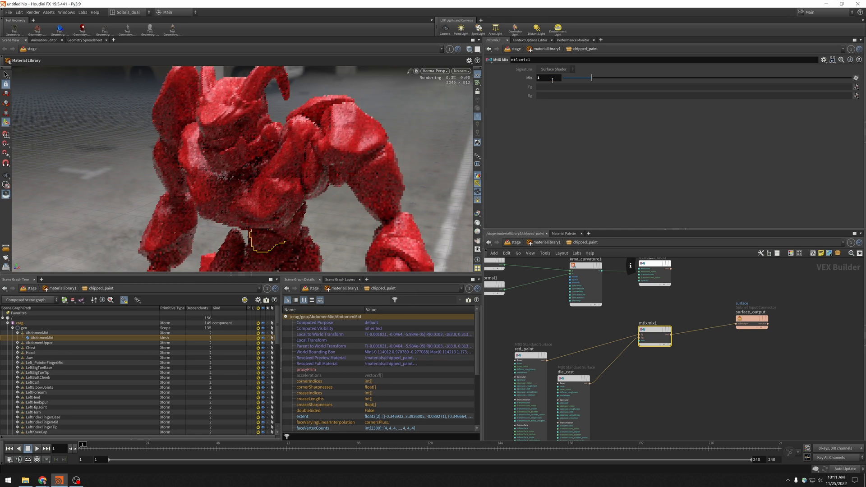
Wire the Karma Curvature output into the mix node's Mix input and examine the paint wear on the crag model
{"action": "middle_click_drag", "start_coordinate": [573, 331], "coordinate": [571, 352]}
{"action": "left_click_drag", "start_coordinate": [599, 292], "coordinate": [638, 361]}
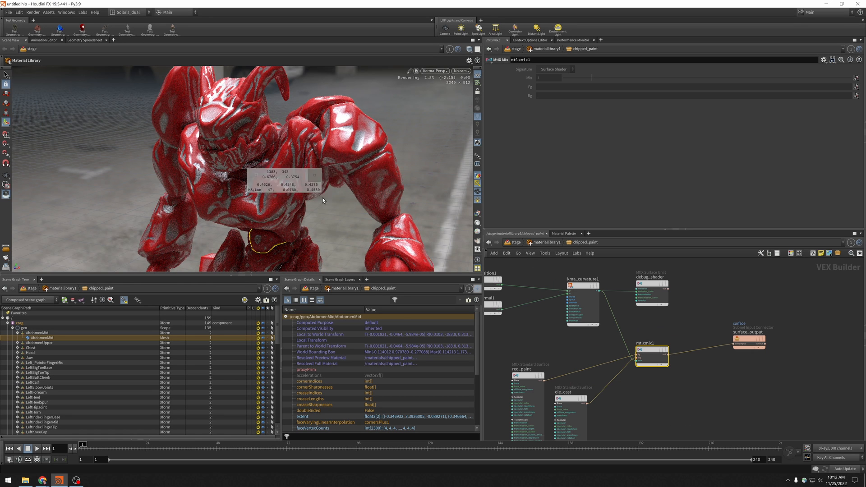
{"action": "left_click_drag", "start_coordinate": [233, 120], "coordinate": [236, 120], "text": "alt"}
{"action": "right_click_drag", "start_coordinate": [236, 120], "coordinate": [235, 134], "text": "alt"}
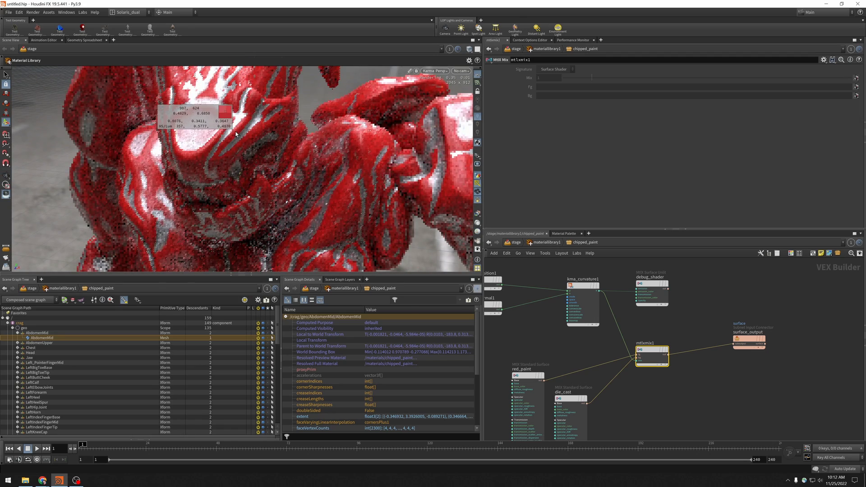
{"action": "left_click_drag", "start_coordinate": [269, 157], "coordinate": [346, 188], "text": "alt"}
{"action": "right_click_drag", "start_coordinate": [347, 188], "coordinate": [311, 164], "text": "alt"}
{"action": "left_click_drag", "start_coordinate": [311, 163], "coordinate": [339, 203], "text": "alt"}
{"action": "right_click_drag", "start_coordinate": [339, 203], "coordinate": [338, 199], "text": "alt"}
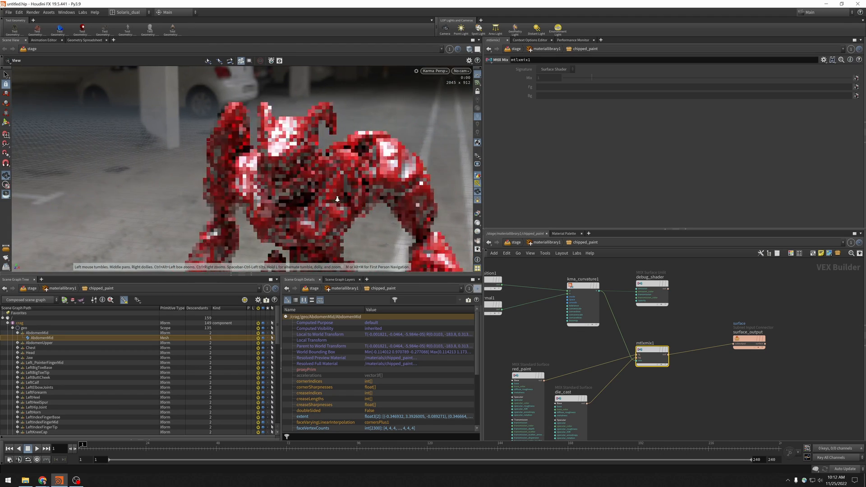
Spread out the mix, surface_output and debug_shader nodes to free space after the curvature node
{"action": "left_click_drag", "start_coordinate": [648, 350], "coordinate": [686, 346]}
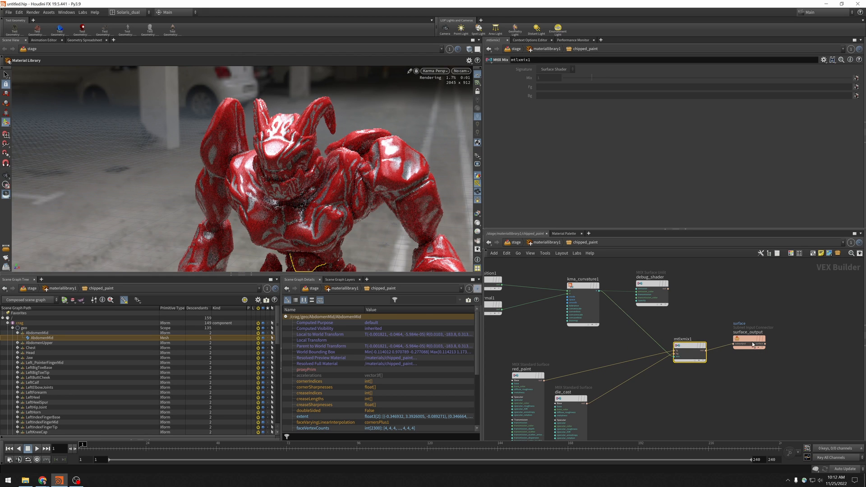
{"action": "left_click_drag", "start_coordinate": [752, 345], "coordinate": [822, 352]}
{"action": "left_click_drag", "start_coordinate": [689, 347], "coordinate": [736, 348]}
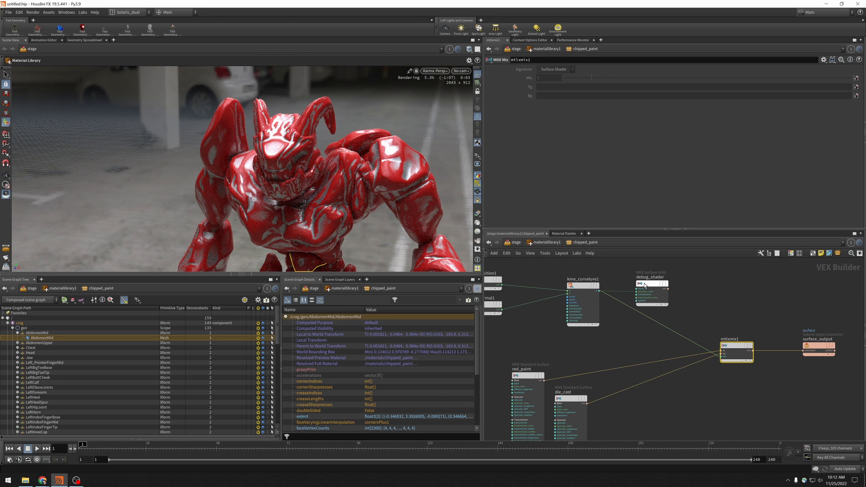
{"action": "left_click_drag", "start_coordinate": [643, 285], "coordinate": [669, 265]}
{"action": "middle_click_drag", "start_coordinate": [679, 320], "coordinate": [650, 361]}
{"action": "left_click_drag", "start_coordinate": [654, 305], "coordinate": [673, 291]}
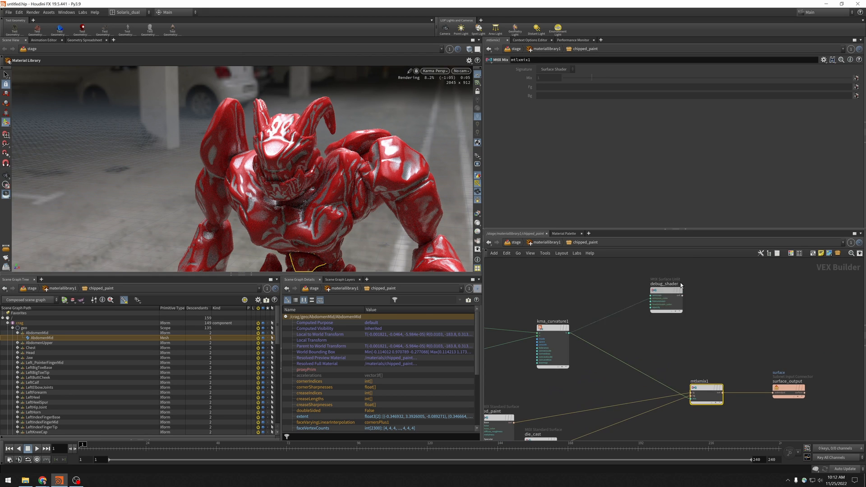
Insert an MtlX Invert node on the wire between the Karma Curvature and mix nodes and examine the flipped paint wear on the crag model
{"action": "key", "text": "Tab"}
{"action": "type", "text": "inv"}
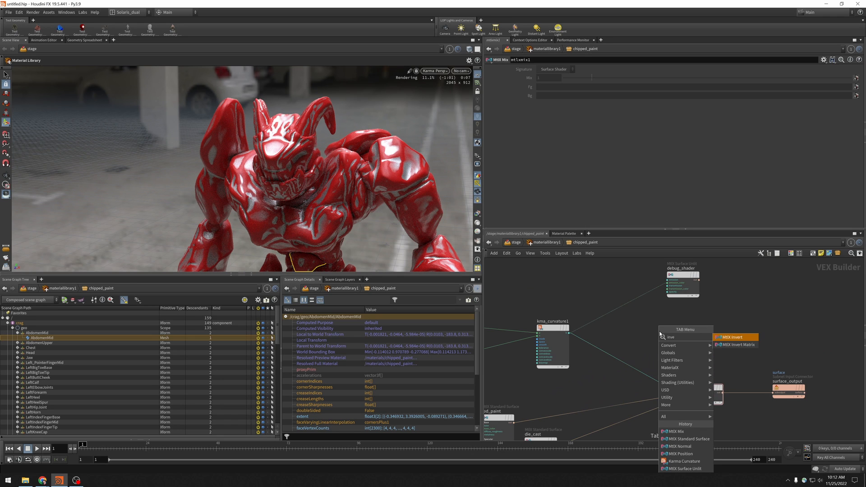
{"action": "key", "text": "Return"}
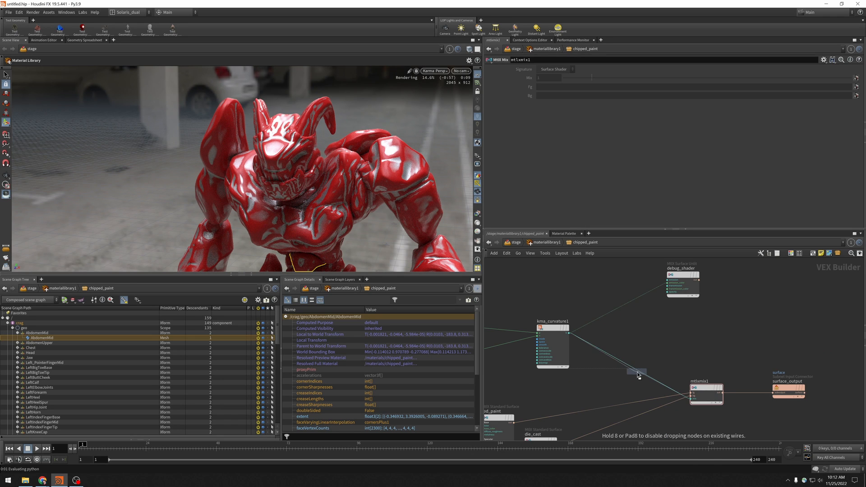
{"action": "left_click", "coordinate": [638, 373]}
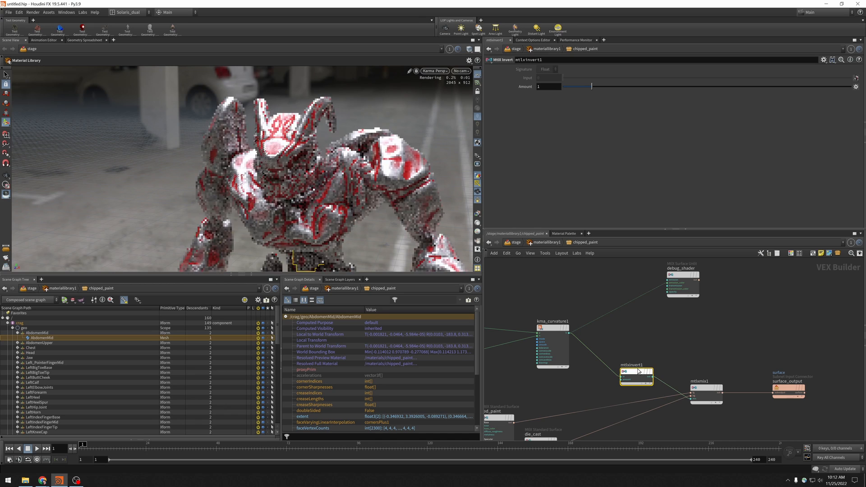
{"action": "left_click_drag", "start_coordinate": [641, 373], "coordinate": [646, 373]}
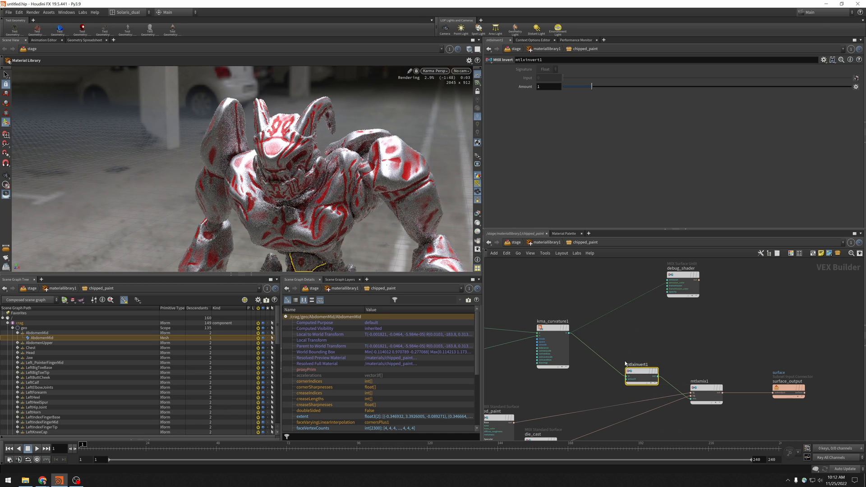
{"action": "right_click_drag", "start_coordinate": [209, 173], "coordinate": [371, 160], "text": "alt"}
{"action": "left_click_drag", "start_coordinate": [371, 160], "coordinate": [304, 159], "text": "alt"}
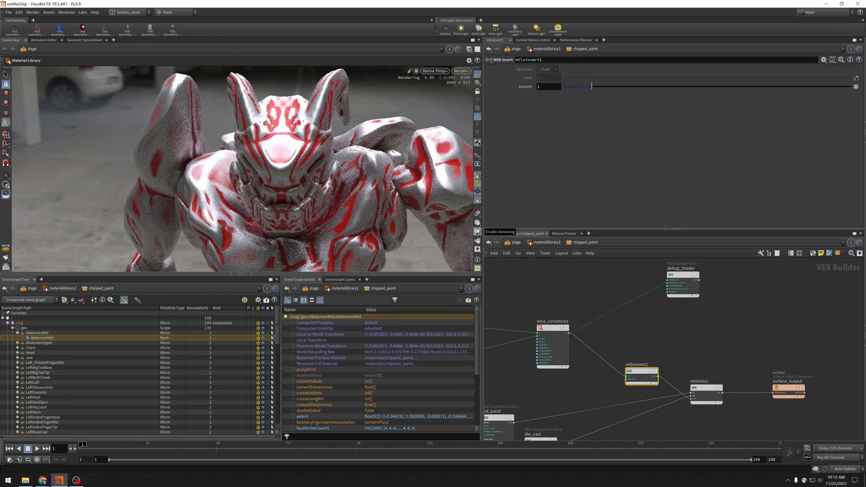
{"action": "left_click_drag", "start_coordinate": [399, 193], "coordinate": [358, 202], "text": "alt"}
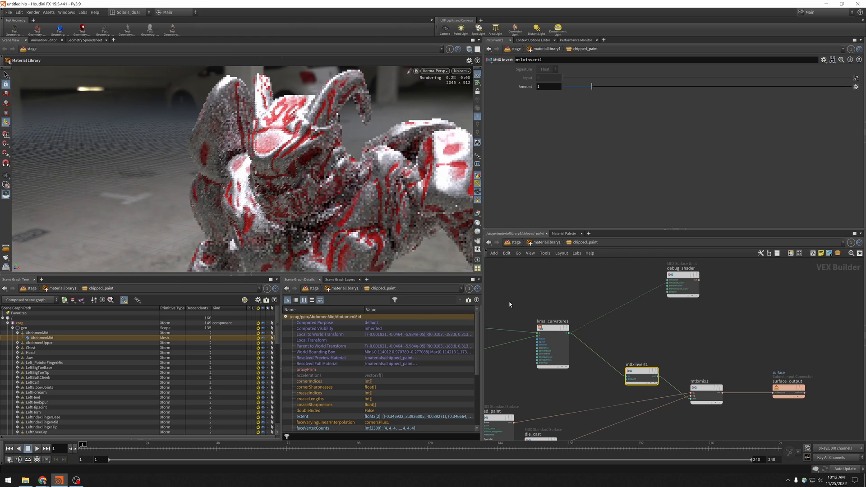
{"action": "left_click_drag", "start_coordinate": [364, 218], "coordinate": [352, 199], "text": "alt"}
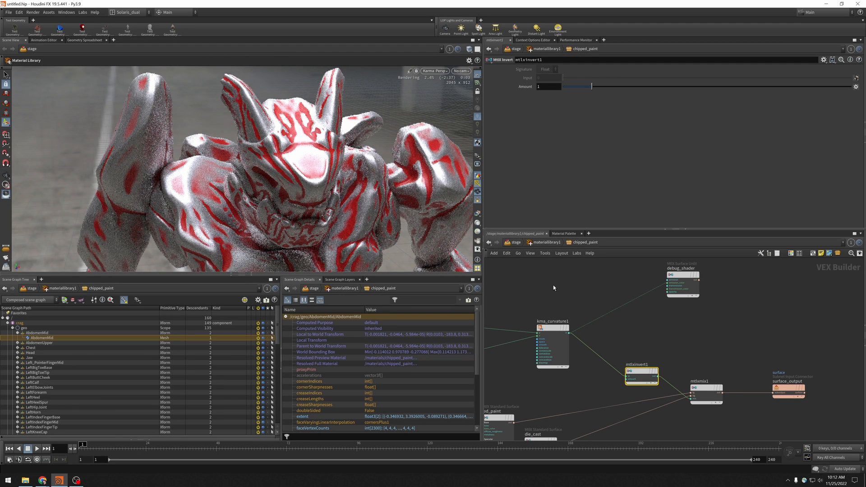
Set the Karma Curvature node's Space to -1 to 1 and examine the wear from several angles
{"action": "middle_click_drag", "start_coordinate": [553, 290], "coordinate": [556, 289]}
{"action": "middle_click_drag", "start_coordinate": [662, 295], "coordinate": [652, 293]}
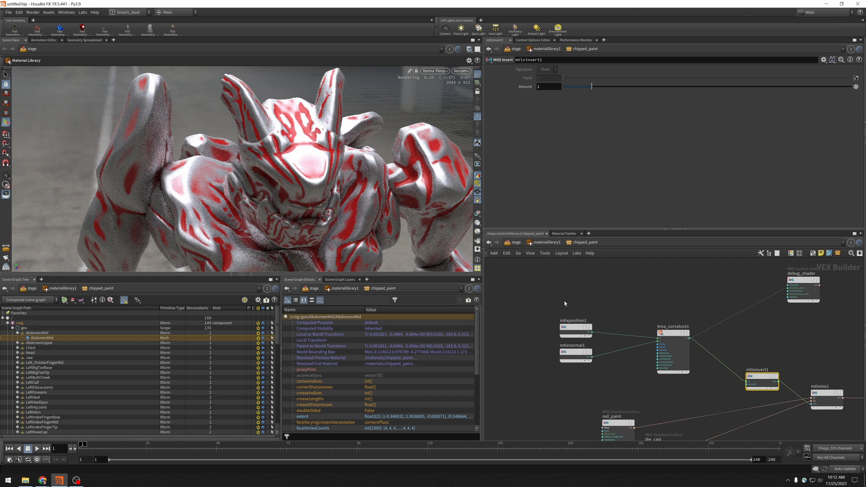
{"action": "left_click", "coordinate": [672, 337]}
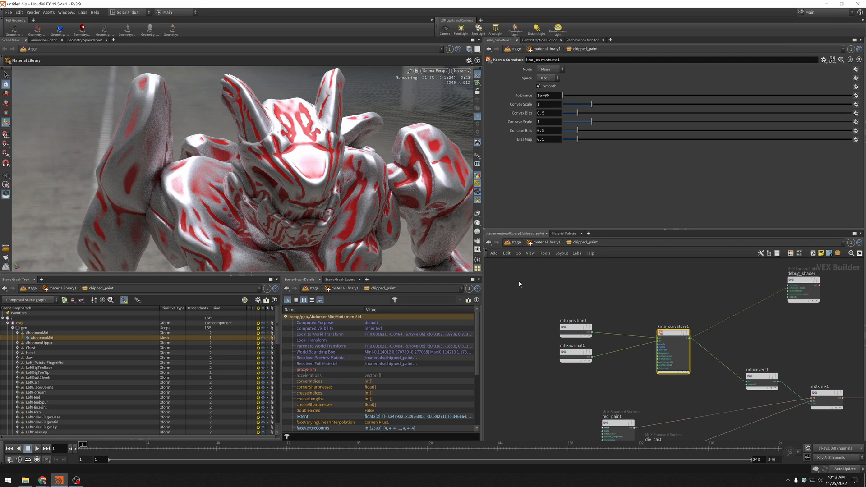
{"action": "left_click_drag", "start_coordinate": [192, 181], "coordinate": [289, 155], "text": "alt"}
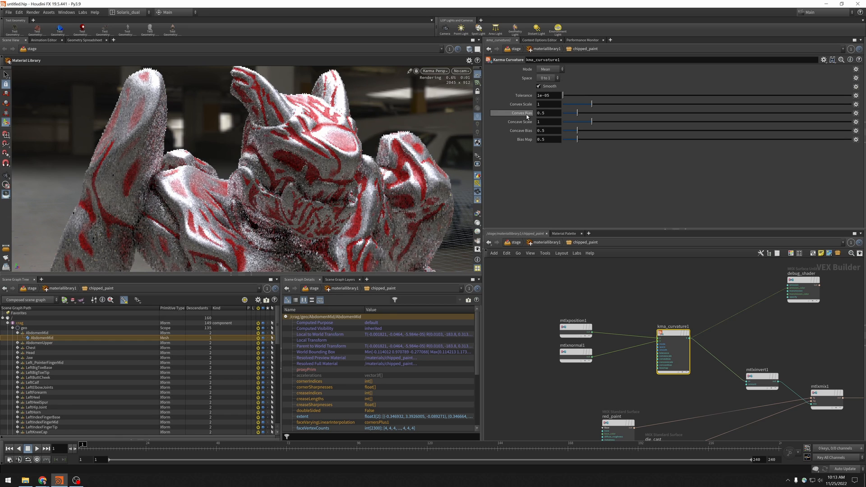
{"action": "left_click", "coordinate": [554, 79]}
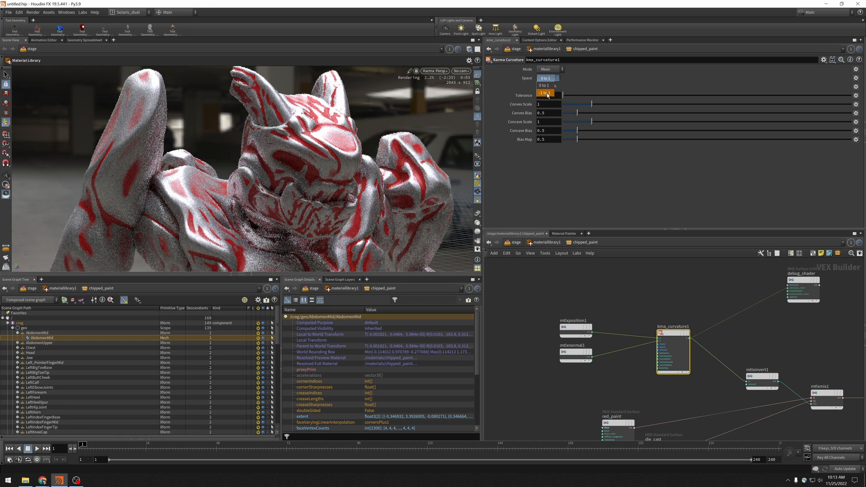
{"action": "left_click", "coordinate": [547, 94]}
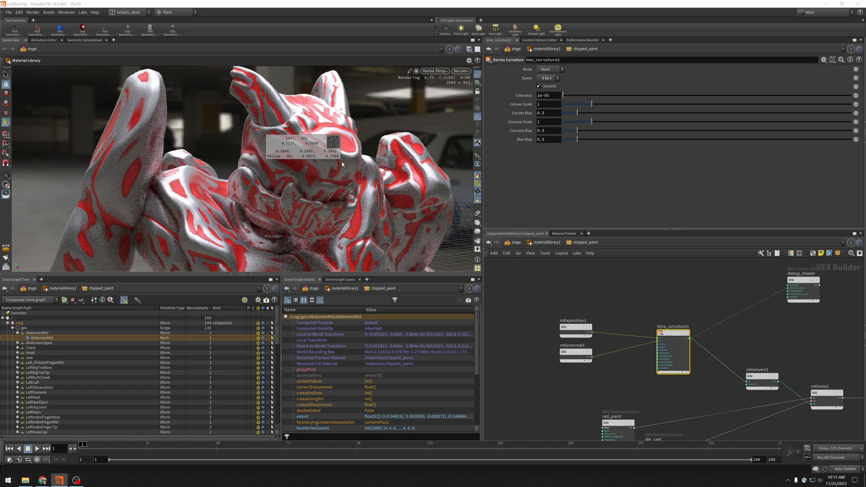
{"action": "left_click_drag", "start_coordinate": [359, 157], "coordinate": [295, 182], "text": "alt"}
{"action": "left_click_drag", "start_coordinate": [351, 202], "coordinate": [366, 179], "text": "alt"}
Add an MtlX Max node and wire it between the Karma Curvature output and the Invert node's input
{"action": "middle_click_drag", "start_coordinate": [650, 314], "coordinate": [571, 300]}
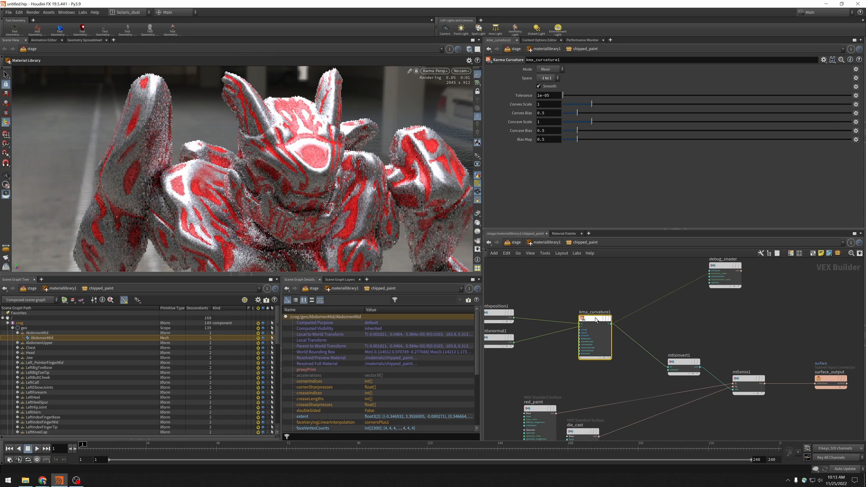
{"action": "key", "text": "Tab"}
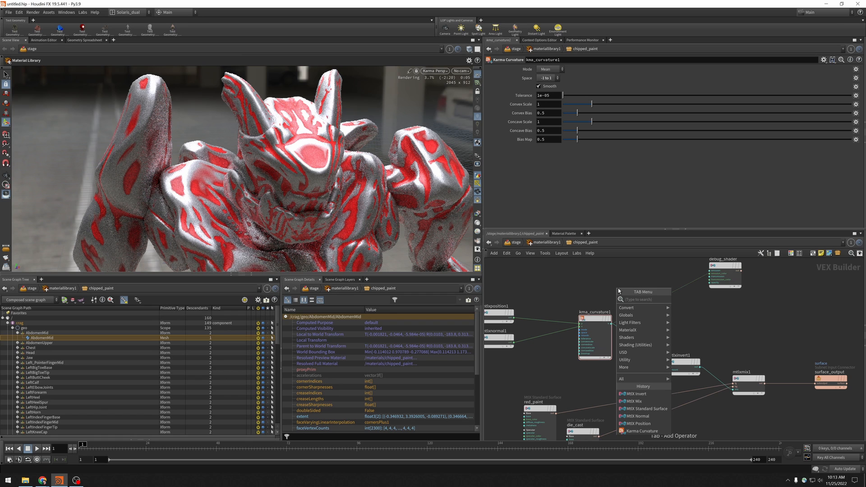
{"action": "type", "text": "range"}
{"action": "key", "text": "Return"}
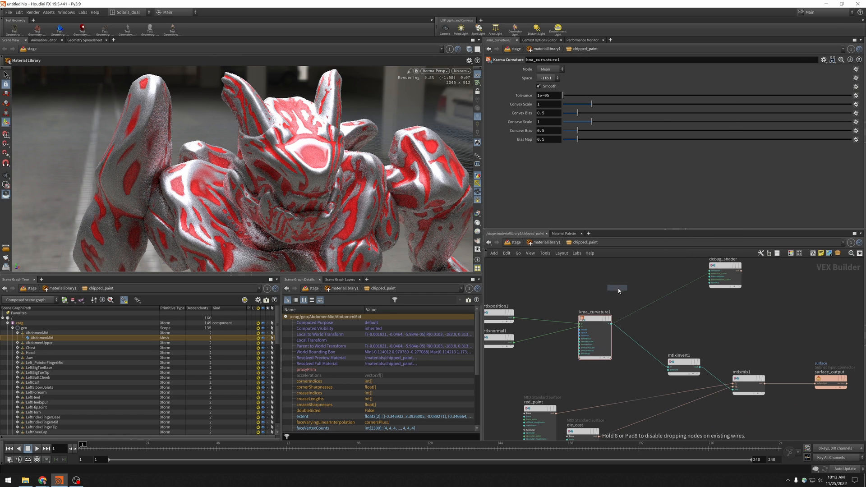
{"action": "left_click", "coordinate": [617, 288]}
{"action": "left_click_drag", "start_coordinate": [618, 290], "coordinate": [680, 324]}
{"action": "left_click_drag", "start_coordinate": [610, 323], "coordinate": [661, 321]}
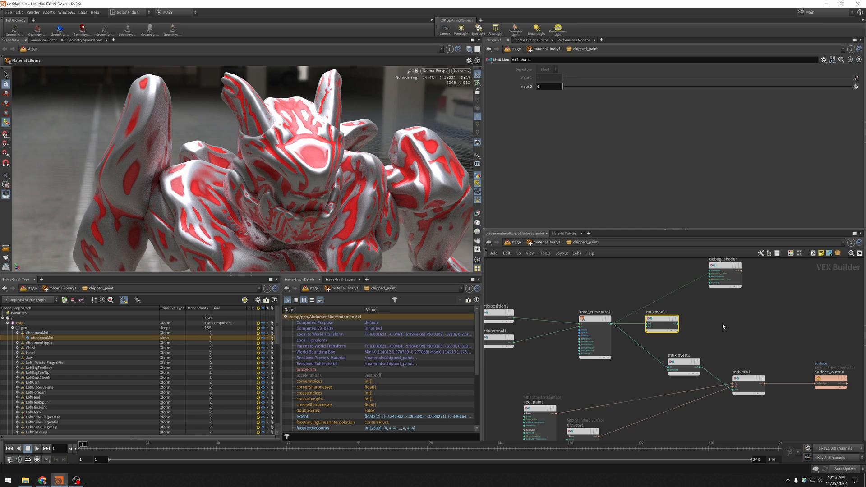
{"action": "left_click", "coordinate": [679, 324]}
{"action": "left_click", "coordinate": [668, 367]}
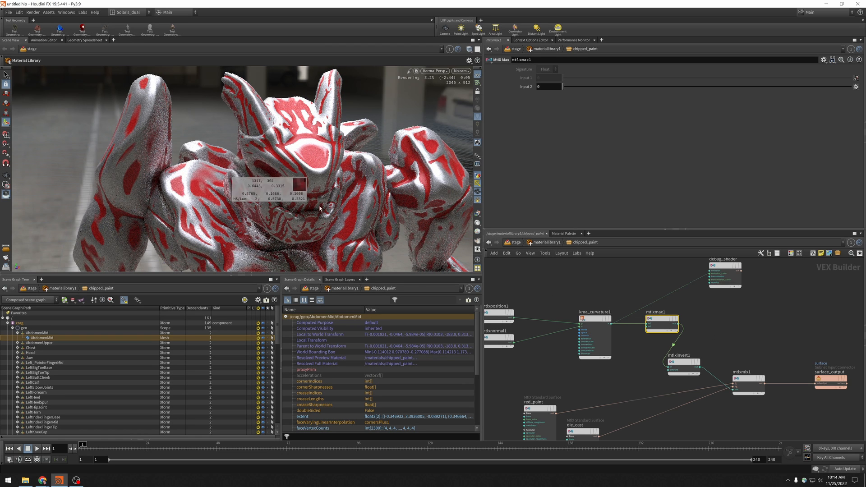
Line up the Max and Invert nodes in a row after the curvature node and move the mix node closer to surface_output
{"action": "mouse_move", "coordinate": [686, 365]}
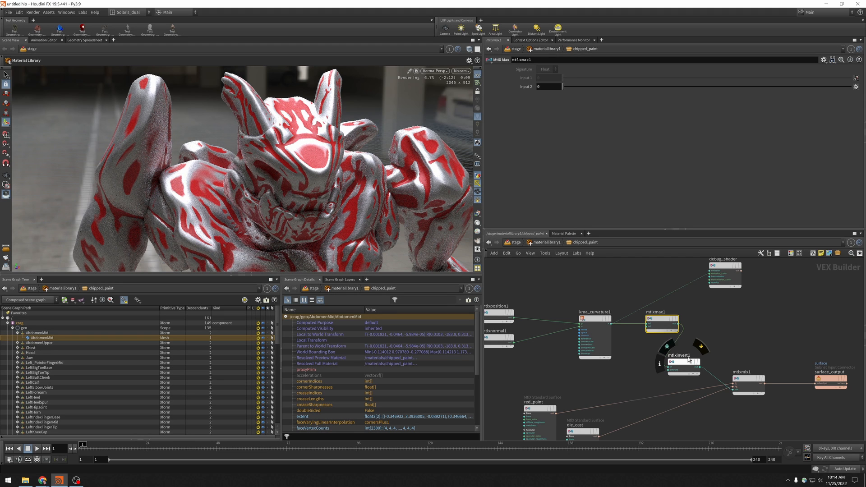
{"action": "left_click_drag", "start_coordinate": [648, 320], "coordinate": [641, 330]}
{"action": "left_click_drag", "start_coordinate": [680, 362], "coordinate": [693, 326]}
{"action": "left_click_drag", "start_coordinate": [746, 378], "coordinate": [774, 366]}
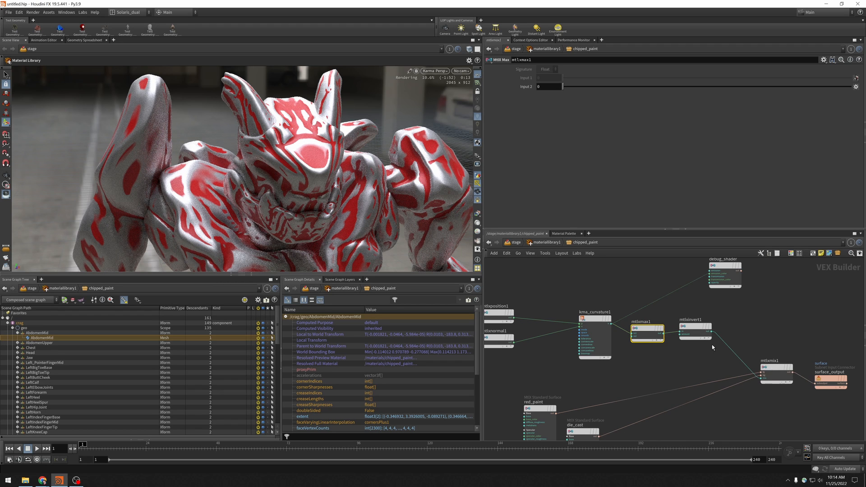
{"action": "left_click_drag", "start_coordinate": [694, 330], "coordinate": [723, 333]}
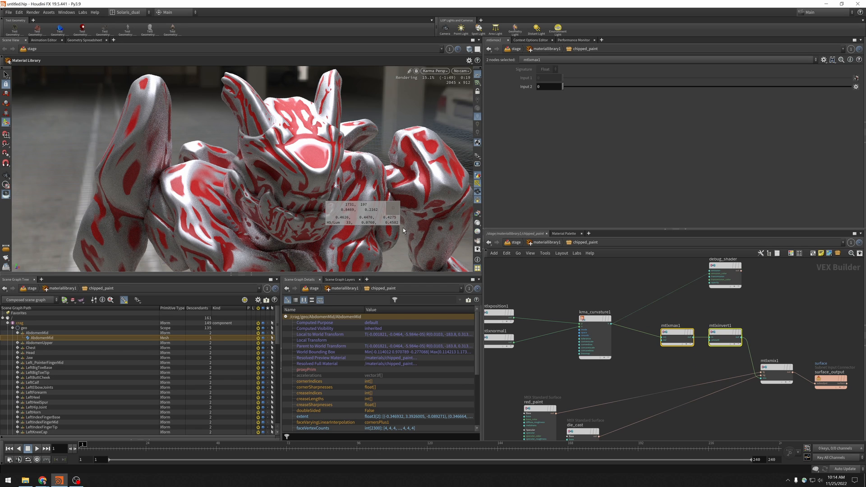
{"action": "left_click_drag", "start_coordinate": [725, 340], "coordinate": [698, 340]}
Add an MtlX Remap node after the Invert node and feed the Invert output into its input
{"action": "middle_click_drag", "start_coordinate": [768, 333], "coordinate": [683, 323]}
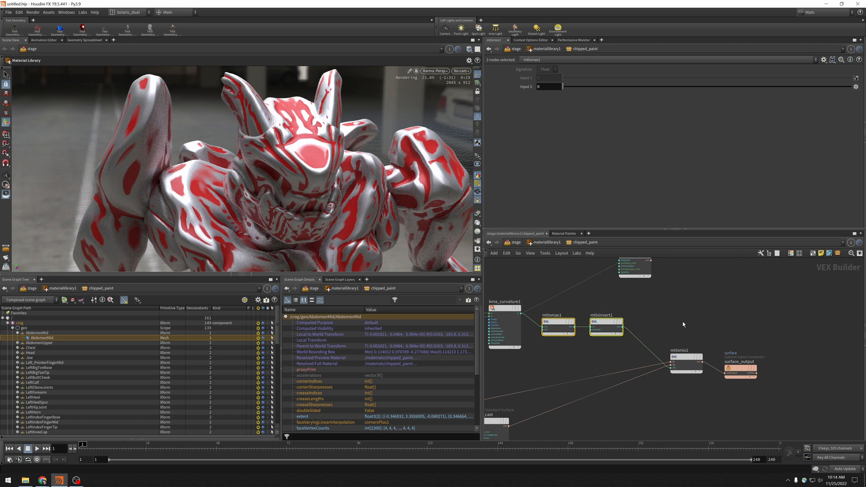
{"action": "left_click", "coordinate": [680, 322]}
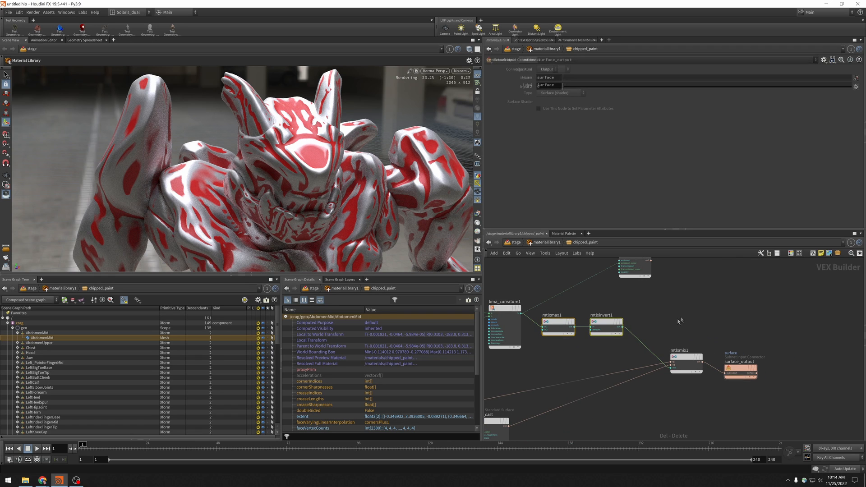
{"action": "key", "text": "Tab"}
{"action": "type", "text": "remap"}
{"action": "key", "text": "Return"}
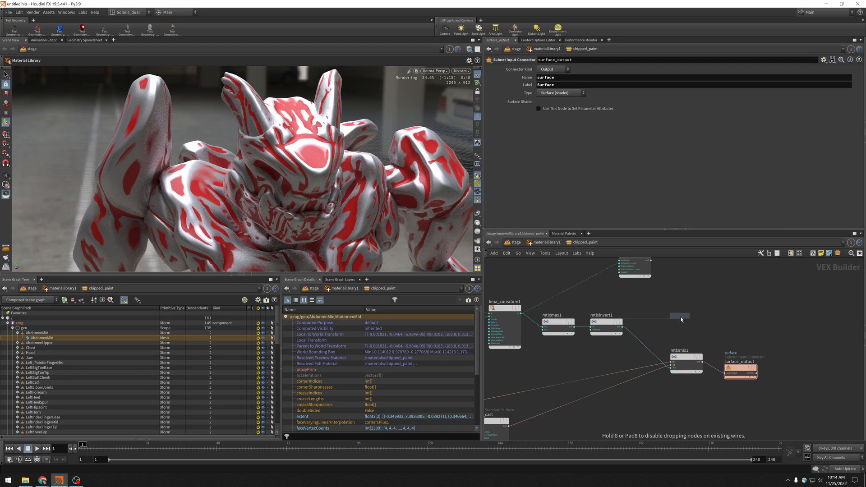
{"action": "left_click", "coordinate": [681, 315]}
{"action": "left_click_drag", "start_coordinate": [622, 327], "coordinate": [653, 324]}
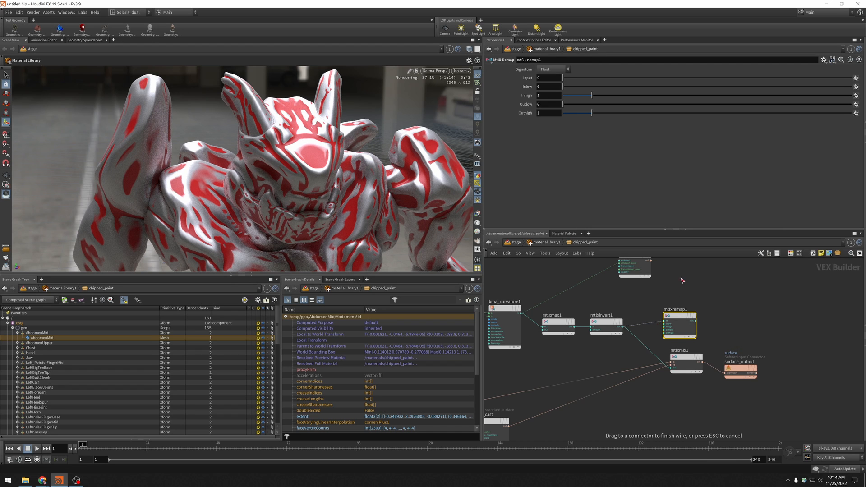
Reposition debug_shader, wire the Remap output into it, and connect it to surface_output to preview the mask
{"action": "middle_click_drag", "start_coordinate": [682, 280], "coordinate": [675, 302]}
{"action": "left_click_drag", "start_coordinate": [627, 282], "coordinate": [712, 287]}
{"action": "left_click_drag", "start_coordinate": [689, 343], "coordinate": [690, 291]}
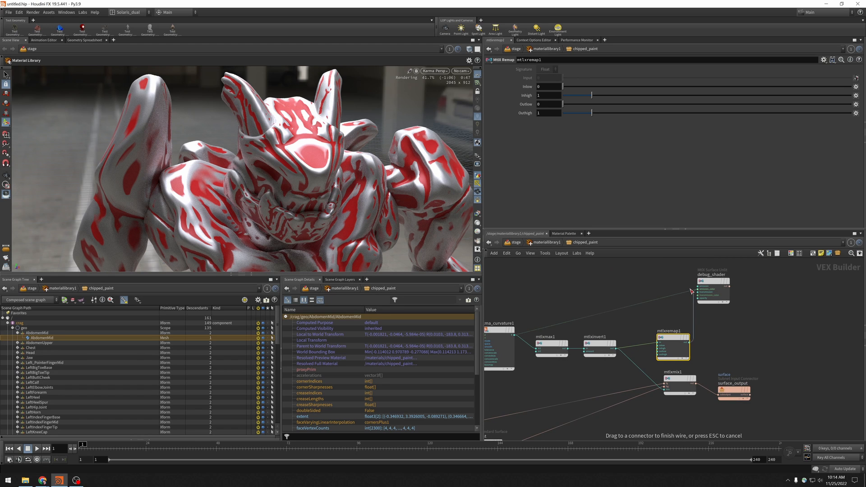
{"action": "left_click", "coordinate": [712, 293]}
{"action": "left_click_drag", "start_coordinate": [711, 391], "coordinate": [716, 395]}
{"action": "key", "text": "i"}
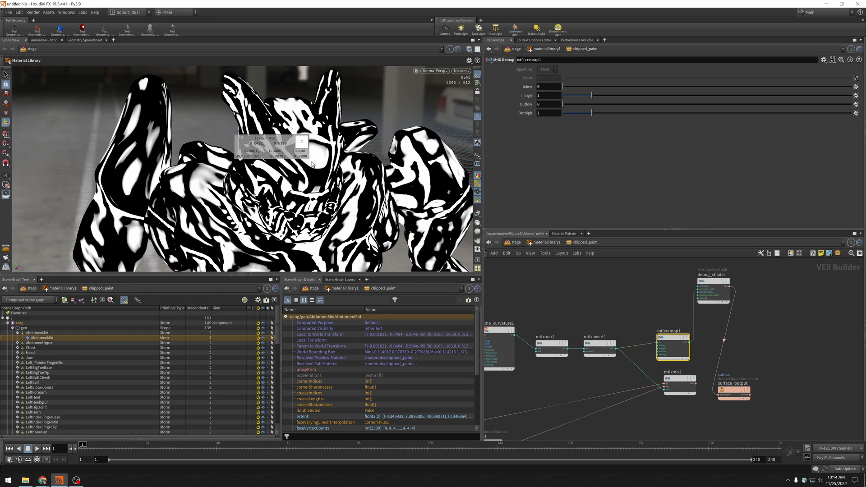
Set the Remap node's Inlow to .9 and inspect the black-and-white mask around the crag's face
{"action": "right_click_drag", "start_coordinate": [301, 144], "coordinate": [393, 162], "text": "alt"}
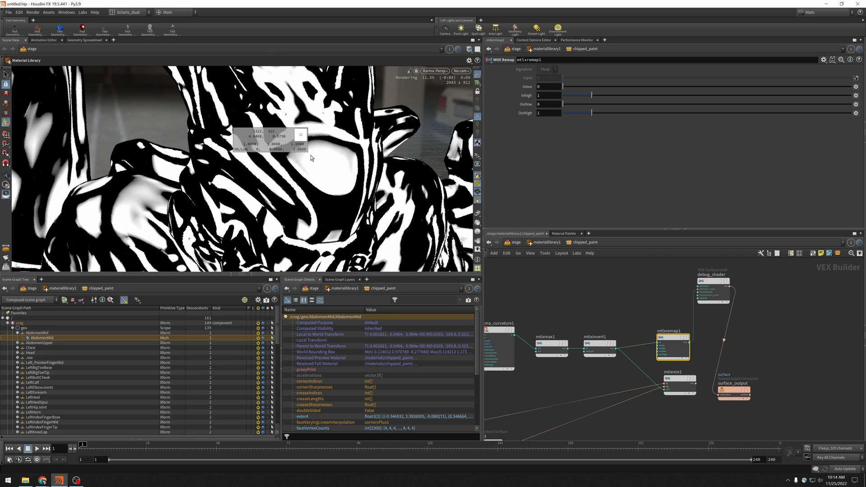
{"action": "left_click_drag", "start_coordinate": [344, 176], "coordinate": [324, 174], "text": "alt"}
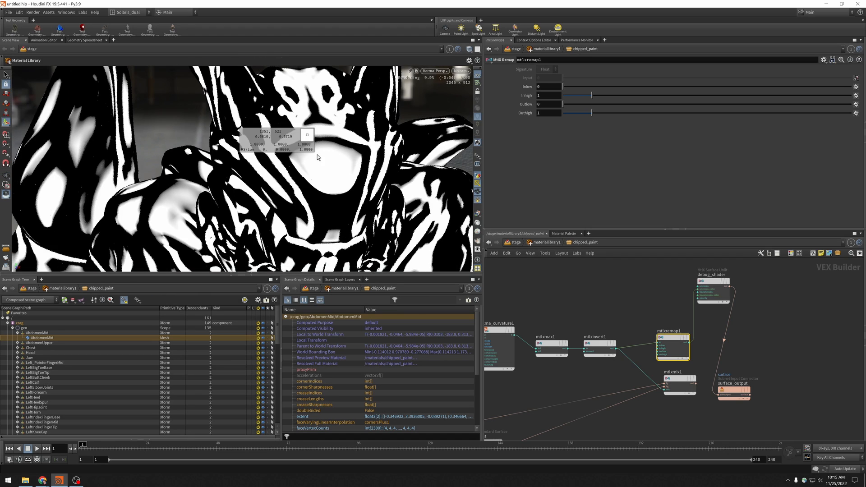
{"action": "mouse_move", "coordinate": [334, 182]}
{"action": "left_mouse_down", "text": "alt"}
{"action": "mouse_move", "coordinate": [396, 208]}
{"action": "mouse_move", "coordinate": [336, 178]}
{"action": "left_mouse_up", "text": "alt"}
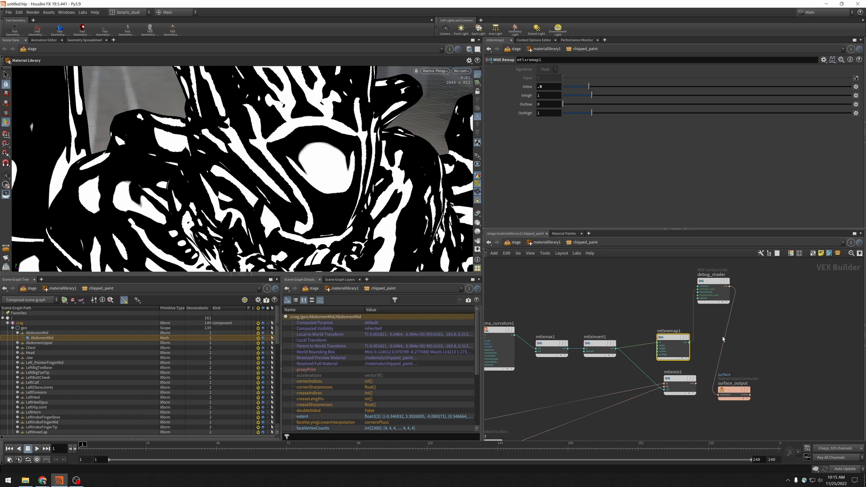
{"action": "mouse_move", "coordinate": [307, 182]}
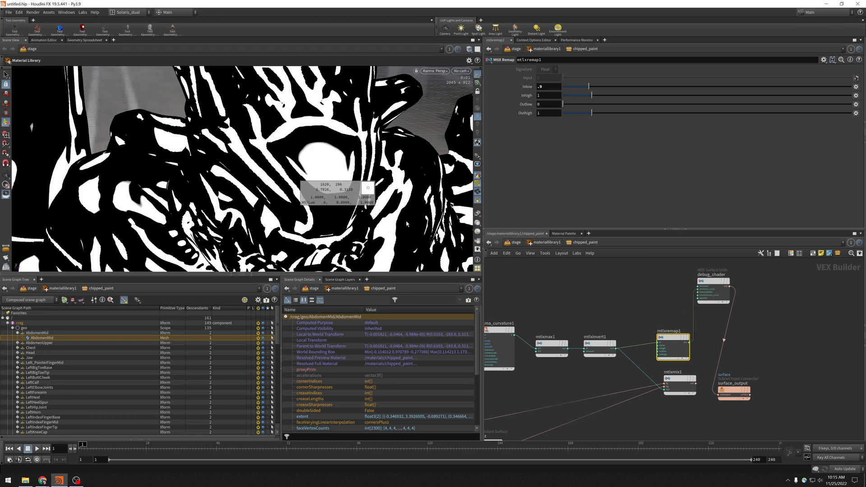
Reconnect the mix node to surface_output and wire the Remap output into its Mix input to check the paint wear
{"action": "left_click_drag", "start_coordinate": [682, 337], "coordinate": [661, 329]}
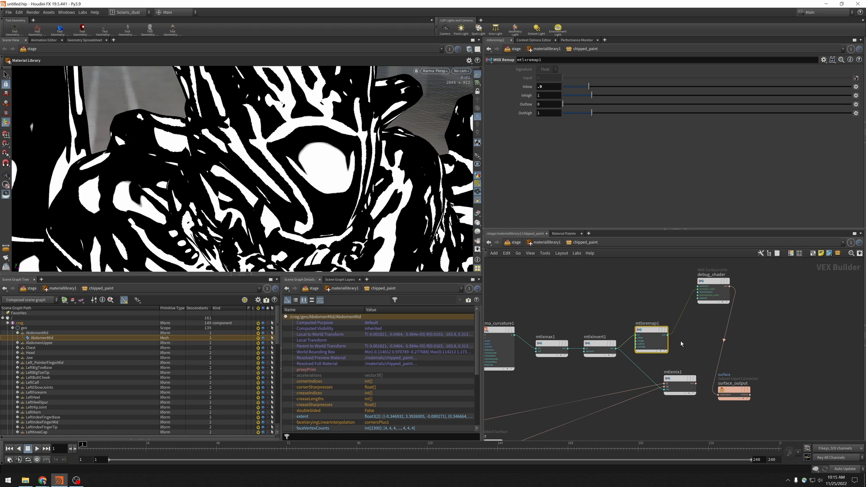
{"action": "left_click", "coordinate": [696, 383]}
{"action": "left_click", "coordinate": [718, 394]}
{"action": "left_click", "coordinate": [669, 336]}
{"action": "left_click", "coordinate": [665, 389]}
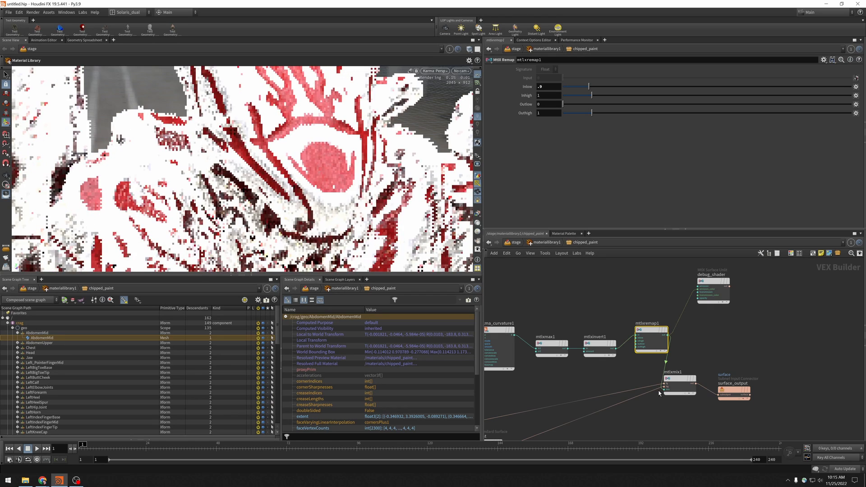
{"action": "key", "text": "alt"}
{"action": "right_click_drag", "start_coordinate": [409, 211], "coordinate": [331, 186], "text": "alt"}
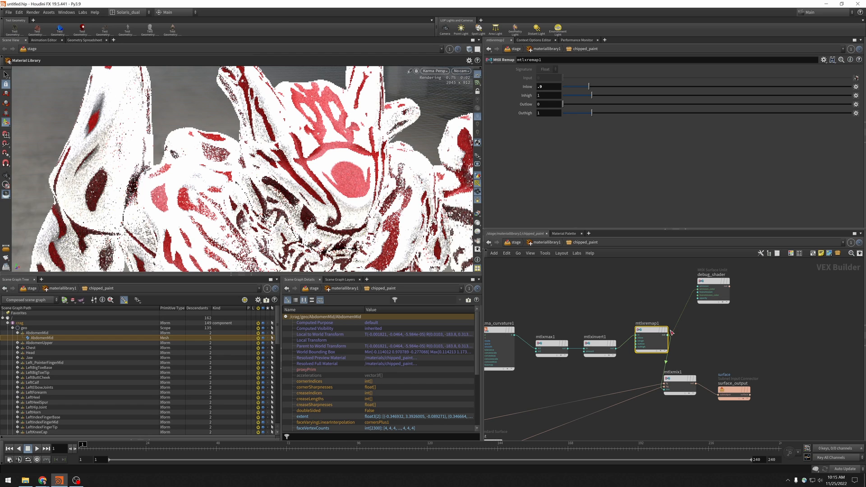
Move surface_output and the mix node aside and insert an MtlX Clamp node on the wire between Remap and Mix
{"action": "left_click_drag", "start_coordinate": [690, 362], "coordinate": [774, 423]}
{"action": "left_click_drag", "start_coordinate": [679, 383], "coordinate": [760, 393]}
{"action": "key", "text": "Tab"}
{"action": "type", "text": "clamp"}
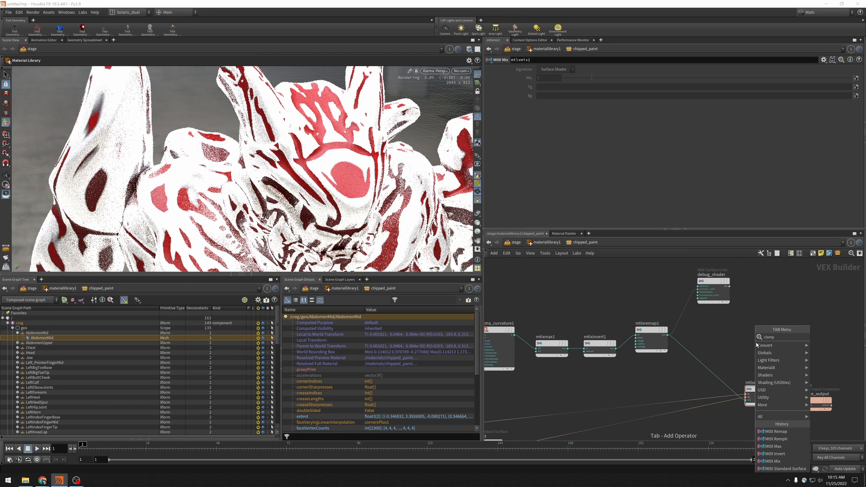
{"action": "key", "text": "Return"}
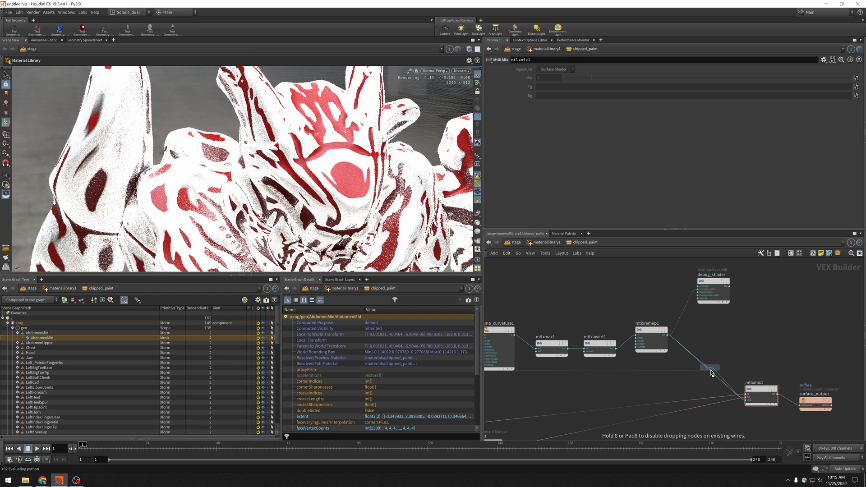
{"action": "left_click", "coordinate": [711, 372]}
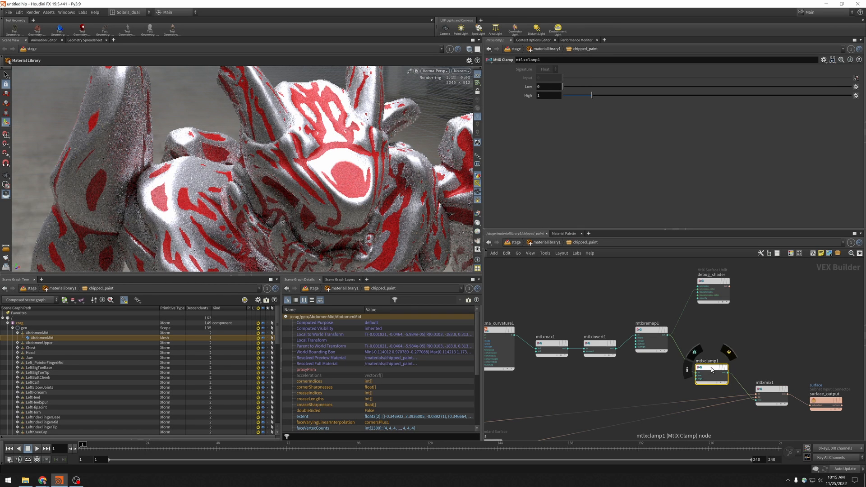
Lower kma_curvature1's Convex Scale to 0.003 and inspect the paint wear around the crag's head and shoulder
{"action": "middle_click_drag", "start_coordinate": [559, 301], "coordinate": [662, 307]}
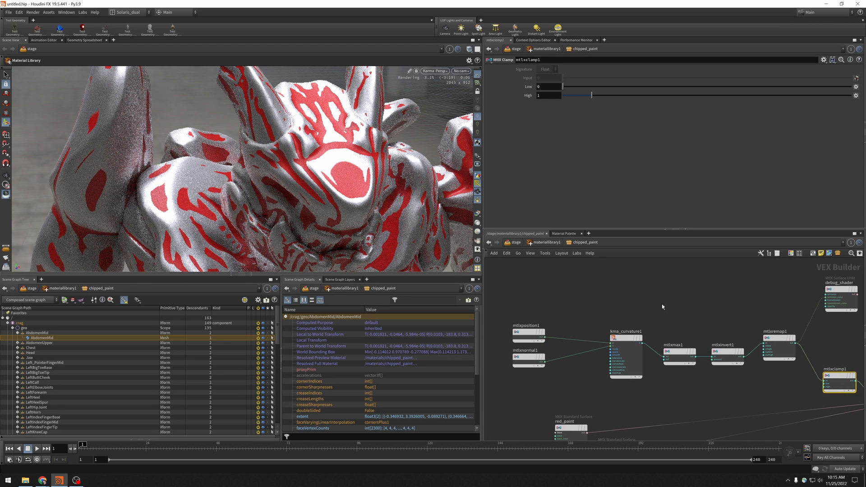
{"action": "left_click", "coordinate": [623, 340]}
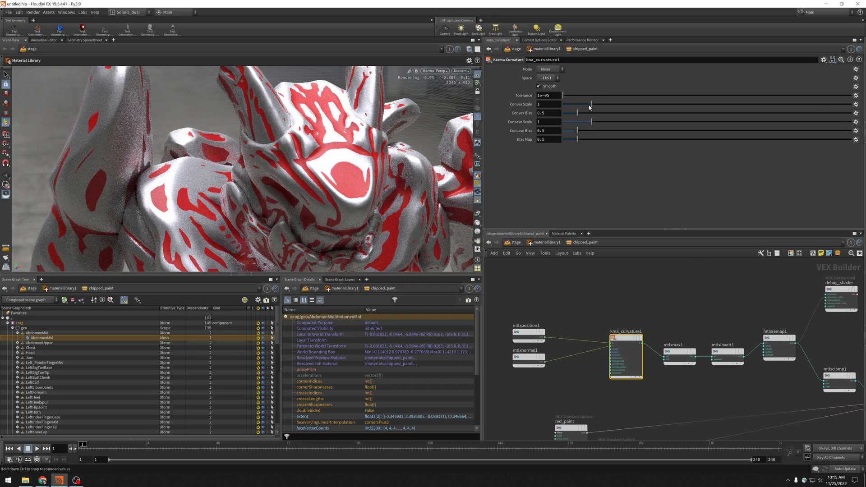
{"action": "left_click_drag", "start_coordinate": [587, 106], "coordinate": [564, 107]}
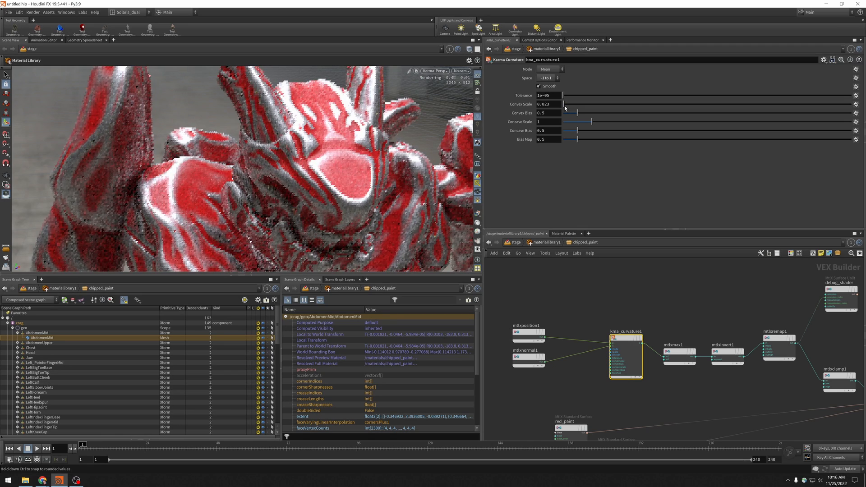
{"action": "middle_click_drag", "start_coordinate": [521, 104], "coordinate": [509, 121]}
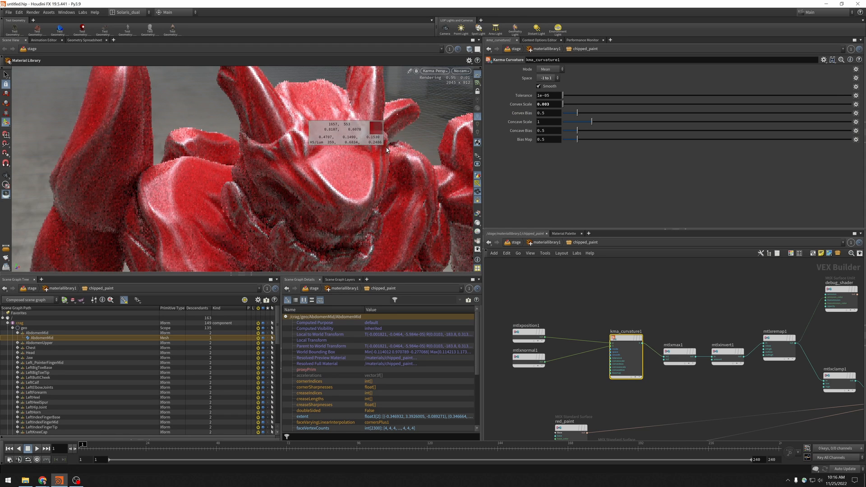
{"action": "left_click_drag", "start_coordinate": [386, 146], "coordinate": [366, 161], "text": "alt"}
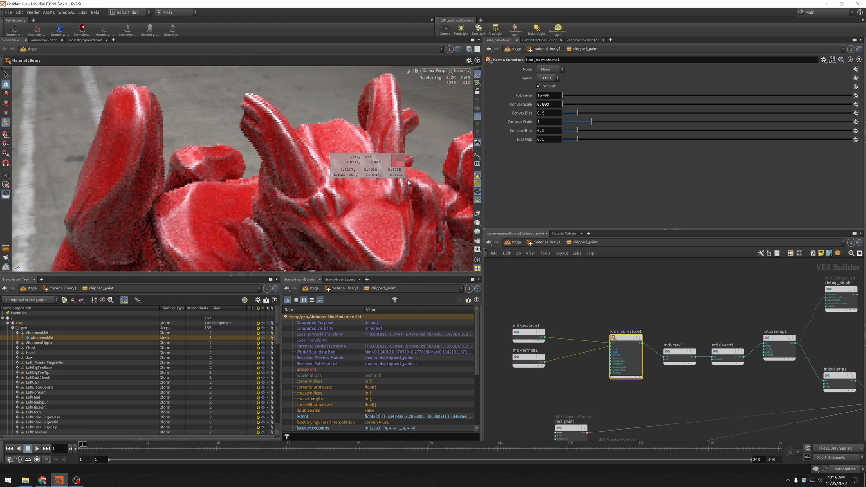
{"action": "left_click_drag", "start_coordinate": [424, 227], "coordinate": [227, 167], "text": "alt"}
{"action": "left_click_drag", "start_coordinate": [393, 170], "coordinate": [387, 148]}
{"action": "right_click_drag", "start_coordinate": [387, 148], "coordinate": [433, 154], "text": "alt"}
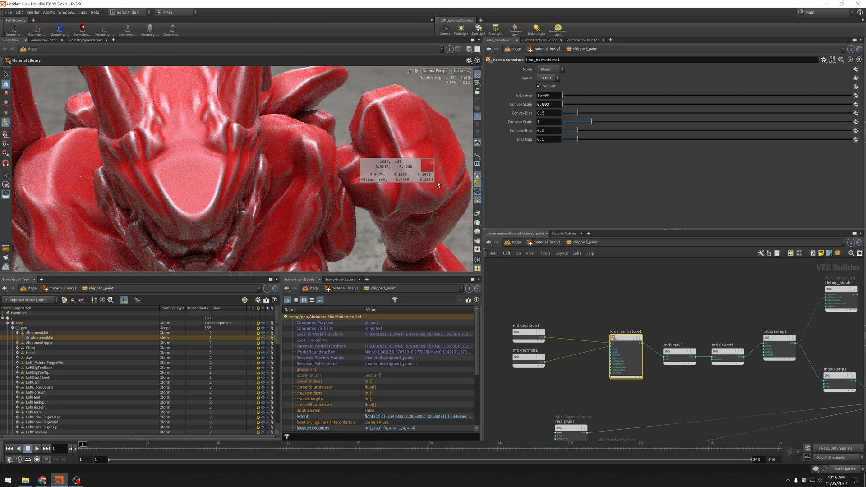
{"action": "left_click_drag", "start_coordinate": [222, 192], "coordinate": [248, 180], "text": "alt"}
Set kma_curvature1's Convex Bias to 0.947 and Convex Scale to .0004, and check the chipped edges on the crag
{"action": "left_click_drag", "start_coordinate": [577, 111], "coordinate": [570, 112]}
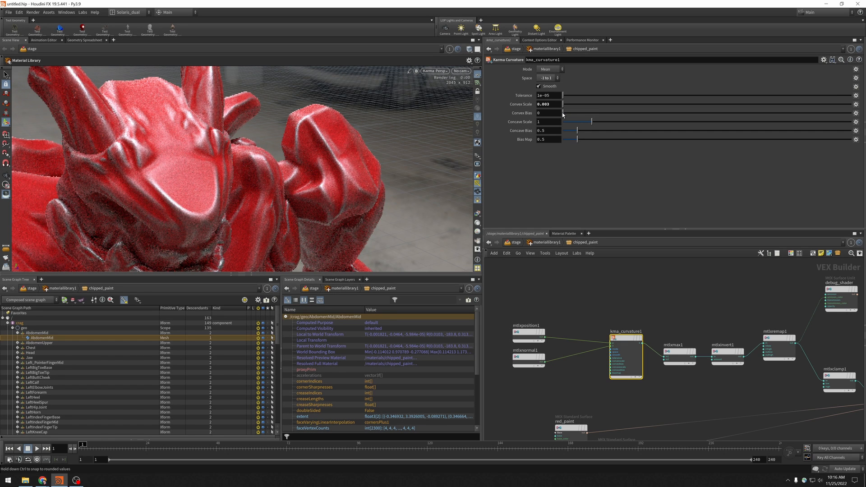
{"action": "left_click_drag", "start_coordinate": [562, 112], "coordinate": [588, 115]}
{"action": "key", "text": "Escape"}
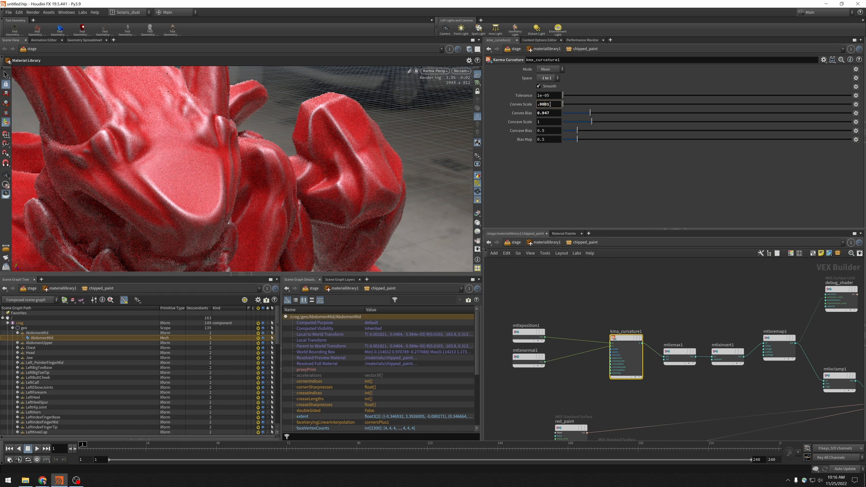
{"action": "key", "text": "Return"}
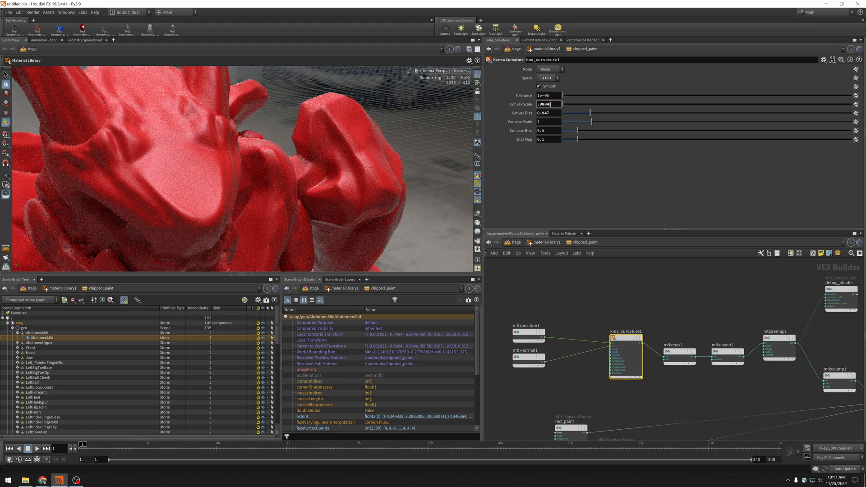
{"action": "key", "text": "Return"}
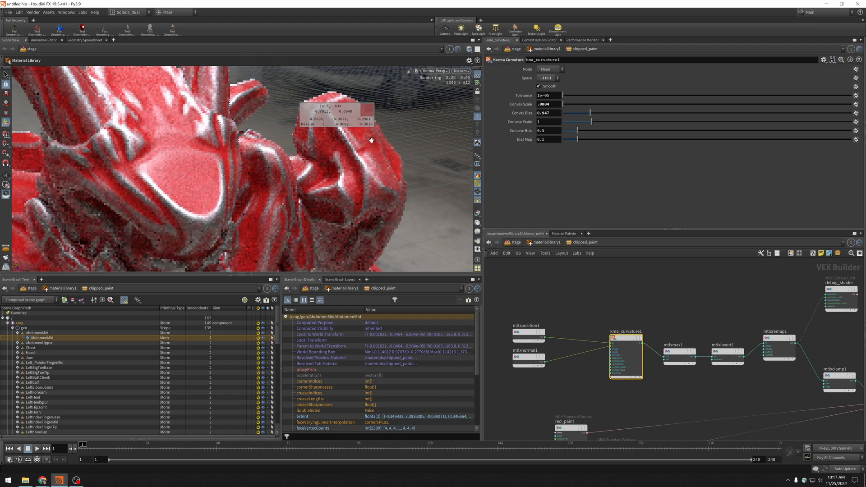
{"action": "left_click_drag", "start_coordinate": [381, 153], "coordinate": [307, 166], "text": "alt"}
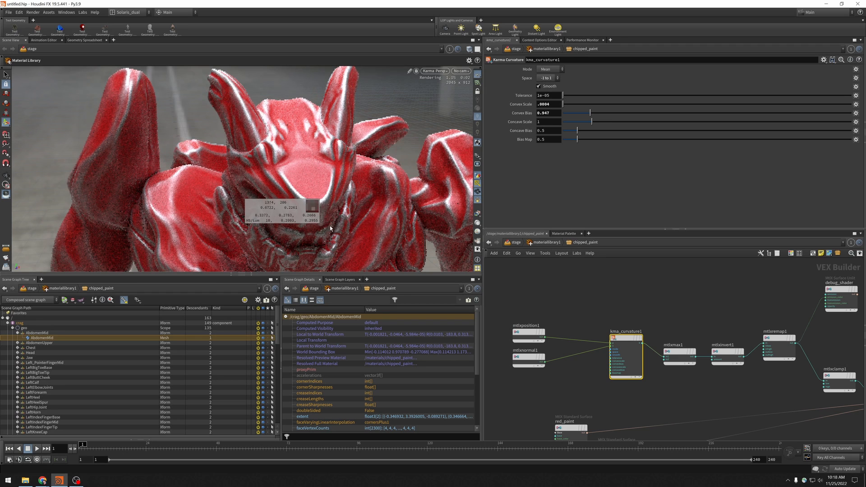
{"action": "middle_click_drag", "start_coordinate": [329, 225], "coordinate": [383, 227]}
{"action": "middle_click_drag", "start_coordinate": [311, 185], "coordinate": [479, 269]}
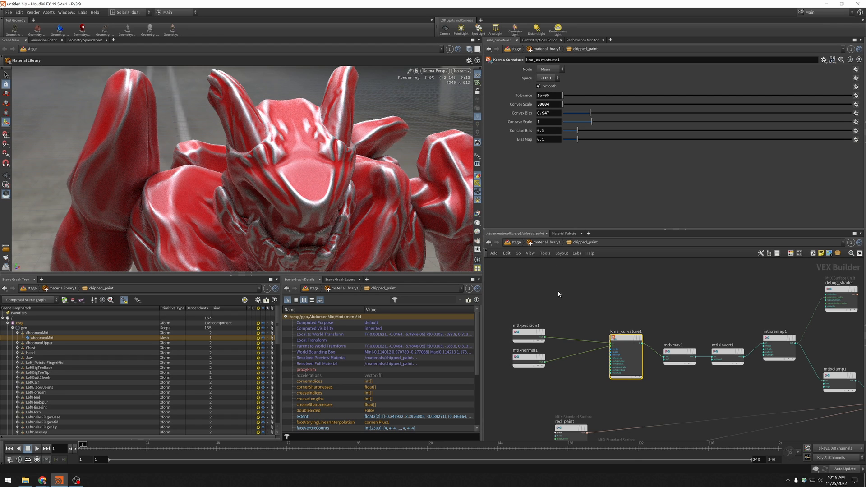
Add an MtlX Cell Noise 3D node above the position and normal nodes
{"action": "middle_click_drag", "start_coordinate": [572, 292], "coordinate": [682, 296]}
{"action": "left_click_drag", "start_coordinate": [595, 298], "coordinate": [498, 359]}
{"action": "middle_click_drag", "start_coordinate": [550, 290], "coordinate": [604, 322]}
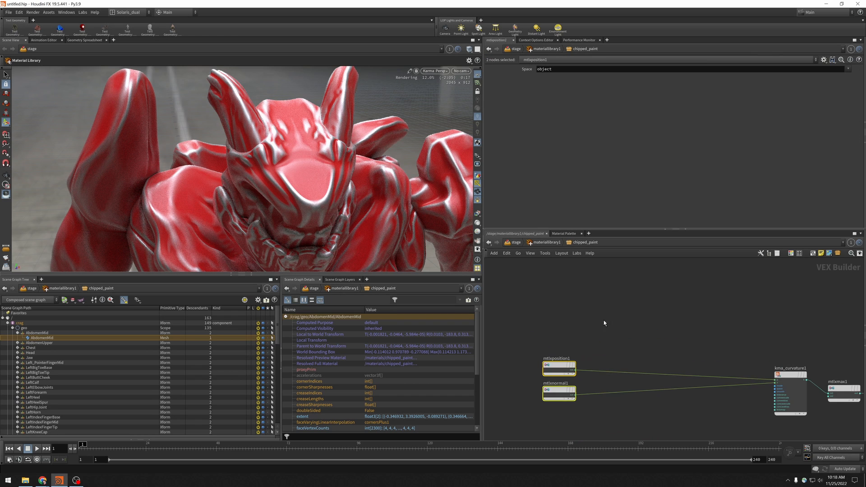
{"action": "left_click", "coordinate": [595, 299]}
{"action": "key", "text": "Tab"}
{"action": "type", "text": "cell"}
{"action": "key", "text": "Down"}
{"action": "key", "text": "Return"}
{"action": "left_click", "coordinate": [596, 299]}
{"action": "left_click_drag", "start_coordinate": [596, 301], "coordinate": [631, 327]}
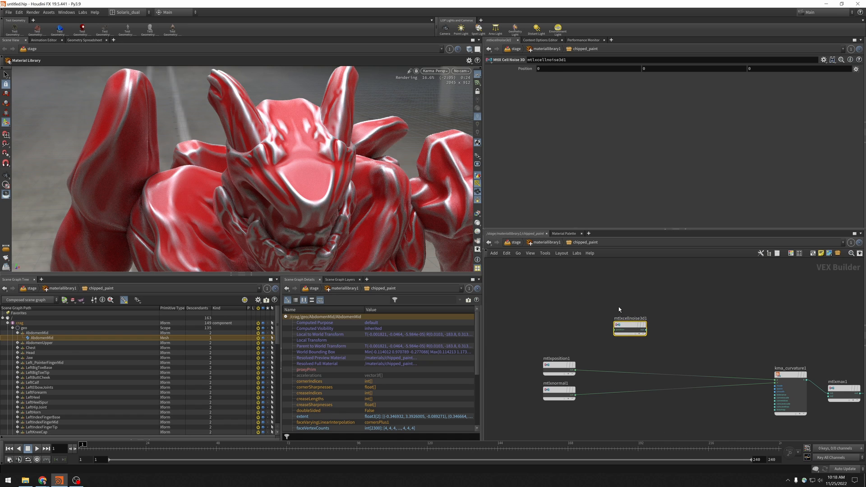
Wire the mtlxposition1 output into the Cell Noise 3D node's position input
{"action": "middle_click_drag", "start_coordinate": [669, 299], "coordinate": [640, 298]}
{"action": "scroll", "coordinate": [637, 302], "scroll_direction": "down", "scroll_amount": 1}
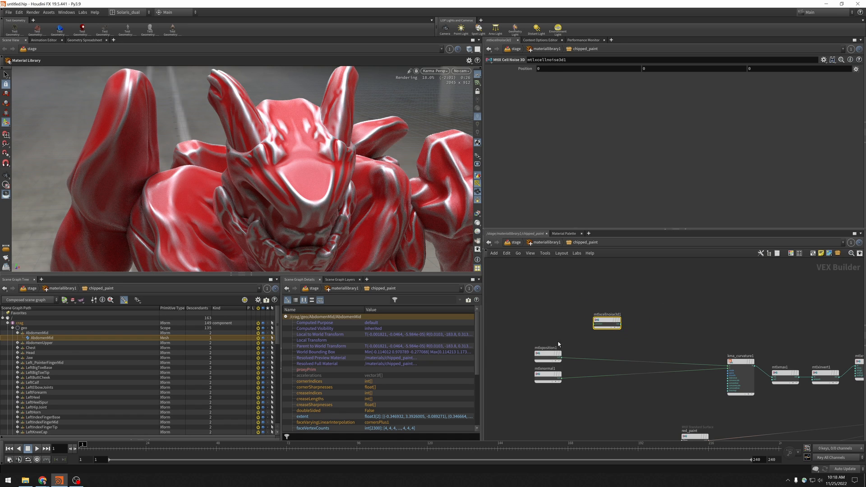
{"action": "left_click_drag", "start_coordinate": [560, 357], "coordinate": [586, 329]}
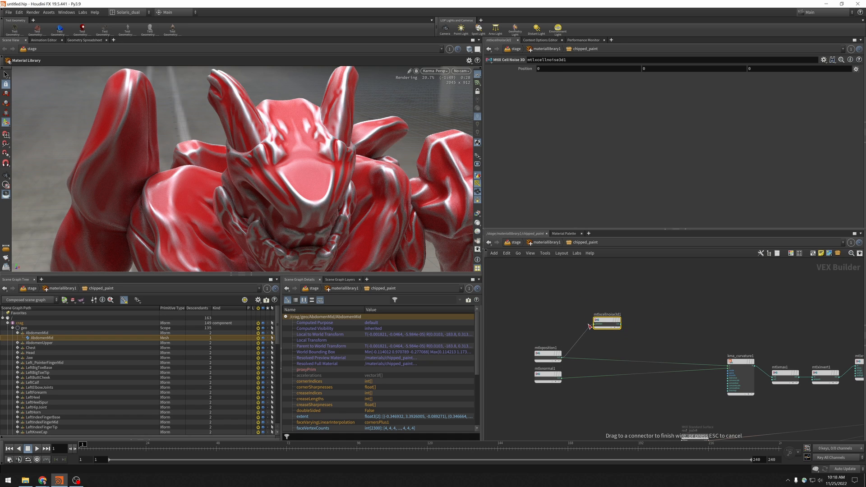
{"action": "scroll", "coordinate": [584, 340], "scroll_direction": "up", "scroll_amount": 4}
{"action": "key", "text": "Escape"}
{"action": "middle_click_drag", "start_coordinate": [598, 331], "coordinate": [622, 328]}
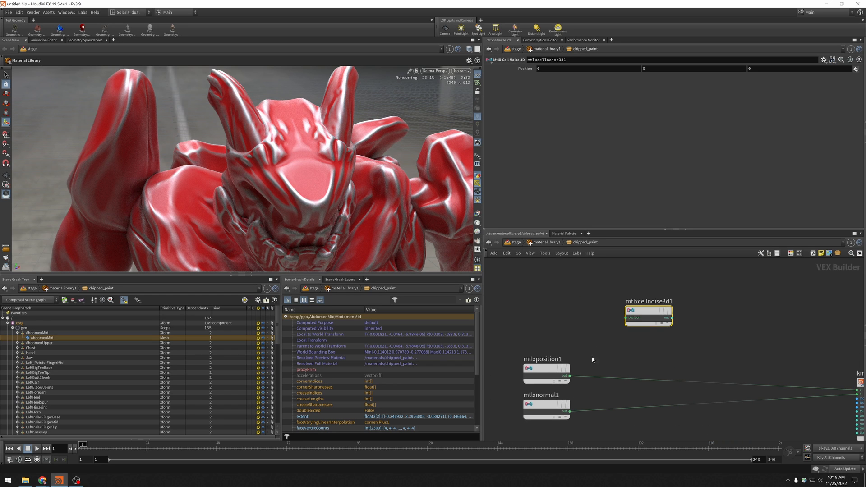
{"action": "left_click_drag", "start_coordinate": [571, 378], "coordinate": [626, 318]}
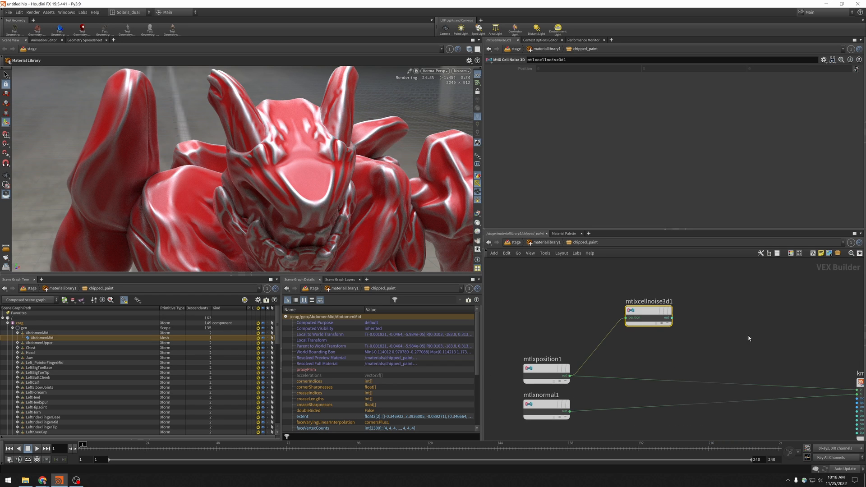
Wire the Cell Noise output into debug_shader and connect debug_shader to surface_output to preview the noise on the whole crag
{"action": "scroll", "coordinate": [782, 337], "scroll_direction": "down", "scroll_amount": 3}
{"action": "middle_click_drag", "start_coordinate": [782, 338], "coordinate": [600, 335]}
{"action": "left_click_drag", "start_coordinate": [531, 329], "coordinate": [819, 336]}
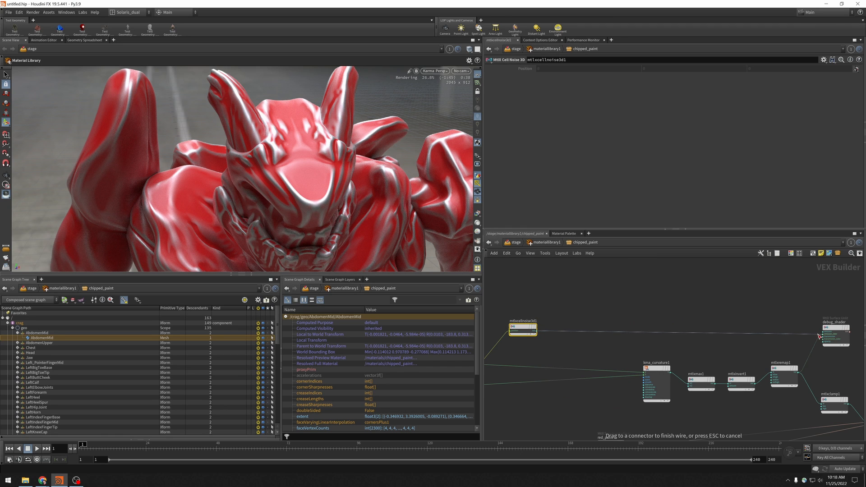
{"action": "middle_click_drag", "start_coordinate": [802, 354], "coordinate": [586, 320]}
{"action": "left_click_drag", "start_coordinate": [634, 298], "coordinate": [701, 396]}
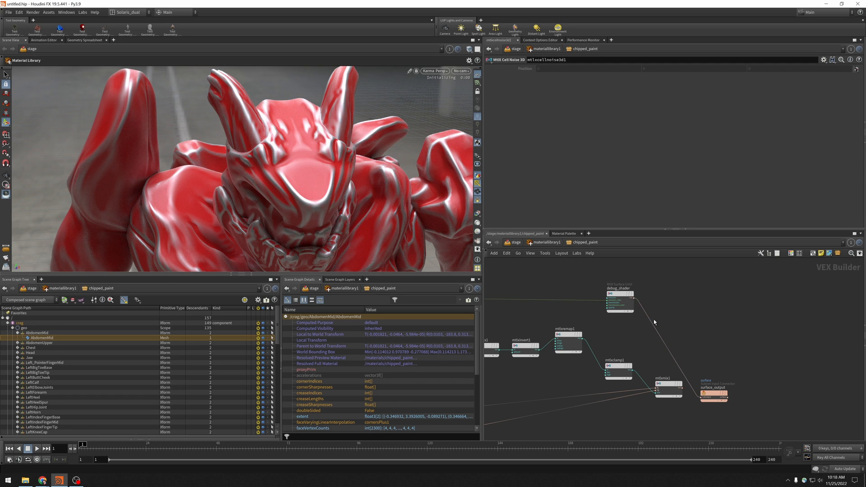
{"action": "key", "text": "Escape"}
{"action": "middle_click_drag", "start_coordinate": [369, 239], "coordinate": [298, 185]}
{"action": "left_click_drag", "start_coordinate": [298, 186], "coordinate": [288, 155]}
{"action": "middle_click_drag", "start_coordinate": [288, 154], "coordinate": [272, 199]}
{"action": "scroll", "coordinate": [272, 200], "scroll_direction": "up", "scroll_amount": 3}
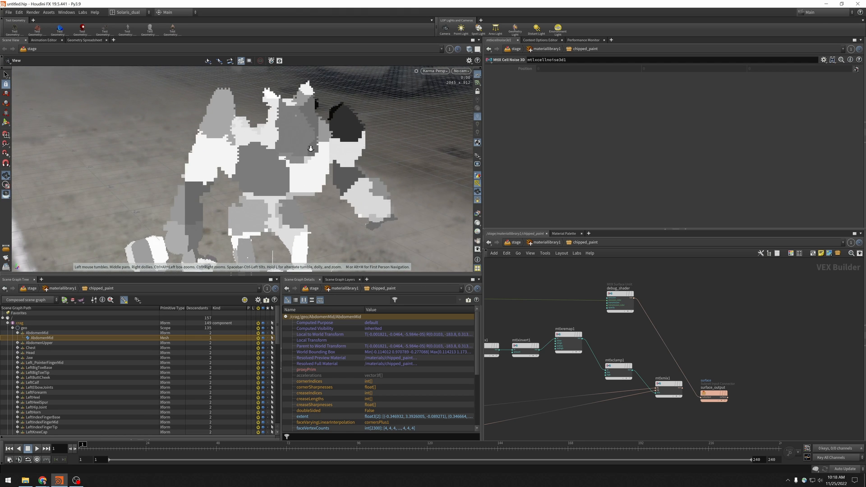
Move the Cell Noise 3D node farther from mtlxposition1 to make room between them
{"action": "middle_click_drag", "start_coordinate": [541, 301], "coordinate": [731, 316]}
{"action": "middle_click_drag", "start_coordinate": [576, 294], "coordinate": [767, 314]}
{"action": "middle_click_drag", "start_coordinate": [627, 292], "coordinate": [629, 292]}
{"action": "left_click_drag", "start_coordinate": [691, 332], "coordinate": [756, 319]}
{"action": "middle_click_drag", "start_coordinate": [682, 312], "coordinate": [666, 310]}
{"action": "left_click", "coordinate": [658, 310]}
{"action": "key", "text": "Tab"}
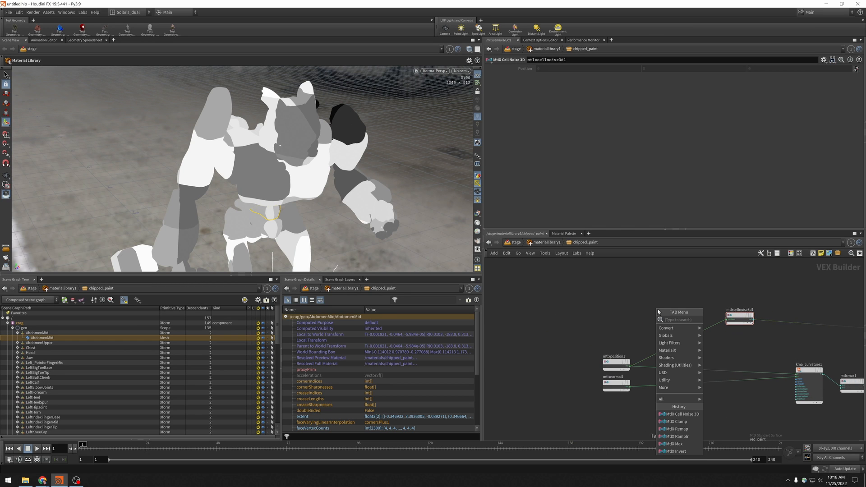
{"action": "type", "text": "mater"}
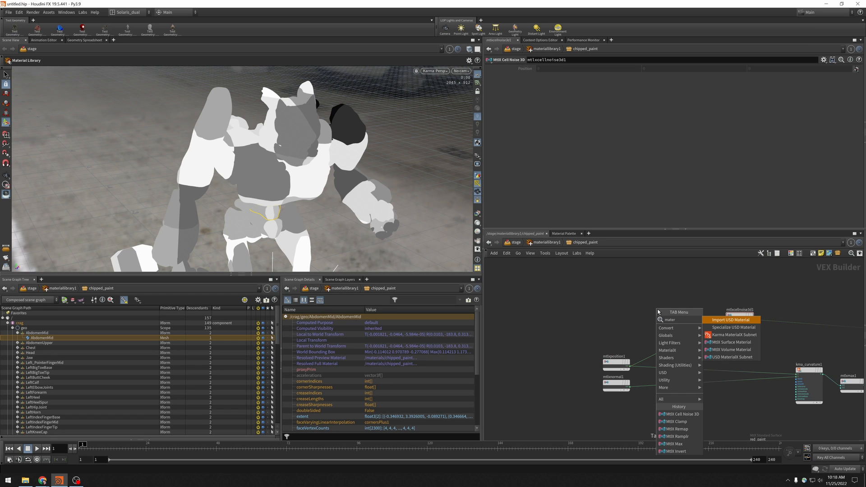
{"action": "key", "text": "Escape"}
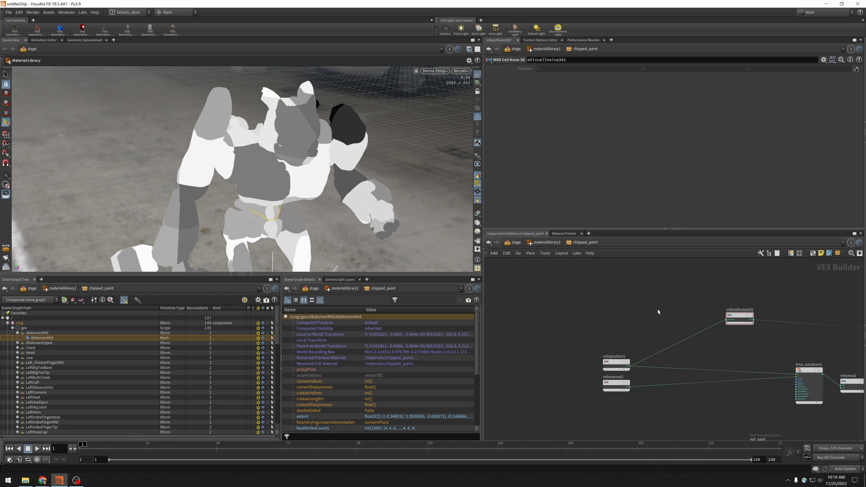
Insert an MtlX Multiply node on the wire between mtlxposition1 and the Cell Noise 3D node
{"action": "key", "text": "Tab"}
{"action": "type", "text": "mult"}
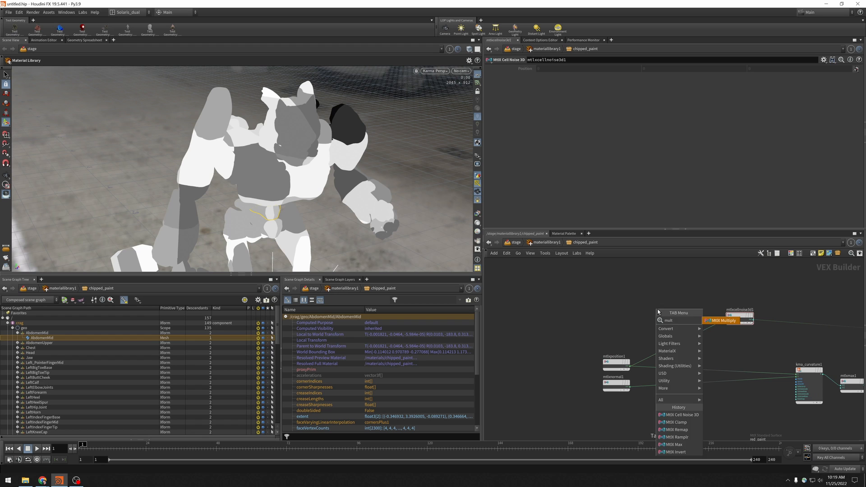
{"action": "key", "text": "Return"}
{"action": "left_click", "coordinate": [654, 314]}
{"action": "mouse_move", "coordinate": [654, 315]}
{"action": "left_mouse_down"}
{"action": "mouse_move", "coordinate": [682, 338]}
{"action": "mouse_move", "coordinate": [684, 314]}
{"action": "left_mouse_up"}
Add an MtlX Constant node and wire its output into the Multiply node's second input
{"action": "key", "text": "Tab"}
{"action": "type", "text": "const"}
{"action": "key", "text": "Return"}
{"action": "left_click", "coordinate": [596, 299]}
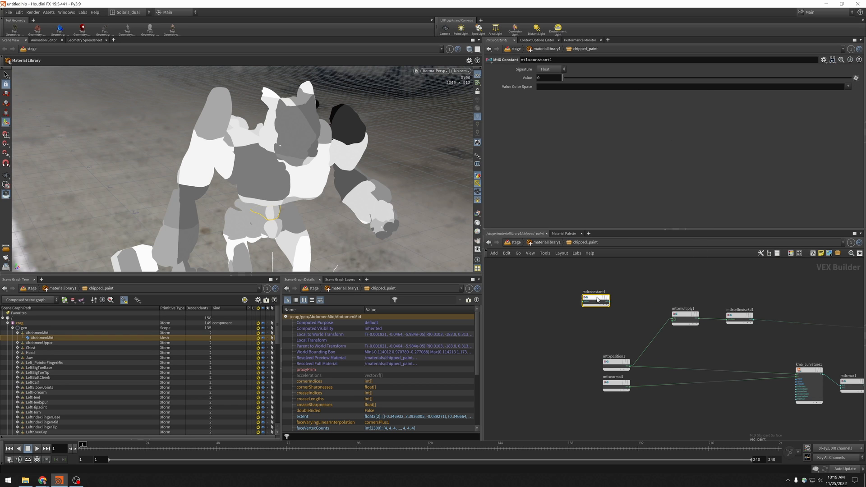
{"action": "left_click_drag", "start_coordinate": [608, 302], "coordinate": [671, 319]}
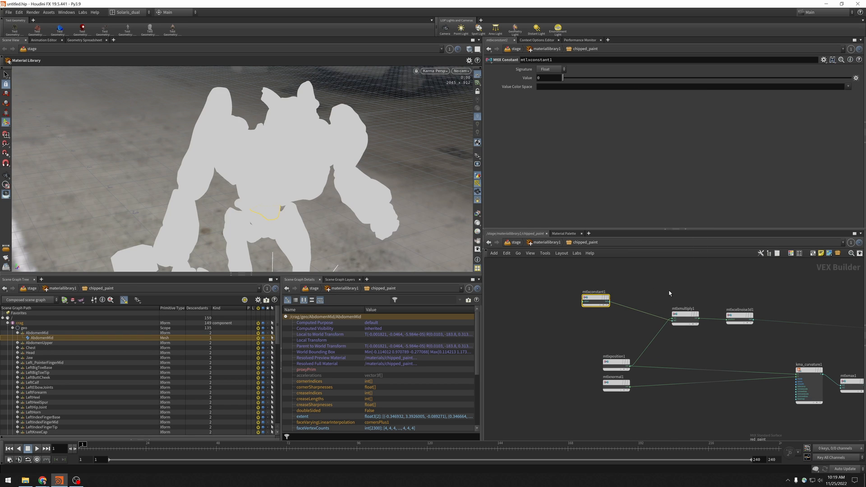
Set the Constant node's Value to 1, and raise it to about 6.557 to scale the cell noise pattern
{"action": "left_click", "coordinate": [685, 317]}
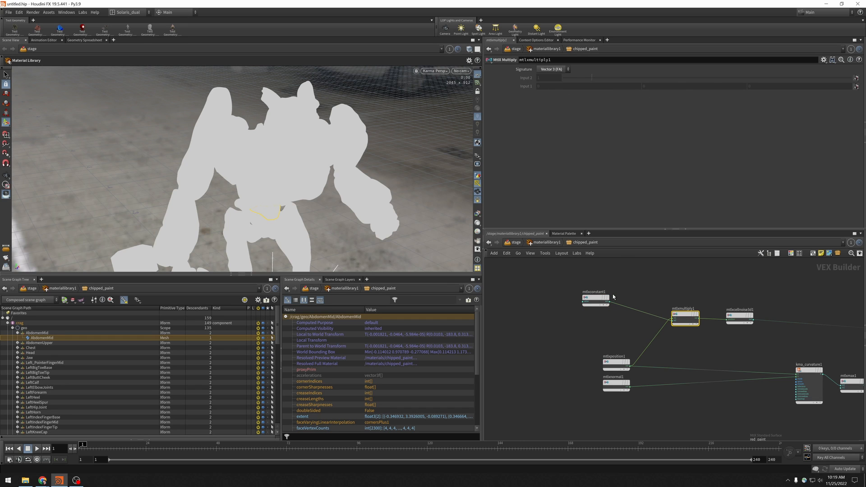
{"action": "left_click", "coordinate": [596, 303]}
{"action": "left_click", "coordinate": [596, 302]}
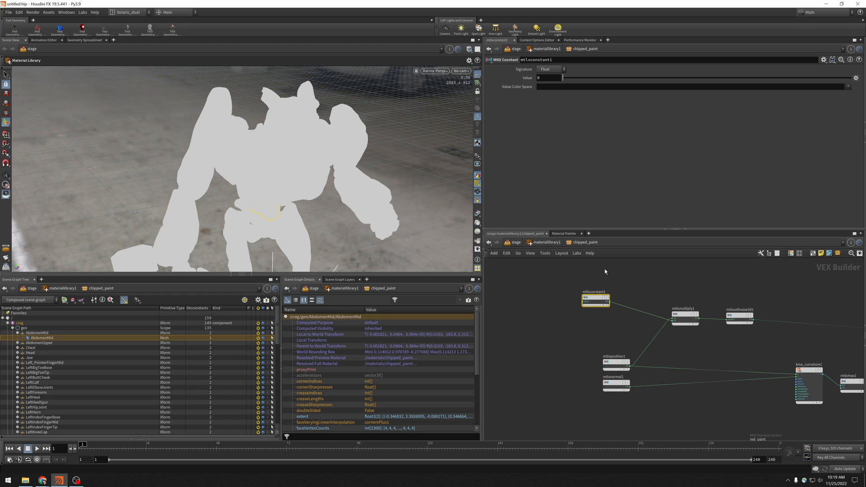
{"action": "left_click", "coordinate": [551, 78]}
{"action": "type", "text": "1"}
{"action": "key", "text": "Return"}
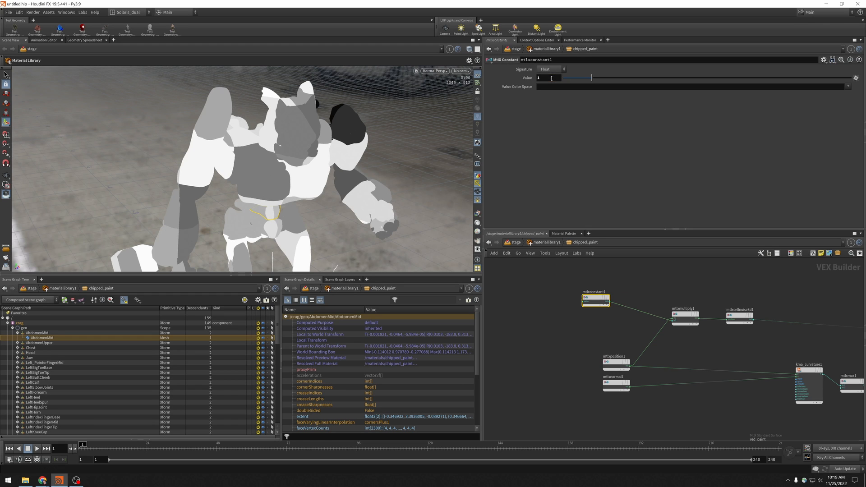
{"action": "middle_click_drag", "start_coordinate": [670, 294], "coordinate": [639, 299]}
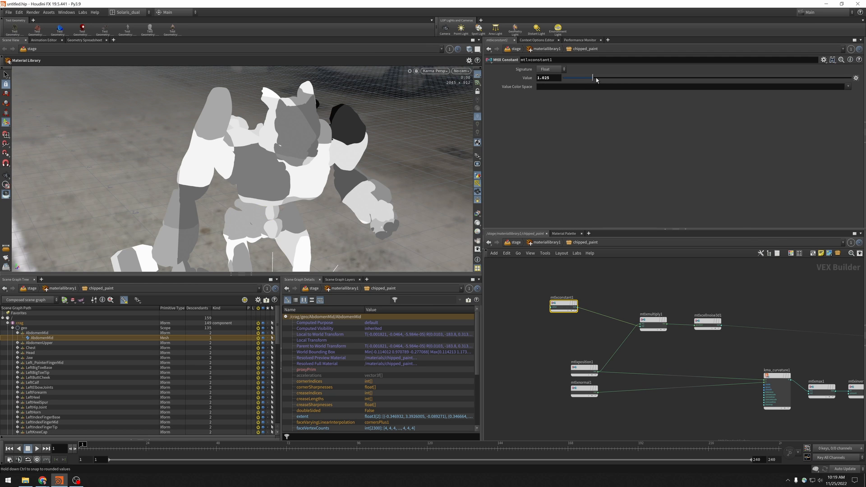
{"action": "left_click_drag", "start_coordinate": [653, 82], "coordinate": [710, 85]}
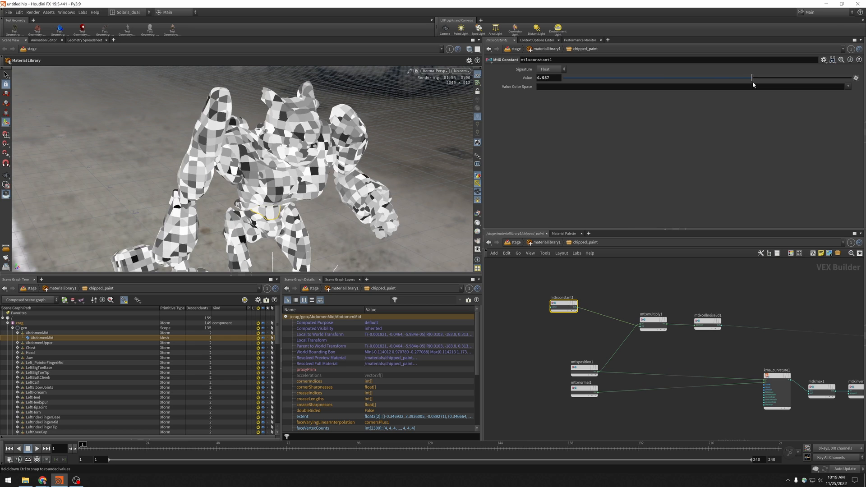
Set the Constant node's Value to 60 for a much finer cell pattern and check it up close on the model
{"action": "left_click_drag", "start_coordinate": [789, 83], "coordinate": [849, 81]}
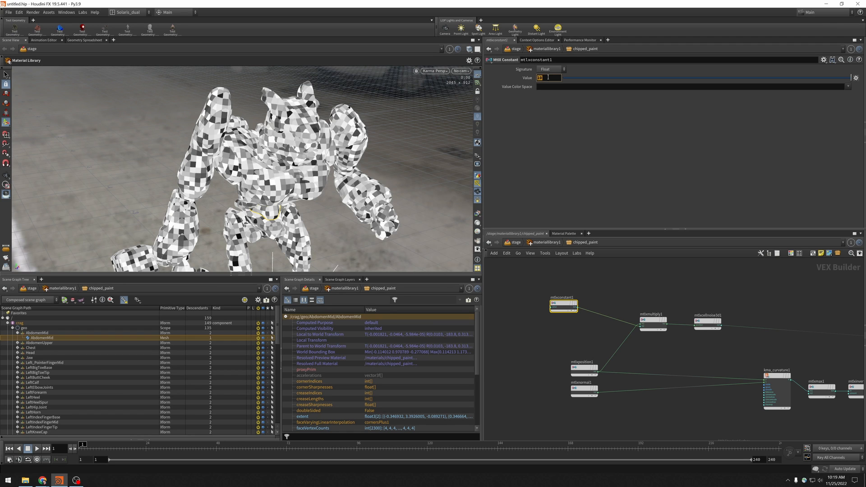
{"action": "key", "text": "Return"}
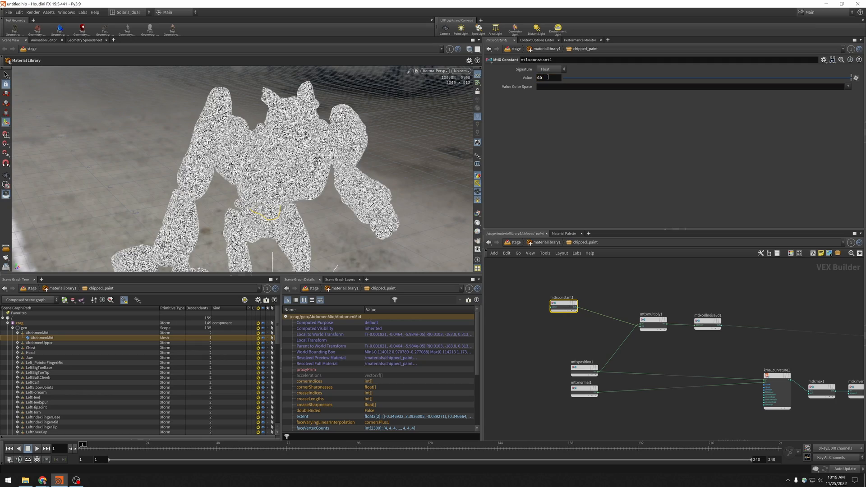
{"action": "right_click_drag", "start_coordinate": [265, 156], "coordinate": [491, 160], "text": "alt"}
{"action": "left_click_drag", "start_coordinate": [299, 169], "coordinate": [312, 147], "text": "alt"}
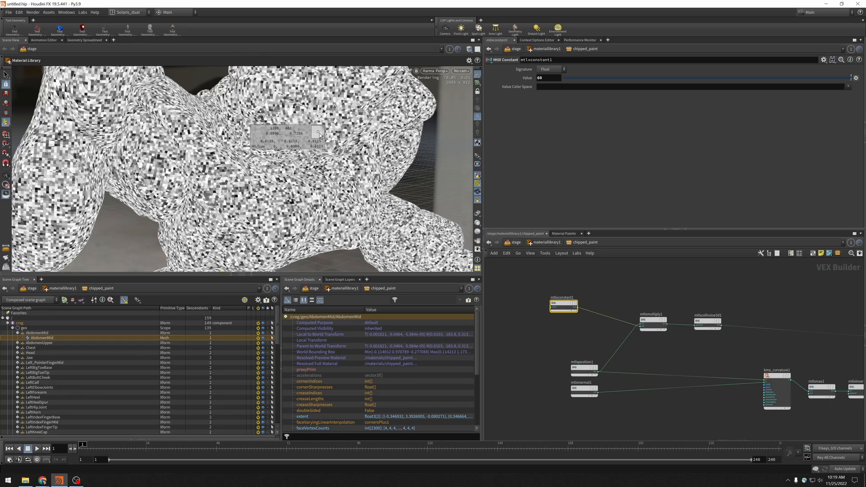
{"action": "right_click_drag", "start_coordinate": [323, 134], "coordinate": [383, 131], "text": "alt"}
{"action": "left_click_drag", "start_coordinate": [383, 131], "coordinate": [342, 131], "text": "alt"}
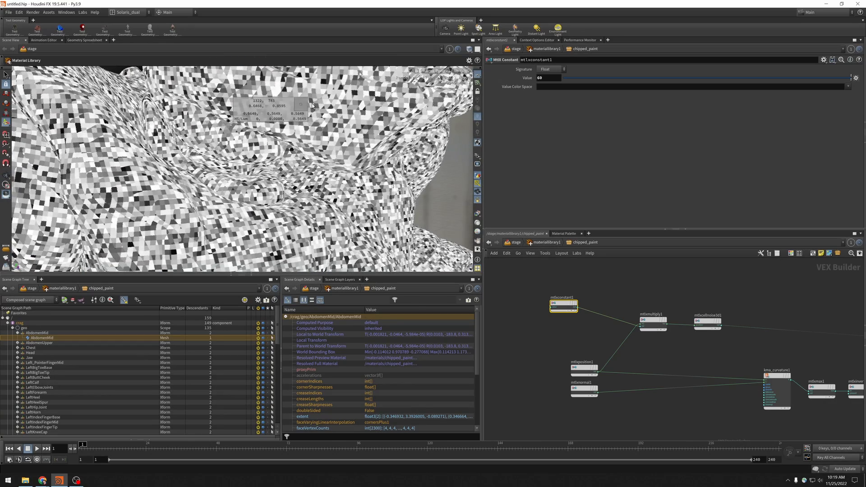
{"action": "right_click_drag", "start_coordinate": [356, 139], "coordinate": [381, 138], "text": "alt"}
{"action": "left_click_drag", "start_coordinate": [381, 138], "coordinate": [354, 156], "text": "alt"}
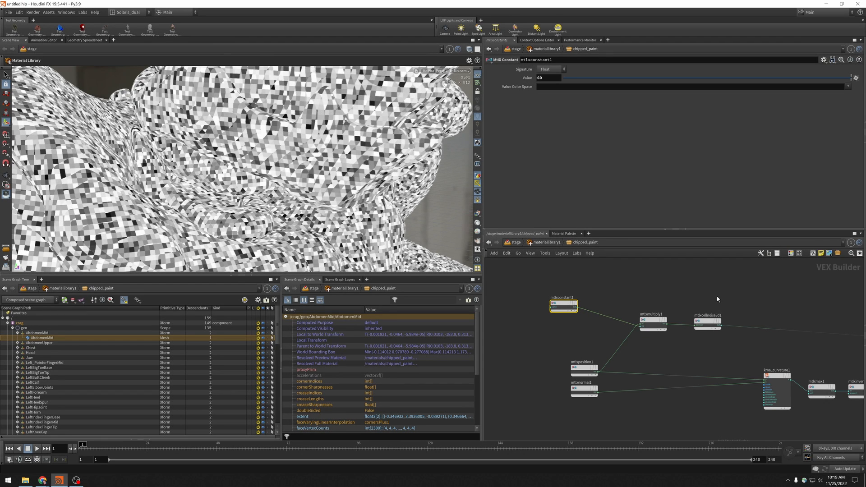
Insert an MtlX Color Correct node on the wire between the Cell Noise 3D node and debug_shader
{"action": "middle_click_drag", "start_coordinate": [717, 299], "coordinate": [598, 287]}
{"action": "left_click_drag", "start_coordinate": [582, 300], "coordinate": [575, 301]}
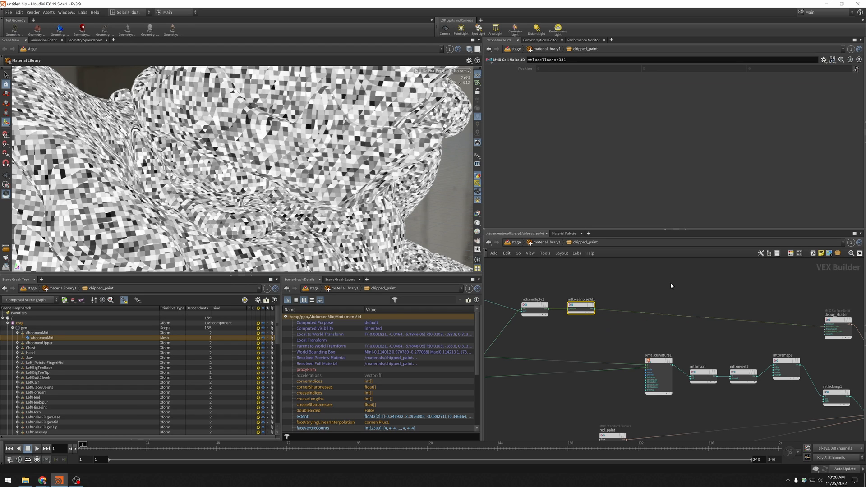
{"action": "key", "text": "Tab"}
{"action": "type", "text": "ramp"}
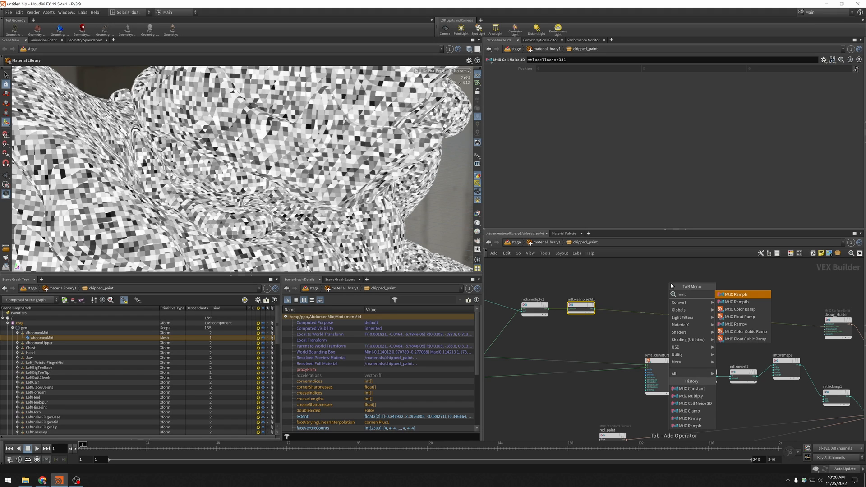
{"action": "key", "text": "BackSpace"}
{"action": "key", "text": "BackSpace"}
{"action": "key", "text": "BackSpace"}
{"action": "key", "text": "BackSpace"}
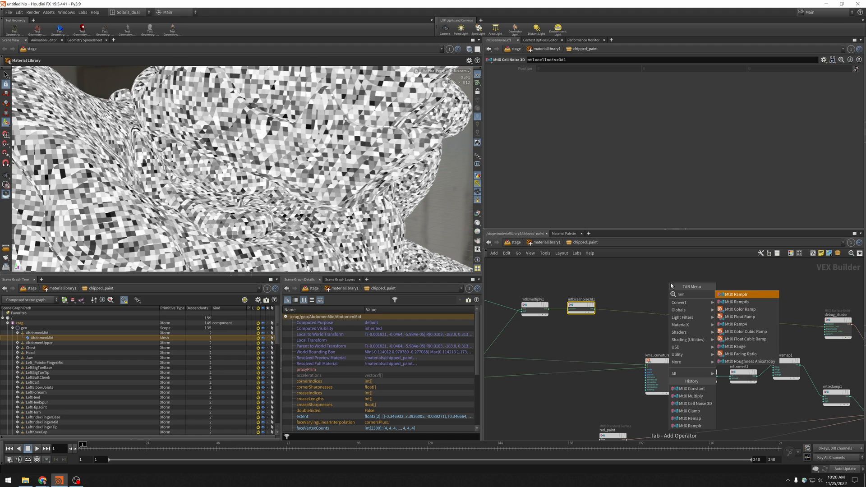
{"action": "type", "text": "cc"}
{"action": "key", "text": "Return"}
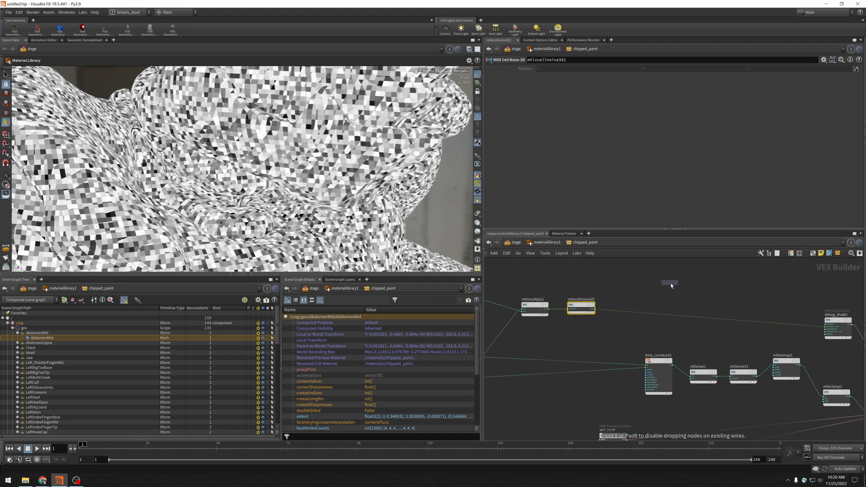
{"action": "left_click", "coordinate": [635, 314]}
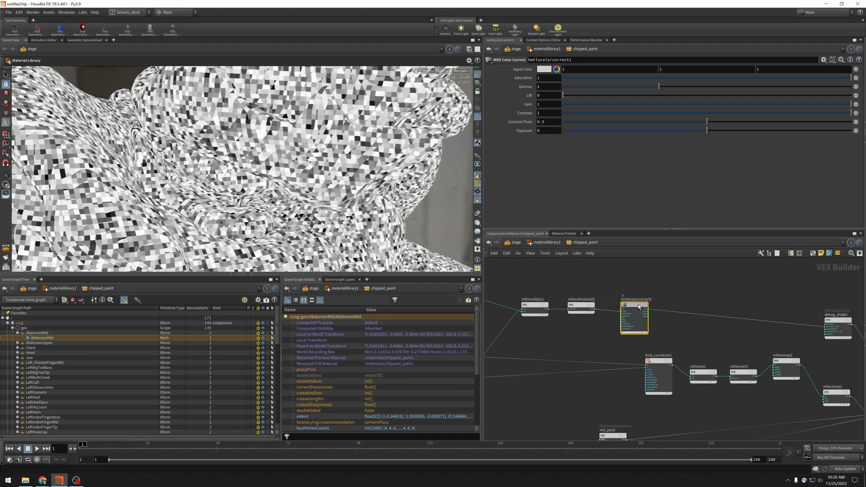
{"action": "left_click_drag", "start_coordinate": [638, 314], "coordinate": [638, 306]}
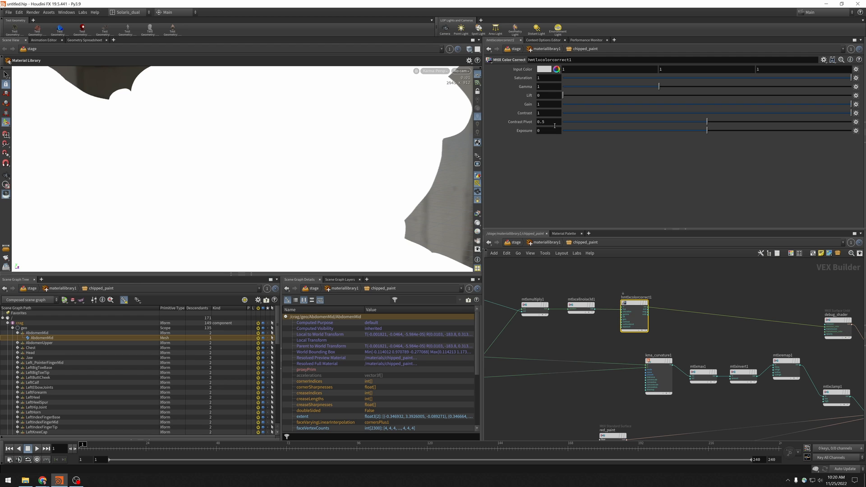
Wire the Cell Noise 3D output into the Color Correct node's input and set its Contrast to 10
{"action": "scroll", "coordinate": [673, 302], "scroll_direction": "up", "scroll_amount": 2}
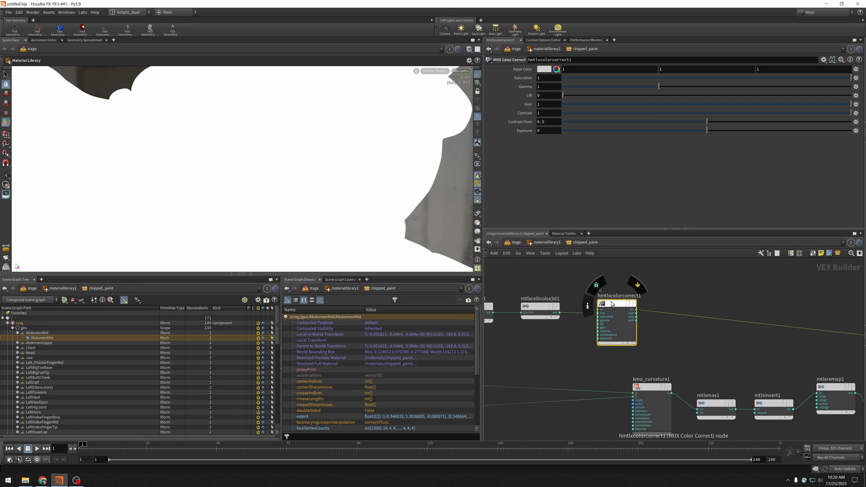
{"action": "left_click_drag", "start_coordinate": [607, 307], "coordinate": [643, 316]}
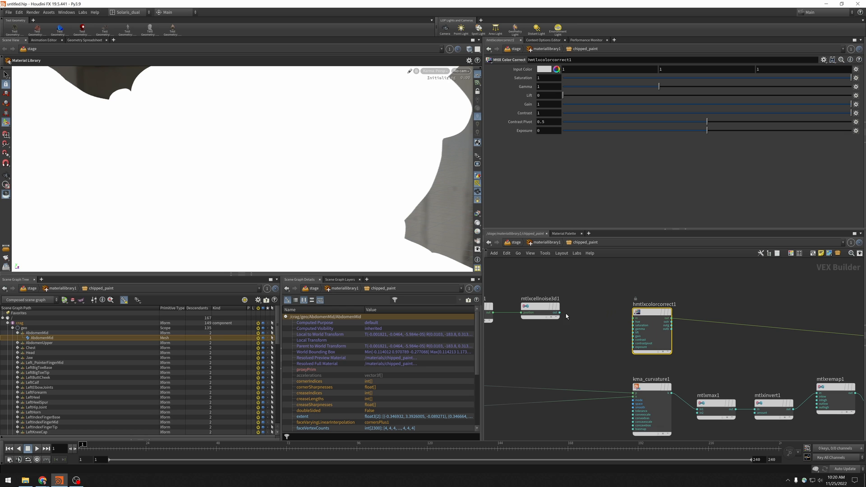
{"action": "left_click_drag", "start_coordinate": [557, 312], "coordinate": [642, 301]}
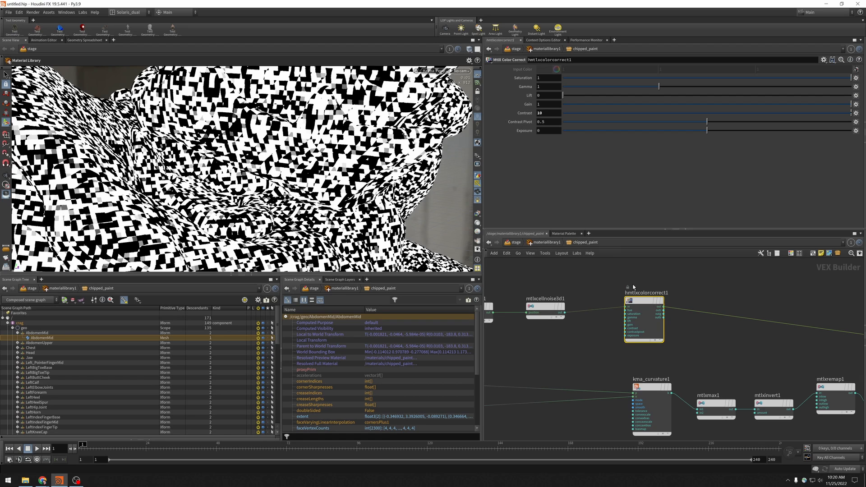
Insert an MtlX Clamp node on the wire between the Color Correct node and debug_shader, placed close to the Color Correct node
{"action": "middle_click_drag", "start_coordinate": [666, 285], "coordinate": [629, 282]}
{"action": "key", "text": "Tab"}
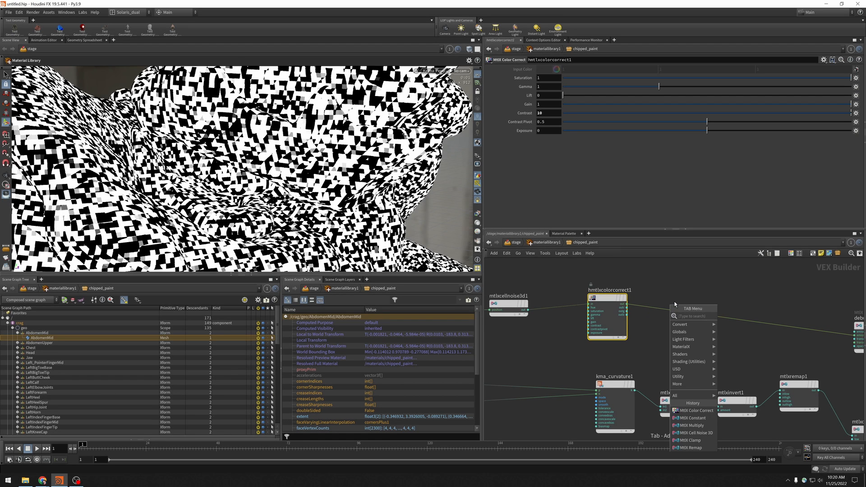
{"action": "type", "text": "cla"}
{"action": "key", "text": "Return"}
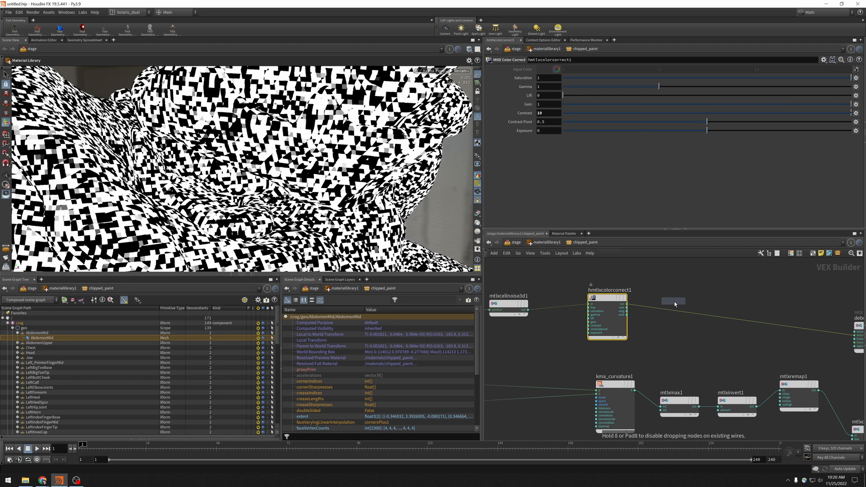
{"action": "left_click", "coordinate": [680, 310]}
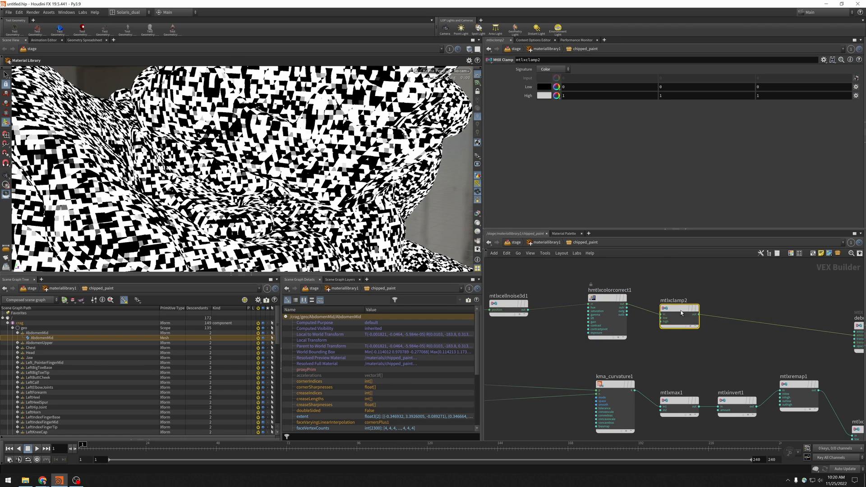
{"action": "middle_click_drag", "start_coordinate": [735, 289], "coordinate": [687, 294]}
{"action": "left_click_drag", "start_coordinate": [625, 316], "coordinate": [602, 305]}
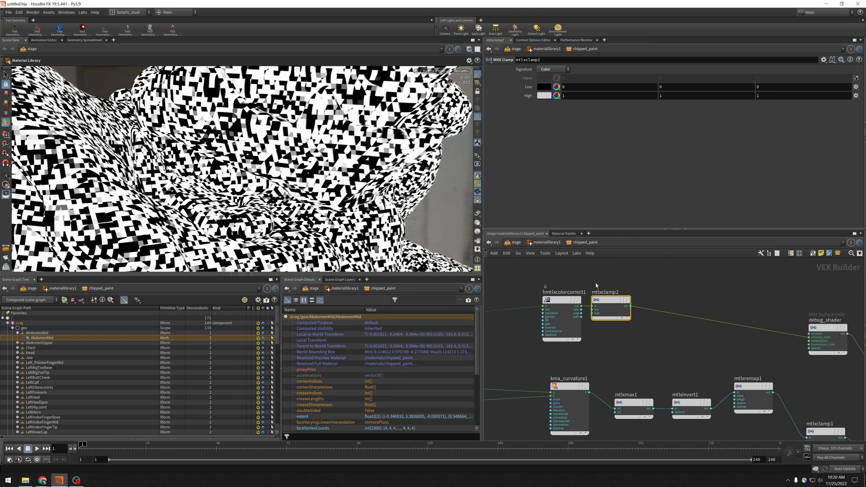
Connect the output of mtlxmix1 to surface_output in place of the debug shader
{"action": "middle_click_drag", "start_coordinate": [596, 282], "coordinate": [630, 282]}
{"action": "middle_click_drag", "start_coordinate": [726, 345], "coordinate": [707, 343]}
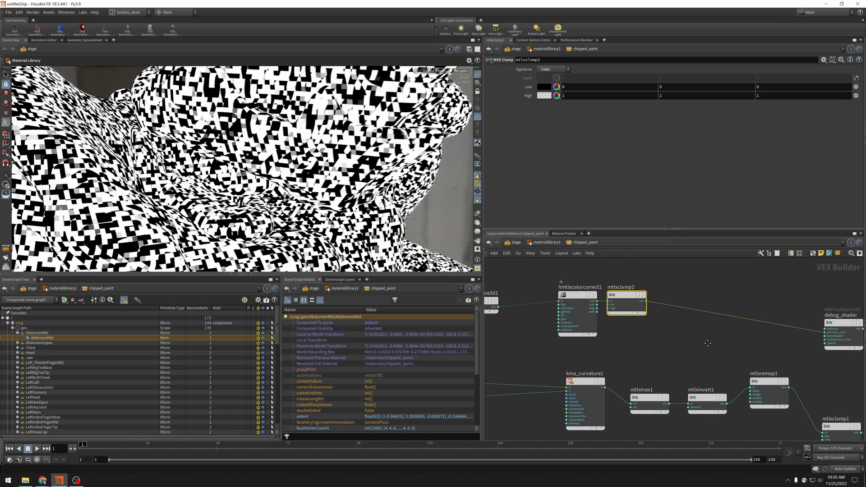
{"action": "scroll", "coordinate": [684, 337], "scroll_direction": "down", "scroll_amount": 2}
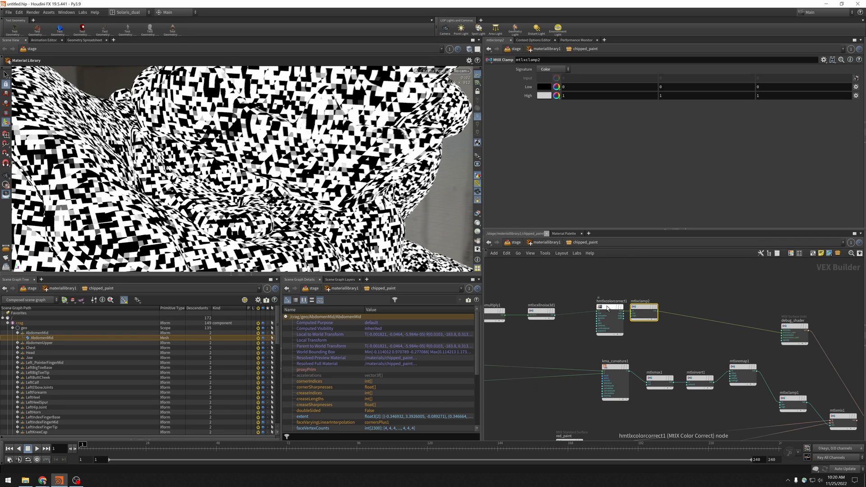
{"action": "middle_click_drag", "start_coordinate": [692, 342], "coordinate": [646, 326]}
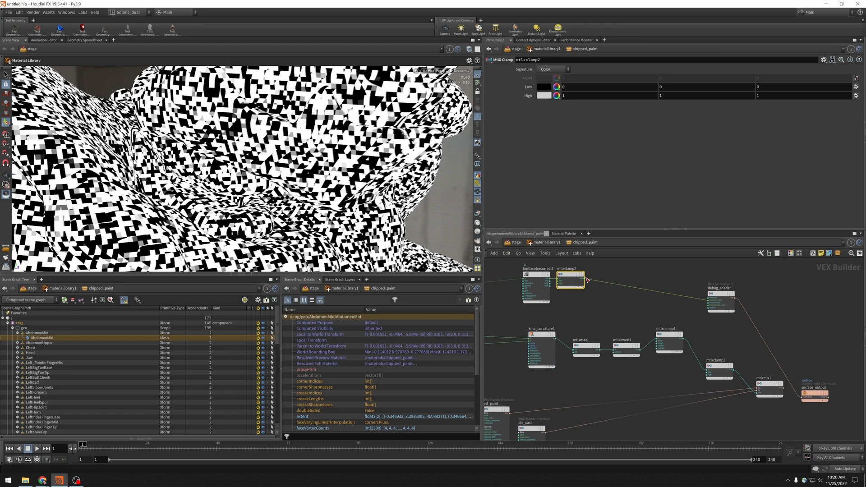
{"action": "middle_click_drag", "start_coordinate": [586, 280], "coordinate": [672, 282]}
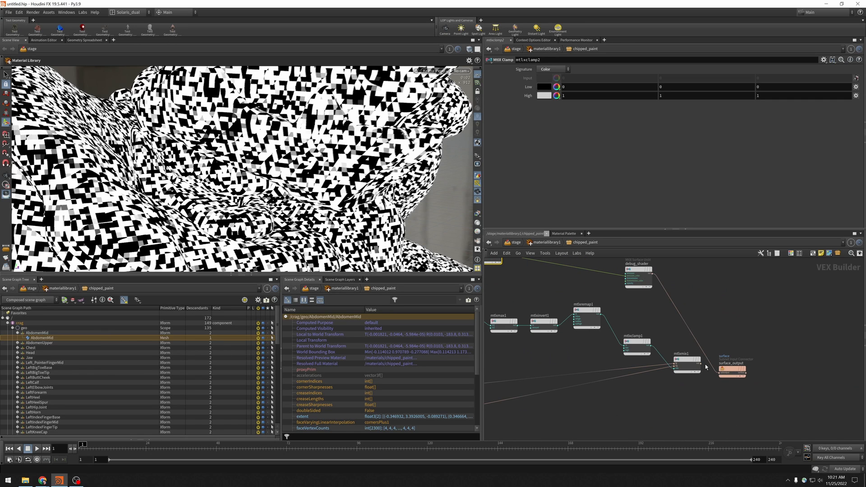
{"action": "left_click_drag", "start_coordinate": [689, 362], "coordinate": [720, 372]}
Wire the output of mtlxclamp2 into the Convex Scale input of kma_curvature1 and inspect the chipped paint on the model
{"action": "middle_click_drag", "start_coordinate": [562, 366], "coordinate": [766, 388]}
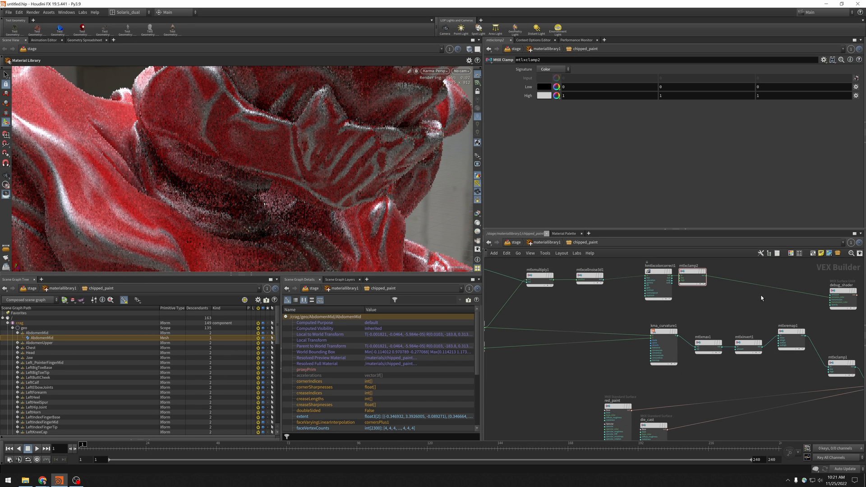
{"action": "left_click", "coordinate": [708, 278]}
{"action": "scroll", "coordinate": [636, 328], "scroll_direction": "up", "scroll_amount": 3}
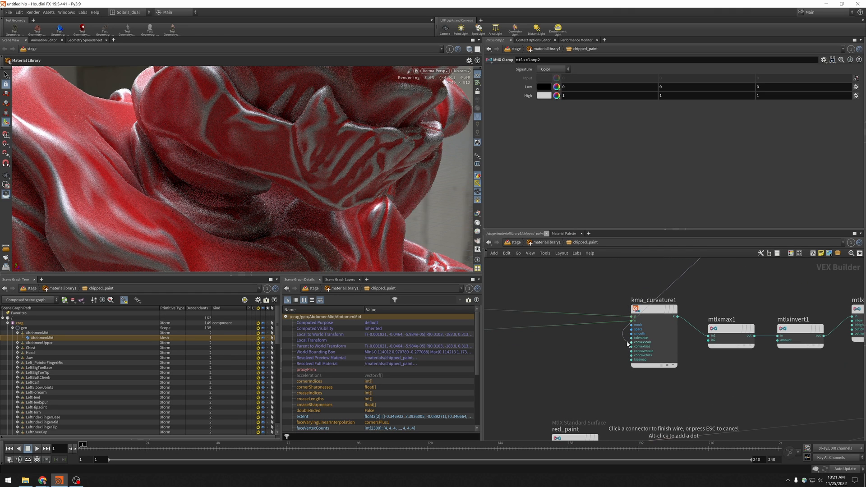
{"action": "left_click", "coordinate": [628, 344]}
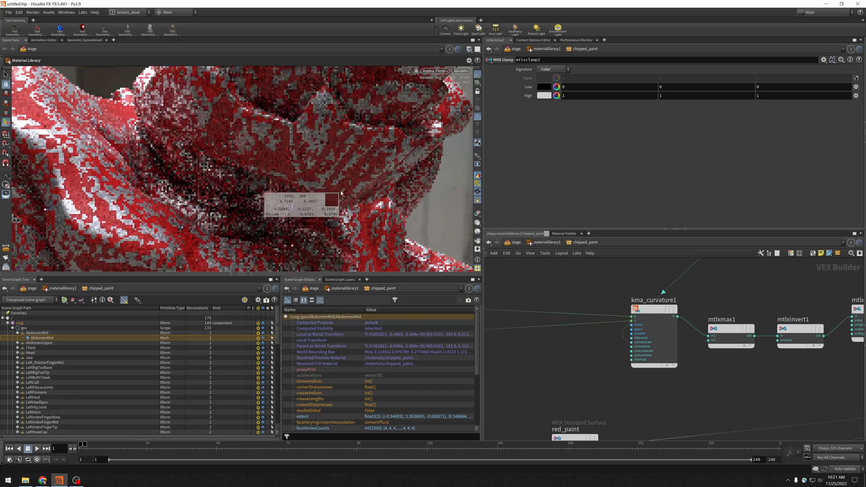
{"action": "right_click_drag", "start_coordinate": [326, 170], "coordinate": [316, 181], "text": "alt"}
{"action": "left_click_drag", "start_coordinate": [316, 180], "coordinate": [316, 215], "text": "alt"}
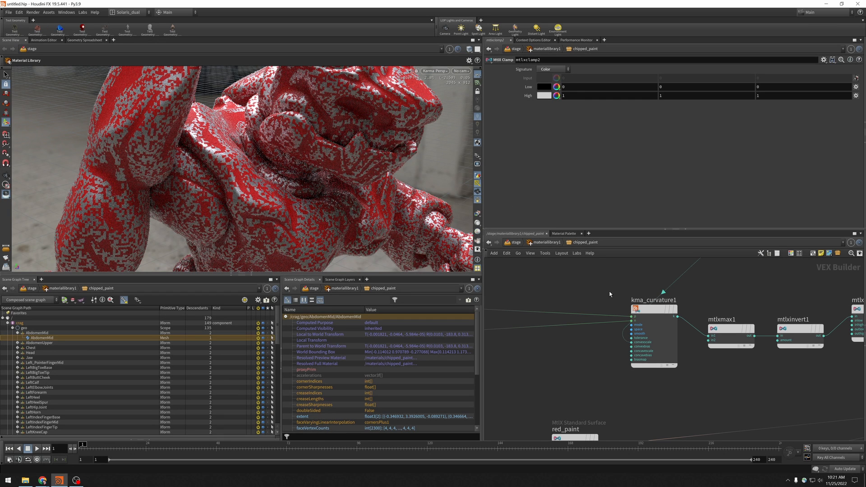
Move the cell noise branch away from kma_curvature1 to make room for more nodes, and check the curvature node's Convex Scale
{"action": "middle_click_drag", "start_coordinate": [618, 276], "coordinate": [614, 342]}
{"action": "scroll", "coordinate": [597, 341], "scroll_direction": "down", "scroll_amount": 3}
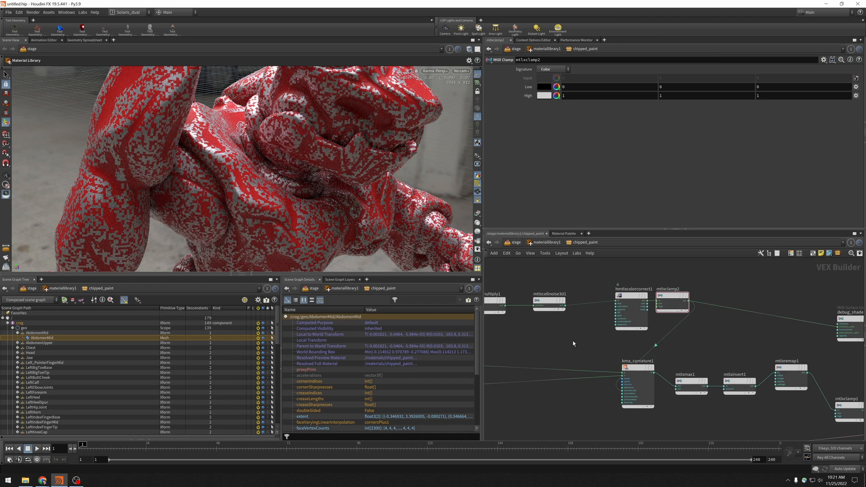
{"action": "middle_click_drag", "start_coordinate": [515, 299], "coordinate": [617, 307]}
{"action": "left_click_drag", "start_coordinate": [588, 287], "coordinate": [709, 299]}
{"action": "middle_click_drag", "start_coordinate": [770, 341], "coordinate": [591, 289]}
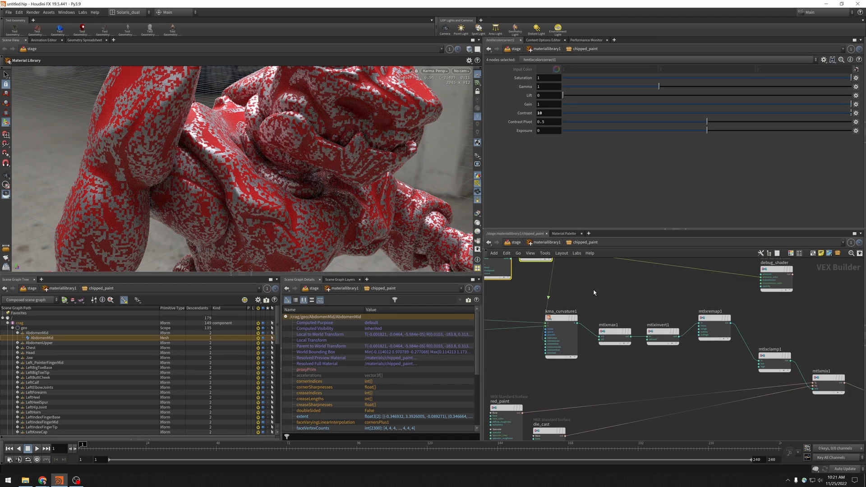
{"action": "left_click", "coordinate": [567, 318]}
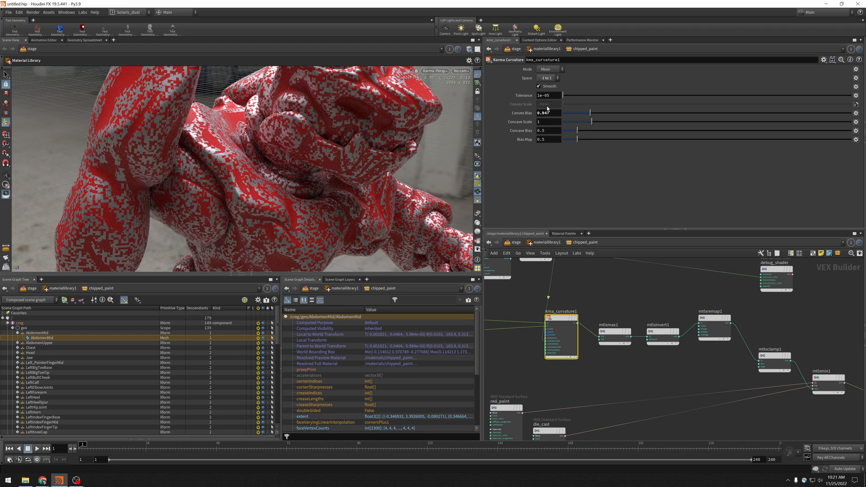
{"action": "middle_click_drag", "start_coordinate": [516, 312], "coordinate": [625, 334]}
{"action": "left_click_drag", "start_coordinate": [625, 334], "coordinate": [660, 303]}
Insert an MtlX Multiply node on the wire between mtlxclamp2 and kma_curvature1
{"action": "left_click", "coordinate": [710, 288]}
{"action": "key", "text": "Tab"}
{"action": "type", "text": "mult"}
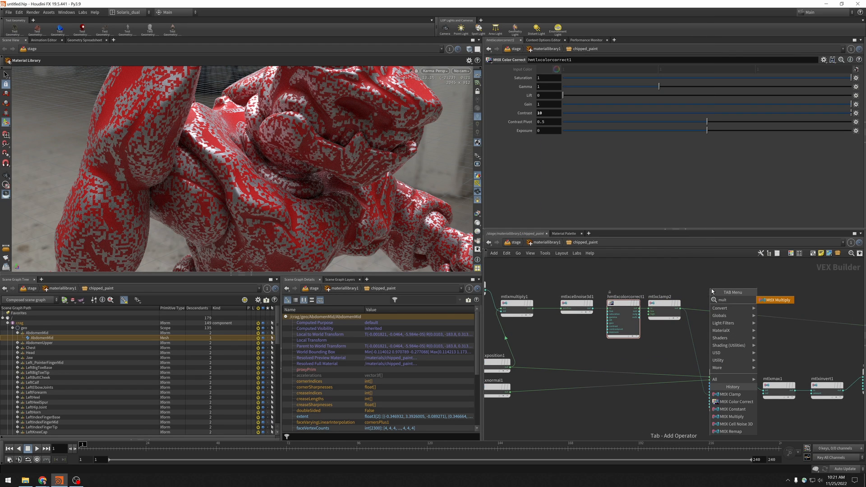
{"action": "key", "text": "Return"}
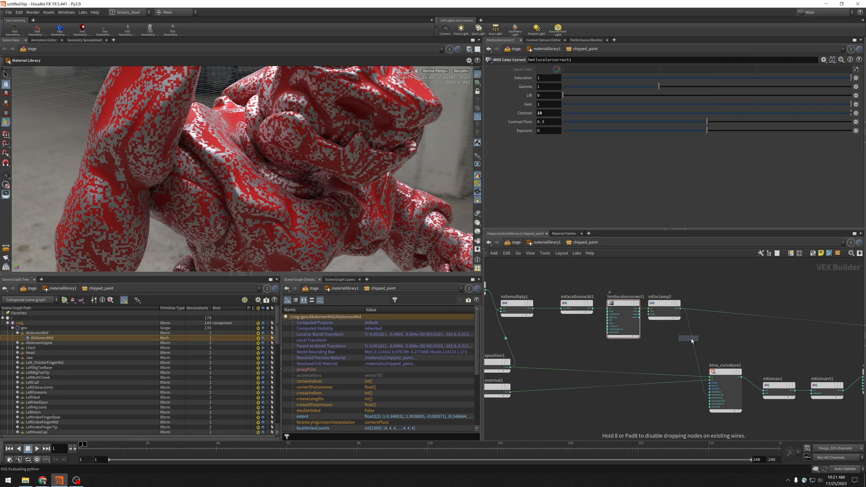
{"action": "left_click", "coordinate": [723, 343]}
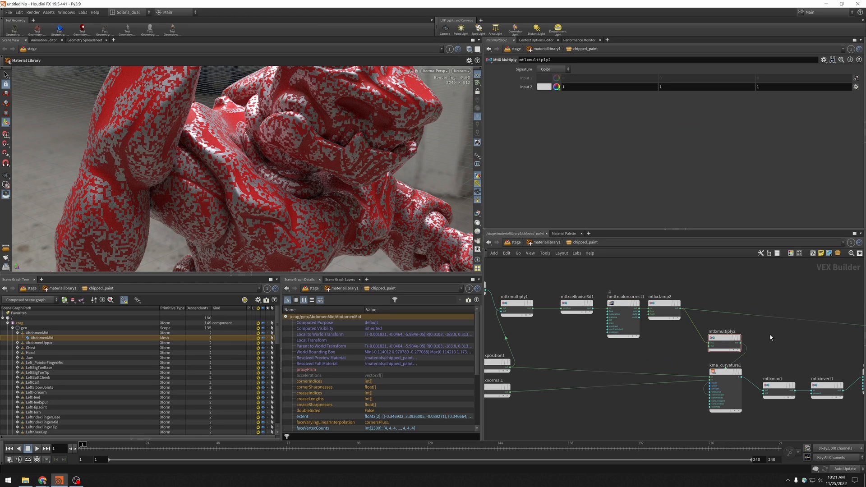
Add an MtlX Constant node below mtlxclamp2, ahead of mtlxmultiply2
{"action": "key", "text": "Tab"}
{"action": "type", "text": "const"}
{"action": "key", "text": "Return"}
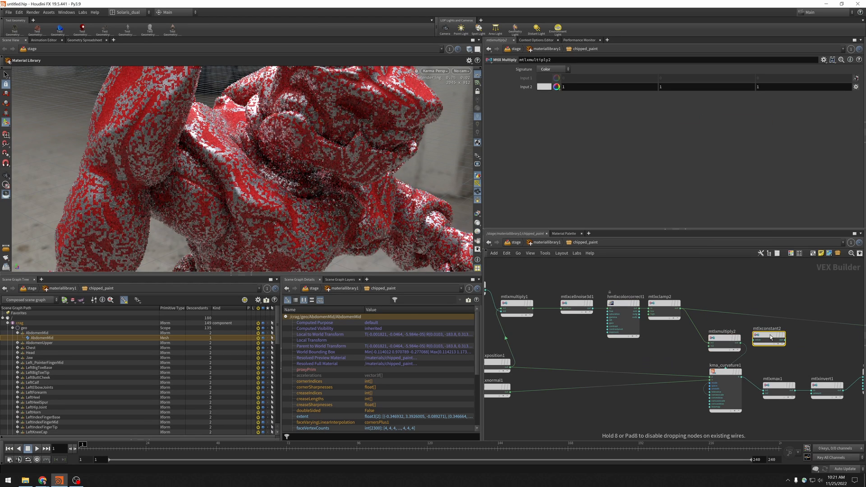
{"action": "left_click", "coordinate": [671, 354]}
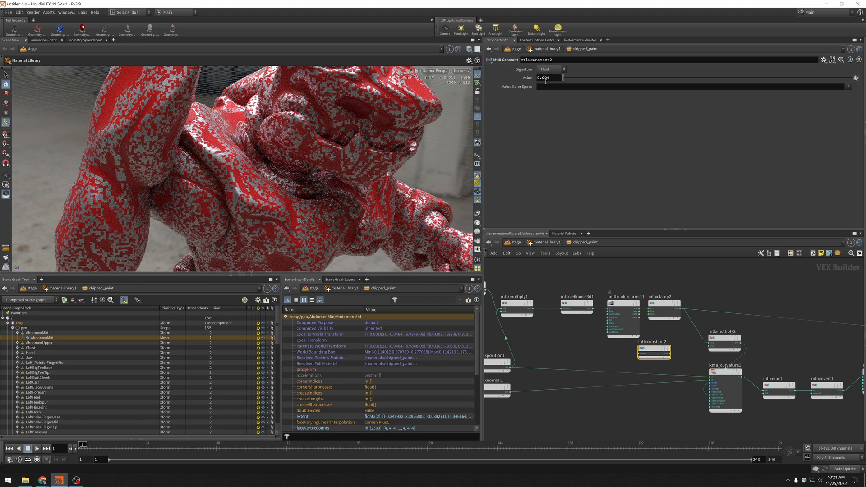
Set the value of mtlxconstant2 to 0.0004 and wire its output into the second input of mtlxmultiply2
{"action": "left_click", "coordinate": [724, 372]}
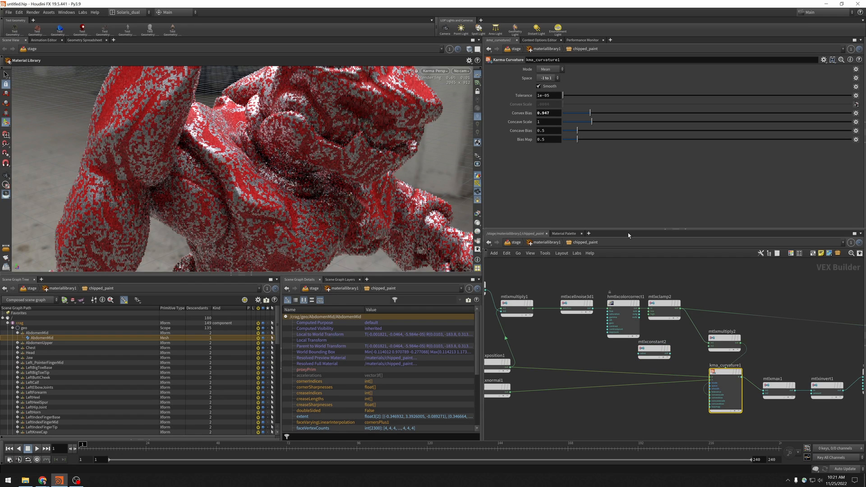
{"action": "left_click", "coordinate": [654, 350]}
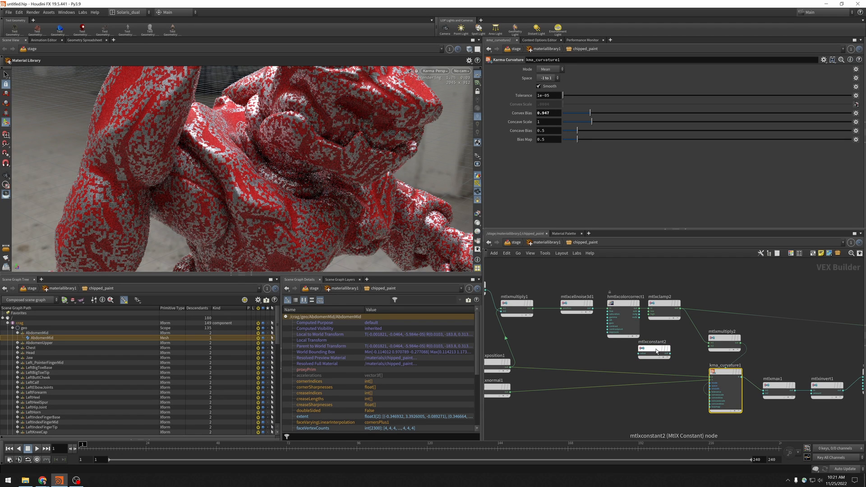
{"action": "type", "text": "0.0004"}
{"action": "key", "text": "Return"}
{"action": "left_click", "coordinate": [669, 353]}
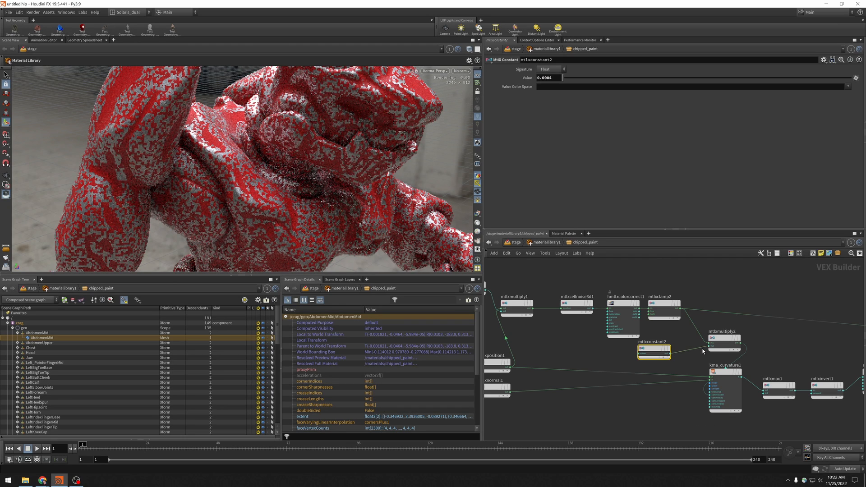
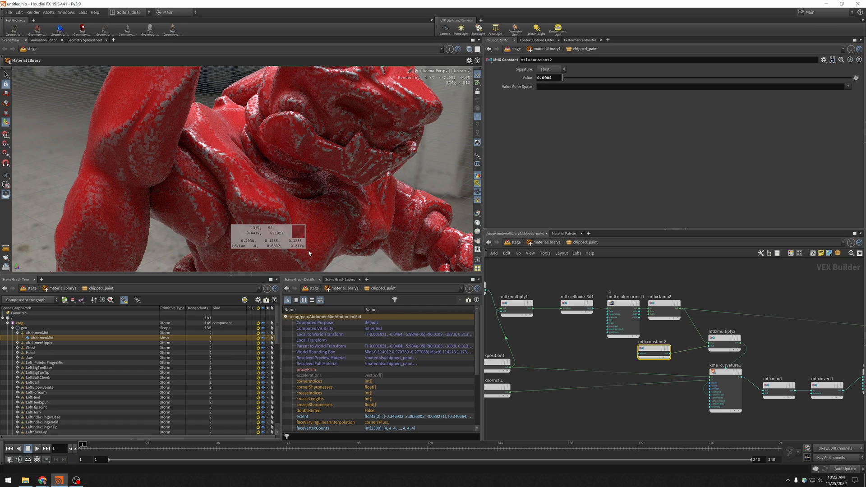
Examine the chipped paint on the character's head, shoulders and whole upper body from several angles and distances
{"action": "left_click_drag", "start_coordinate": [256, 136], "coordinate": [223, 218], "text": "alt"}
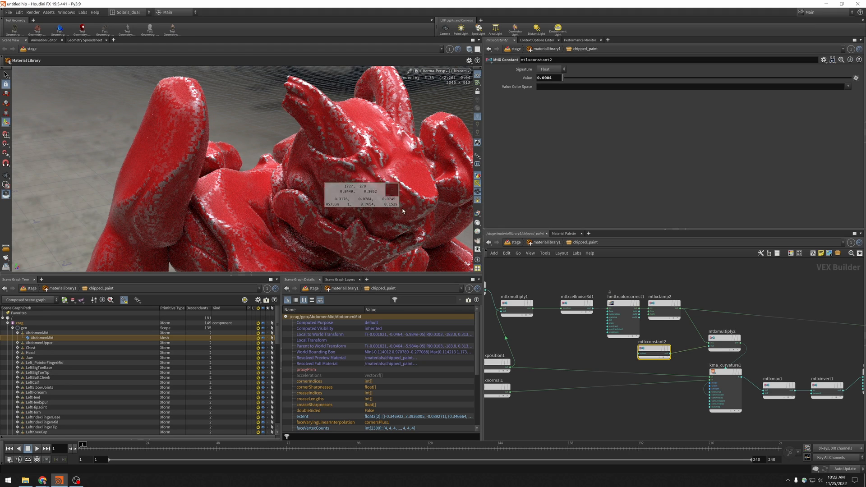
{"action": "left_click_drag", "start_coordinate": [395, 203], "coordinate": [335, 203], "text": "alt"}
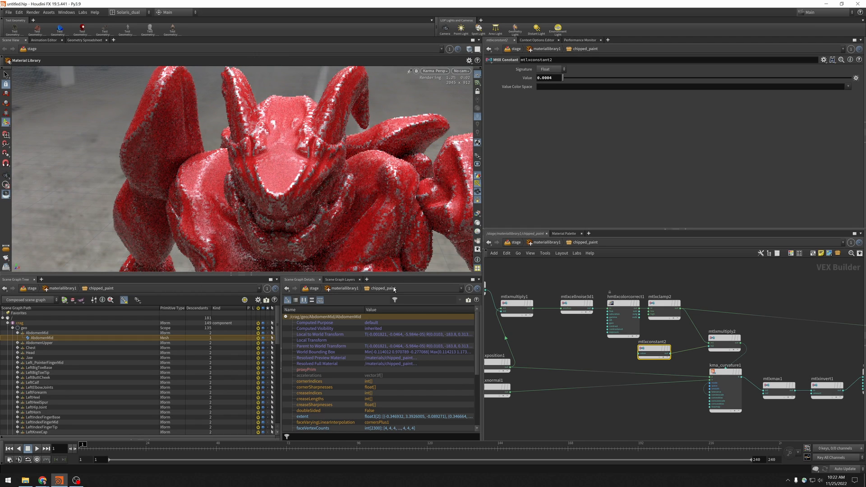
{"action": "left_click_drag", "start_coordinate": [339, 154], "coordinate": [336, 190], "text": "alt"}
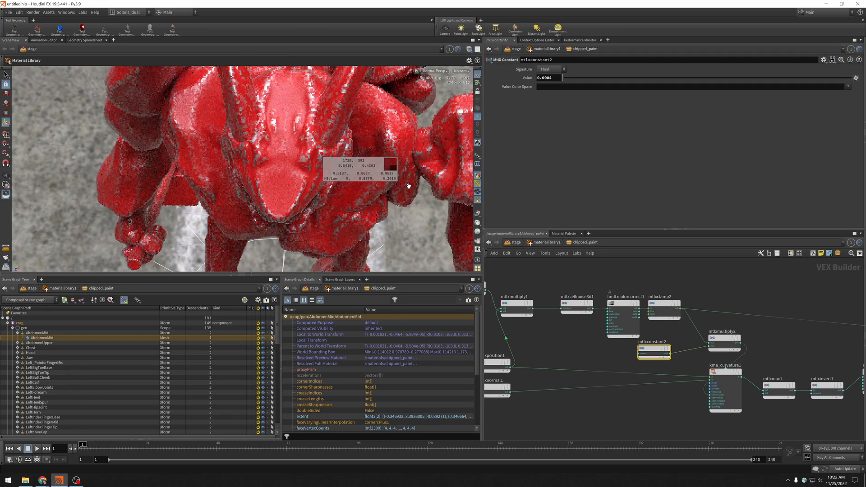
{"action": "left_click_drag", "start_coordinate": [318, 158], "coordinate": [289, 181], "text": "alt"}
{"action": "right_click_drag", "start_coordinate": [288, 181], "coordinate": [311, 194], "text": "alt"}
{"action": "left_click_drag", "start_coordinate": [334, 216], "coordinate": [368, 183], "text": "alt"}
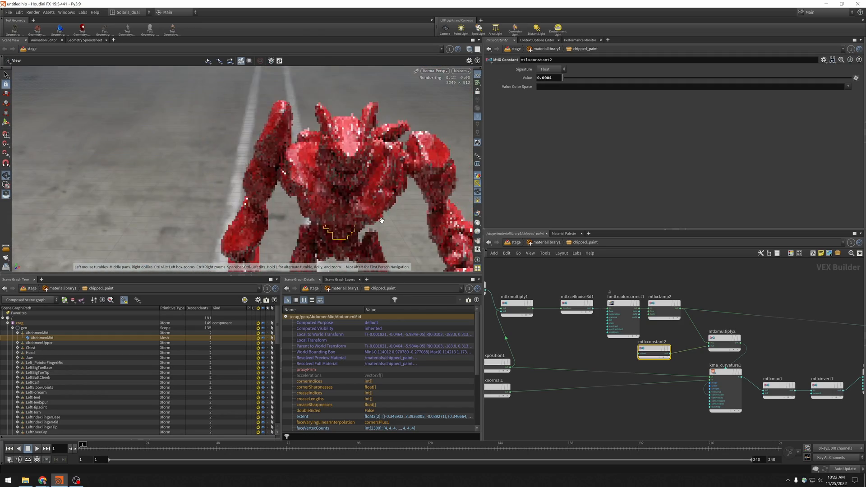
{"action": "middle_click_drag", "start_coordinate": [371, 196], "coordinate": [360, 175], "text": "alt"}
Tidy the layout by lining up mtlxremap1, mtlxmax1 and mtlxinvert1, and move mtlxposition1 and mtlxnormal1 farther from mtlxmultiply1
{"action": "middle_click_drag", "start_coordinate": [616, 352], "coordinate": [519, 327]}
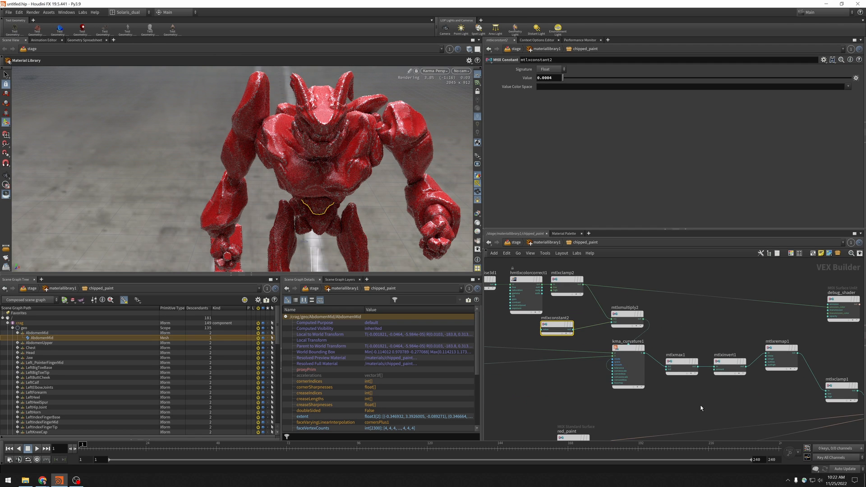
{"action": "middle_click_drag", "start_coordinate": [701, 408], "coordinate": [573, 379]}
{"action": "scroll", "coordinate": [604, 382], "scroll_direction": "down", "scroll_amount": 3}
{"action": "middle_click_drag", "start_coordinate": [628, 383], "coordinate": [643, 343]}
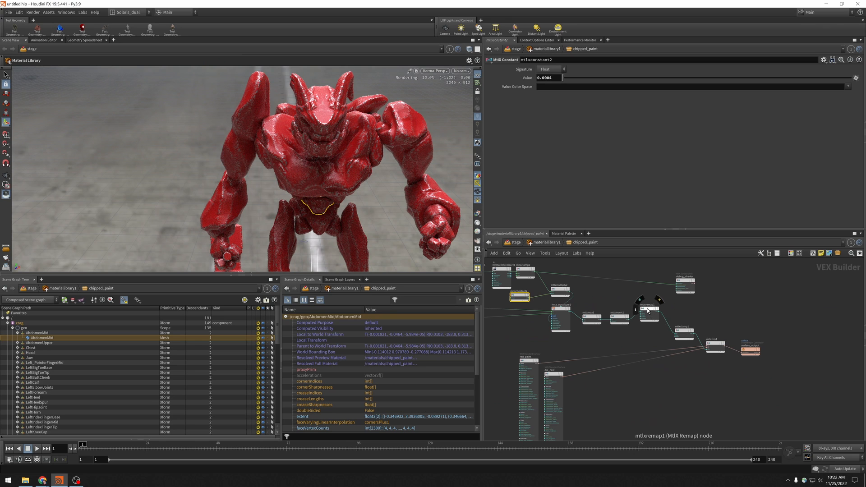
{"action": "scroll", "coordinate": [615, 332], "scroll_direction": "up", "scroll_amount": 2}
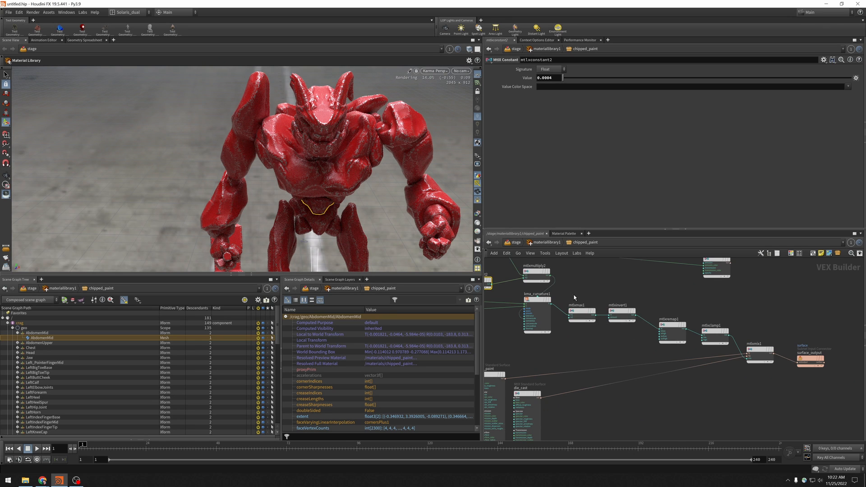
{"action": "left_click_drag", "start_coordinate": [574, 297], "coordinate": [634, 319]}
{"action": "left_click_drag", "start_coordinate": [582, 315], "coordinate": [589, 328]}
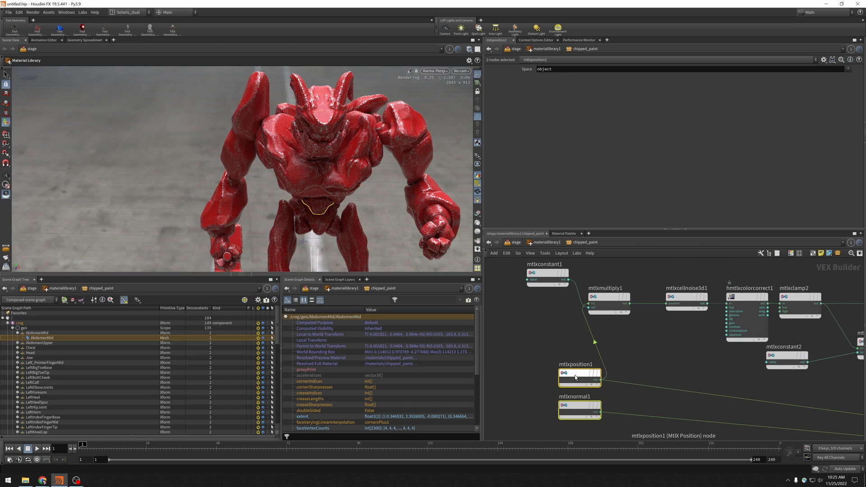
{"action": "left_click_drag", "start_coordinate": [574, 374], "coordinate": [530, 374]}
Add an MtlX Noise3D node above mtlxcellnoise3d1
{"action": "middle_click_drag", "start_coordinate": [634, 361], "coordinate": [558, 424]}
{"action": "left_click", "coordinate": [604, 303]}
{"action": "key", "text": "Tab"}
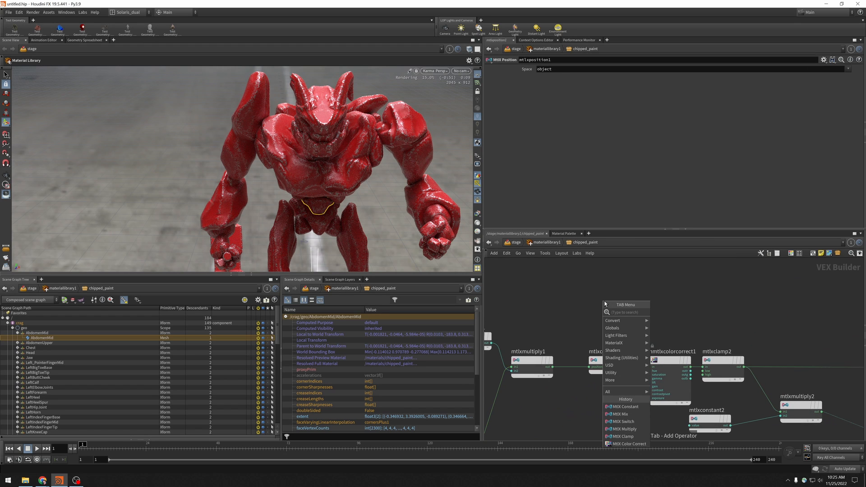
{"action": "type", "text": "noise"}
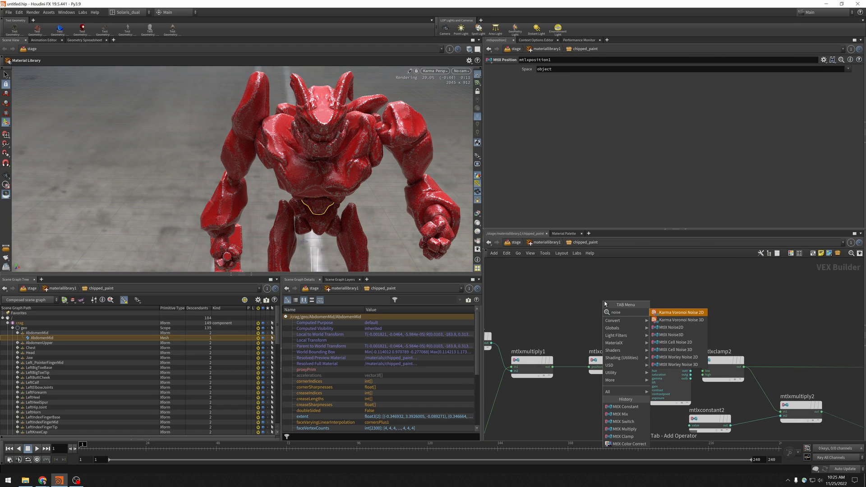
{"action": "key", "text": "Down"}
{"action": "key", "text": "Down"}
{"action": "key", "text": "Down"}
{"action": "key", "text": "Down"}
{"action": "key", "text": "Up"}
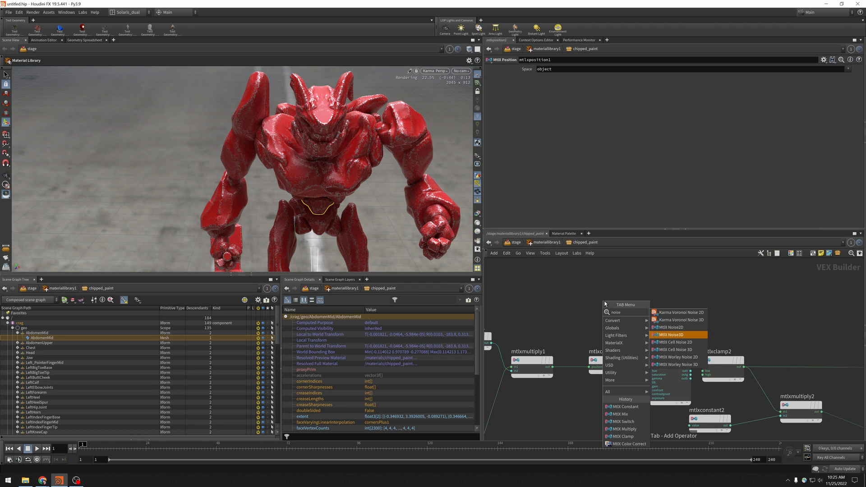
Add an MtlX Noise3D node above the existing cell noise chain
{"action": "key", "text": "Return"}
{"action": "left_click", "coordinate": [605, 303]}
{"action": "middle_click_drag", "start_coordinate": [540, 315], "coordinate": [621, 310]}
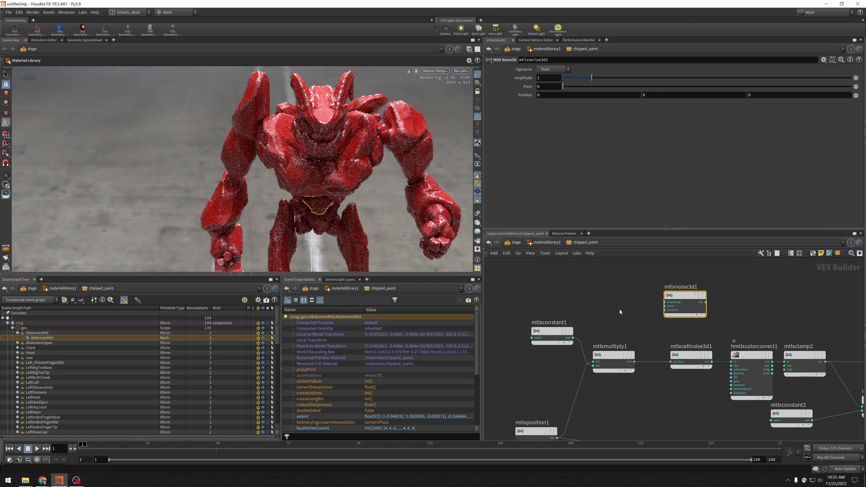
Duplicate the constant and multiply pair above the originals and connect the new multiply's output to the Noise3D position input
{"action": "left_click_drag", "start_coordinate": [556, 333], "coordinate": [541, 337]}
{"action": "left_click_drag", "start_coordinate": [504, 309], "coordinate": [589, 298]}
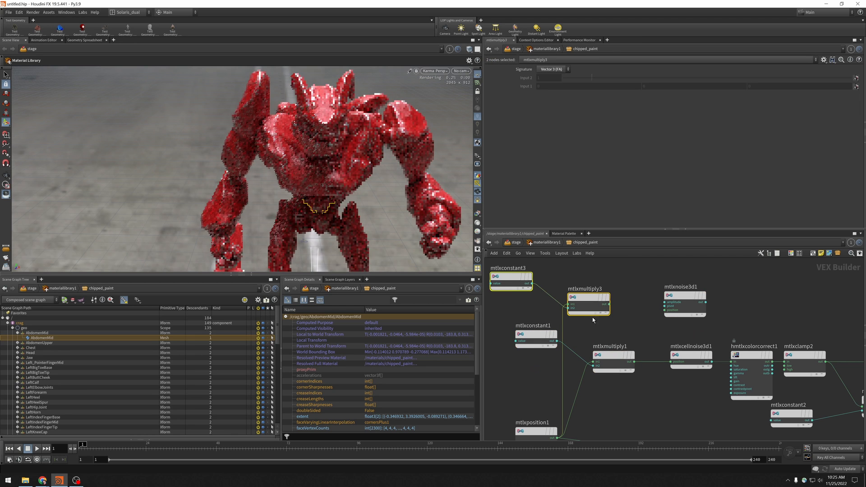
{"action": "left_click", "coordinate": [608, 305]}
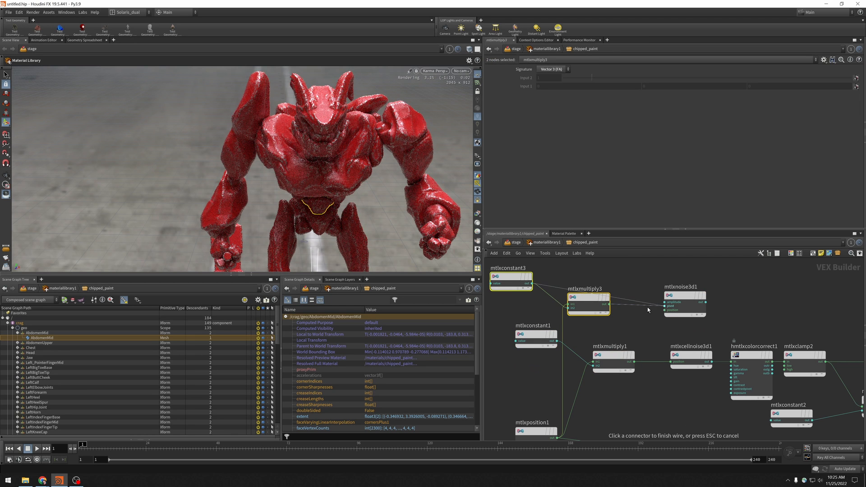
{"action": "key", "text": "Escape"}
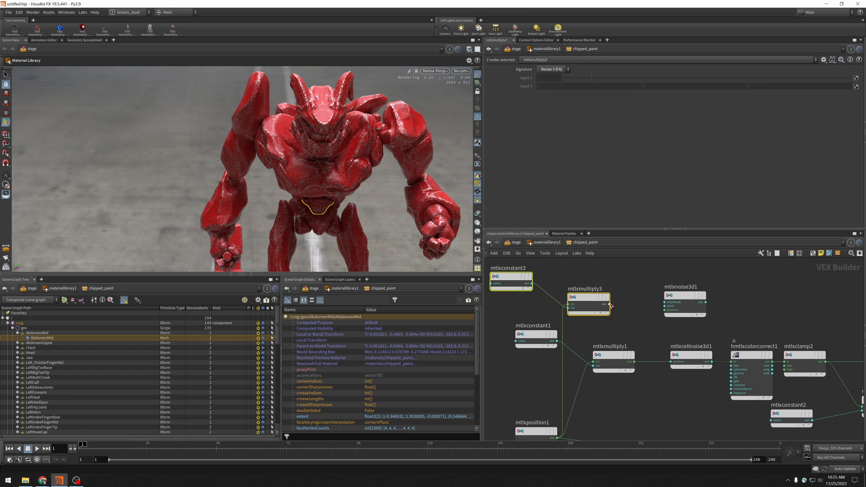
{"action": "left_click", "coordinate": [664, 310]}
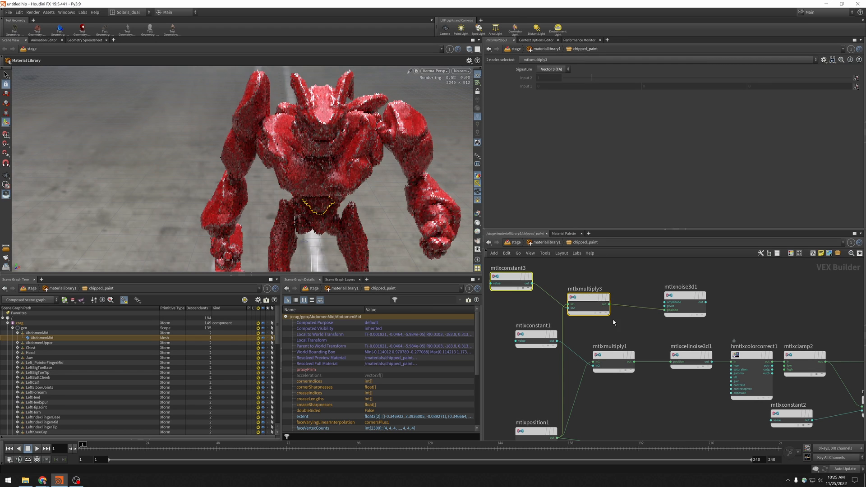
Align mtlxconstant3, mtlxmultiply3 and mtlxnoise3d1 in a tidy row and mtlxconstant1 with mtlxmultiply1
{"action": "middle_click_drag", "start_coordinate": [630, 291], "coordinate": [608, 301]}
{"action": "left_click_drag", "start_coordinate": [665, 303], "coordinate": [697, 294]}
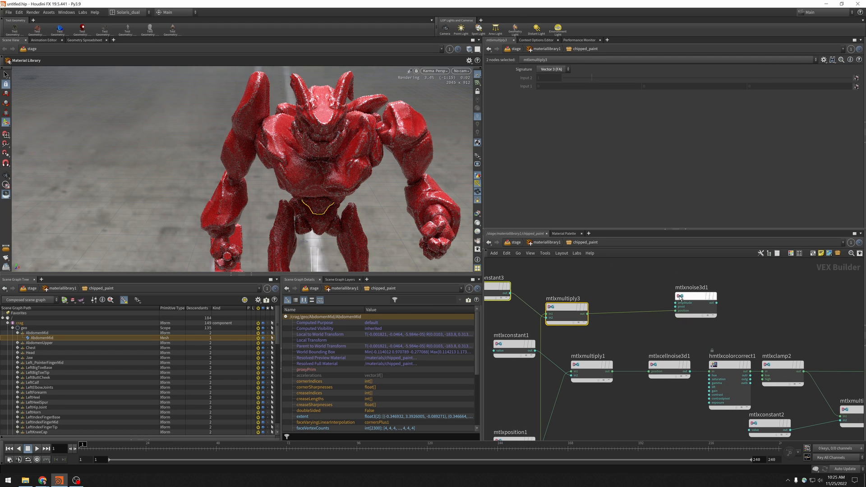
{"action": "left_click_drag", "start_coordinate": [572, 305], "coordinate": [597, 295]}
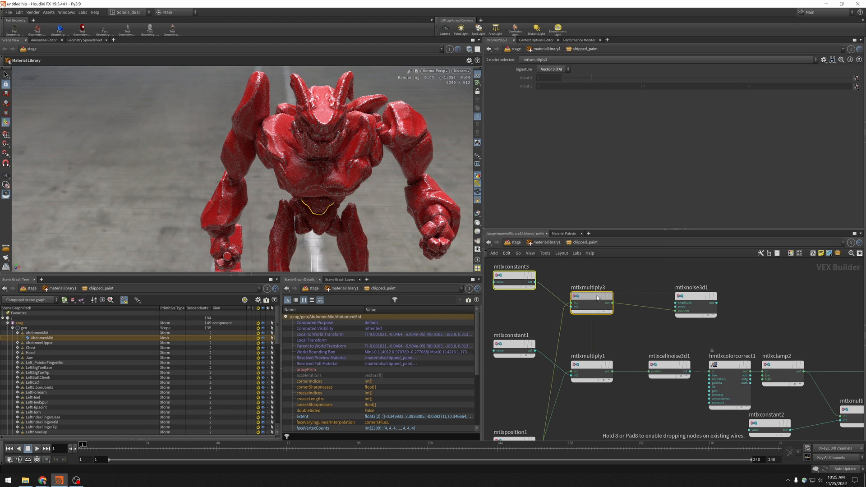
{"action": "left_click", "coordinate": [537, 317]}
{"action": "left_click_drag", "start_coordinate": [516, 345], "coordinate": [514, 366]}
{"action": "left_click_drag", "start_coordinate": [518, 276], "coordinate": [519, 296]}
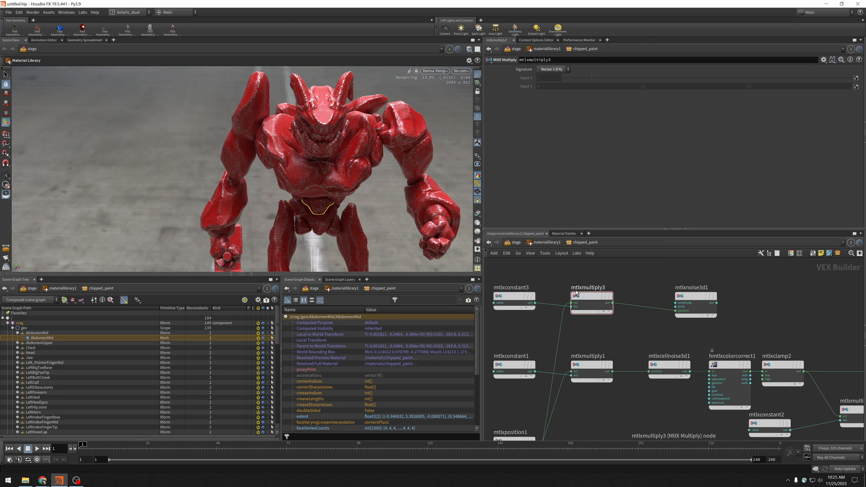
{"action": "left_click", "coordinate": [511, 302]}
Connect the mtlxnoise3d1 output to the debug_shader input
{"action": "middle_click_drag", "start_coordinate": [774, 312], "coordinate": [623, 320]}
{"action": "scroll", "coordinate": [623, 310], "scroll_direction": "down", "scroll_amount": 3}
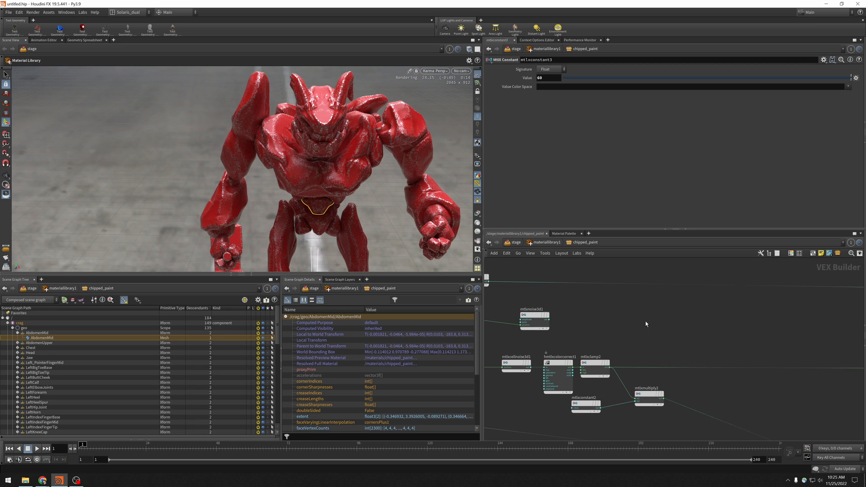
{"action": "left_click", "coordinate": [549, 319]}
{"action": "middle_click_drag", "start_coordinate": [847, 335], "coordinate": [616, 313]}
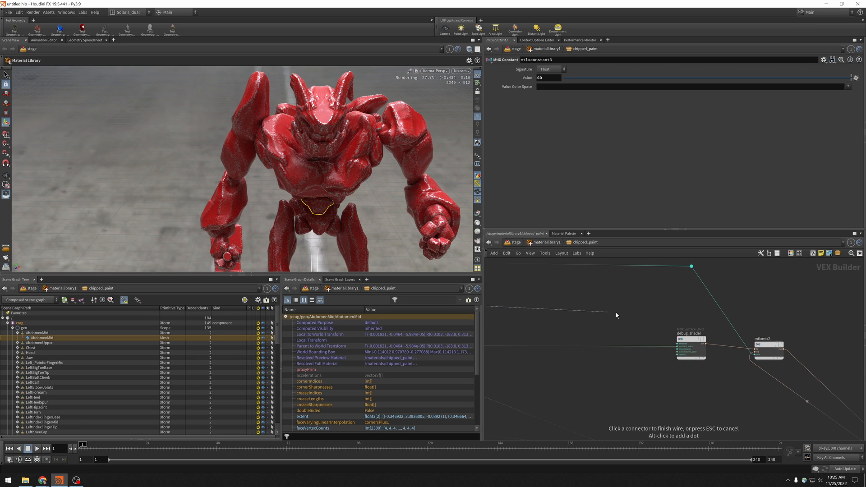
{"action": "left_click", "coordinate": [677, 348]}
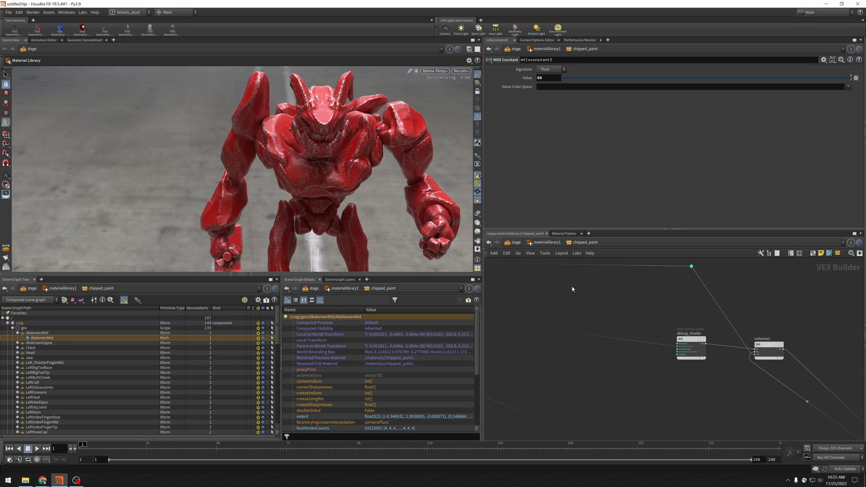
Set the debug_switch constant to 1 and inspect the noise pattern on the character's torso
{"action": "middle_click_drag", "start_coordinate": [572, 288], "coordinate": [753, 302]}
{"action": "middle_click_drag", "start_coordinate": [542, 290], "coordinate": [710, 384]}
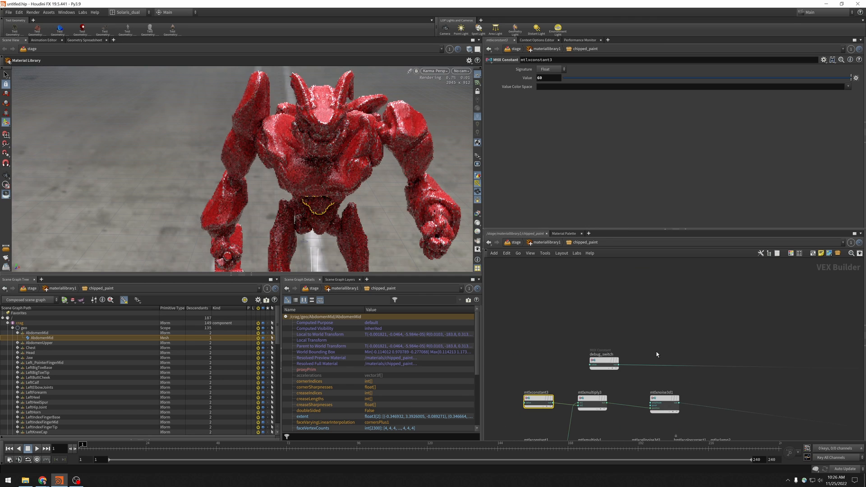
{"action": "left_click", "coordinate": [604, 362]}
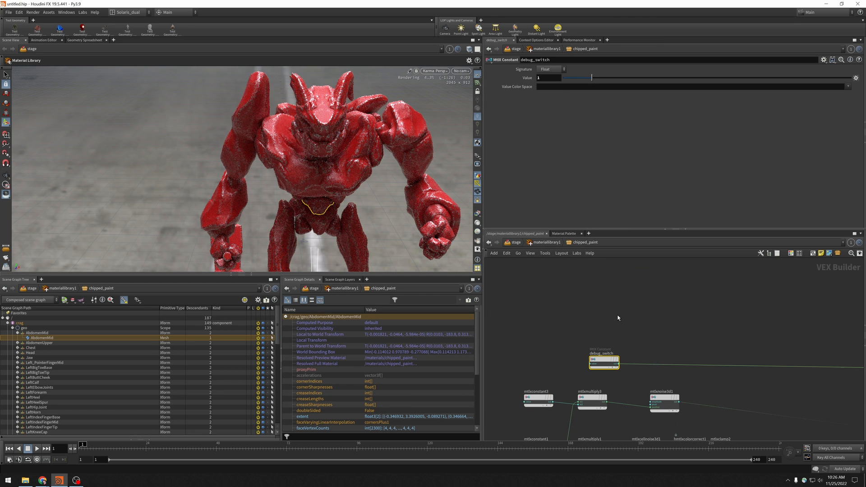
{"action": "middle_click_drag", "start_coordinate": [577, 316], "coordinate": [693, 267]}
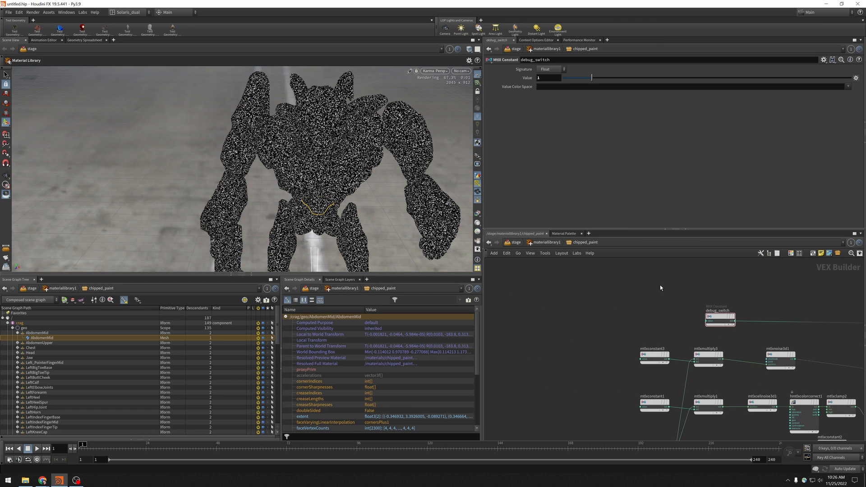
{"action": "scroll", "coordinate": [649, 320], "scroll_direction": "up", "scroll_amount": 2}
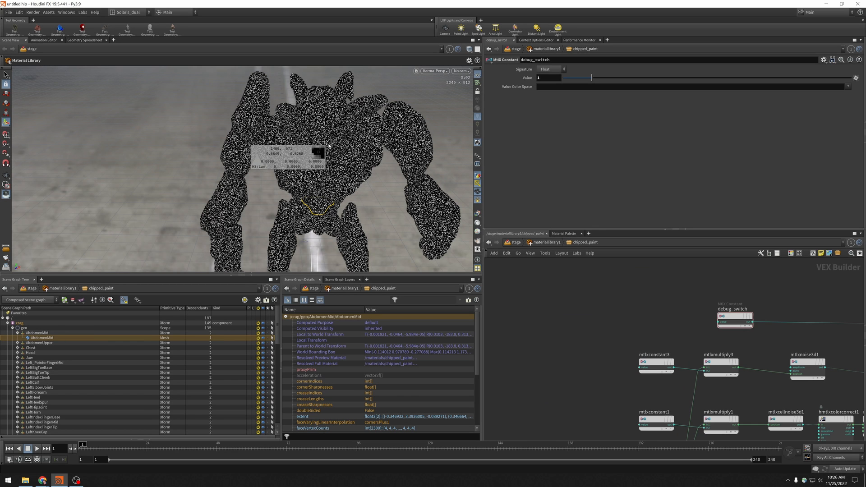
{"action": "scroll", "coordinate": [329, 145], "scroll_direction": "up", "scroll_amount": 5}
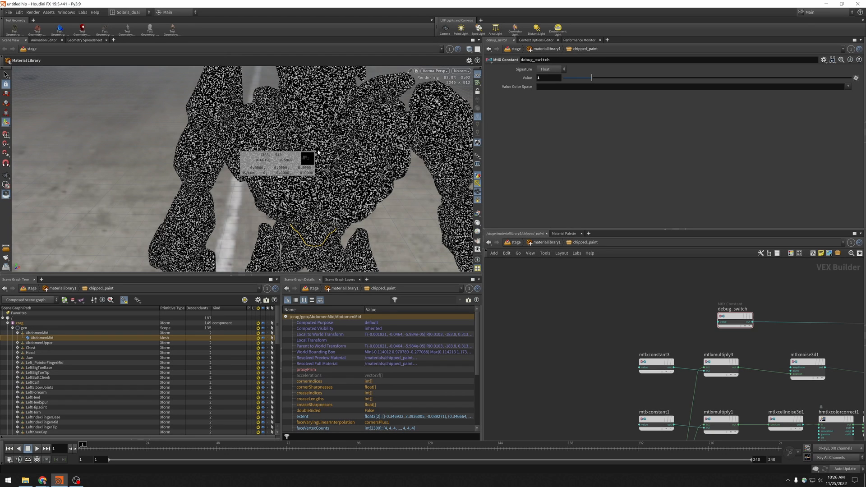
Add an MtlX Clamp node beyond mtlxnoise3d1, in the same row
{"action": "middle_click_drag", "start_coordinate": [684, 320], "coordinate": [621, 298]}
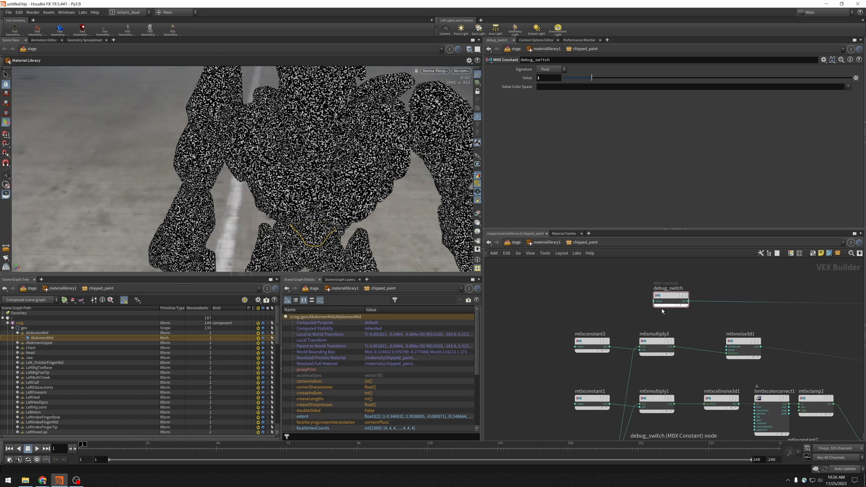
{"action": "middle_click_drag", "start_coordinate": [608, 317], "coordinate": [622, 303]}
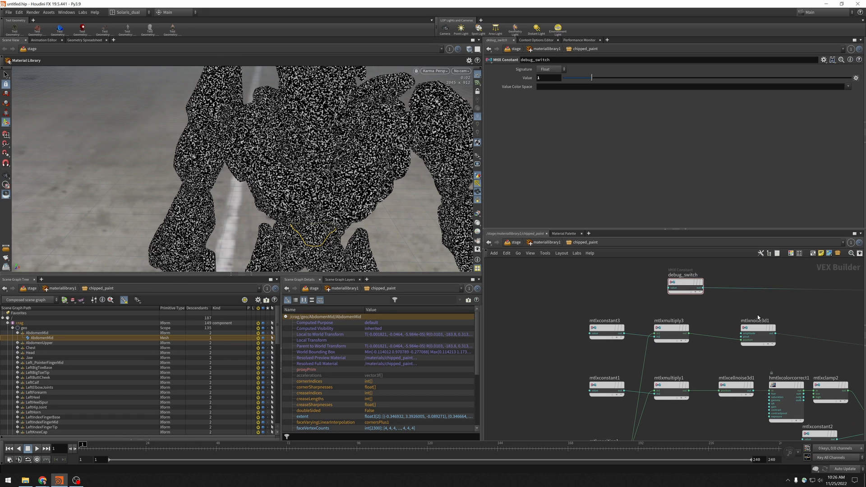
{"action": "middle_click_drag", "start_coordinate": [749, 314], "coordinate": [700, 313]}
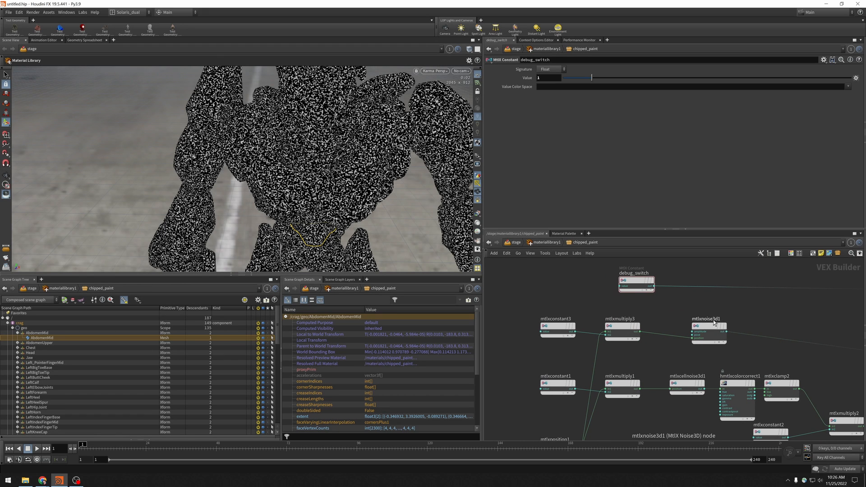
{"action": "left_click", "coordinate": [707, 323]}
{"action": "key", "text": "Tab"}
{"action": "type", "text": "cl"}
{"action": "key", "text": "Return"}
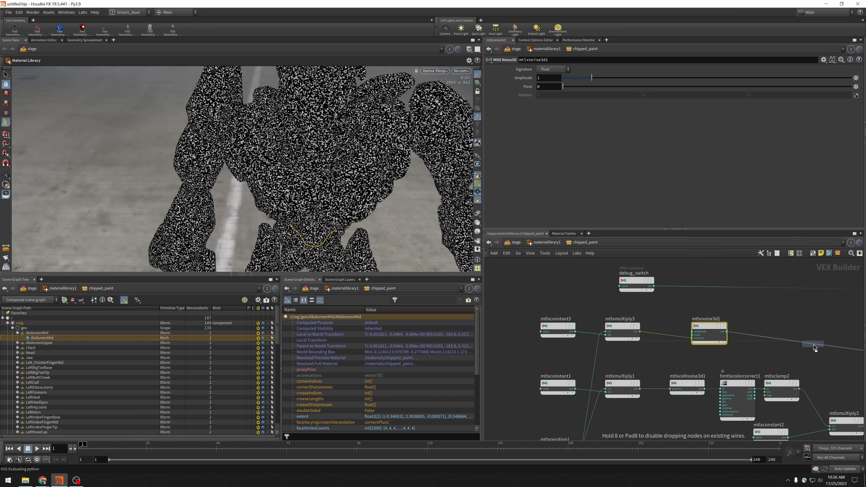
{"action": "left_click", "coordinate": [813, 323]}
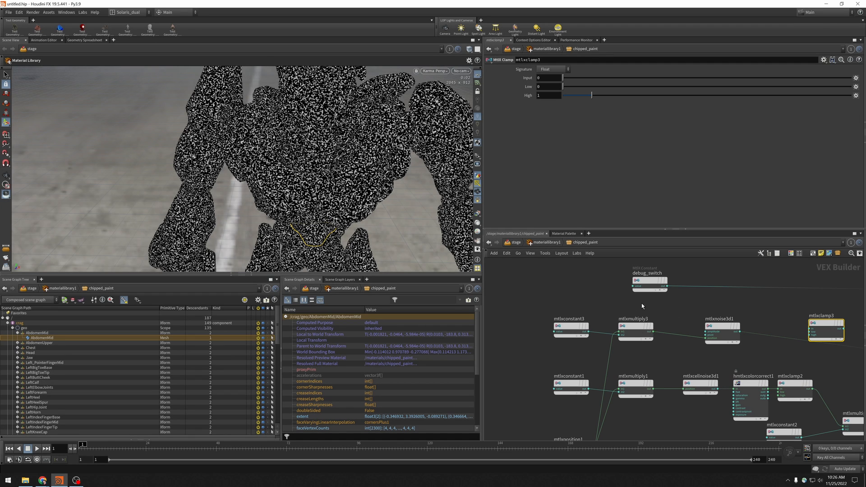
Set the value of mtlxconstant3 to 3 and orbit around the character to check the larger noise
{"action": "left_click", "coordinate": [579, 328]}
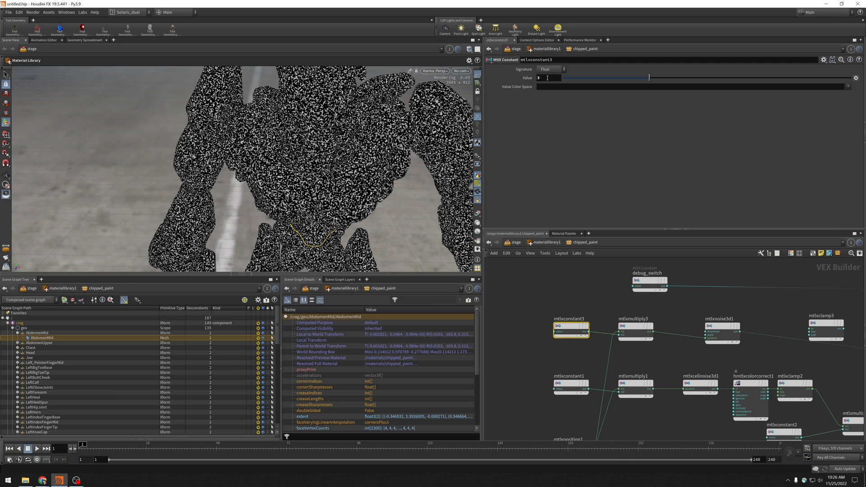
{"action": "left_click_drag", "start_coordinate": [357, 213], "coordinate": [352, 189], "text": "alt"}
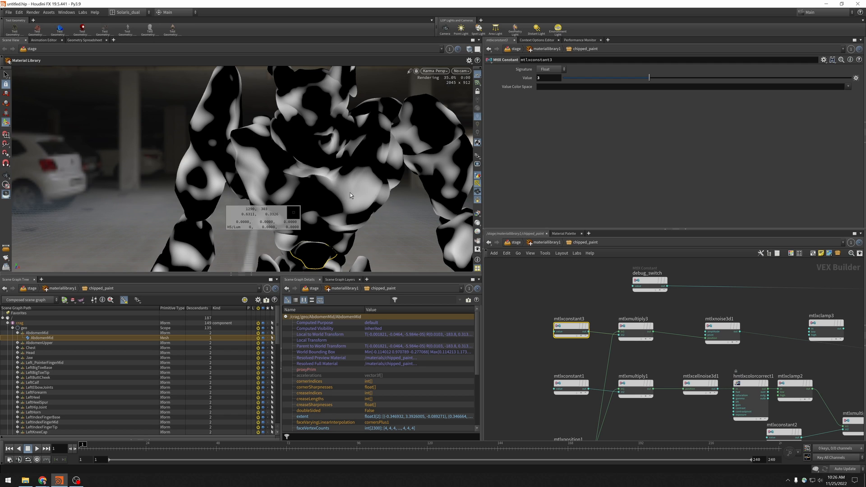
Move mtlxclamp3 farther along and insert an MtlX Color Correct node on the wire leaving mtlxnoise3d1
{"action": "middle_click_drag", "start_coordinate": [723, 319], "coordinate": [677, 308]}
{"action": "middle_click_drag", "start_coordinate": [731, 310], "coordinate": [703, 312]}
{"action": "left_click_drag", "start_coordinate": [753, 323], "coordinate": [791, 317]}
{"action": "key", "text": "Tab"}
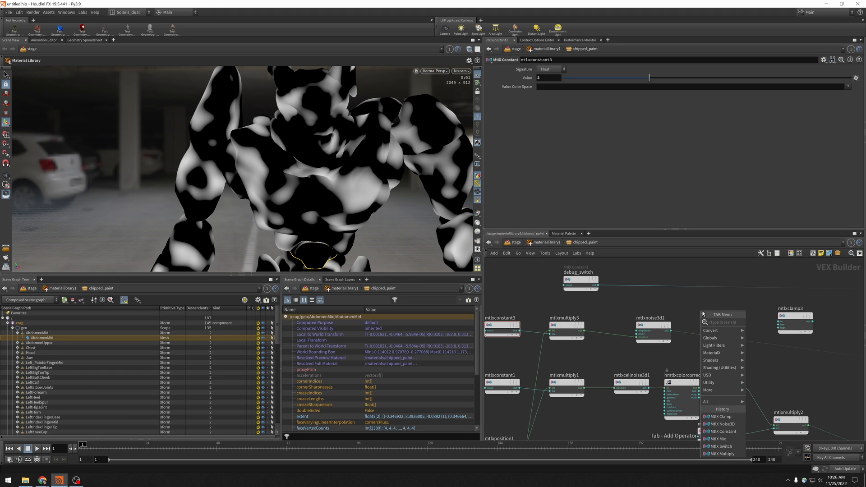
{"action": "type", "text": "cc"}
{"action": "key", "text": "Return"}
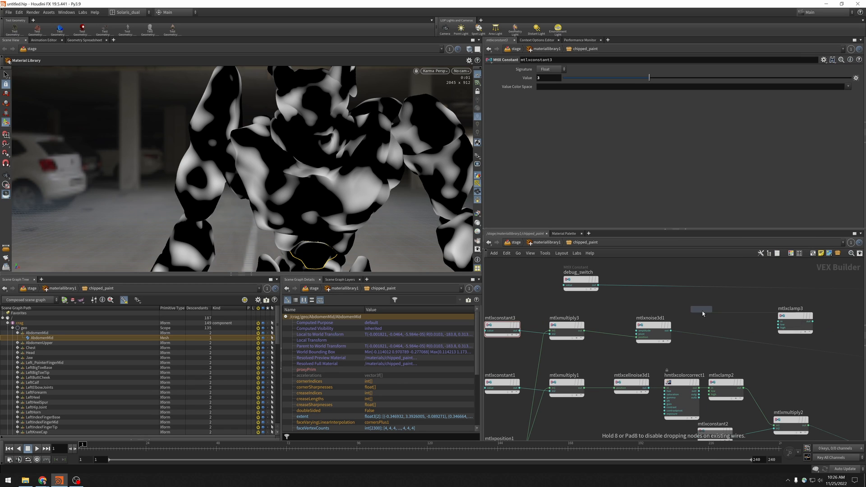
{"action": "left_click", "coordinate": [718, 338]}
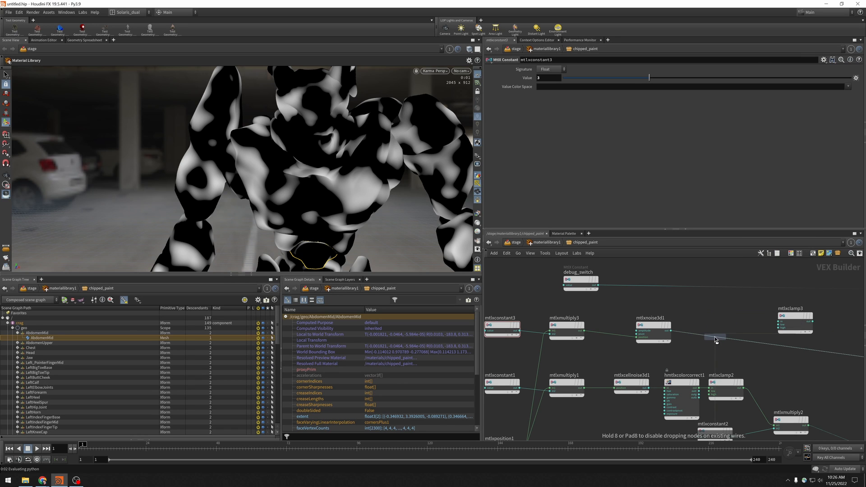
{"action": "left_click_drag", "start_coordinate": [718, 338], "coordinate": [701, 326]}
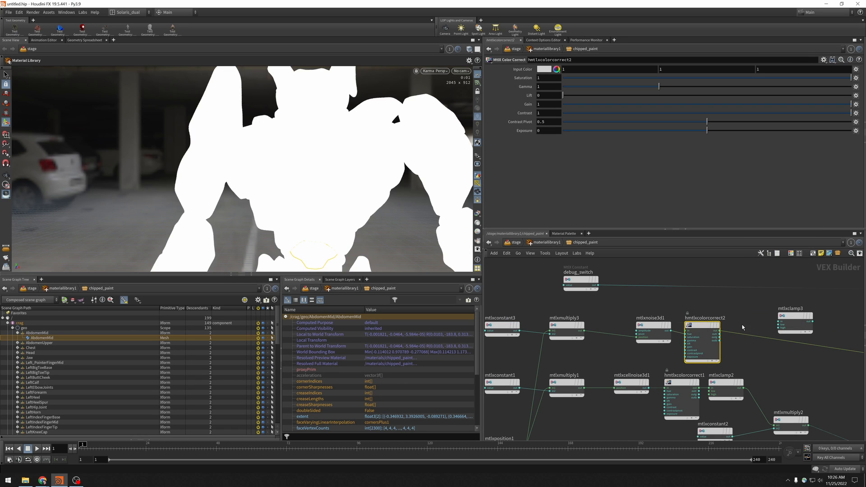
Cut the wire between mtlxnoise3d1 and hmtlxcolorcorrect2, and reconnect the noise output to the color correct's in connector
{"action": "scroll", "coordinate": [735, 338], "scroll_direction": "up", "scroll_amount": 4}
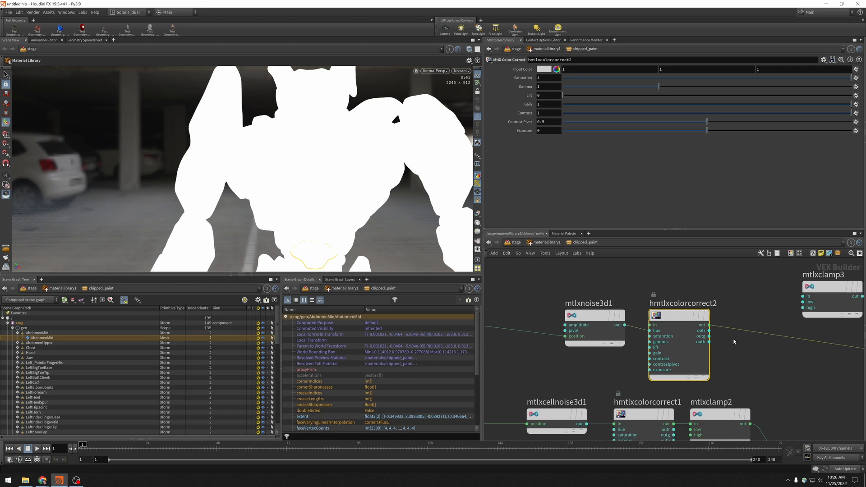
{"action": "mouse_move", "coordinate": [647, 314]}
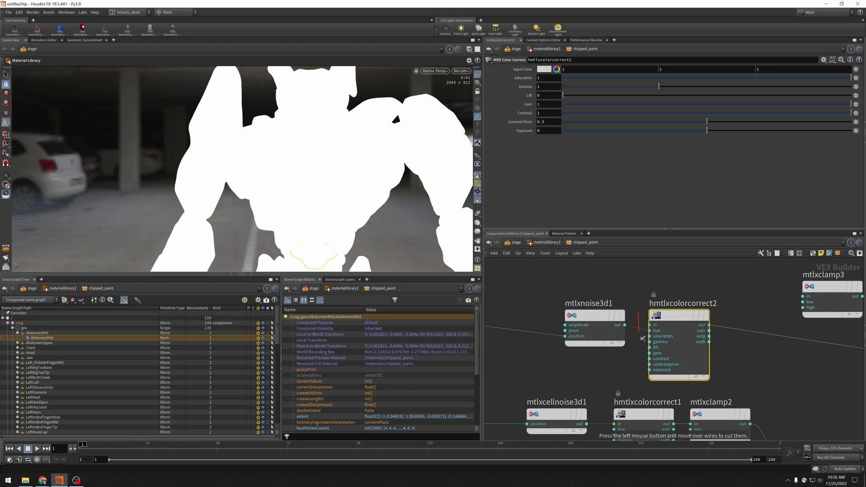
{"action": "left_click_drag", "start_coordinate": [625, 325], "coordinate": [649, 325]}
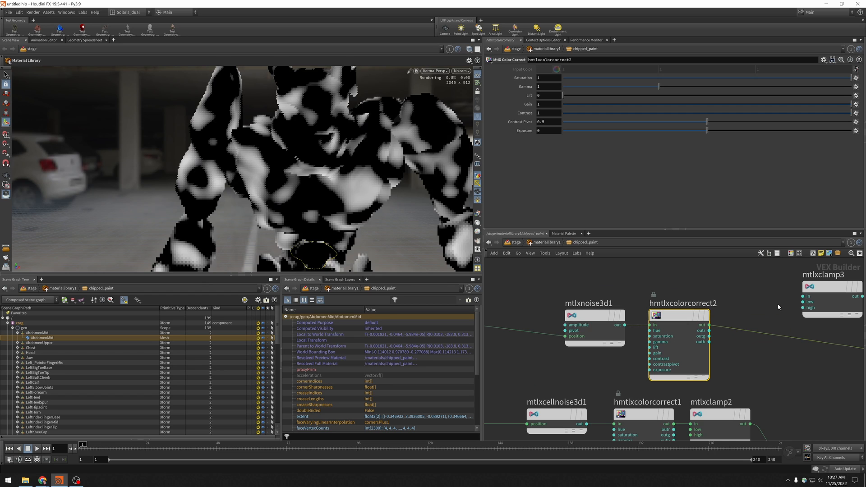
Insert mtlxclamp3 on the wire after hmtlxcolorcorrect2, align it with the row, and set the color correct's contrast to 10
{"action": "mouse_move", "coordinate": [833, 290]}
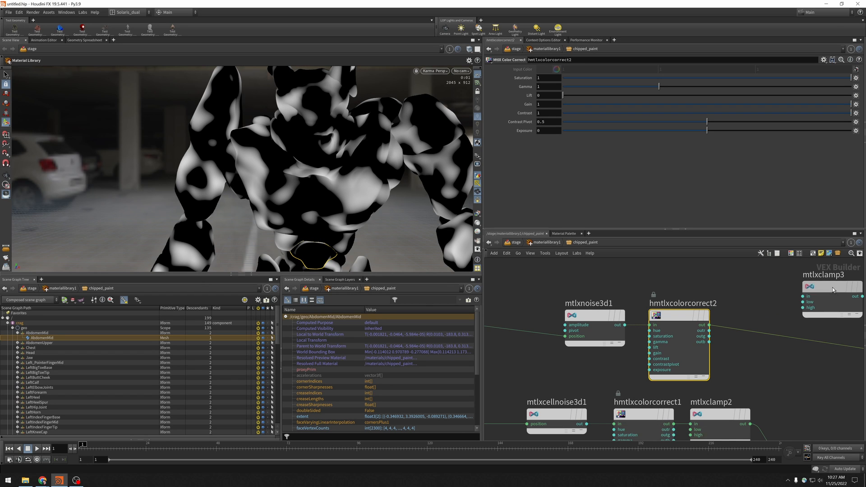
{"action": "left_click_drag", "start_coordinate": [833, 290], "coordinate": [820, 335]}
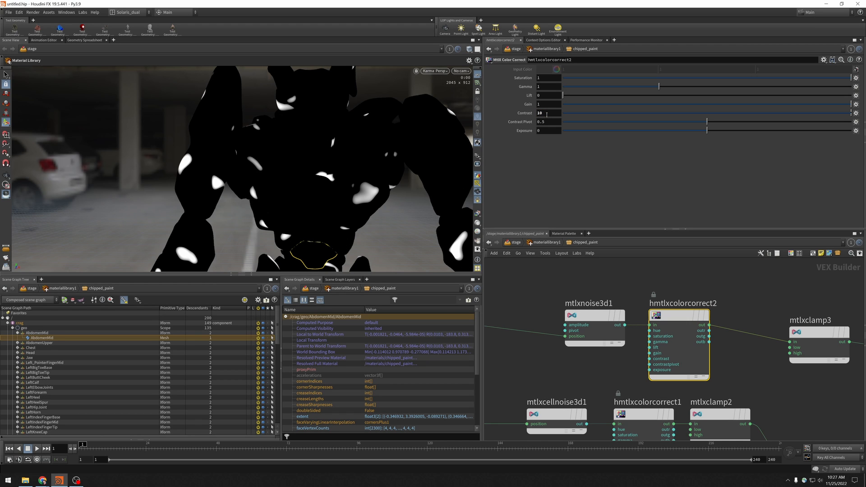
{"action": "left_click_drag", "start_coordinate": [813, 332], "coordinate": [810, 315]}
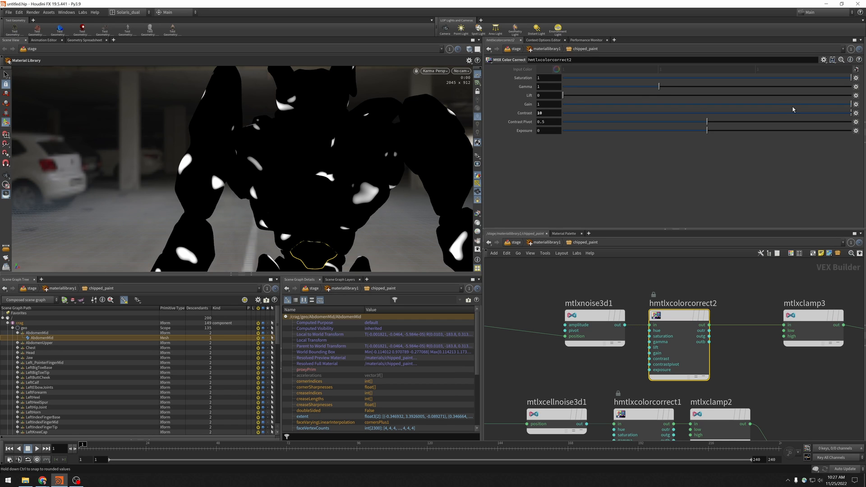
Set the gain of hmtlxcolorcorrect2 to 5
{"action": "left_click_drag", "start_coordinate": [794, 105], "coordinate": [741, 105]}
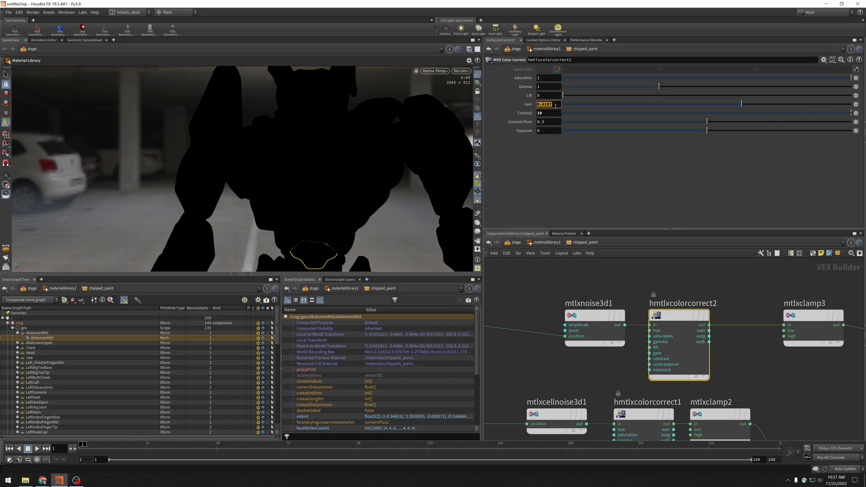
{"action": "key", "text": "Return"}
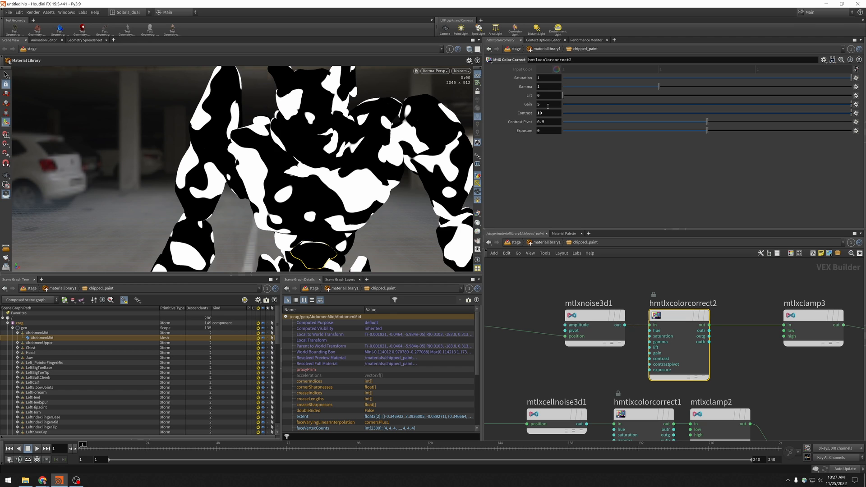
Add an MtlX Multiply node beside mtlxmultiply2 and connect mtlxmultiply2's output to its first input
{"action": "right_click_drag", "start_coordinate": [371, 192], "coordinate": [381, 228], "text": "alt"}
{"action": "left_click_drag", "start_coordinate": [381, 227], "coordinate": [359, 203], "text": "alt"}
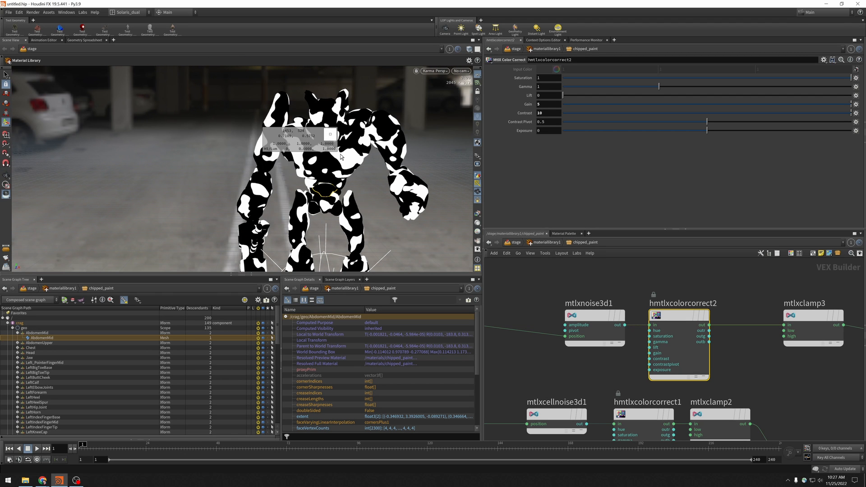
{"action": "scroll", "coordinate": [624, 300], "scroll_direction": "down", "scroll_amount": 3}
{"action": "middle_click_drag", "start_coordinate": [711, 344], "coordinate": [633, 300]}
{"action": "scroll", "coordinate": [656, 334], "scroll_direction": "down", "scroll_amount": 3}
{"action": "middle_click_drag", "start_coordinate": [670, 396], "coordinate": [603, 368]}
{"action": "scroll", "coordinate": [614, 311], "scroll_direction": "up", "scroll_amount": 2}
{"action": "middle_click_drag", "start_coordinate": [616, 302], "coordinate": [626, 317]}
{"action": "left_click", "coordinate": [598, 344]}
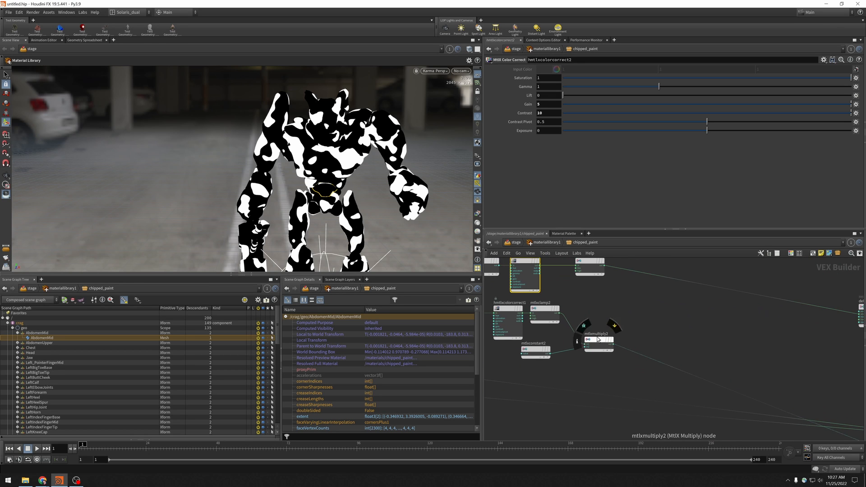
{"action": "key", "text": "Tab"}
{"action": "type", "text": "mult"}
{"action": "key", "text": "Return"}
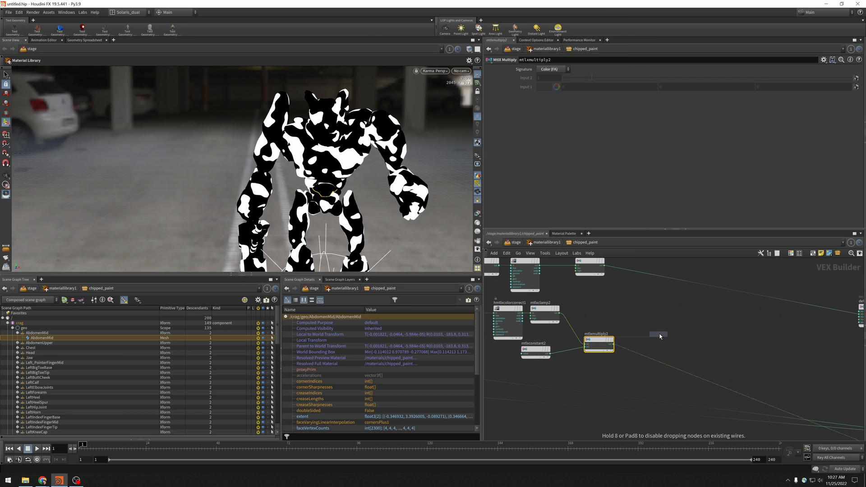
{"action": "left_click", "coordinate": [659, 334]}
{"action": "left_click_drag", "start_coordinate": [612, 343], "coordinate": [655, 336]}
Set the debug_switch value to 0 to render the paint material instead of the debug mask
{"action": "middle_click_drag", "start_coordinate": [709, 351], "coordinate": [718, 359]}
{"action": "scroll", "coordinate": [719, 360], "scroll_direction": "down", "scroll_amount": 3}
{"action": "mouse_move", "coordinate": [789, 364]}
{"action": "middle_mouse_down"}
{"action": "mouse_move", "coordinate": [566, 312]}
{"action": "mouse_move", "coordinate": [780, 399]}
{"action": "middle_mouse_up"}
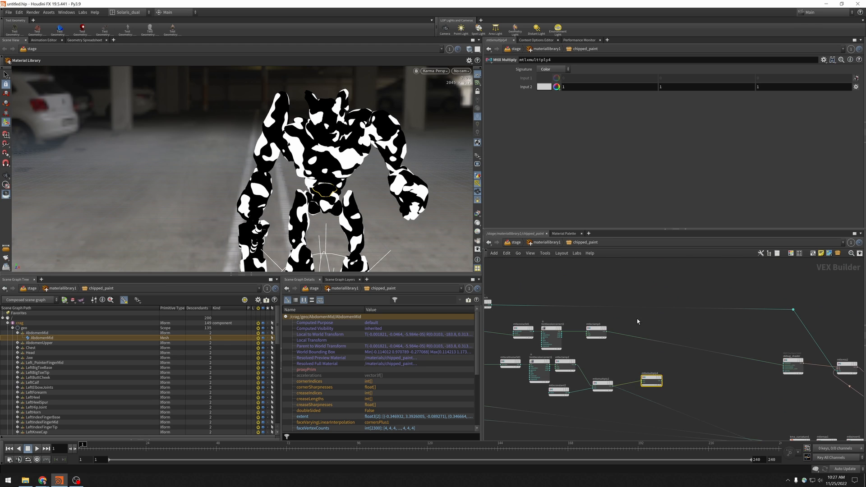
{"action": "middle_click_drag", "start_coordinate": [637, 323], "coordinate": [738, 340]}
{"action": "left_click", "coordinate": [581, 320]}
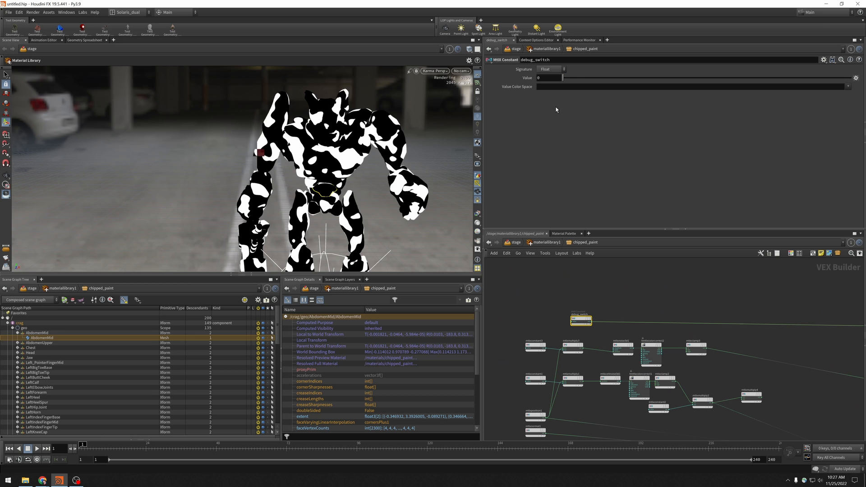
{"action": "right_click_drag", "start_coordinate": [353, 164], "coordinate": [367, 185], "text": "alt"}
{"action": "left_click_drag", "start_coordinate": [367, 186], "coordinate": [358, 176], "text": "alt"}
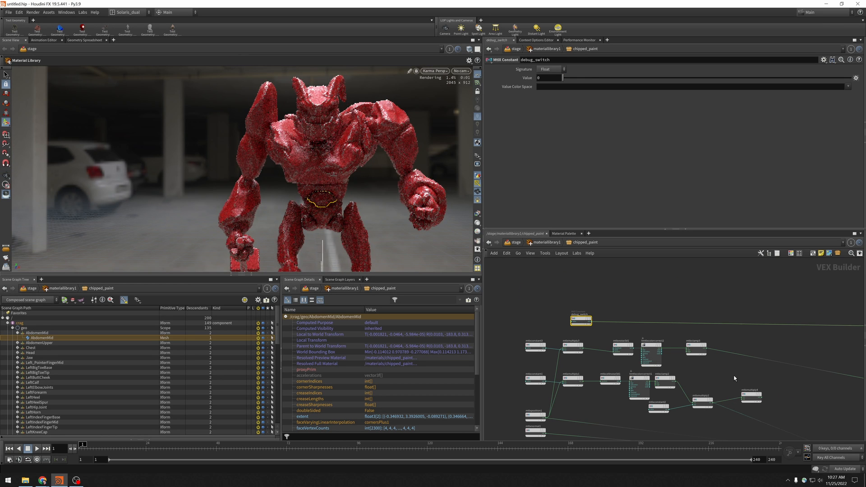
Connect mtlxclamp3's output to the second input of mtlxmultiply4
{"action": "middle_click_drag", "start_coordinate": [725, 374], "coordinate": [643, 354]}
{"action": "scroll", "coordinate": [635, 344], "scroll_direction": "up", "scroll_amount": 1}
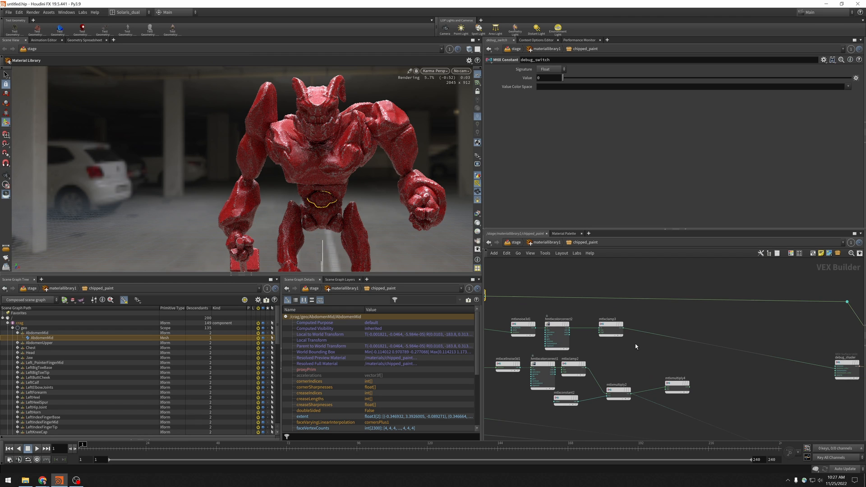
{"action": "left_click", "coordinate": [623, 329]}
{"action": "left_click", "coordinate": [664, 389]}
Connect mtlxmultiply4's output to the kma_curvature1 input fed by mtlxmultiply2, replacing that wire
{"action": "middle_click_drag", "start_coordinate": [715, 400], "coordinate": [619, 322]}
{"action": "left_click", "coordinate": [594, 310]}
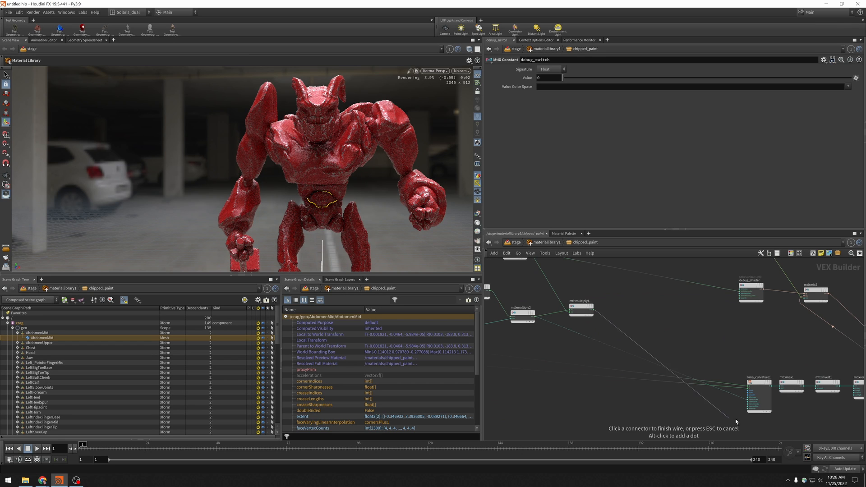
{"action": "middle_click_drag", "start_coordinate": [737, 403], "coordinate": [702, 388]}
{"action": "scroll", "coordinate": [702, 386], "scroll_direction": "up", "scroll_amount": 3}
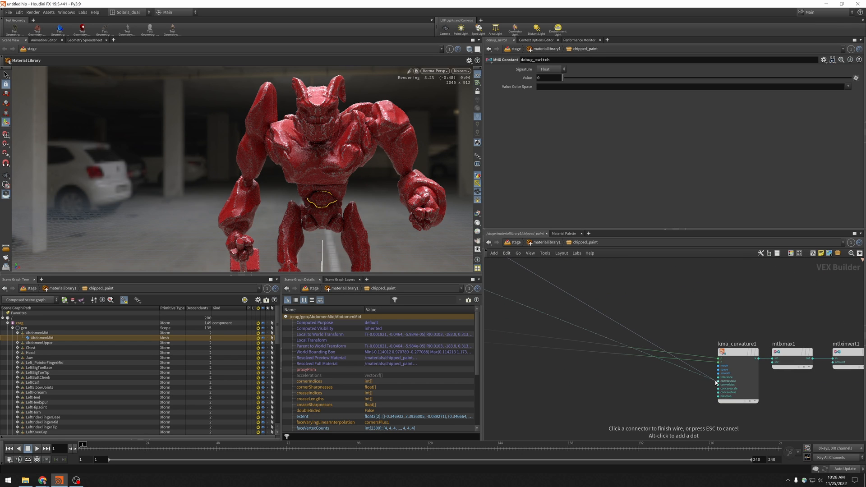
{"action": "left_click", "coordinate": [716, 382]}
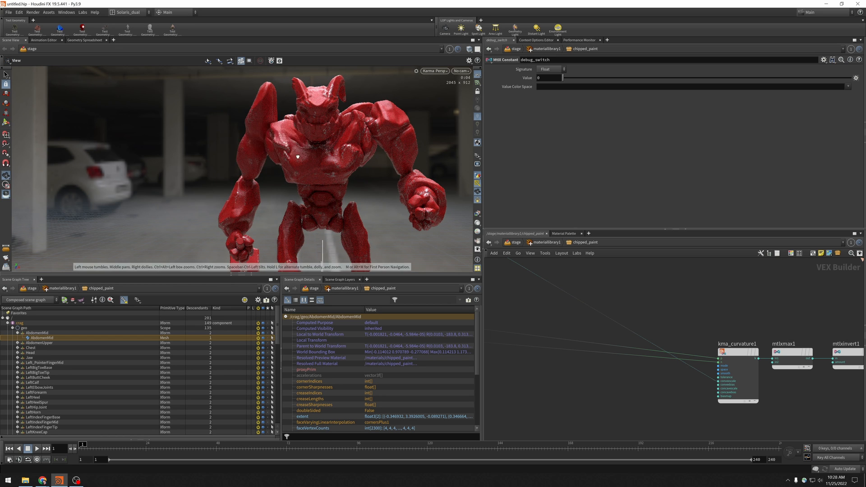
Examine the chipped paint on the character's torso, shoulders and face from several distances and angles
{"action": "left_click_drag", "start_coordinate": [194, 124], "coordinate": [309, 162], "text": "alt"}
{"action": "right_click_drag", "start_coordinate": [301, 161], "coordinate": [352, 170], "text": "alt"}
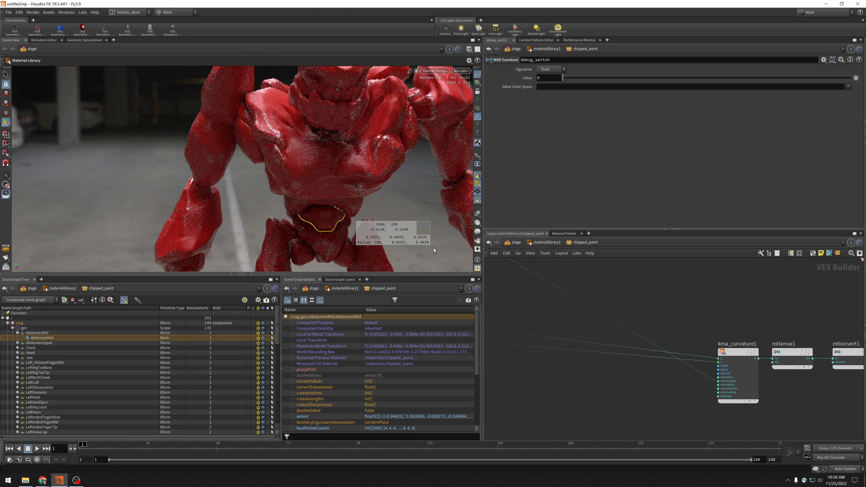
{"action": "left_click_drag", "start_coordinate": [446, 226], "coordinate": [425, 225], "text": "alt"}
{"action": "middle_click_drag", "start_coordinate": [425, 226], "coordinate": [447, 213], "text": "alt"}
{"action": "right_click_drag", "start_coordinate": [447, 214], "coordinate": [354, 234], "text": "alt"}
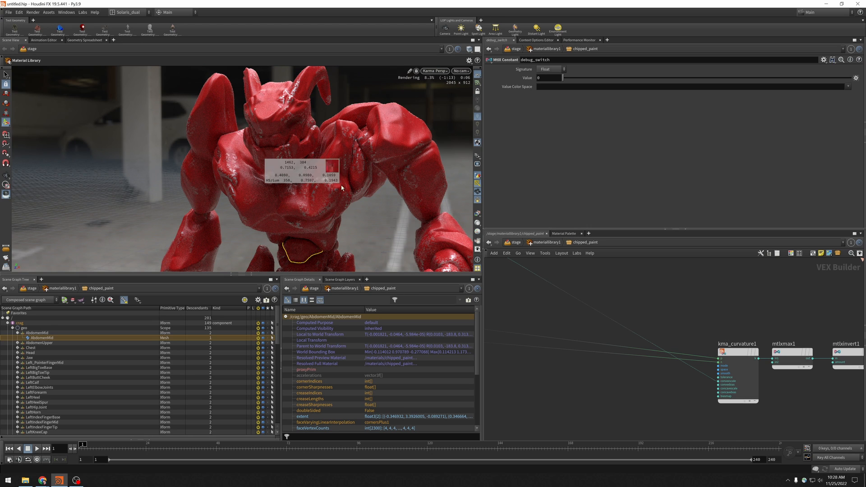
{"action": "right_click_drag", "start_coordinate": [320, 157], "coordinate": [629, 207], "text": "alt"}
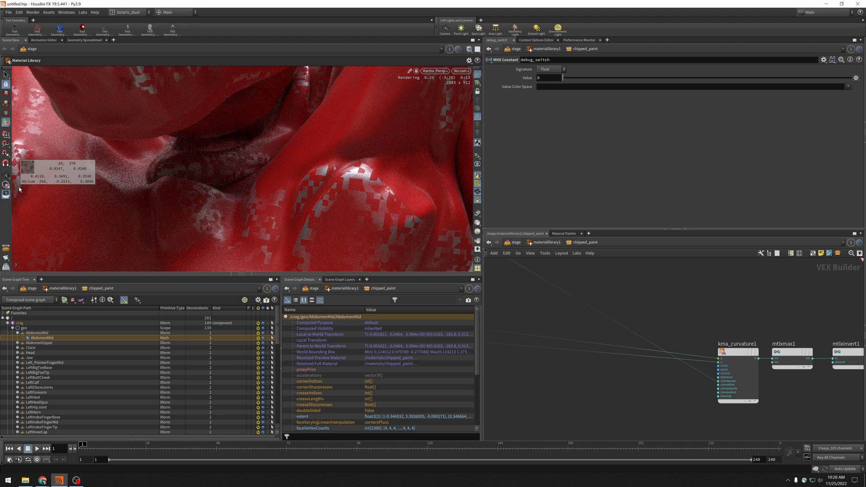
{"action": "right_click_drag", "start_coordinate": [372, 220], "coordinate": [327, 211], "text": "alt"}
{"action": "left_click_drag", "start_coordinate": [327, 211], "coordinate": [270, 201], "text": "alt"}
{"action": "right_click_drag", "start_coordinate": [269, 201], "coordinate": [262, 200], "text": "alt"}
{"action": "middle_click_drag", "start_coordinate": [286, 170], "coordinate": [277, 208], "text": "alt"}
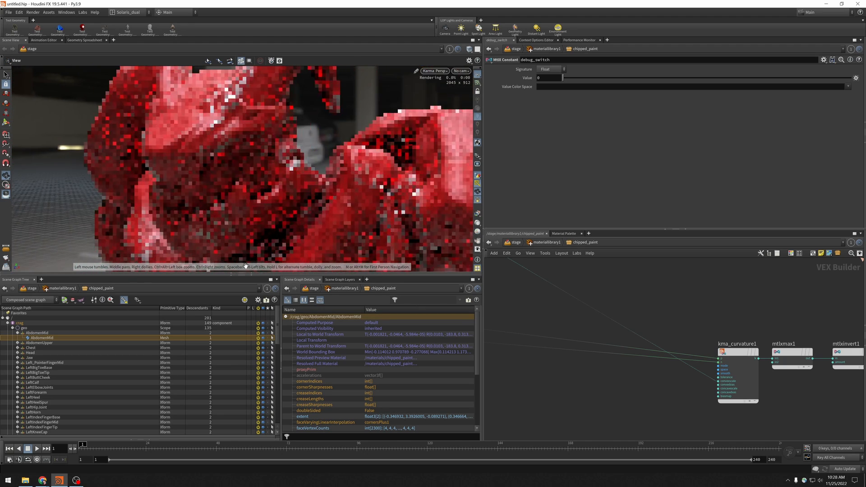
{"action": "right_click_drag", "start_coordinate": [278, 209], "coordinate": [268, 206], "text": "alt"}
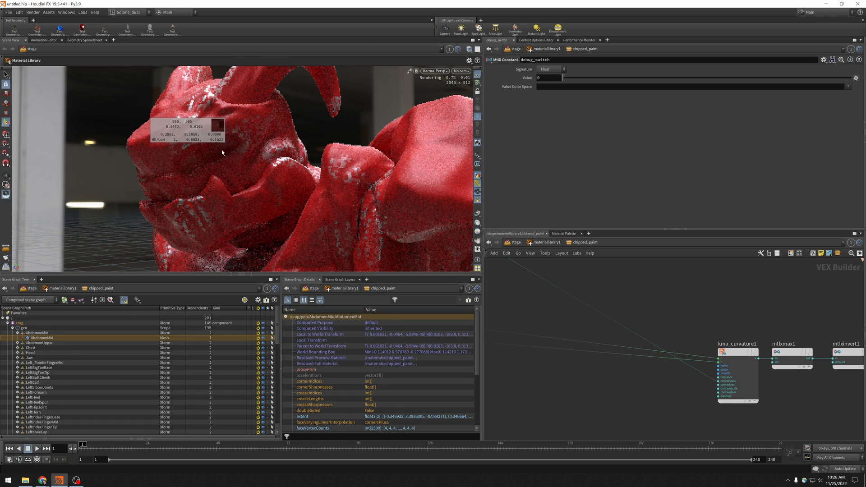
{"action": "right_click_drag", "start_coordinate": [221, 169], "coordinate": [247, 187], "text": "alt"}
{"action": "left_click_drag", "start_coordinate": [247, 187], "coordinate": [331, 197], "text": "alt"}
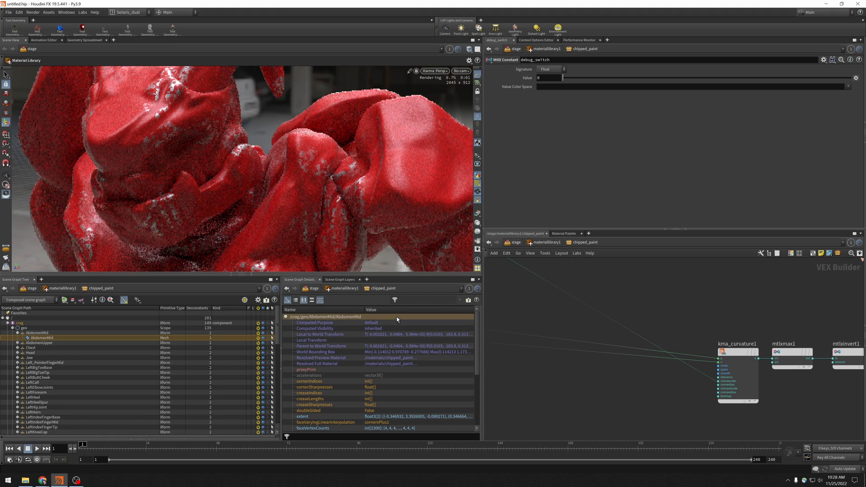
Copy the base color parameter of the red_paint standard surface
{"action": "scroll", "coordinate": [646, 398], "scroll_direction": "down", "scroll_amount": 4}
{"action": "middle_click_drag", "start_coordinate": [653, 402], "coordinate": [551, 301]}
{"action": "middle_click_drag", "start_coordinate": [569, 374], "coordinate": [575, 352]}
{"action": "scroll", "coordinate": [603, 327], "scroll_direction": "up", "scroll_amount": 2}
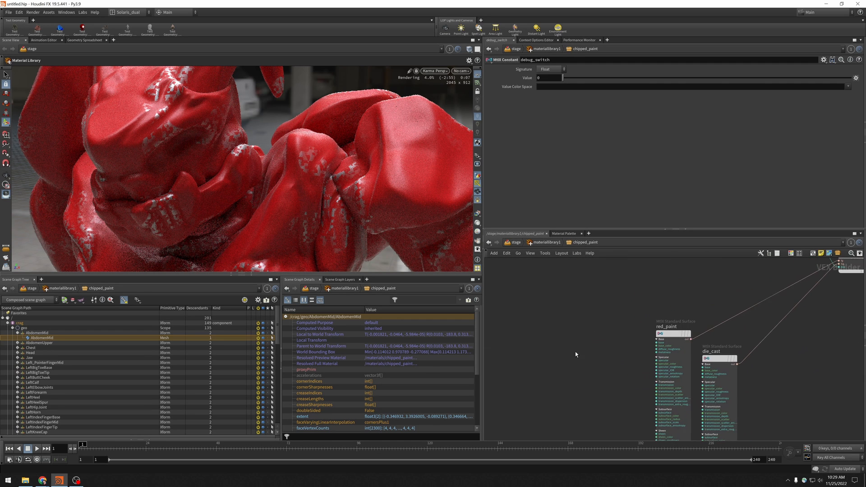
{"action": "left_click", "coordinate": [674, 335]}
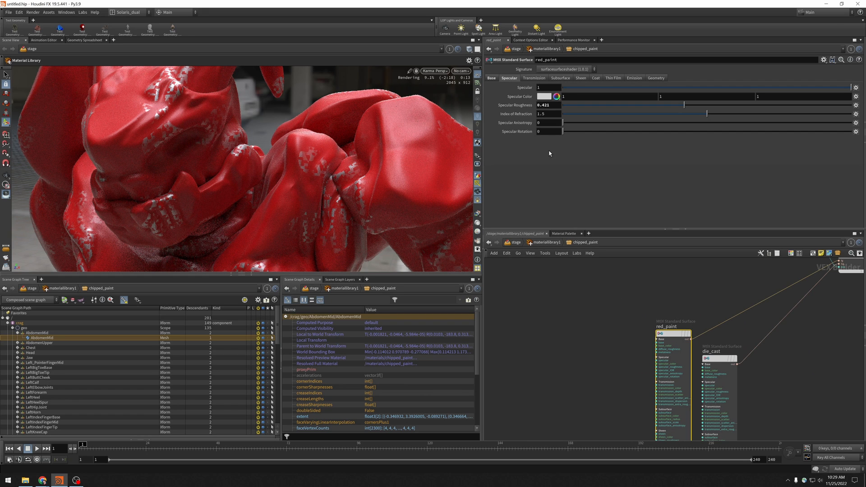
{"action": "left_click", "coordinate": [492, 79]}
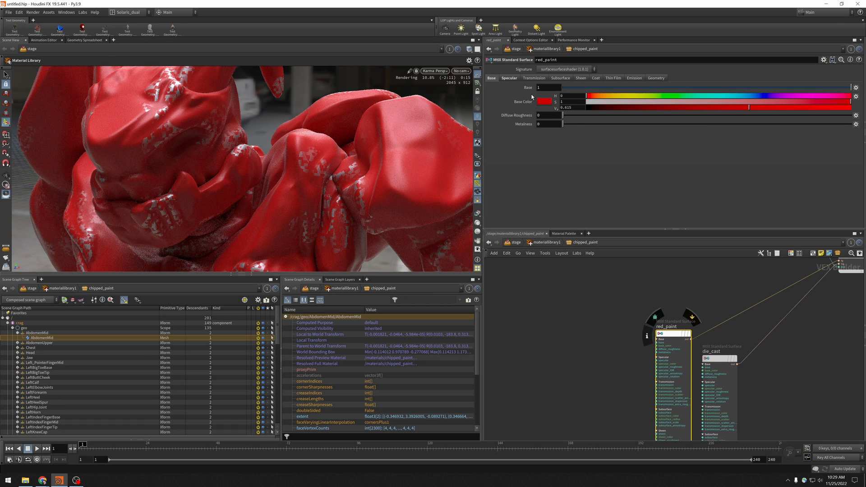
{"action": "right_click", "coordinate": [518, 102]}
{"action": "left_click", "coordinate": [532, 155]}
Add an MtlX Constant node near red_paint, set its signature to Color and paste the copied base color as its value
{"action": "key", "text": "Tab"}
{"action": "type", "text": "const"}
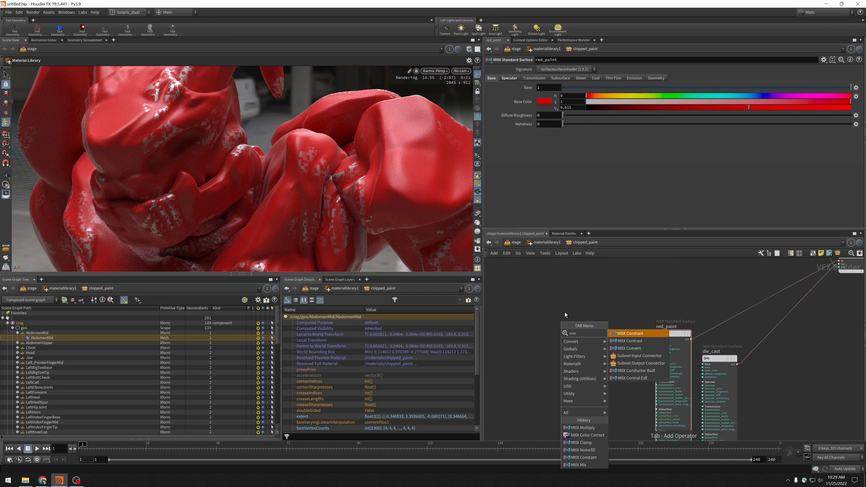
{"action": "key", "text": "Return"}
{"action": "left_click", "coordinate": [564, 314]}
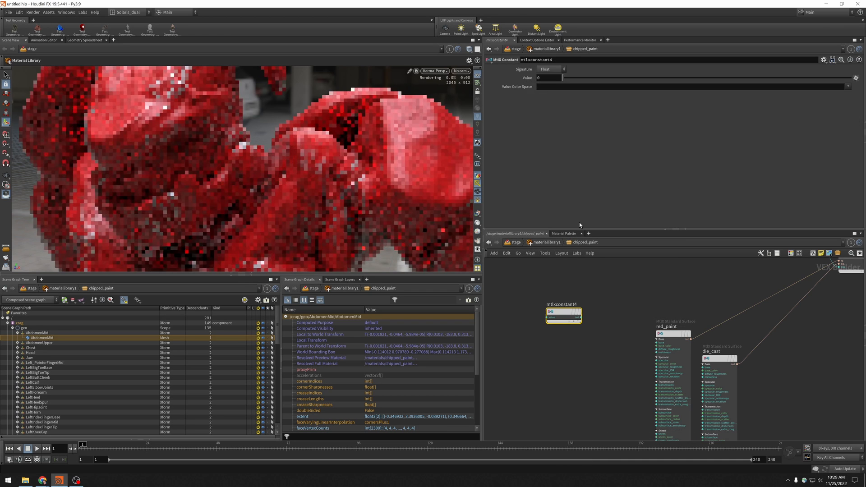
{"action": "left_click", "coordinate": [549, 69]}
{"action": "left_click", "coordinate": [544, 92]}
{"action": "right_click", "coordinate": [525, 77]}
{"action": "left_click", "coordinate": [540, 137]}
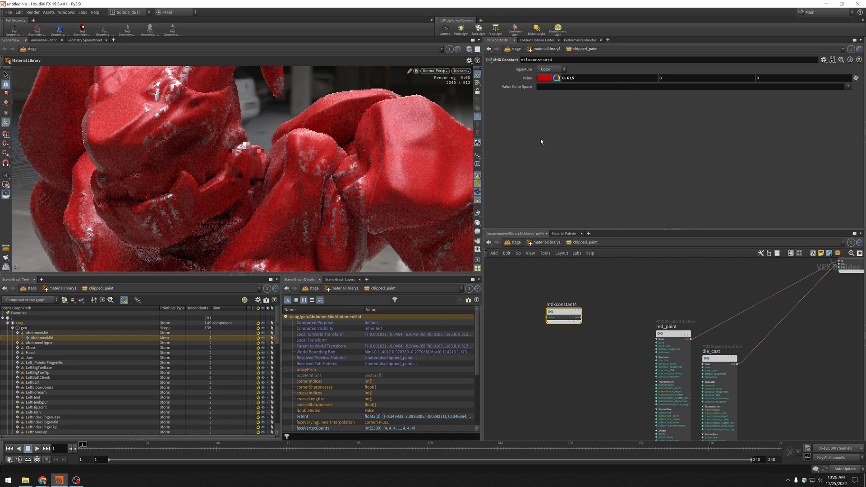
Connect mtlxconstant4 to red_paint's base_color and insert an MtlX Color Correct node on that wire
{"action": "left_click", "coordinate": [582, 320]}
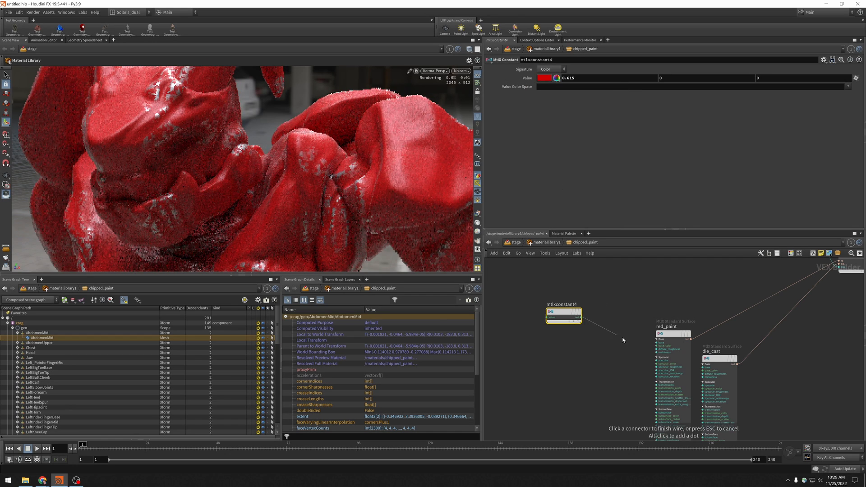
{"action": "left_click", "coordinate": [653, 346]}
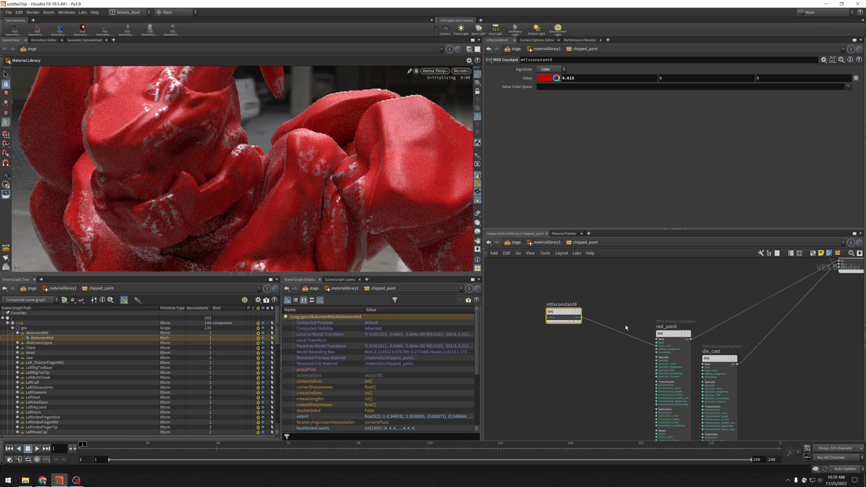
{"action": "middle_click_drag", "start_coordinate": [549, 279], "coordinate": [615, 276]}
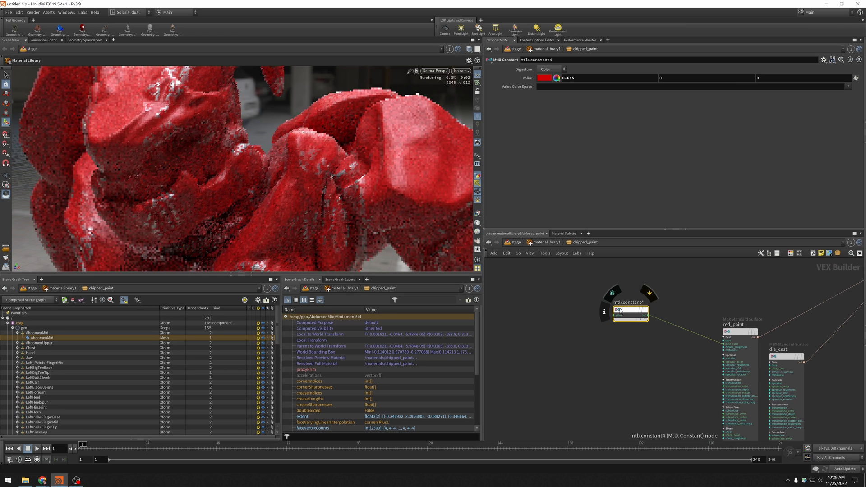
{"action": "left_click_drag", "start_coordinate": [627, 310], "coordinate": [509, 339]}
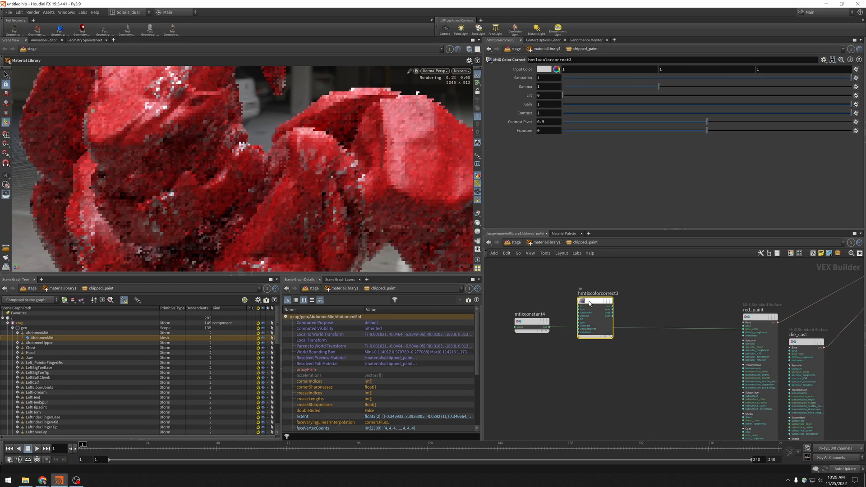
{"action": "left_click_drag", "start_coordinate": [596, 326], "coordinate": [601, 321]}
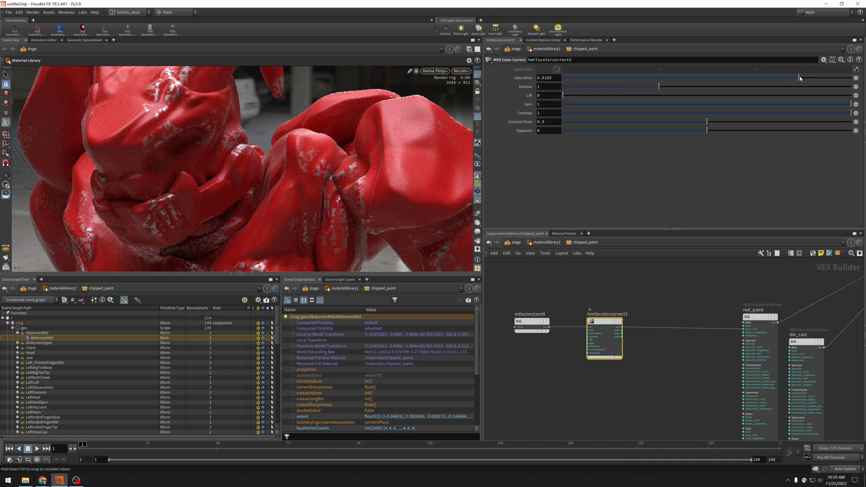
Set the saturation of hmtlxcolorcorrect3 to 0.8146 and its gain to 0.4171
{"action": "left_click_drag", "start_coordinate": [799, 78], "coordinate": [797, 78]}
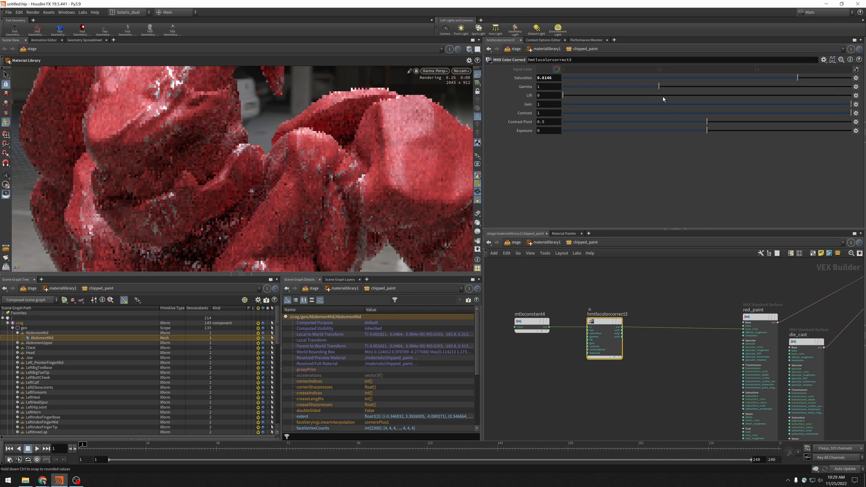
{"action": "left_click_drag", "start_coordinate": [850, 104], "coordinate": [842, 103]}
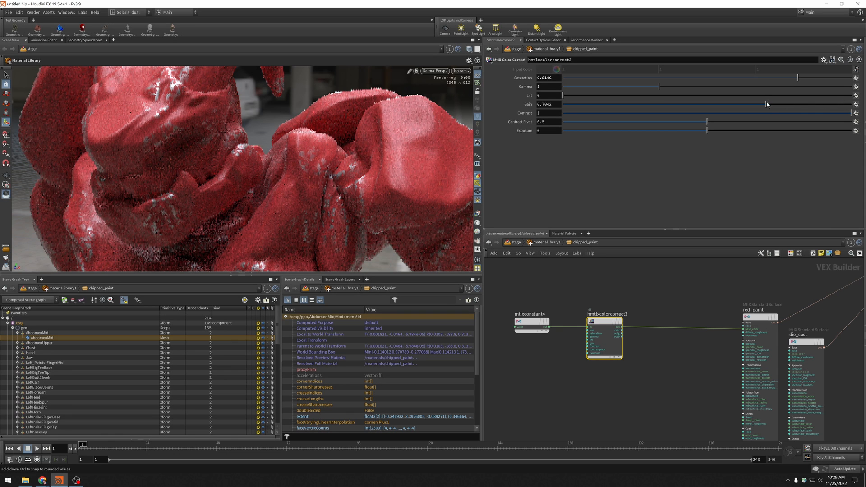
{"action": "left_click_drag", "start_coordinate": [766, 105], "coordinate": [683, 105]}
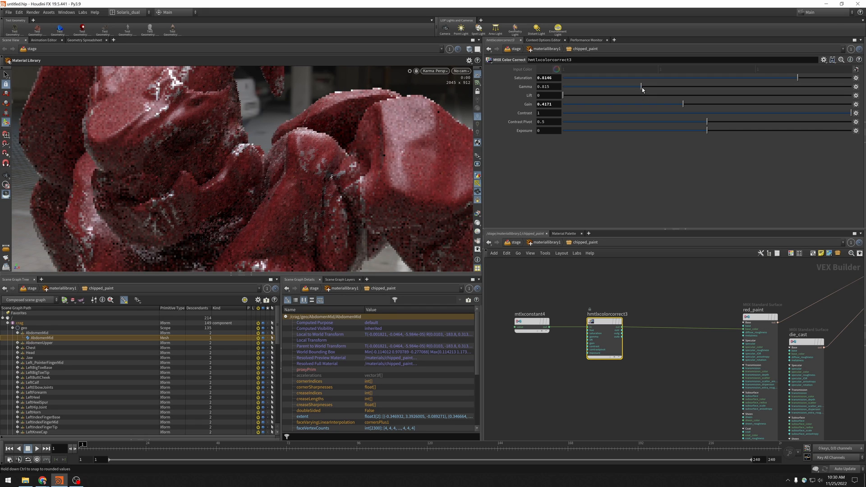
Try a lower gamma on hmtlxcolorcorrect3 and restore it to 1
{"action": "left_click_drag", "start_coordinate": [642, 88], "coordinate": [646, 87]}
{"action": "double_click", "coordinate": [554, 88]}
{"action": "type", "text": "1"}
{"action": "key", "text": "Return"}
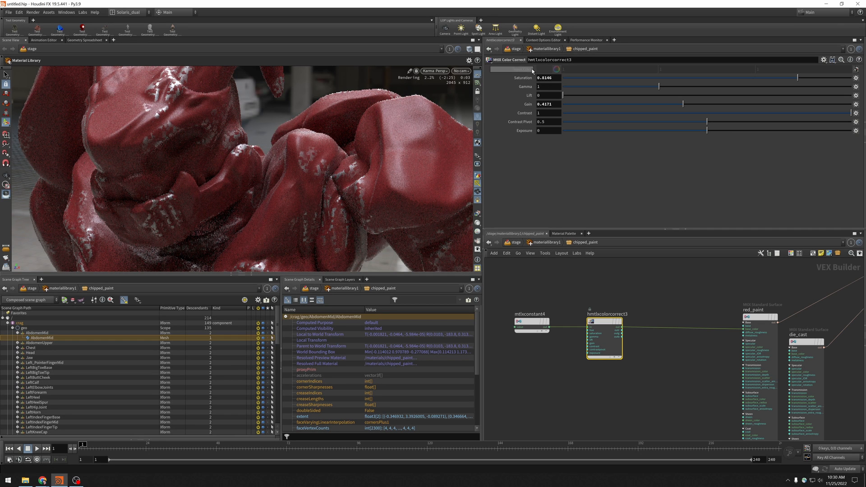
Add another MtlX Constant node below mtlxconstant4 and set its value to 1
{"action": "scroll", "coordinate": [550, 351], "scroll_direction": "up", "scroll_amount": 2}
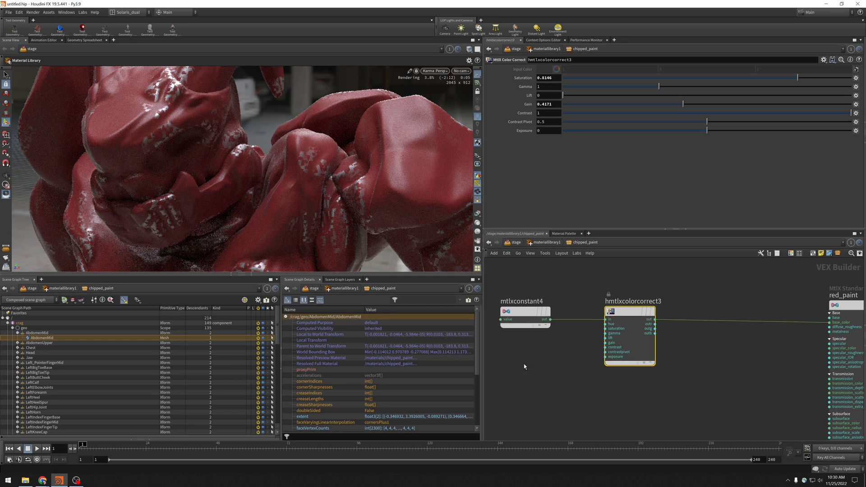
{"action": "key", "text": "Tab"}
{"action": "mouse_move", "coordinate": [530, 355]}
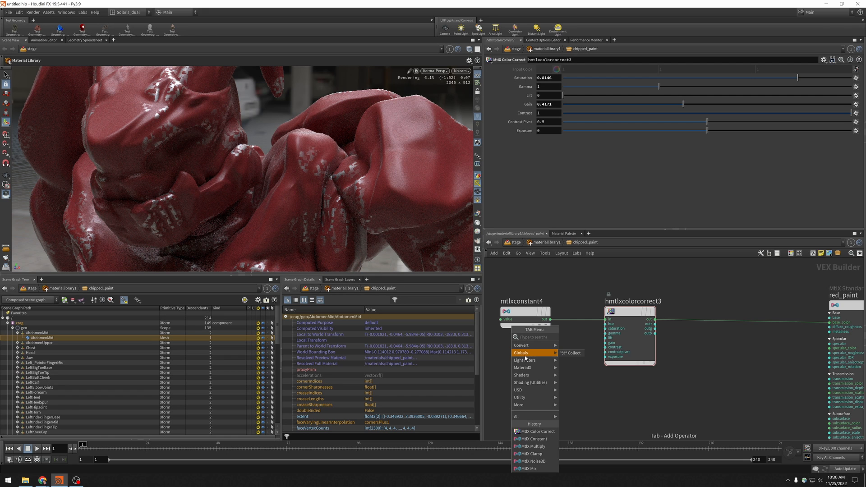
{"action": "key", "text": "Escape"}
{"action": "key", "text": "Tab"}
{"action": "type", "text": "cons"}
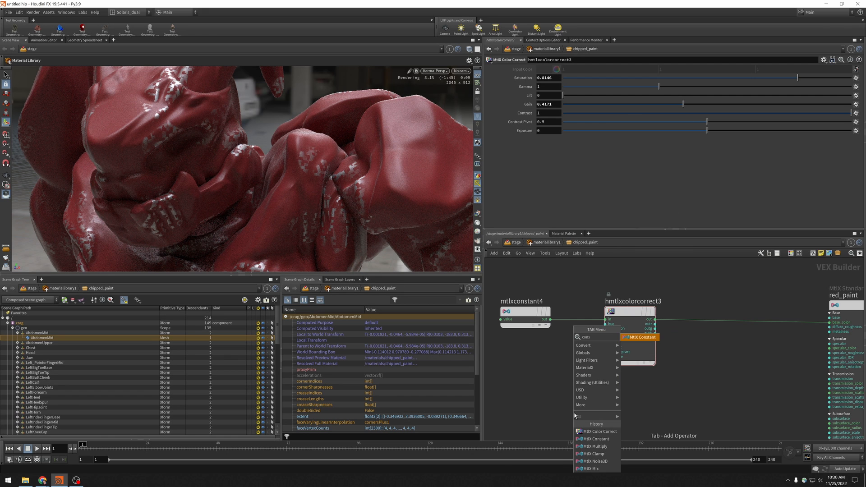
{"action": "key", "text": "Return"}
{"action": "left_click", "coordinate": [526, 375]}
{"action": "type", "text": "1"}
{"action": "key", "text": "Return"}
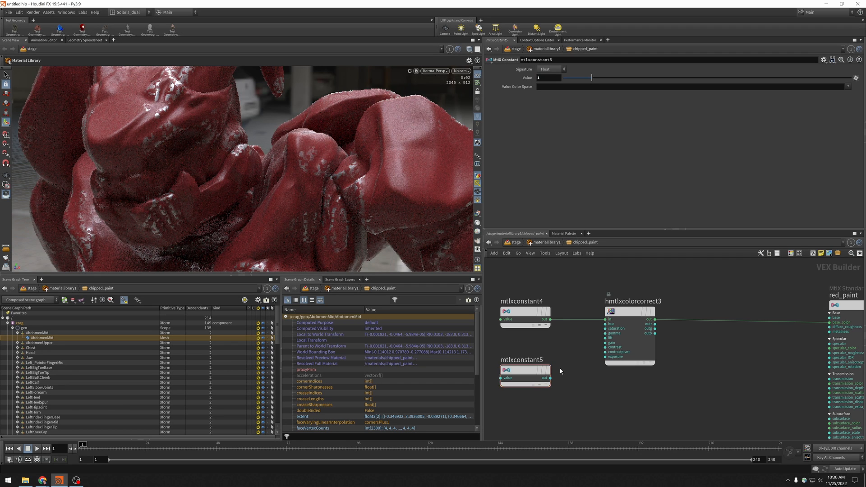
Connect mtlxconstant5 to the hue input of hmtlxcolorcorrect3 and set the constant's value to 1.025
{"action": "left_click", "coordinate": [549, 378]}
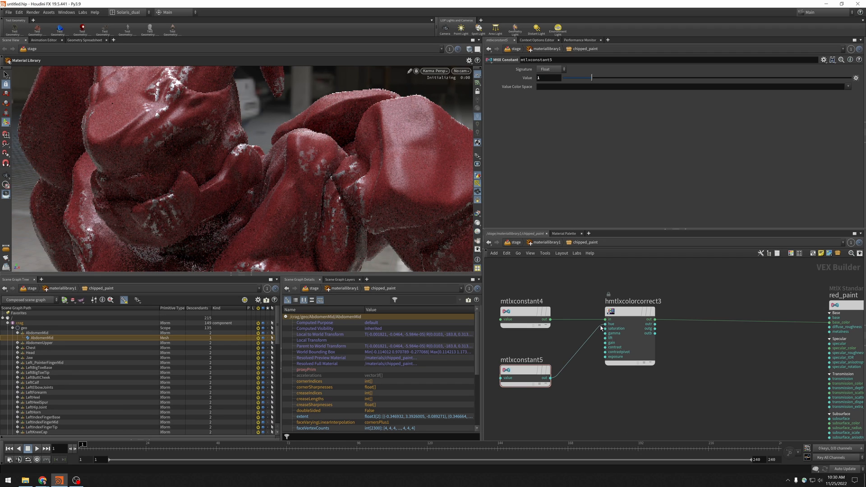
{"action": "left_click", "coordinate": [604, 323]}
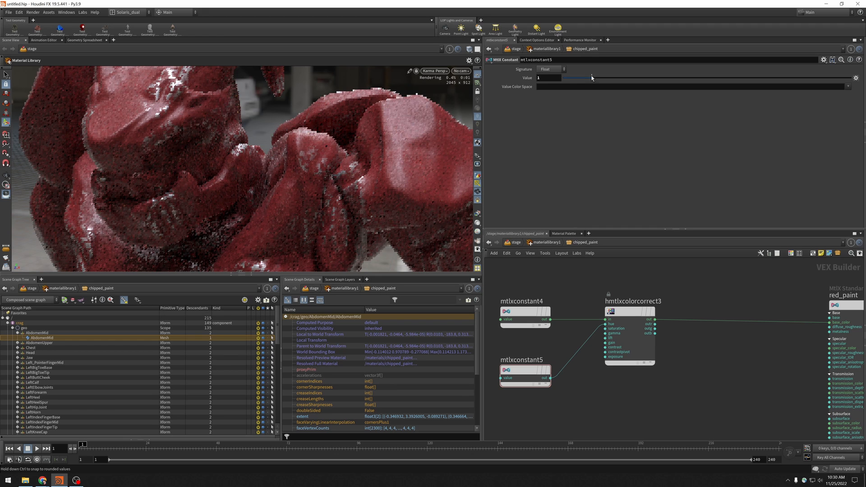
{"action": "left_click_drag", "start_coordinate": [588, 80], "coordinate": [593, 79]}
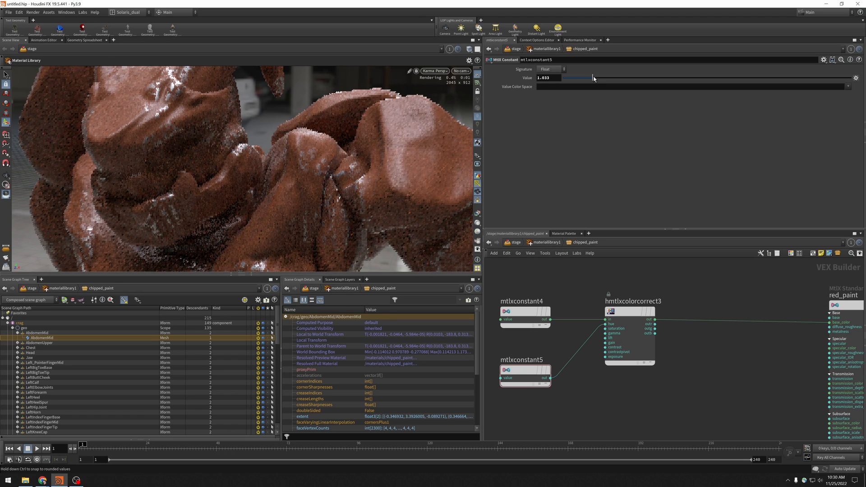
{"action": "left_click_drag", "start_coordinate": [593, 79], "coordinate": [593, 78]}
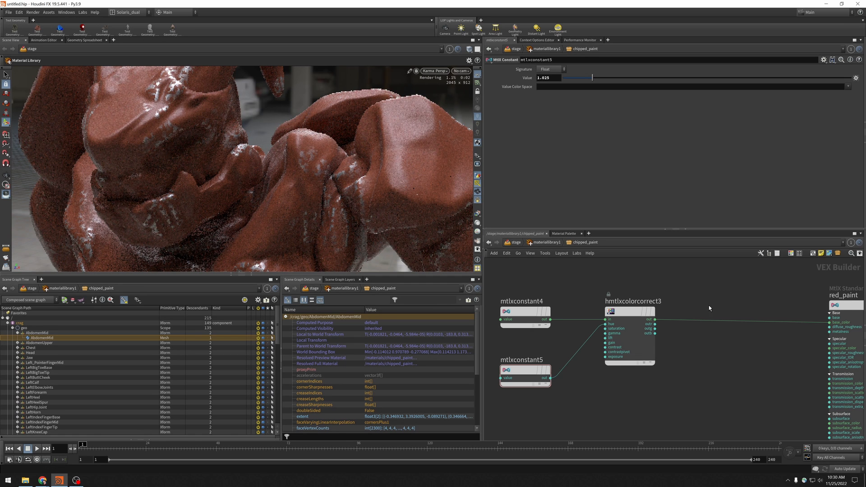
Add an MtlX Mix node between hmtlxcolorcorrect3 and red_paint
{"action": "middle_click_drag", "start_coordinate": [682, 288], "coordinate": [669, 320]}
{"action": "key", "text": "Tab"}
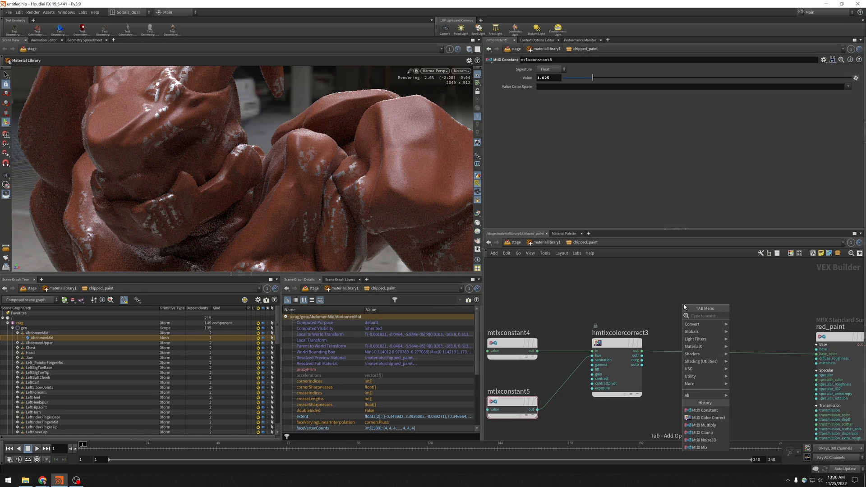
{"action": "type", "text": "mix"}
{"action": "key", "text": "Return"}
{"action": "left_click", "coordinate": [684, 307]}
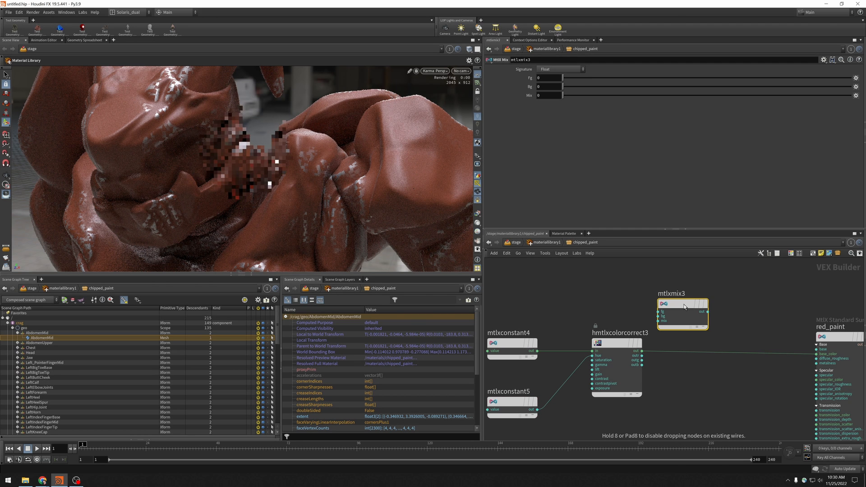
{"action": "left_click_drag", "start_coordinate": [683, 307], "coordinate": [711, 305]}
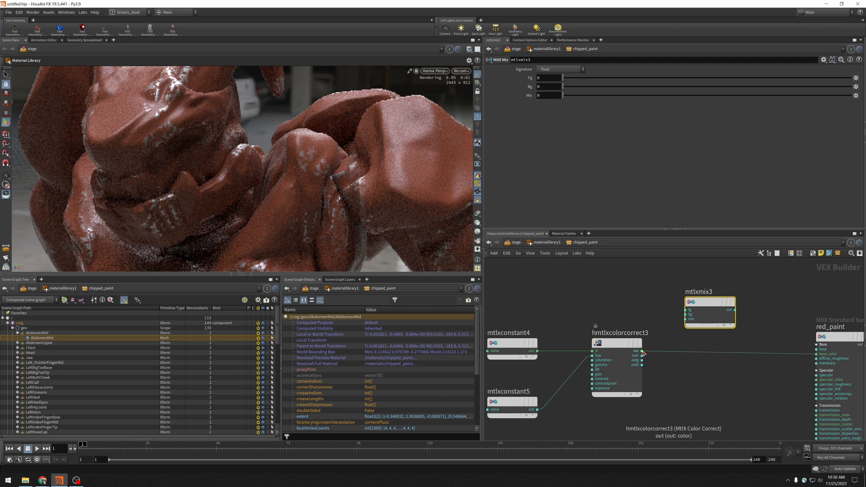
Wire hmtlxcolorcorrect3 to fg and mtlxconstant4 to bg of mtlxmix3, and feed the mix output into red_paint's base_color
{"action": "left_click_drag", "start_coordinate": [642, 351], "coordinate": [667, 315]}
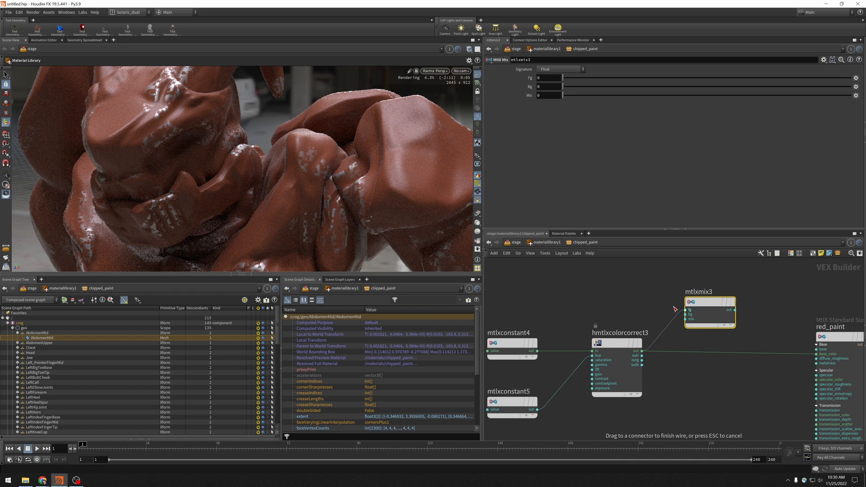
{"action": "left_click_drag", "start_coordinate": [674, 309], "coordinate": [684, 310]}
{"action": "left_click_drag", "start_coordinate": [548, 351], "coordinate": [689, 312]}
{"action": "middle_click_drag", "start_coordinate": [719, 323], "coordinate": [682, 324]}
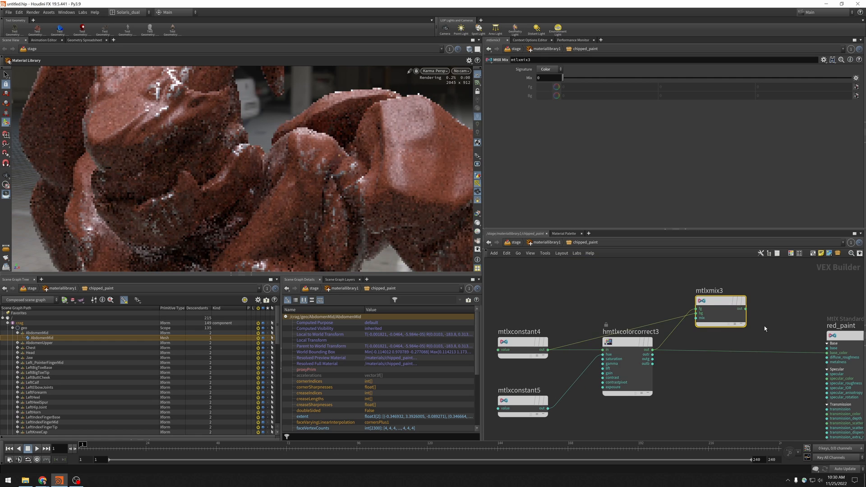
{"action": "middle_click_drag", "start_coordinate": [764, 324], "coordinate": [685, 325]}
{"action": "left_click_drag", "start_coordinate": [738, 346], "coordinate": [747, 353]}
Rearrange hmtlxcolorcorrect3 and mtlxmix3 so the base color nodes are laid out clearly before red_paint
{"action": "middle_click_drag", "start_coordinate": [621, 351], "coordinate": [685, 374]}
{"action": "left_click_drag", "start_coordinate": [619, 371], "coordinate": [621, 388]}
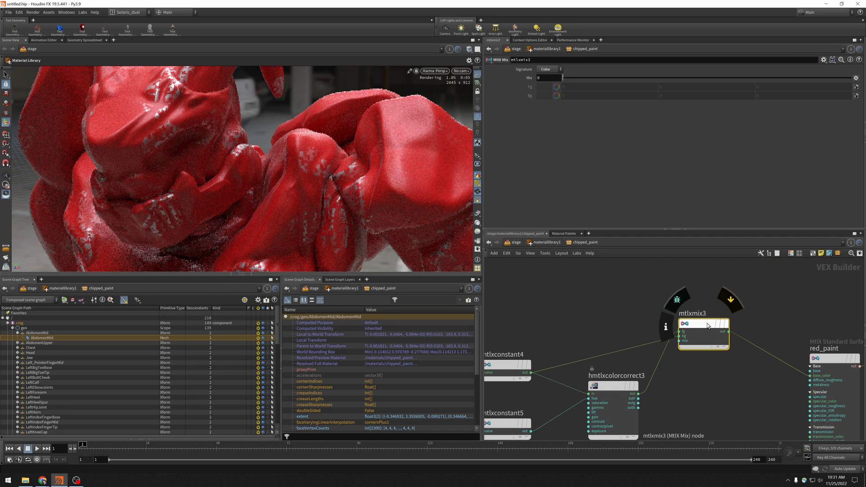
{"action": "left_click_drag", "start_coordinate": [707, 323], "coordinate": [672, 316]}
{"action": "scroll", "coordinate": [595, 302], "scroll_direction": "down", "scroll_amount": 5}
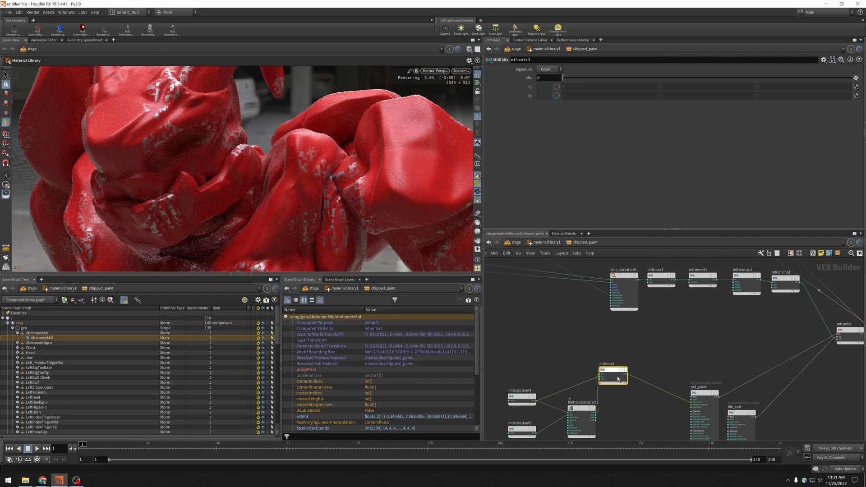
{"action": "left_click_drag", "start_coordinate": [619, 378], "coordinate": [650, 377]}
Add a Karma Curvature node above the red paint's base color nodes
{"action": "middle_click_drag", "start_coordinate": [677, 322], "coordinate": [652, 347]}
{"action": "left_click", "coordinate": [564, 340]}
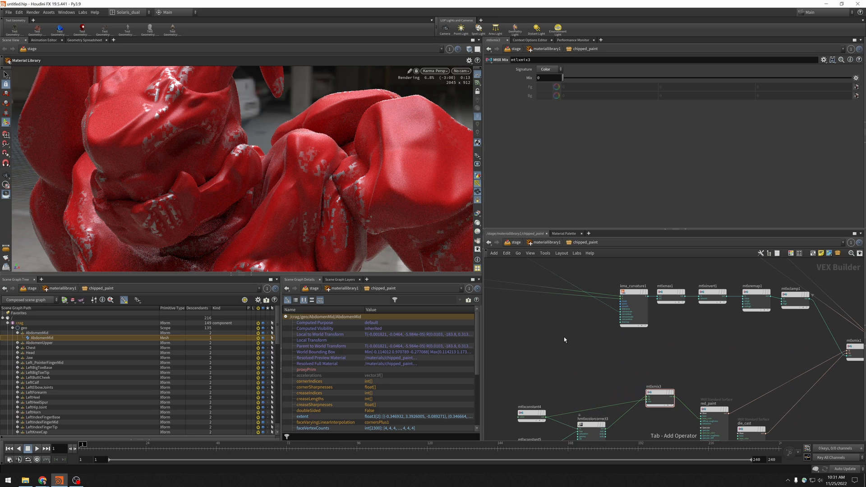
{"action": "key", "text": "Tab"}
{"action": "type", "text": "curv"}
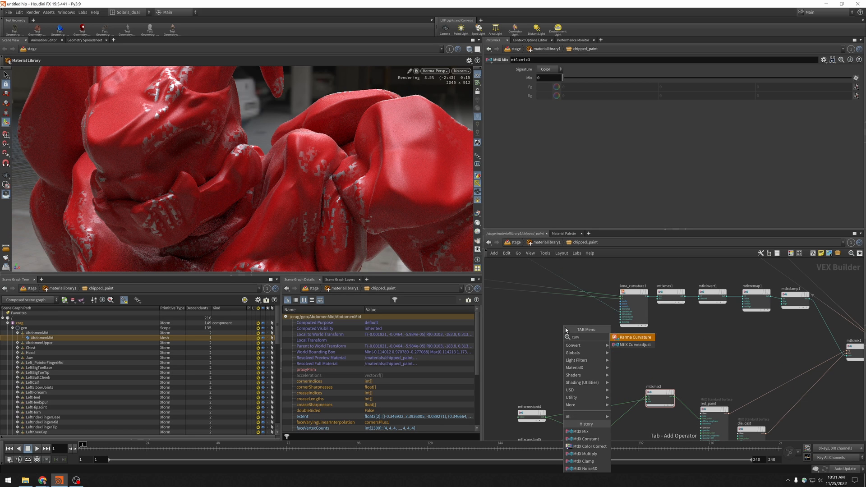
{"action": "key", "text": "Return"}
{"action": "left_click", "coordinate": [566, 328]}
{"action": "left_click_drag", "start_coordinate": [571, 333], "coordinate": [591, 357]}
Try to connect mtlxposition1 and mtlxnormal1 together to kma_curvature2
{"action": "middle_click_drag", "start_coordinate": [570, 339], "coordinate": [738, 432]}
{"action": "middle_click_drag", "start_coordinate": [632, 344], "coordinate": [746, 357]}
{"action": "middle_click_drag", "start_coordinate": [567, 346], "coordinate": [779, 361]}
{"action": "left_click_drag", "start_coordinate": [582, 345], "coordinate": [695, 412]}
{"action": "middle_click_drag", "start_coordinate": [668, 399], "coordinate": [566, 343]}
{"action": "left_click", "coordinate": [535, 324]}
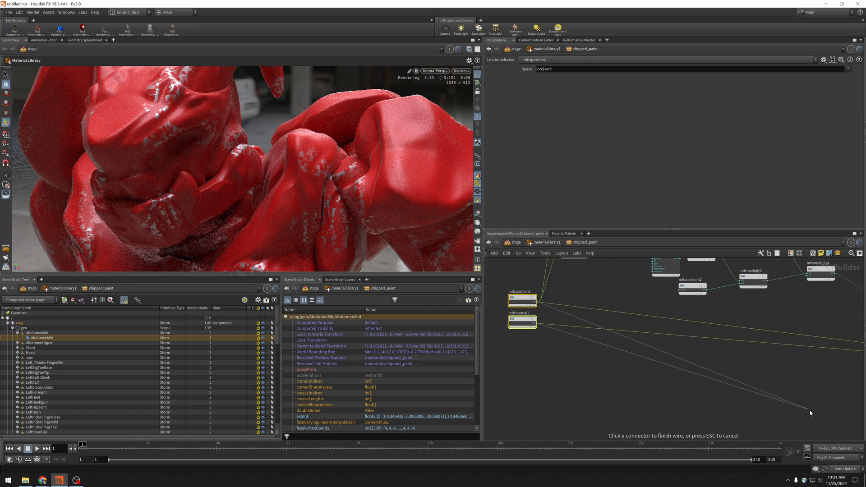
{"action": "middle_click_drag", "start_coordinate": [805, 408], "coordinate": [512, 316]}
{"action": "left_click", "coordinate": [637, 327]}
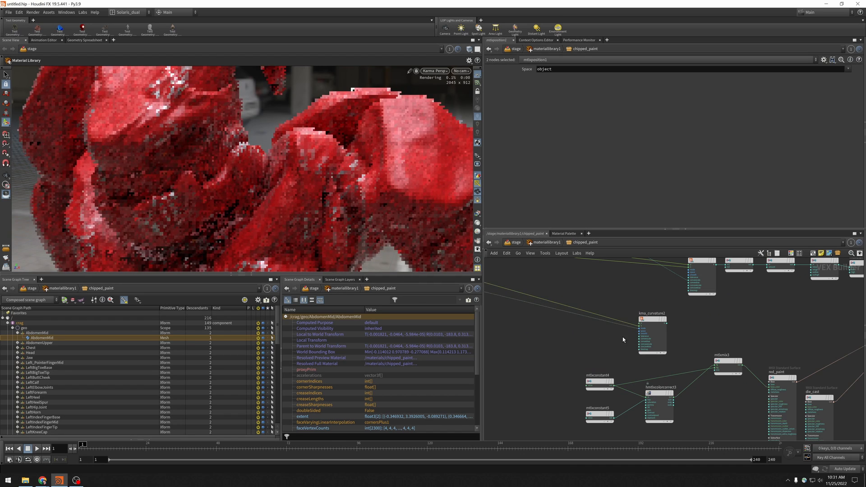
Cut the two wires running into kma_curvature2
{"action": "scroll", "coordinate": [628, 332], "scroll_direction": "up", "scroll_amount": 3}
{"action": "key", "text": "y"}
{"action": "left_click_drag", "start_coordinate": [563, 327], "coordinate": [554, 277]}
{"action": "scroll", "coordinate": [546, 303], "scroll_direction": "down", "scroll_amount": 3}
{"action": "middle_click_drag", "start_coordinate": [544, 304], "coordinate": [700, 362]}
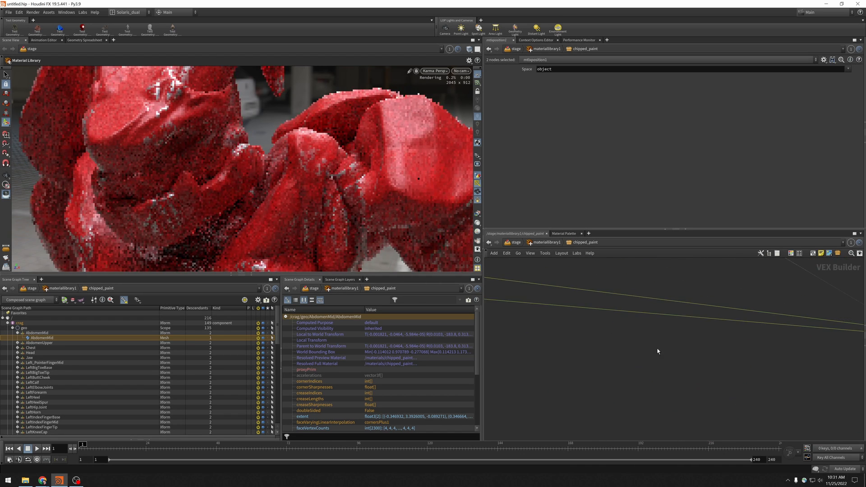
Wire mtlxposition1 to the p input and mtlxnormal1 to the n input of kma_curvature2
{"action": "middle_click_drag", "start_coordinate": [559, 320], "coordinate": [775, 381]}
{"action": "left_click", "coordinate": [562, 326]}
{"action": "middle_click_drag", "start_coordinate": [815, 402], "coordinate": [530, 316]}
{"action": "middle_click_drag", "start_coordinate": [756, 358], "coordinate": [610, 327]}
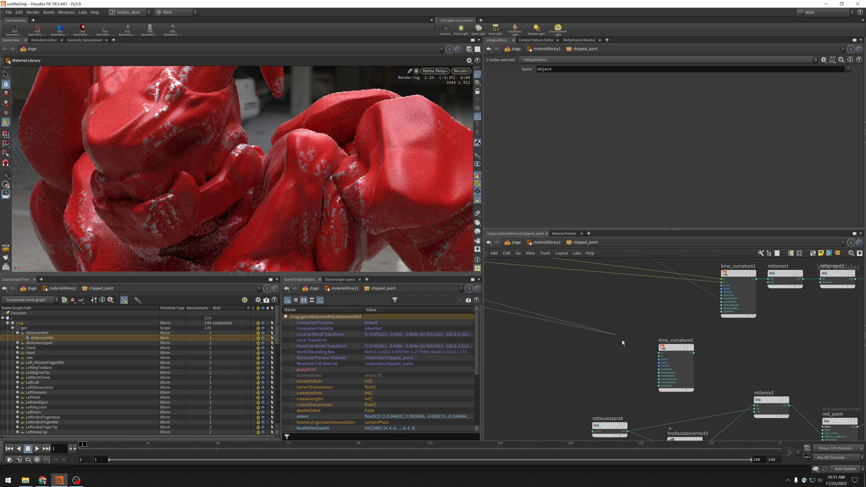
{"action": "scroll", "coordinate": [619, 338], "scroll_direction": "up", "scroll_amount": 3}
{"action": "left_click", "coordinate": [699, 372]}
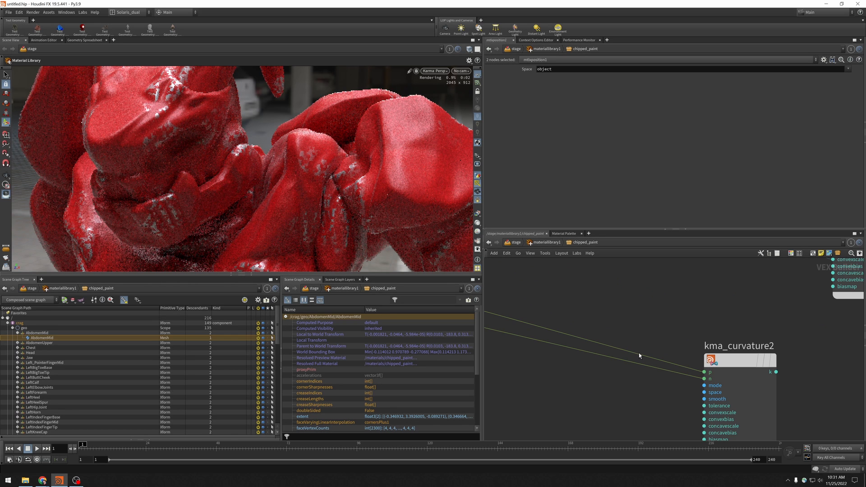
Set the Space of kma_curvature2 to -1 to 1
{"action": "middle_click_drag", "start_coordinate": [677, 312], "coordinate": [515, 264]}
{"action": "scroll", "coordinate": [719, 333], "scroll_direction": "down", "scroll_amount": 3}
{"action": "middle_click_drag", "start_coordinate": [718, 332], "coordinate": [640, 323]}
{"action": "scroll", "coordinate": [620, 321], "scroll_direction": "up", "scroll_amount": 2}
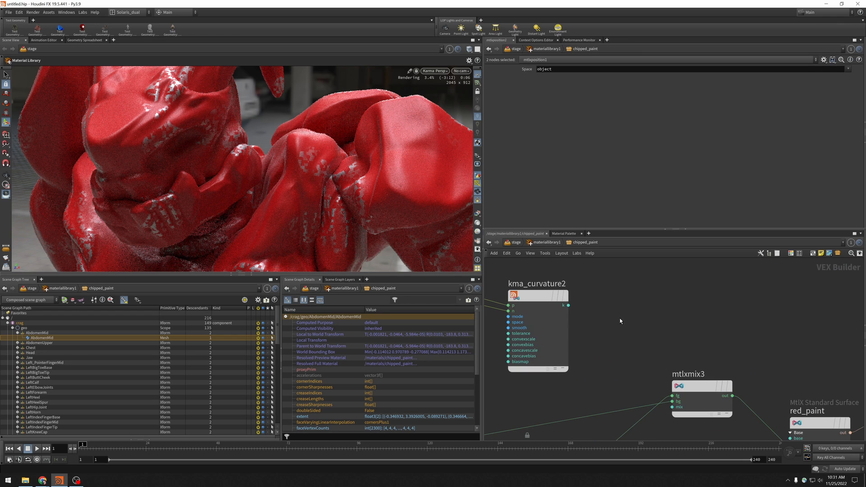
{"action": "middle_click_drag", "start_coordinate": [625, 286], "coordinate": [611, 369]}
{"action": "scroll", "coordinate": [630, 353], "scroll_direction": "down", "scroll_amount": 3}
{"action": "left_click", "coordinate": [522, 376]}
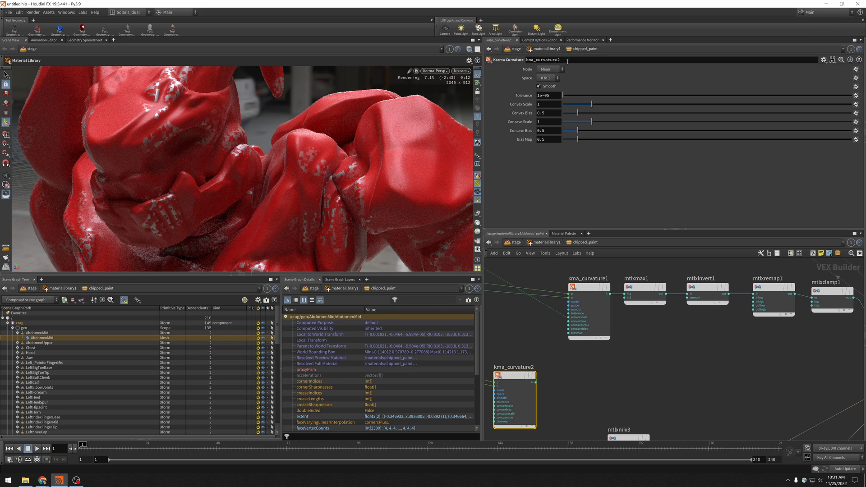
{"action": "left_click", "coordinate": [549, 78]}
{"action": "left_click", "coordinate": [546, 87]}
Add an MtlX Remap node beside kma_curvature2 and connect the curvature output to its input
{"action": "middle_click_drag", "start_coordinate": [555, 401], "coordinate": [563, 374]}
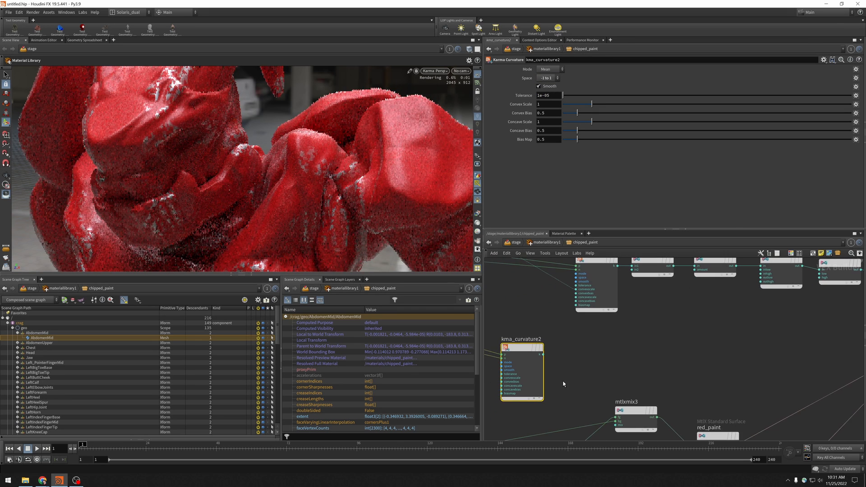
{"action": "key", "text": "Tab"}
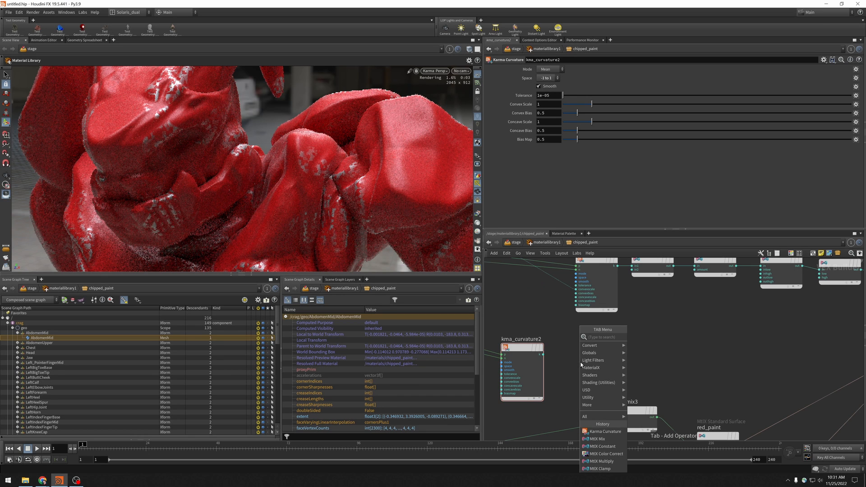
{"action": "type", "text": "re"}
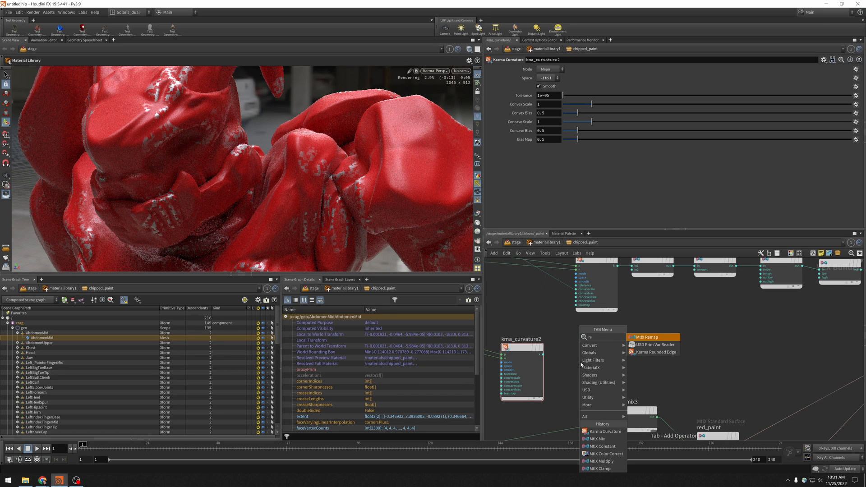
{"action": "key", "text": "Return"}
{"action": "left_click", "coordinate": [579, 367]}
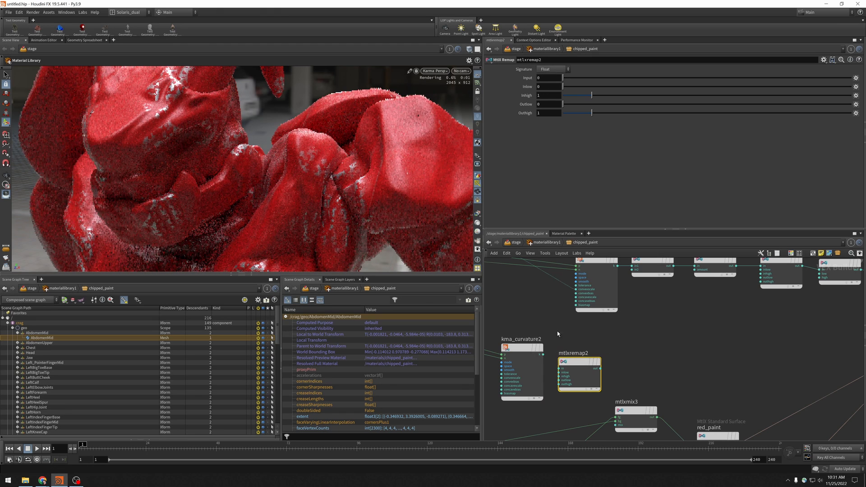
{"action": "left_click", "coordinate": [543, 354]}
{"action": "left_click", "coordinate": [559, 369]}
Set mtlxremap2's Inlow to -1, Outlow to 1 and Outhigh to -1
{"action": "left_click", "coordinate": [549, 86]}
{"action": "type", "text": "-"}
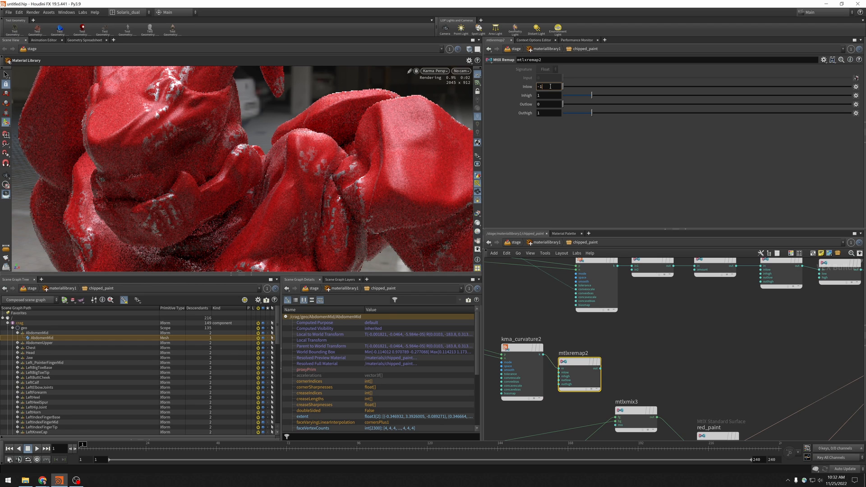
{"action": "type", "text": "1"}
{"action": "key", "text": "Tab"}
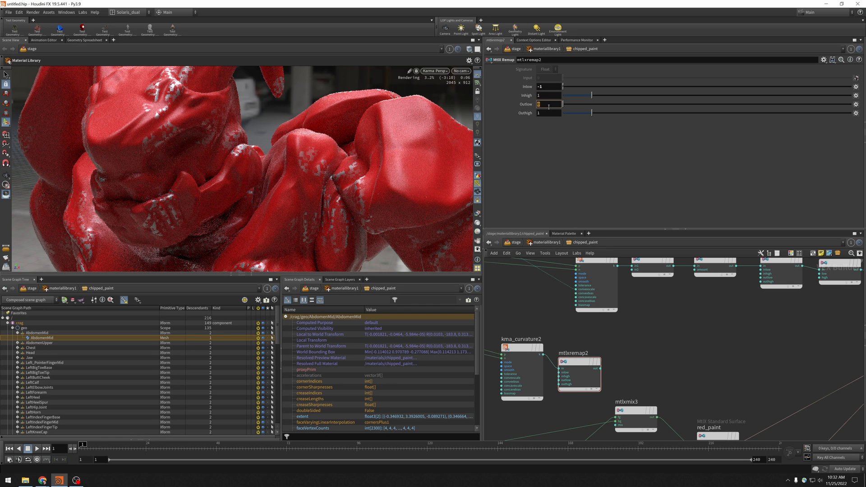
{"action": "left_click", "coordinate": [548, 104]}
{"action": "type", "text": "1"}
{"action": "key", "text": "Tab"}
{"action": "type", "text": "0"}
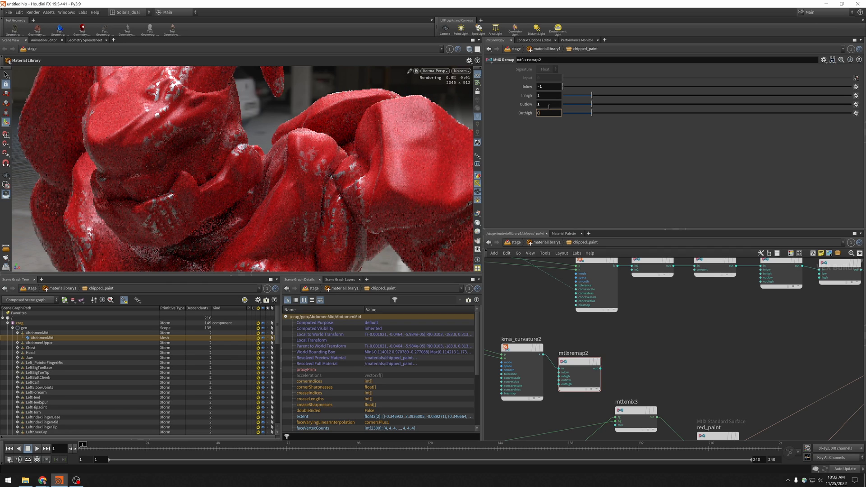
{"action": "key", "text": "Tab"}
{"action": "middle_click_drag", "start_coordinate": [682, 310], "coordinate": [676, 340]}
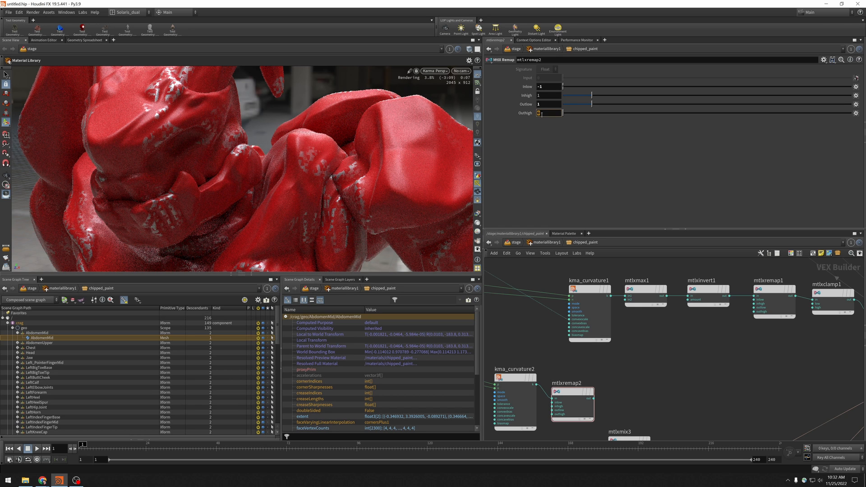
{"action": "key", "text": "Return"}
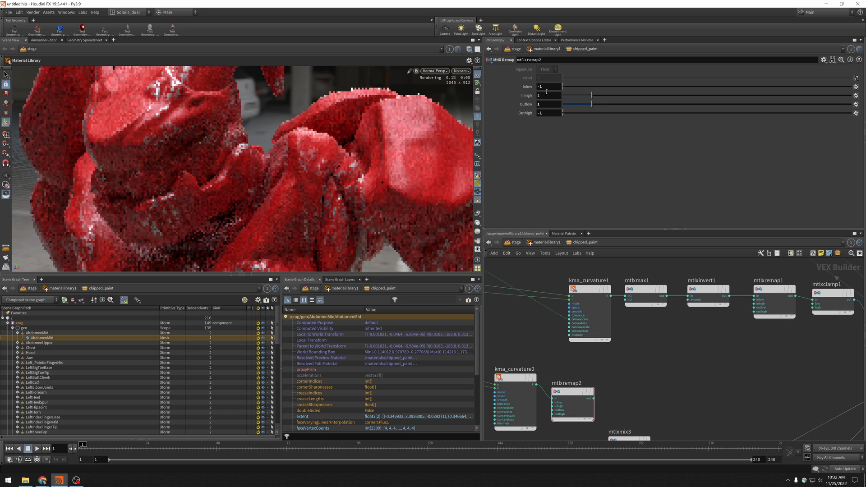
Add an MtlX Invert node above mtlxremap2 and connect kma_curvature2's output to it
{"action": "middle_click_drag", "start_coordinate": [635, 392], "coordinate": [641, 364]}
{"action": "key", "text": "Tab"}
{"action": "type", "text": "inv"}
{"action": "key", "text": "Return"}
{"action": "left_click", "coordinate": [664, 367]}
{"action": "left_click_drag", "start_coordinate": [664, 368], "coordinate": [653, 346]}
{"action": "left_click_drag", "start_coordinate": [543, 356], "coordinate": [578, 333]}
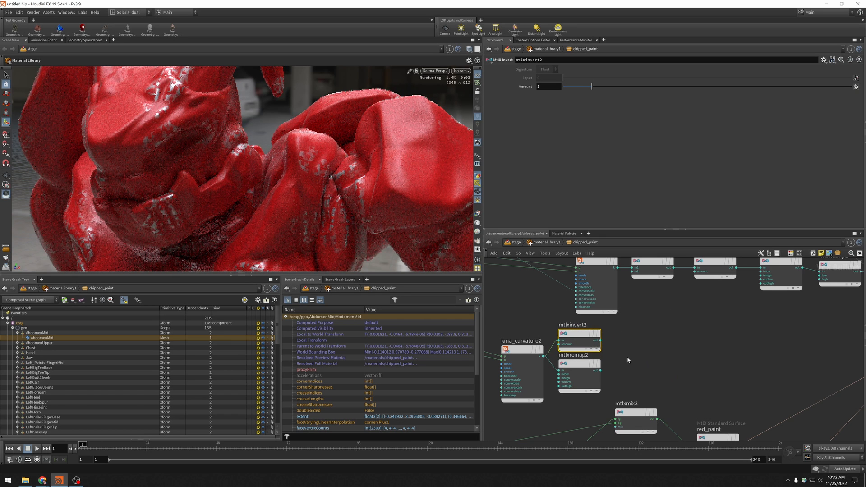
Connect mtlxinvert2's output to debug_shader to preview the inverted curvature
{"action": "scroll", "coordinate": [627, 360], "scroll_direction": "down", "scroll_amount": 5}
{"action": "middle_click_drag", "start_coordinate": [612, 351], "coordinate": [635, 419]}
{"action": "scroll", "coordinate": [586, 324], "scroll_direction": "down", "scroll_amount": 2}
{"action": "middle_click_drag", "start_coordinate": [585, 323], "coordinate": [633, 327]}
{"action": "left_click", "coordinate": [647, 411]}
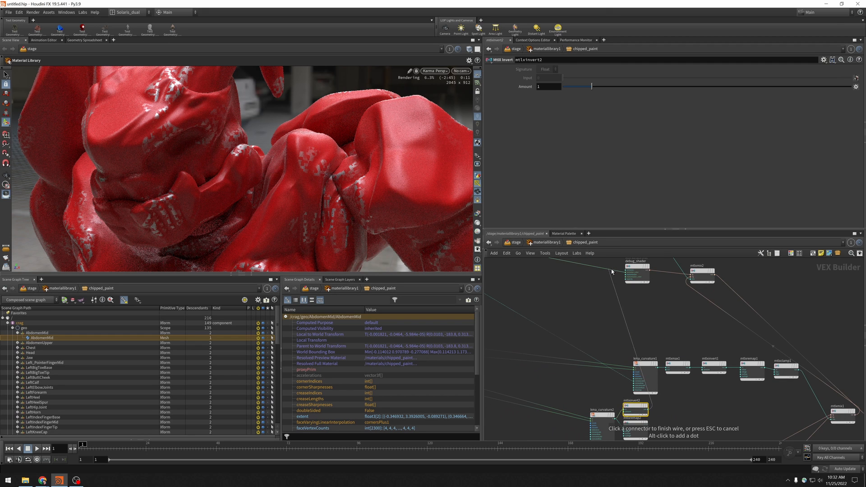
{"action": "middle_click_drag", "start_coordinate": [574, 307], "coordinate": [720, 455]}
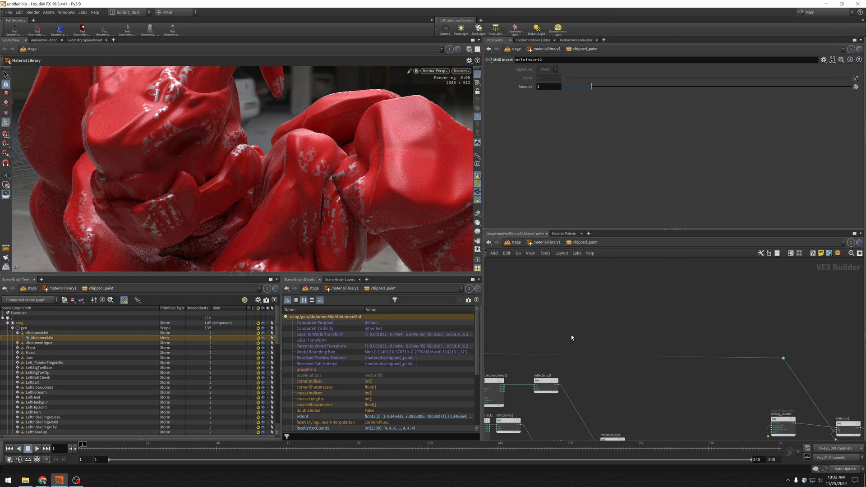
Move debug_switch next to the curvature nodes and set its value to 1 to show the debug shader
{"action": "middle_click_drag", "start_coordinate": [591, 350], "coordinate": [777, 348]}
{"action": "left_click_drag", "start_coordinate": [598, 347], "coordinate": [813, 377]}
{"action": "middle_click_drag", "start_coordinate": [812, 374], "coordinate": [620, 285]}
{"action": "left_click_drag", "start_coordinate": [610, 278], "coordinate": [713, 418]}
{"action": "middle_click_drag", "start_coordinate": [713, 418], "coordinate": [596, 321]}
{"action": "left_click", "coordinate": [588, 321]}
{"action": "scroll", "coordinate": [588, 320], "scroll_direction": "up", "scroll_amount": 2}
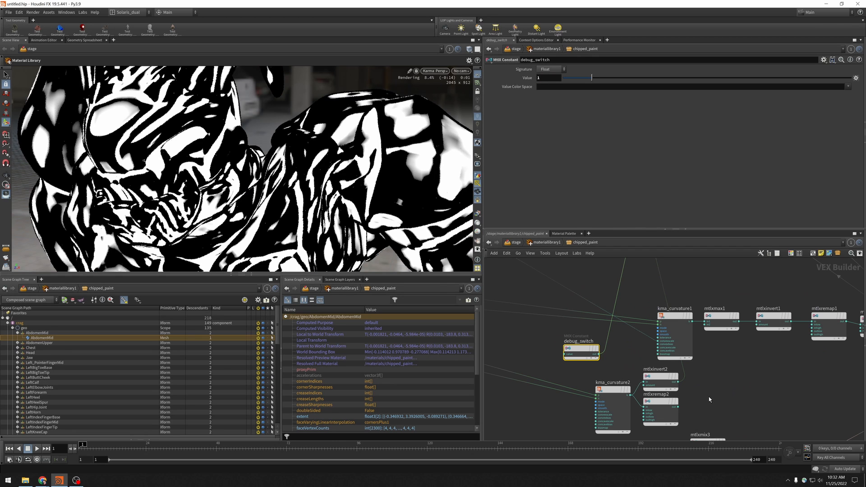
Connect mtlxremap2's output to debug_shader in place of mtlxinvert2
{"action": "middle_click_drag", "start_coordinate": [737, 399], "coordinate": [647, 400]}
{"action": "left_click", "coordinate": [587, 408]}
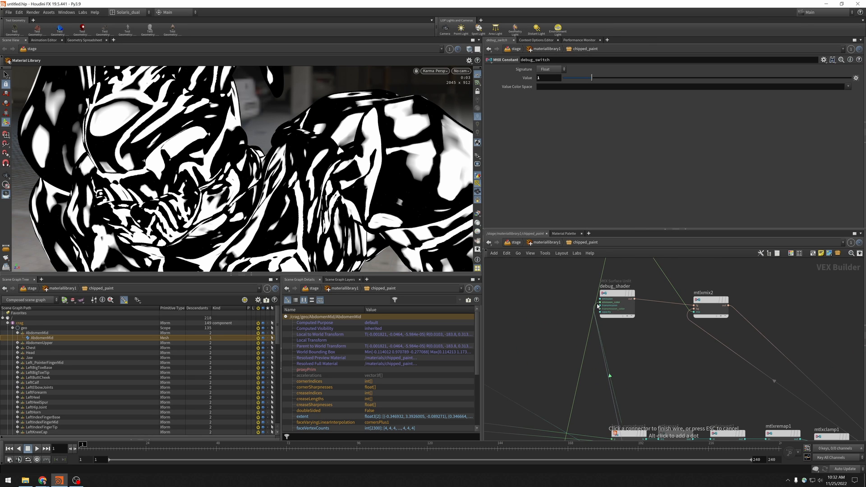
{"action": "left_click", "coordinate": [597, 306]}
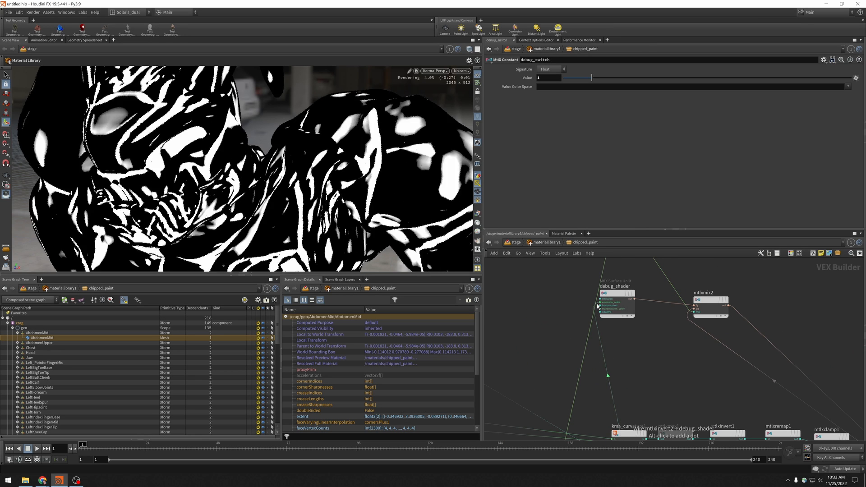
Delete the mtlxinvert2 node above mtlxremap2 and select mtlxremap2 to show its parameters
{"action": "middle_click_drag", "start_coordinate": [647, 390], "coordinate": [610, 276]}
{"action": "left_click", "coordinate": [592, 384]}
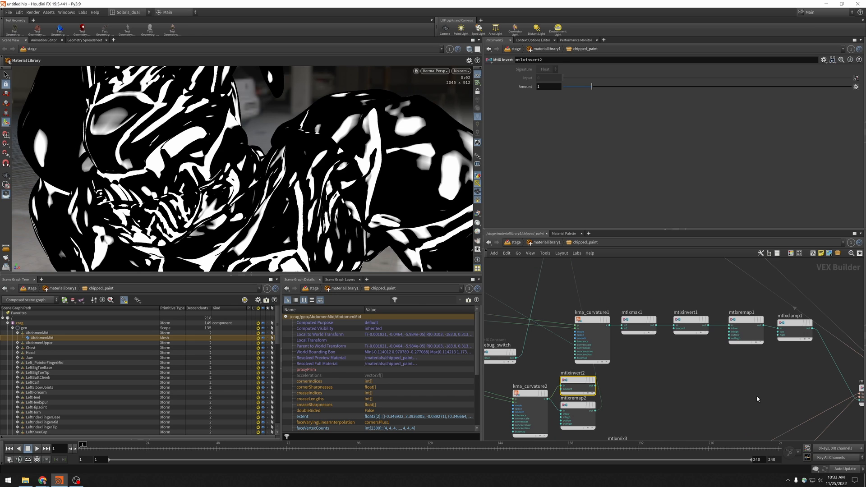
{"action": "key", "text": "Delete"}
{"action": "left_click", "coordinate": [584, 408]}
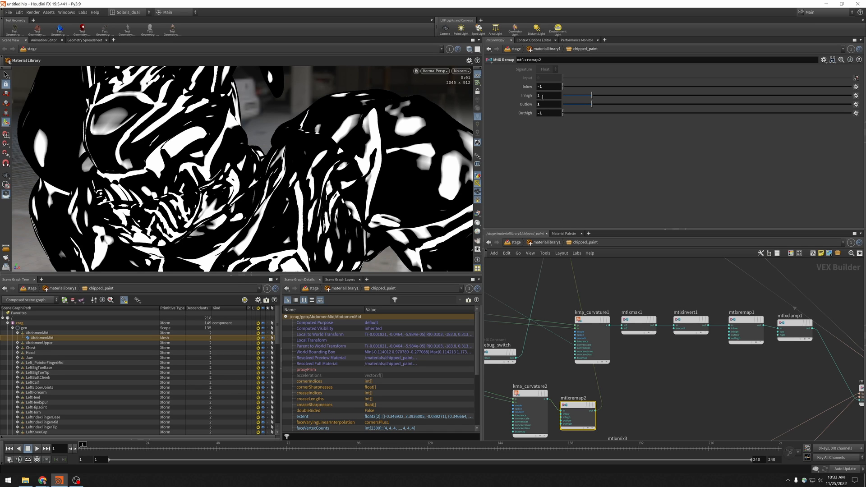
Duplicate mtlxmax1, mtlxinvert1, mtlxremap1 and mtlxclamp1 beside mtlxremap2, and feed mtlxremap2's output into the copied max node
{"action": "middle_click_drag", "start_coordinate": [637, 325], "coordinate": [618, 308]}
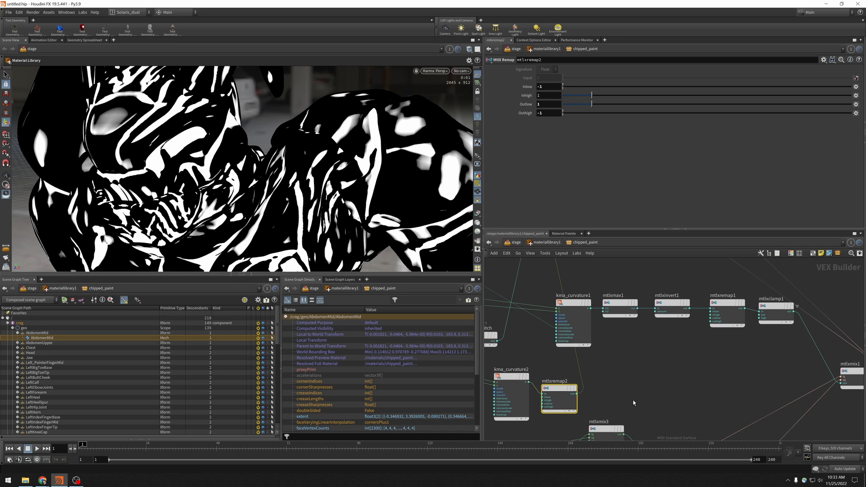
{"action": "left_click", "coordinate": [618, 308]}
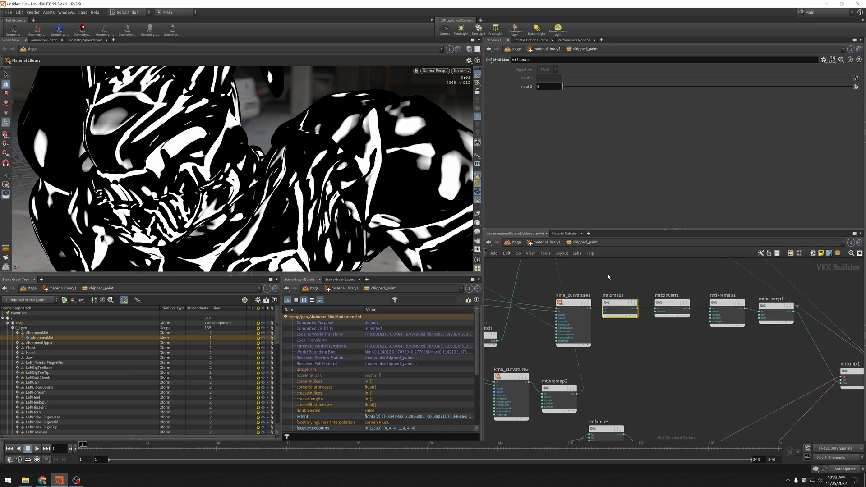
{"action": "left_click_drag", "start_coordinate": [608, 274], "coordinate": [773, 336]}
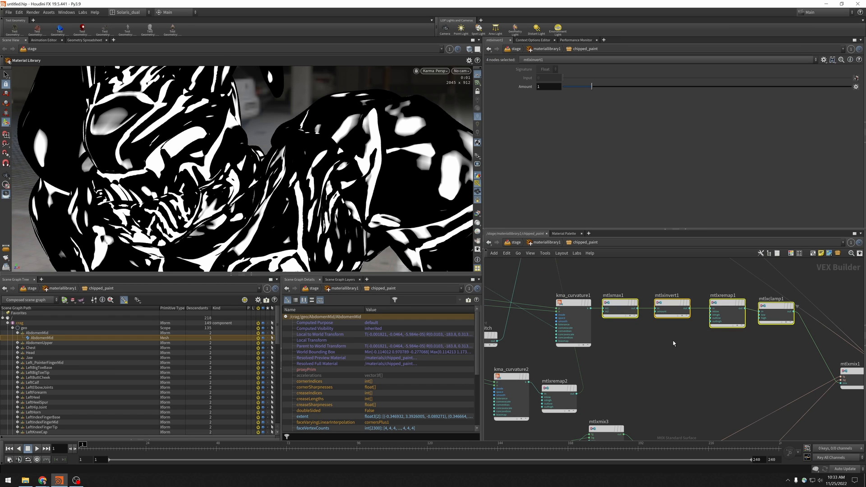
{"action": "left_click_drag", "start_coordinate": [633, 307], "coordinate": [637, 377], "text": "alt"}
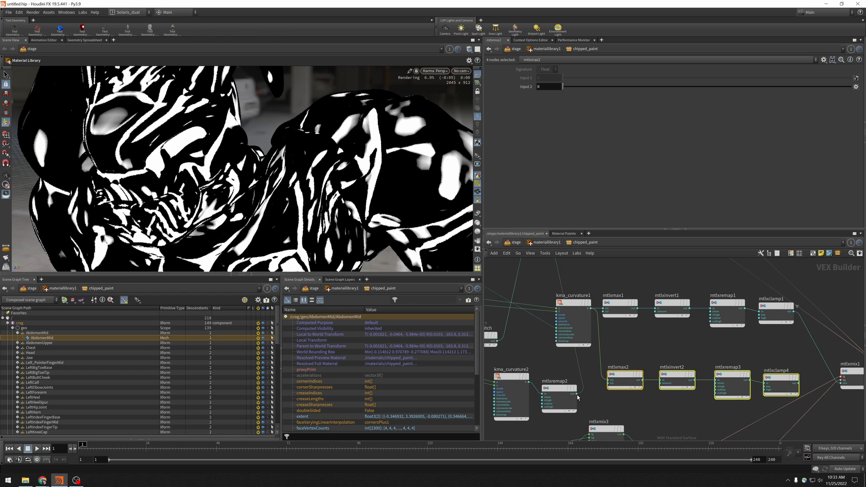
{"action": "scroll", "coordinate": [633, 360], "scroll_direction": "down", "scroll_amount": 2}
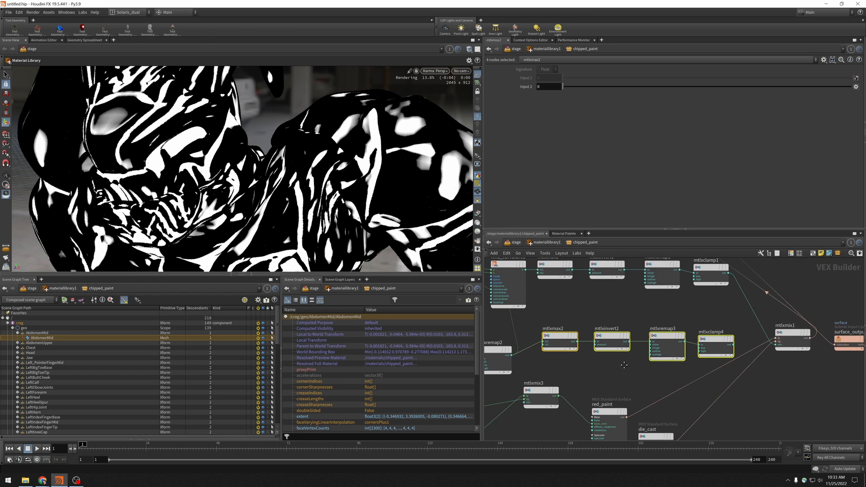
{"action": "middle_click_drag", "start_coordinate": [633, 360], "coordinate": [608, 388]}
Try to connect the copied chain's mtlxclamp4 output to debug_shader, and cut the surplus wires running into debug_shader
{"action": "left_click", "coordinate": [703, 368]}
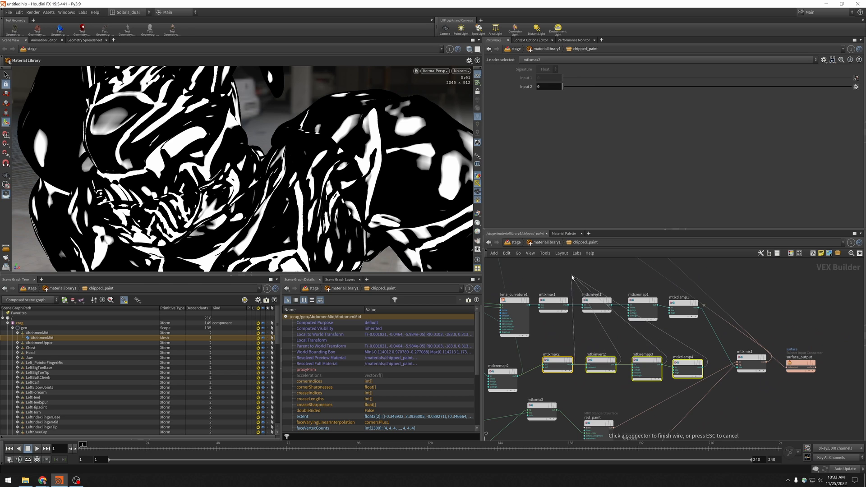
{"action": "middle_click_drag", "start_coordinate": [572, 276], "coordinate": [707, 390]}
{"action": "left_click", "coordinate": [629, 306]}
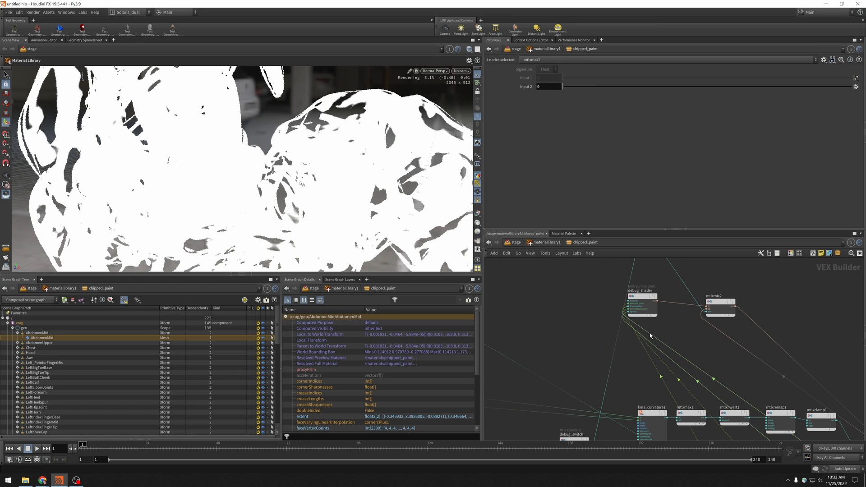
{"action": "scroll", "coordinate": [649, 333], "scroll_direction": "up", "scroll_amount": 4}
{"action": "key", "text": "y"}
{"action": "left_click_drag", "start_coordinate": [606, 286], "coordinate": [626, 297]}
{"action": "scroll", "coordinate": [712, 364], "scroll_direction": "down", "scroll_amount": 3}
{"action": "middle_click_drag", "start_coordinate": [731, 378], "coordinate": [581, 328]}
Connect only mtlxclamp4's output to debug_shader's emission color to preview the new mask on the creature's head
{"action": "left_click_drag", "start_coordinate": [270, 190], "coordinate": [193, 152], "text": "alt"}
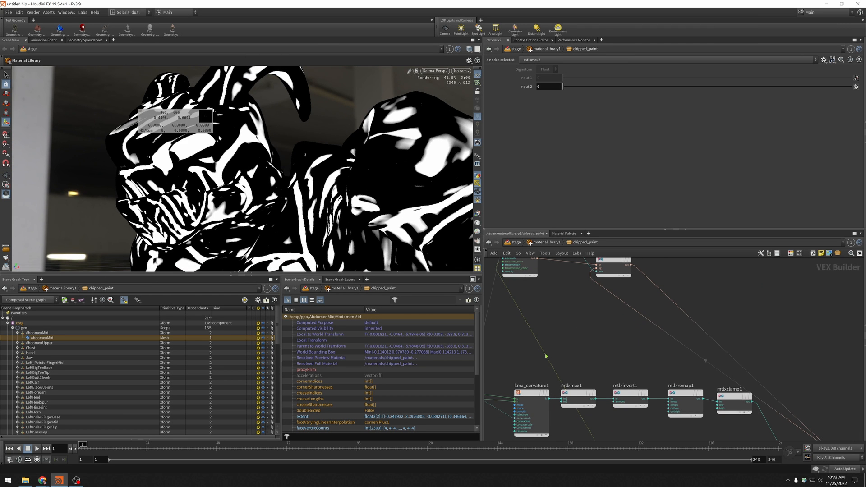
{"action": "key", "text": "f"}
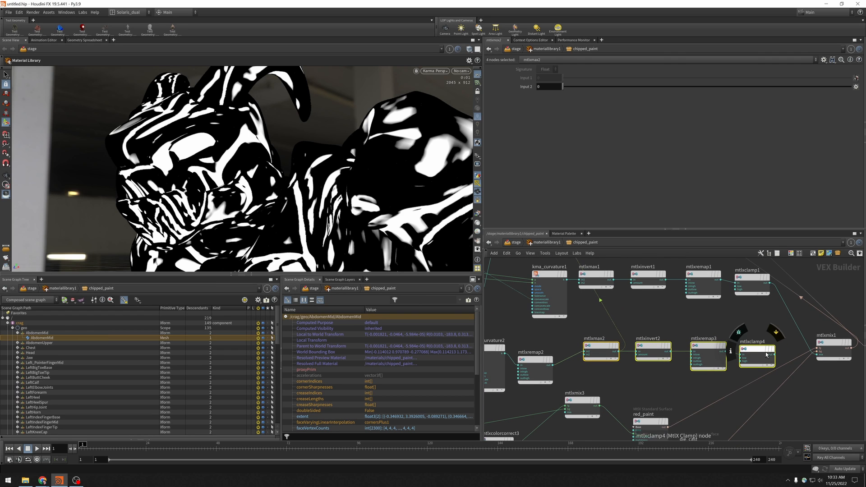
{"action": "left_click", "coordinate": [742, 330]}
{"action": "left_click", "coordinate": [774, 355]}
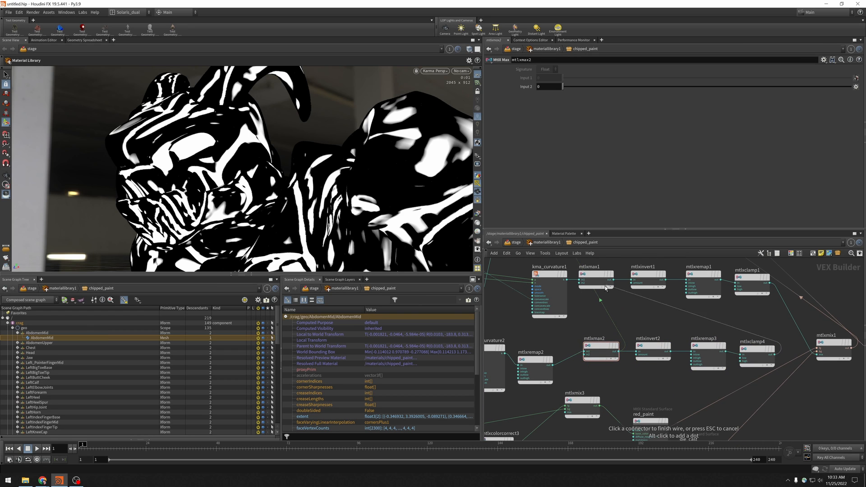
{"action": "middle_click_drag", "start_coordinate": [637, 313], "coordinate": [742, 423]}
{"action": "middle_click_drag", "start_coordinate": [667, 313], "coordinate": [730, 399]}
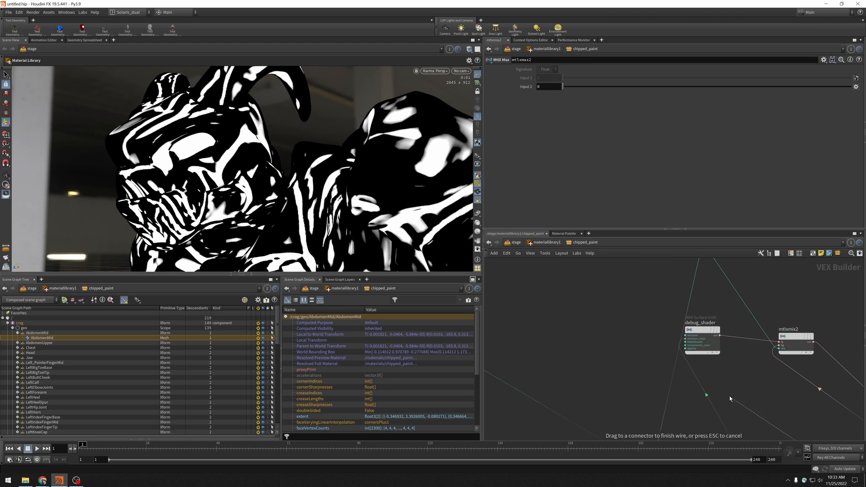
{"action": "left_click", "coordinate": [687, 342]}
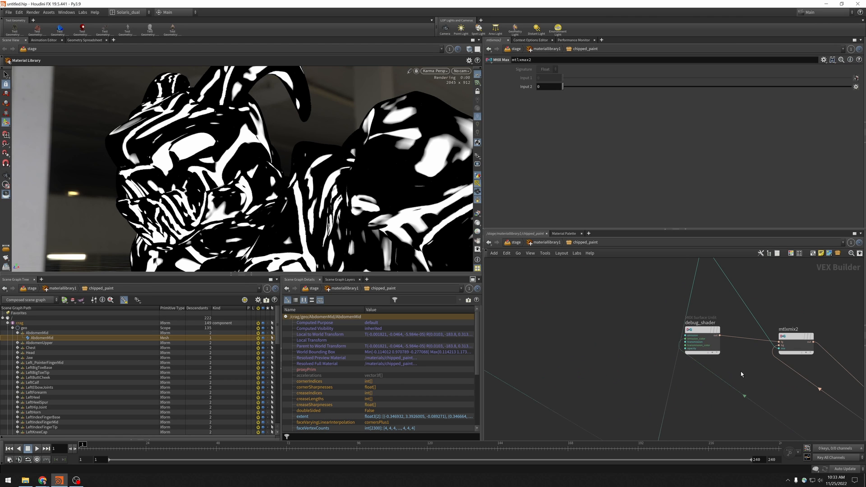
{"action": "middle_click_drag", "start_coordinate": [714, 407], "coordinate": [589, 265]}
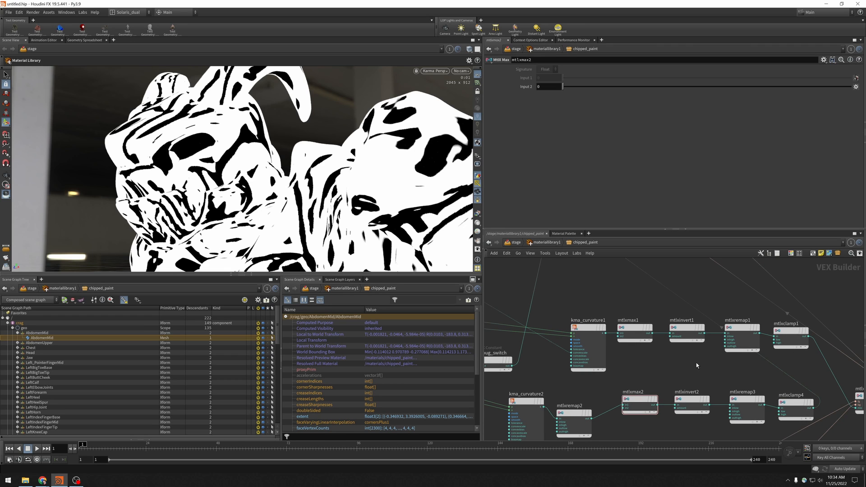
Delete the copied mtlxinvert2 node so mtlxmax2 feeds directly into mtlxremap3
{"action": "middle_click_drag", "start_coordinate": [694, 372], "coordinate": [675, 344]}
{"action": "left_click", "coordinate": [662, 374]}
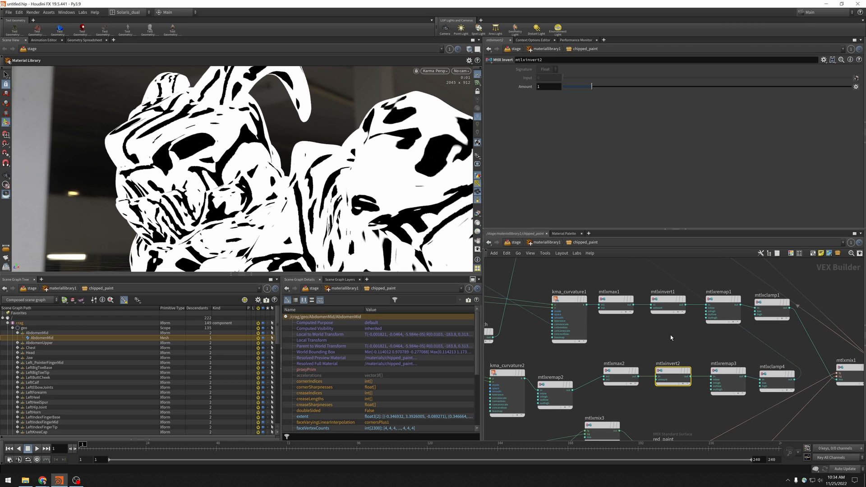
{"action": "left_click", "coordinate": [724, 373]}
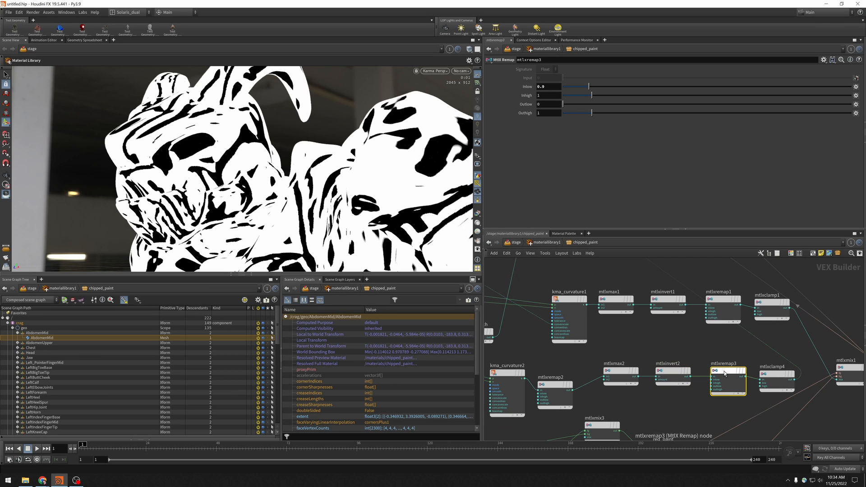
{"action": "left_click", "coordinate": [661, 374]}
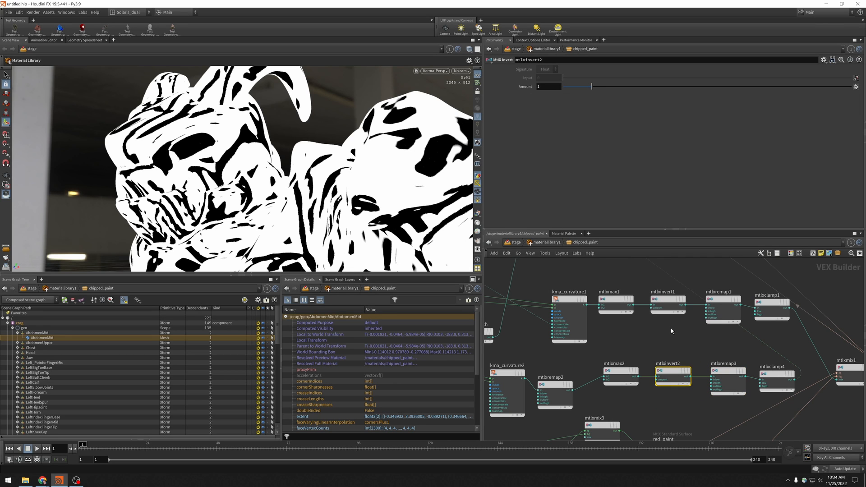
{"action": "key", "text": "Delete"}
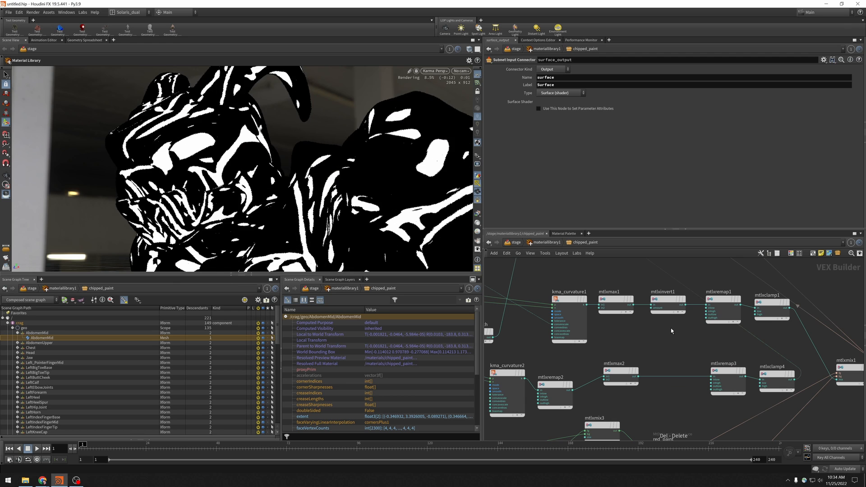
Move mtlxmax2, mtlxremap3 and mtlxclamp4 close to mtlxremap2 and line up the chain
{"action": "left_click_drag", "start_coordinate": [710, 358], "coordinate": [712, 379]}
{"action": "left_click_drag", "start_coordinate": [609, 350], "coordinate": [695, 382]}
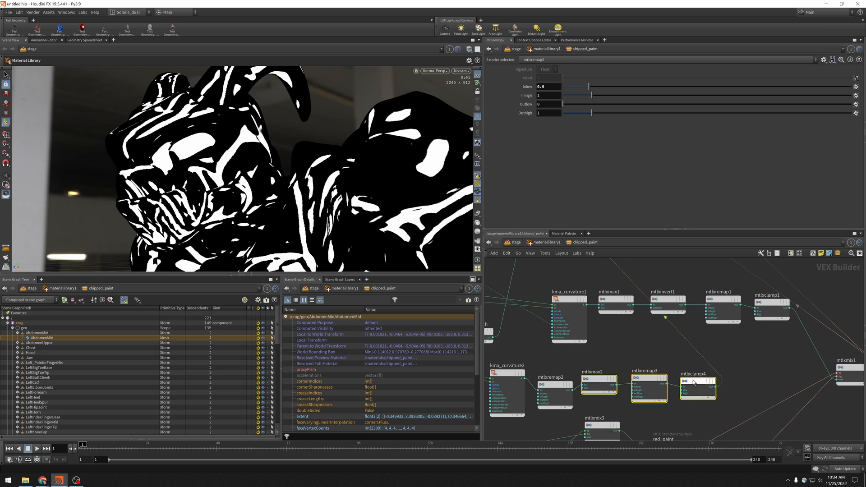
{"action": "left_click_drag", "start_coordinate": [555, 387], "coordinate": [555, 377]}
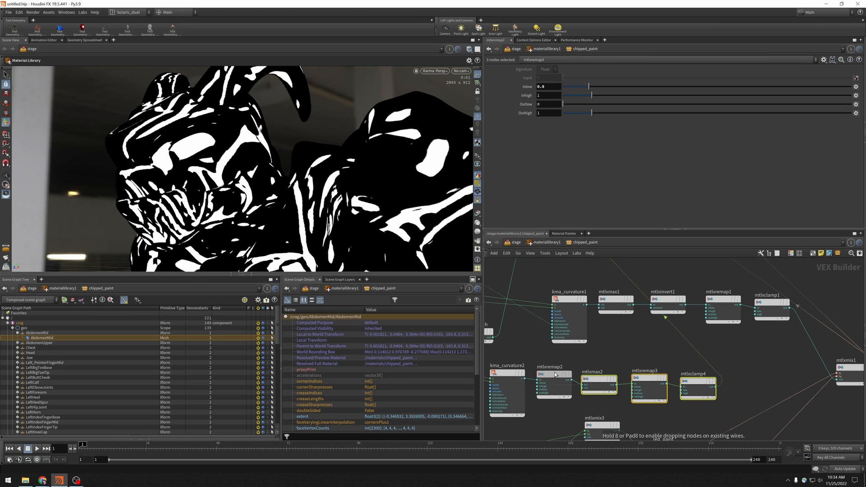
Bypass mtlxmax2, mtlxremap3 and mtlxclamp4, and enable them again
{"action": "key", "text": "b"}
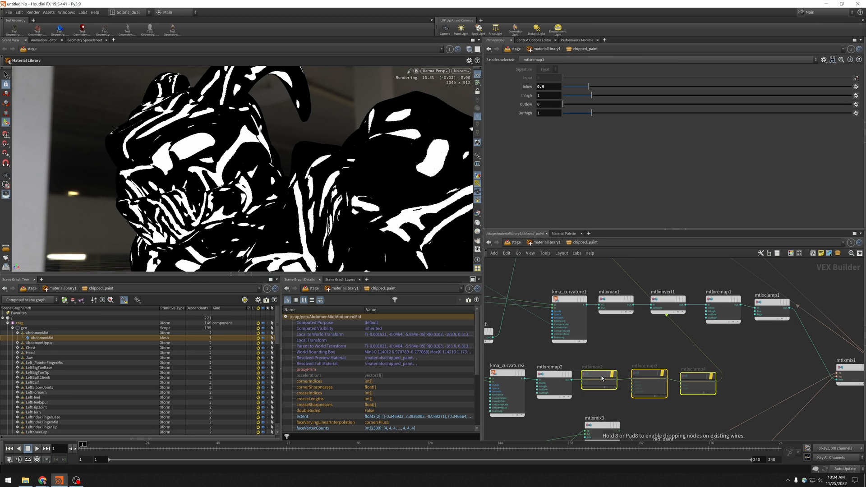
{"action": "key", "text": "b"}
{"action": "left_click", "coordinate": [650, 382]}
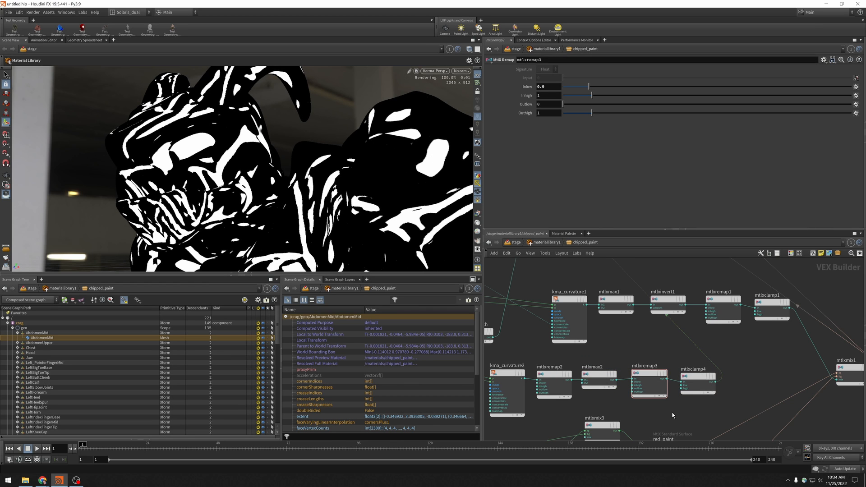
Connect mtlxclamp4's output to the mix input of mtlxmix3 to mask the red paint's color variation
{"action": "middle_click_drag", "start_coordinate": [674, 404], "coordinate": [729, 341]}
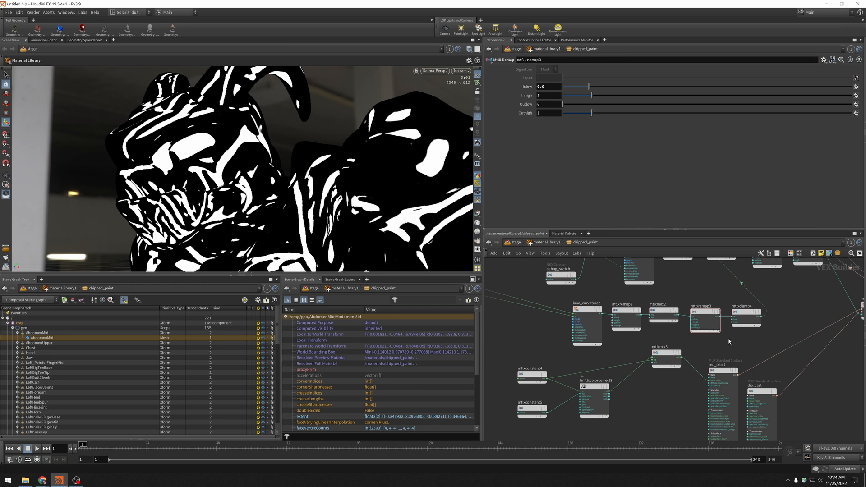
{"action": "left_click", "coordinate": [762, 317]}
{"action": "left_click", "coordinate": [651, 364]}
Set debug_shader's Emission to 0
{"action": "middle_click_drag", "start_coordinate": [650, 282], "coordinate": [633, 388]}
{"action": "middle_click_drag", "start_coordinate": [632, 307], "coordinate": [635, 363]}
{"action": "left_click", "coordinate": [617, 303]}
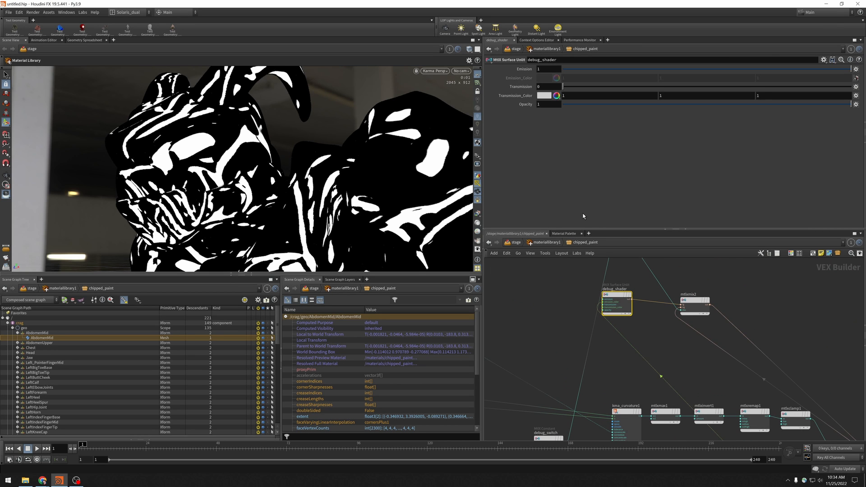
{"action": "left_click", "coordinate": [542, 69]}
{"action": "type", "text": "0"}
{"action": "key", "text": "Return"}
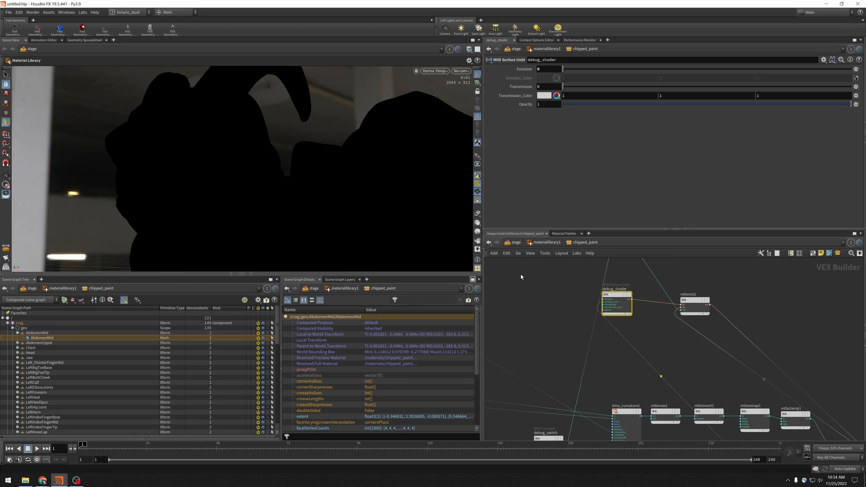
Move surface_output farther away from mtlxmix1 and shift debug_shader slightly toward mtlxmix2
{"action": "middle_click_drag", "start_coordinate": [697, 399], "coordinate": [638, 304]}
{"action": "middle_click_drag", "start_coordinate": [645, 432], "coordinate": [643, 380]}
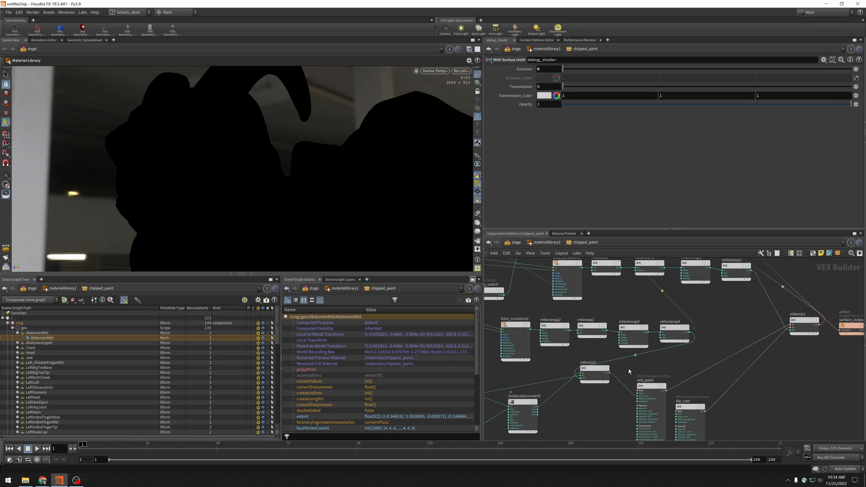
{"action": "key", "text": "y"}
{"action": "middle_click_drag", "start_coordinate": [848, 325], "coordinate": [686, 350]}
{"action": "left_click_drag", "start_coordinate": [686, 350], "coordinate": [726, 339]}
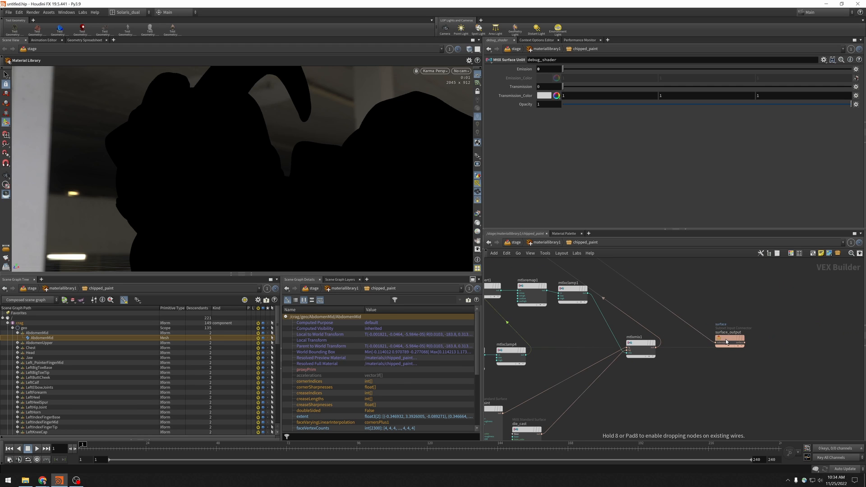
{"action": "middle_click_drag", "start_coordinate": [630, 332], "coordinate": [824, 460]}
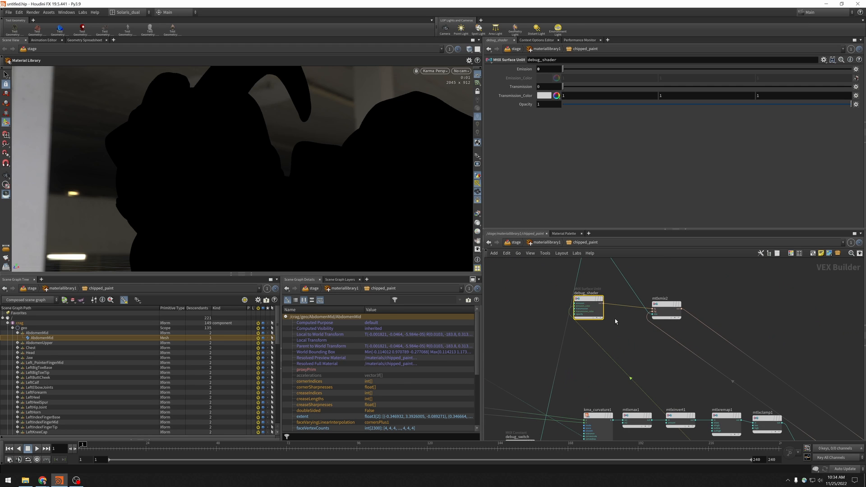
{"action": "left_click_drag", "start_coordinate": [591, 298], "coordinate": [601, 303]}
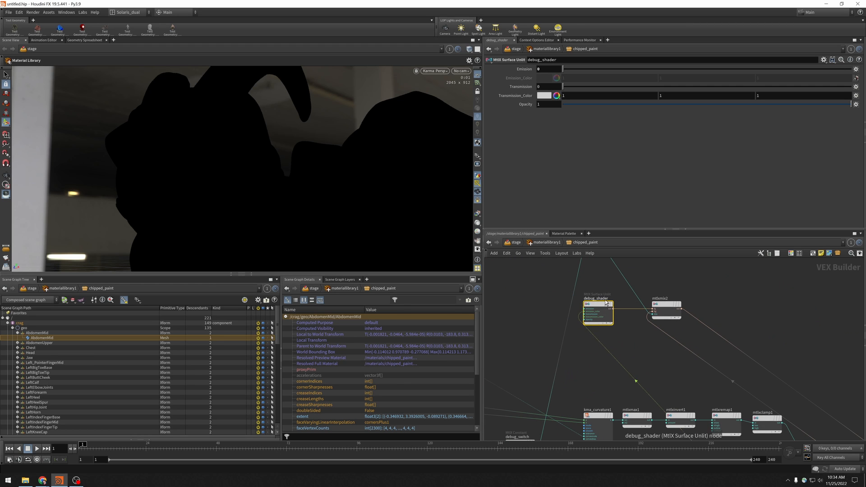
Set debug_switch's value to 0 to render the chipped paint instead of the debug shader
{"action": "middle_click_drag", "start_coordinate": [608, 397], "coordinate": [571, 286]}
{"action": "middle_click_drag", "start_coordinate": [487, 339], "coordinate": [574, 355]}
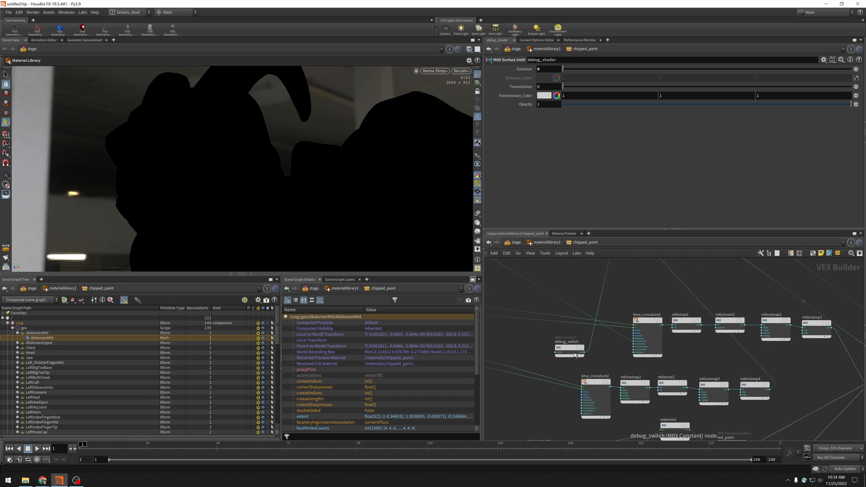
{"action": "left_click", "coordinate": [570, 347]}
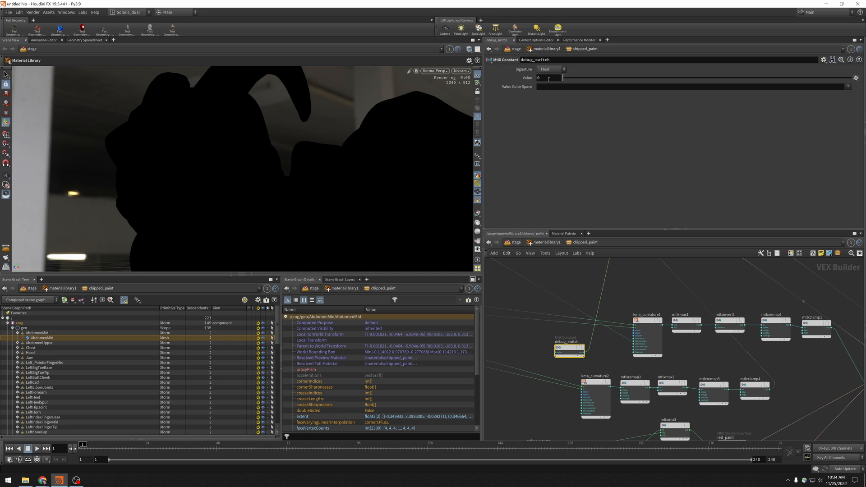
Set debug_shader's Emission back to 1
{"action": "middle_click_drag", "start_coordinate": [633, 287], "coordinate": [595, 367]}
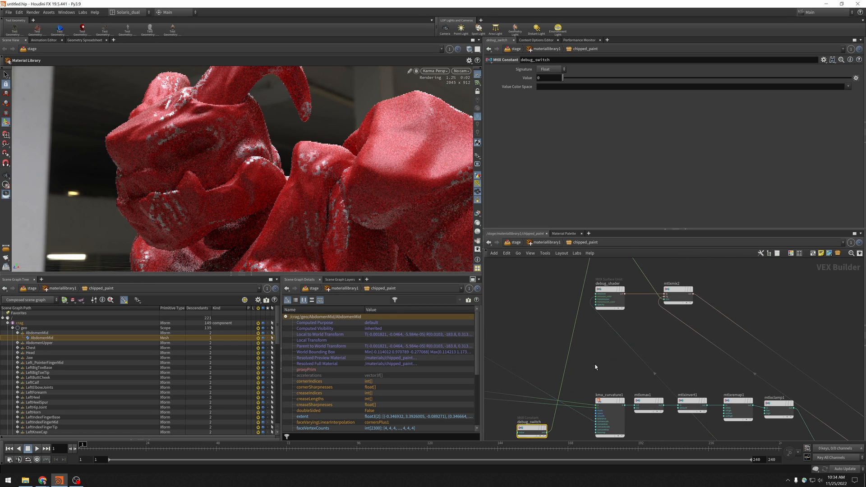
{"action": "left_click", "coordinate": [614, 291]}
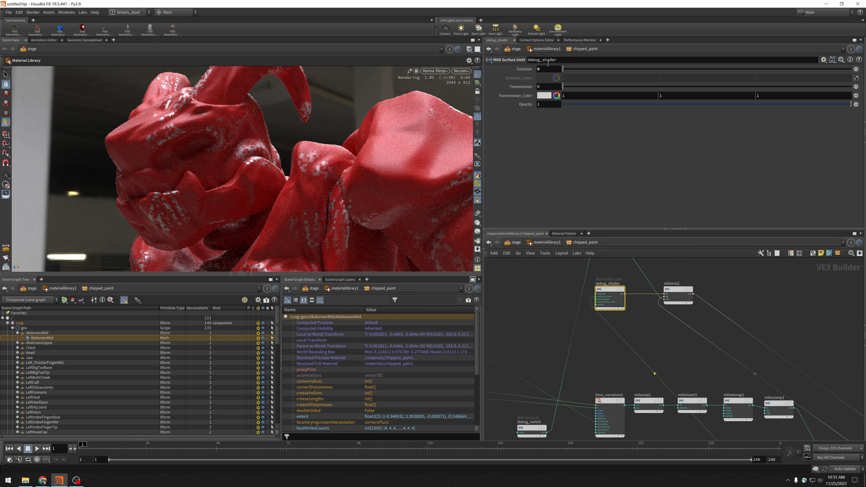
{"action": "type", "text": "1"}
{"action": "key", "text": "Return"}
Set debug_switch's value to 1 to inspect the debug mask, and return it to 0 for the painted material
{"action": "middle_click_drag", "start_coordinate": [530, 334], "coordinate": [532, 284]}
{"action": "left_click", "coordinate": [533, 380]}
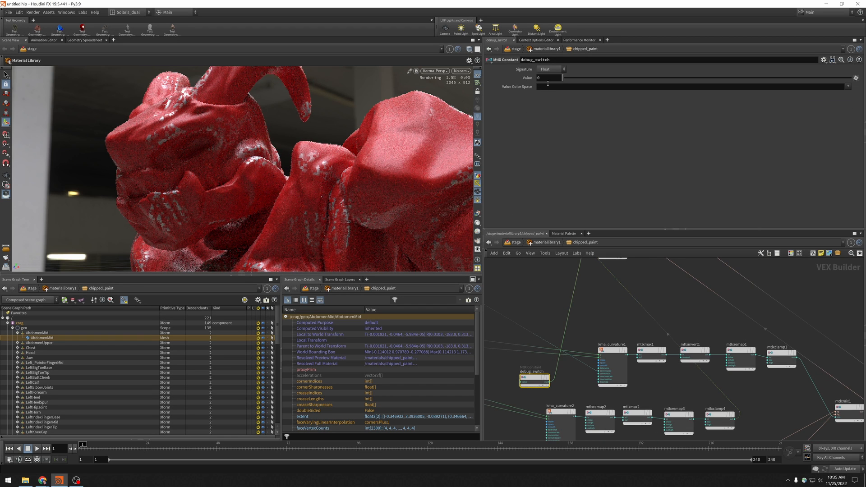
{"action": "type", "text": "1"}
{"action": "key", "text": "Return"}
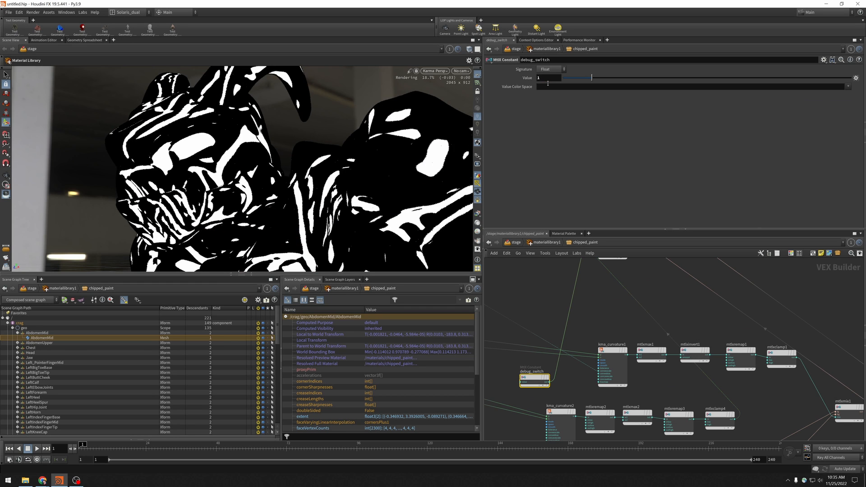
{"action": "type", "text": "0"}
{"action": "key", "text": "Return"}
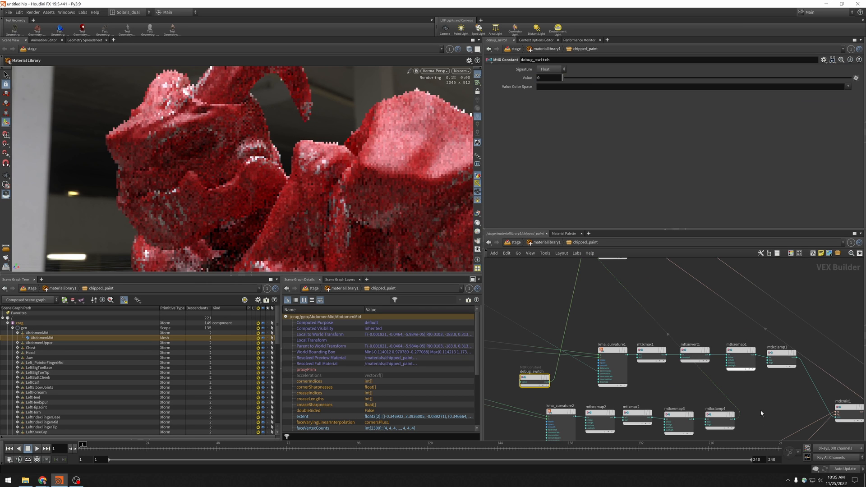
Connect mtlxclamp4's output to the mix input of mtlxmix3 and view the masked paint color on the model
{"action": "middle_click_drag", "start_coordinate": [743, 401], "coordinate": [642, 321]}
{"action": "middle_click_drag", "start_coordinate": [765, 372], "coordinate": [834, 371]}
{"action": "middle_click_drag", "start_coordinate": [603, 387], "coordinate": [640, 380]}
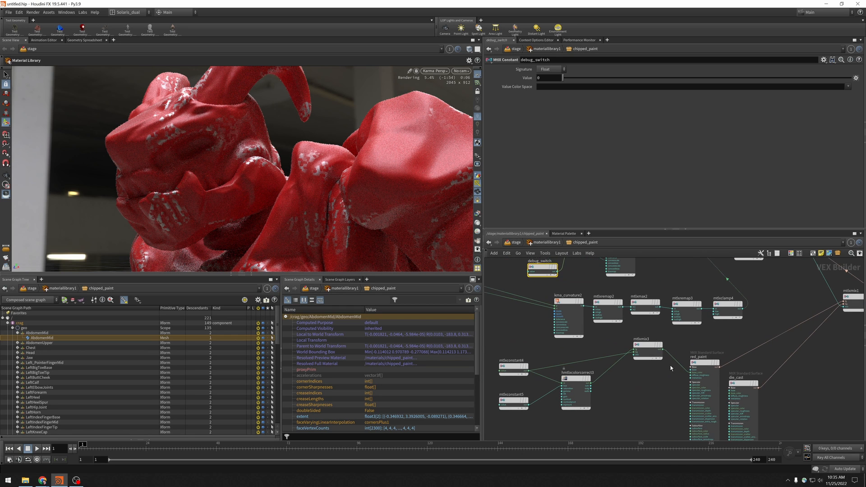
{"action": "left_click", "coordinate": [743, 310]}
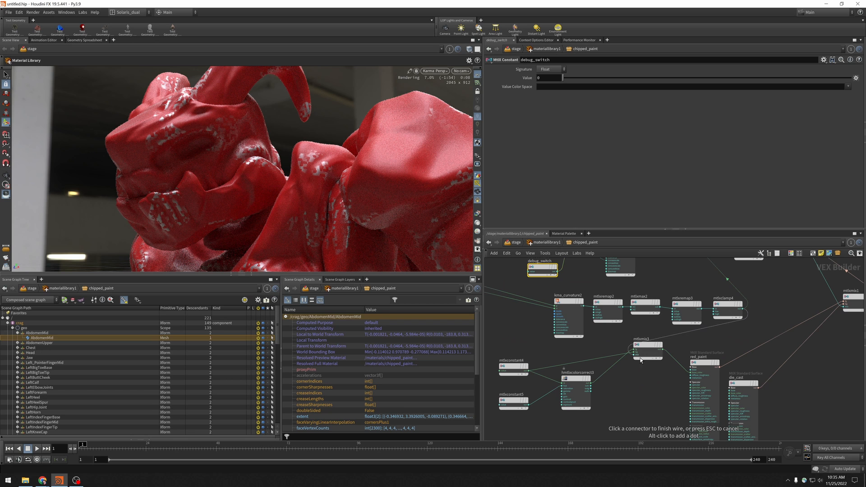
{"action": "left_click", "coordinate": [632, 356]}
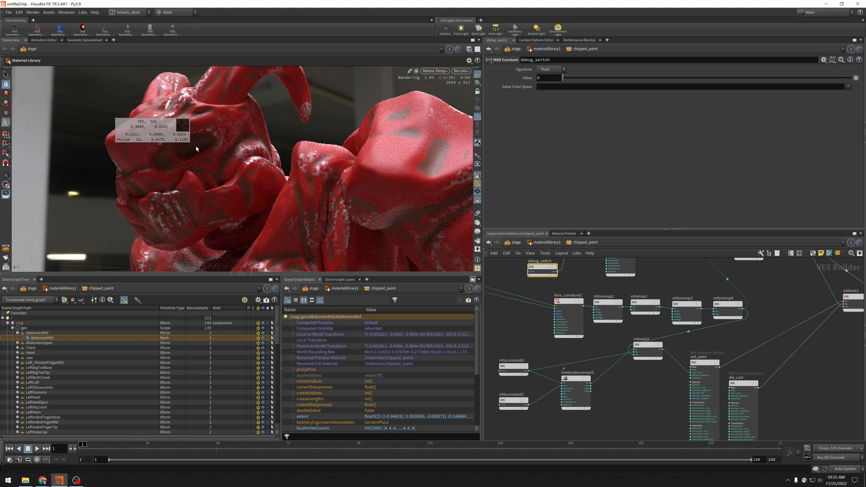
{"action": "left_click_drag", "start_coordinate": [337, 224], "coordinate": [356, 217], "text": "alt"}
{"action": "middle_click_drag", "start_coordinate": [626, 383], "coordinate": [625, 402]}
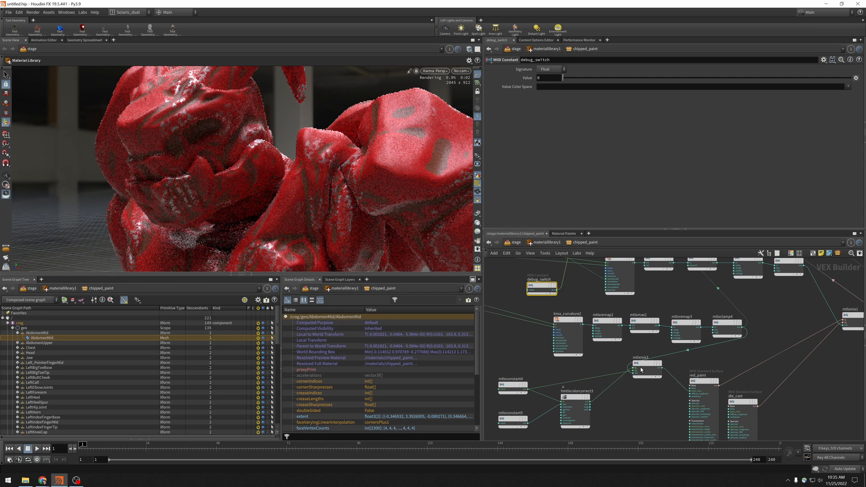
Lower mtlxmix3 slightly and move the kma_curvature2 mask chain farther away from it in the network
{"action": "left_click_drag", "start_coordinate": [647, 371], "coordinate": [650, 392]}
{"action": "middle_click_drag", "start_coordinate": [651, 392], "coordinate": [733, 409]}
{"action": "left_click_drag", "start_coordinate": [613, 326], "coordinate": [636, 347]}
{"action": "middle_click_drag", "start_coordinate": [712, 350], "coordinate": [854, 361]}
Set kma_curvature2's Concave Scale to 0.266 and view the shoulder area more closely
{"action": "left_click", "coordinate": [618, 358]}
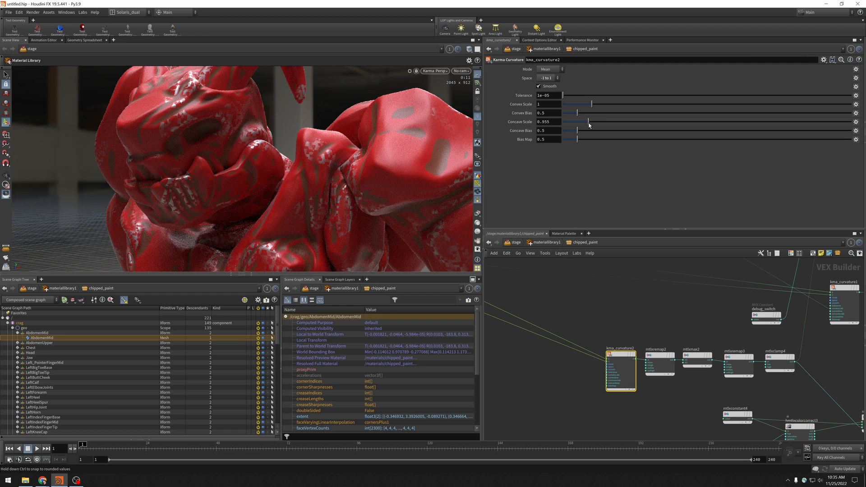
{"action": "left_click_drag", "start_coordinate": [577, 123], "coordinate": [570, 123]}
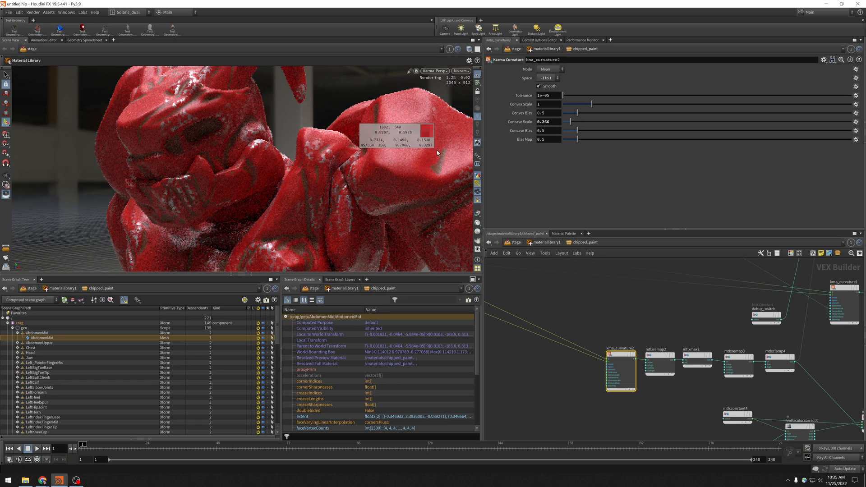
{"action": "right_click_drag", "start_coordinate": [437, 161], "coordinate": [502, 161], "text": "alt"}
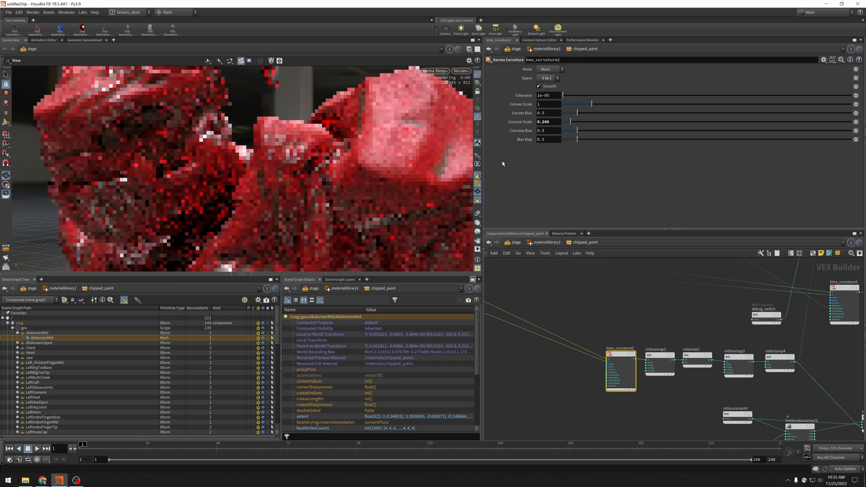
{"action": "middle_click_drag", "start_coordinate": [502, 161], "coordinate": [444, 155], "text": "alt"}
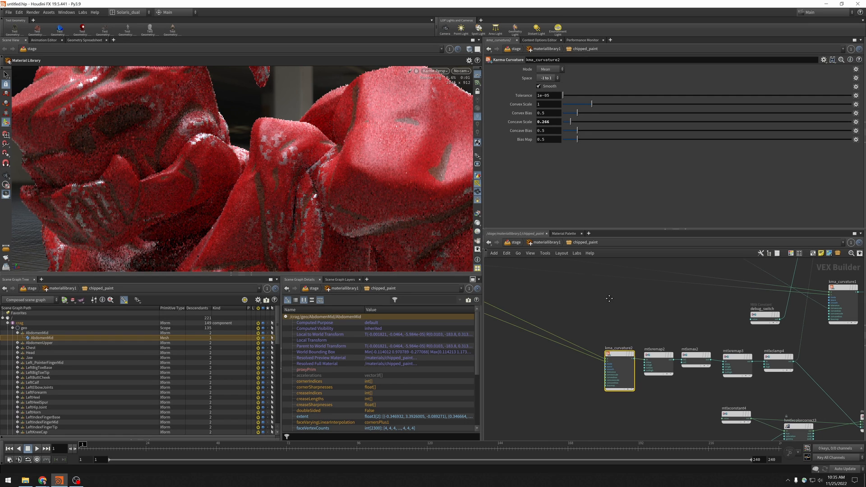
Insert a MtlX Blur node between mtlxclamp4 and mtlxmix3
{"action": "middle_click_drag", "start_coordinate": [631, 307], "coordinate": [476, 277]}
{"action": "key", "text": "Tab"}
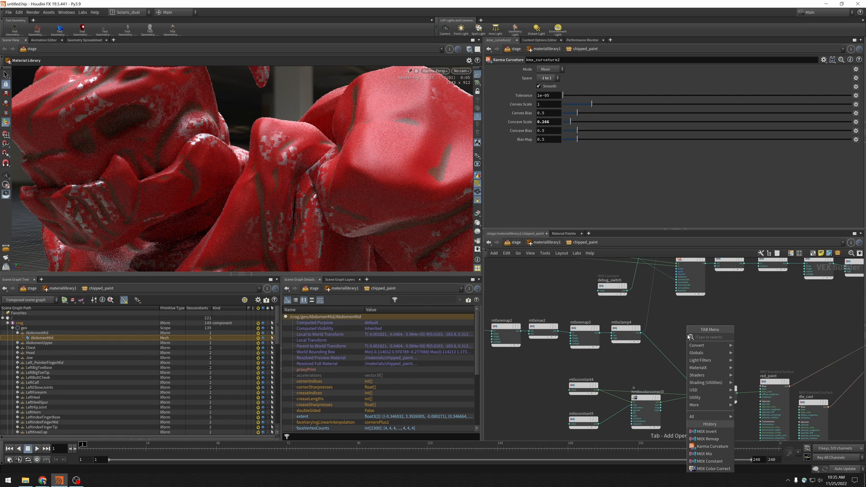
{"action": "type", "text": "blur"}
{"action": "key", "text": "Return"}
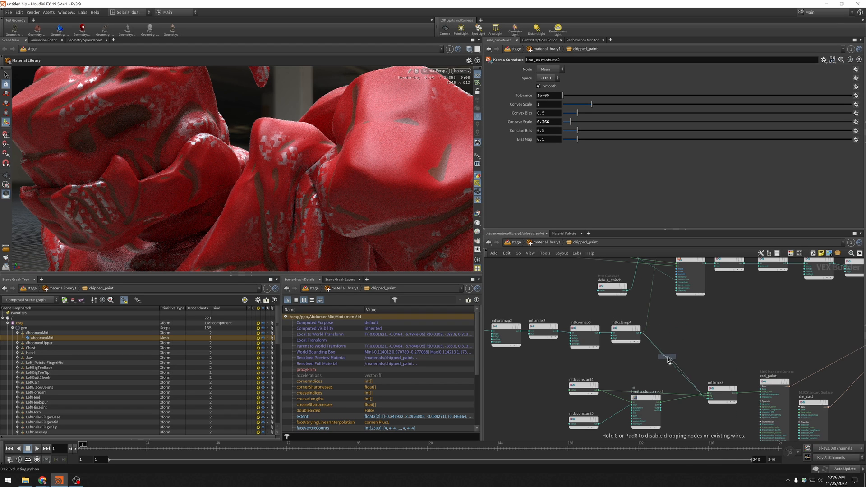
{"action": "left_click", "coordinate": [672, 359]}
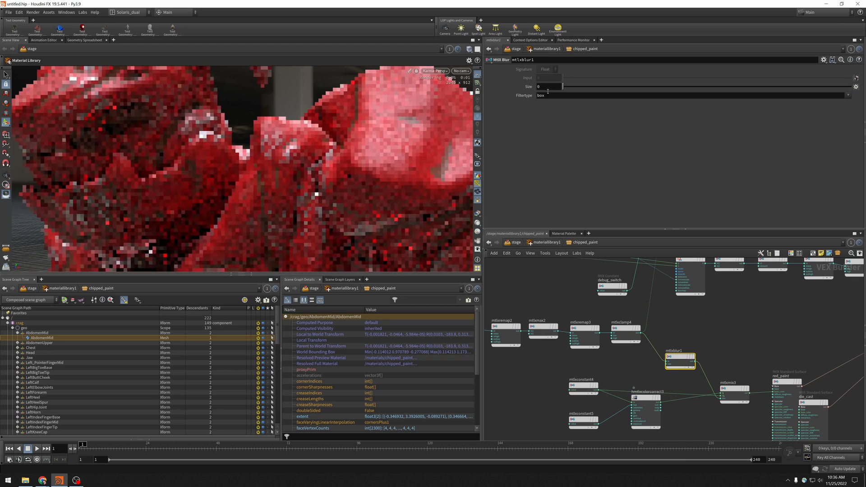
Set mtlxblur1's filter type to gaussian and its Size to 1.604, and inspect the patch edges up close
{"action": "left_click", "coordinate": [847, 95]}
{"action": "left_click", "coordinate": [838, 104]}
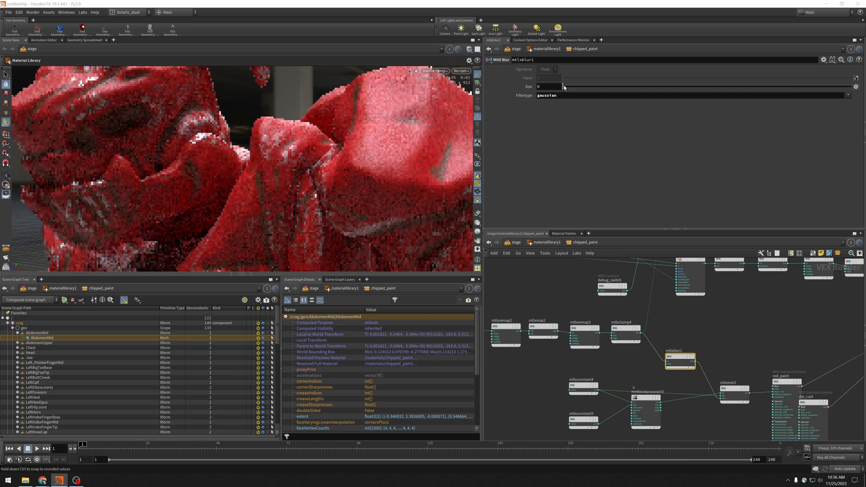
{"action": "left_click_drag", "start_coordinate": [568, 87], "coordinate": [567, 85]}
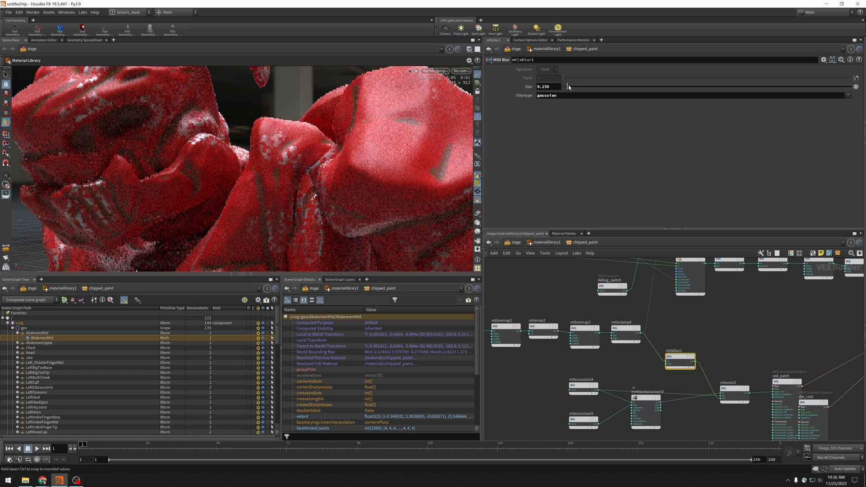
{"action": "left_click_drag", "start_coordinate": [580, 87], "coordinate": [609, 85]}
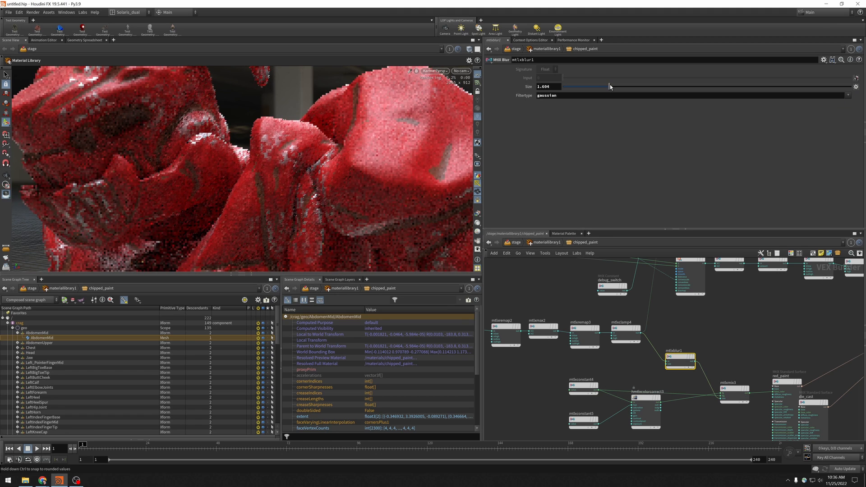
{"action": "middle_click_drag", "start_coordinate": [724, 352], "coordinate": [699, 339]}
{"action": "right_click_drag", "start_coordinate": [436, 175], "coordinate": [439, 166], "text": "alt"}
{"action": "middle_click_drag", "start_coordinate": [438, 167], "coordinate": [373, 168], "text": "alt"}
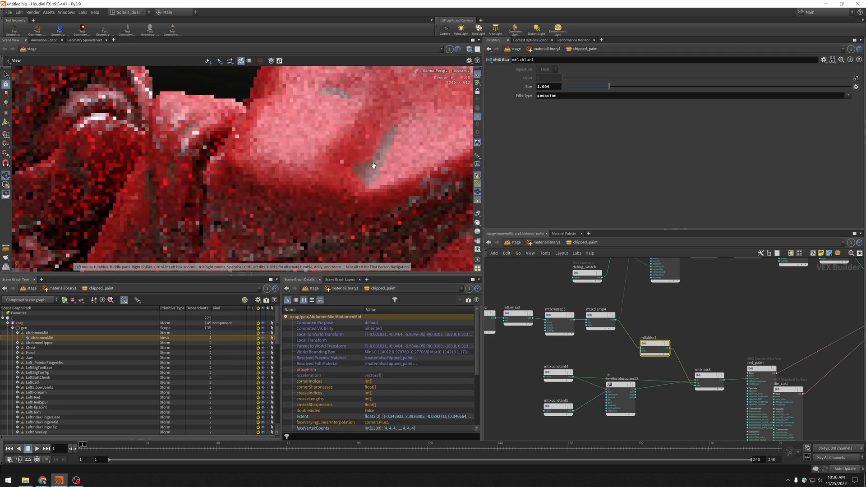
{"action": "right_click_drag", "start_coordinate": [373, 168], "coordinate": [406, 166], "text": "alt"}
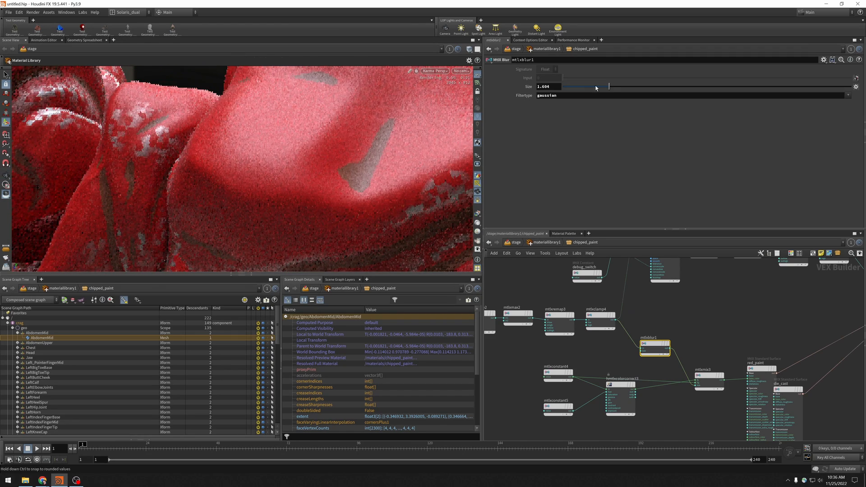
Raise mtlxblur1's Size to 30 and switch its filter type back to box
{"action": "left_click_drag", "start_coordinate": [791, 92], "coordinate": [792, 93]}
{"action": "left_click", "coordinate": [560, 87]}
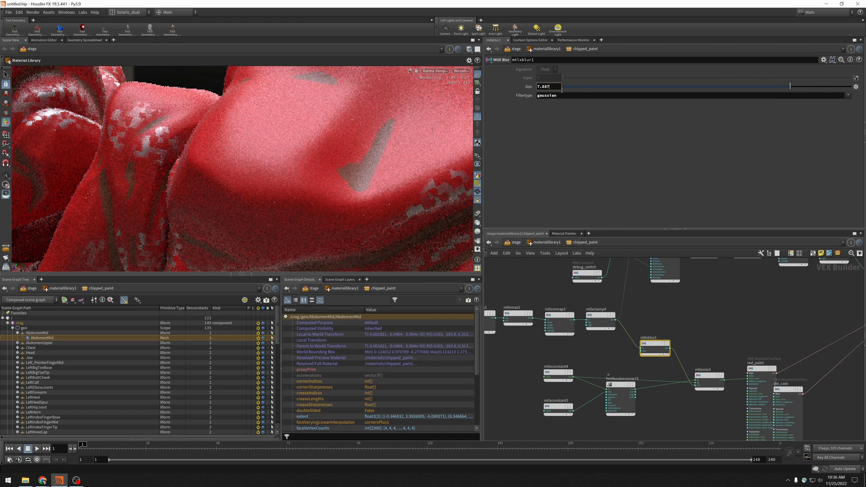
{"action": "type", "text": "30"}
{"action": "key", "text": "Return"}
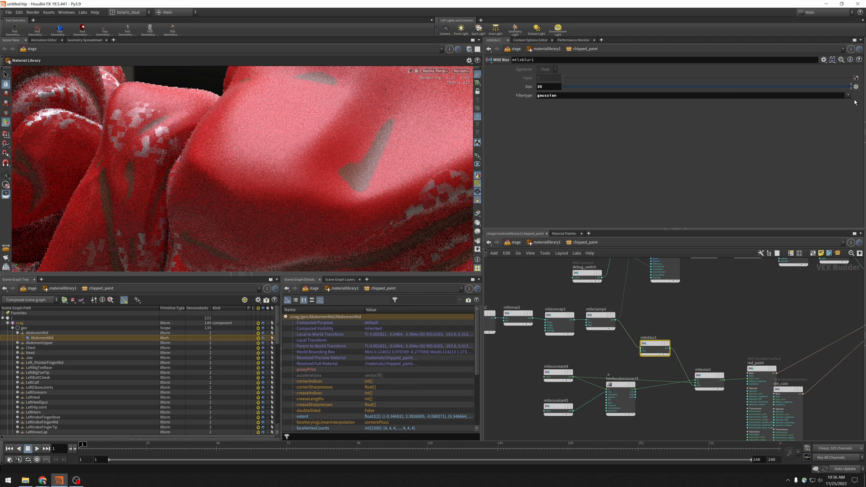
{"action": "left_click", "coordinate": [834, 108]}
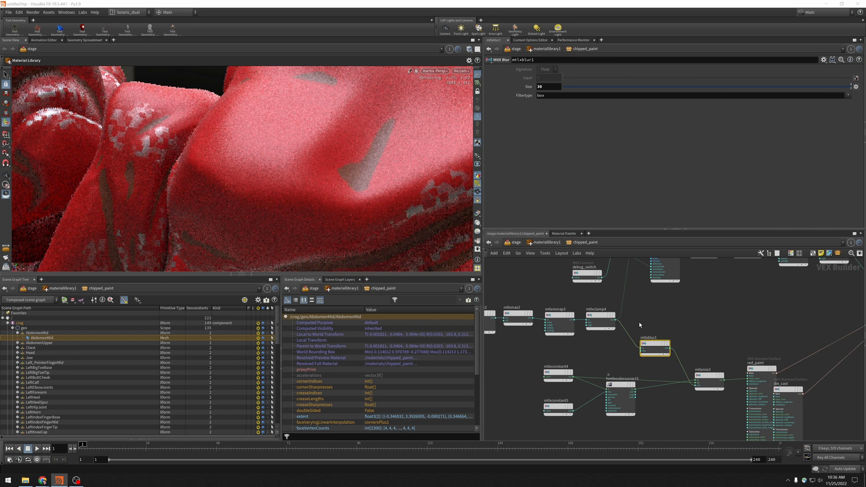
Connect mtlxblur1's output to debug_shader's emission color input
{"action": "middle_click_drag", "start_coordinate": [679, 323], "coordinate": [677, 423]}
{"action": "left_click", "coordinate": [649, 397]}
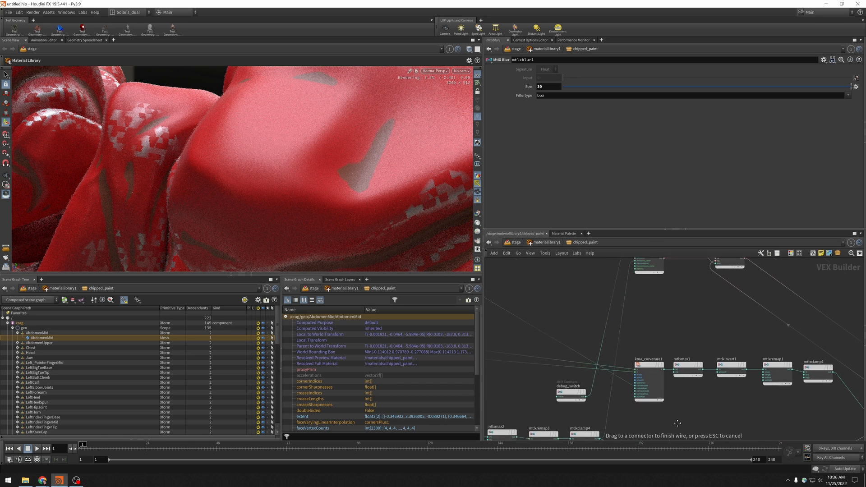
{"action": "middle_click_drag", "start_coordinate": [653, 313], "coordinate": [655, 375]}
{"action": "scroll", "coordinate": [654, 360], "scroll_direction": "up", "scroll_amount": 2}
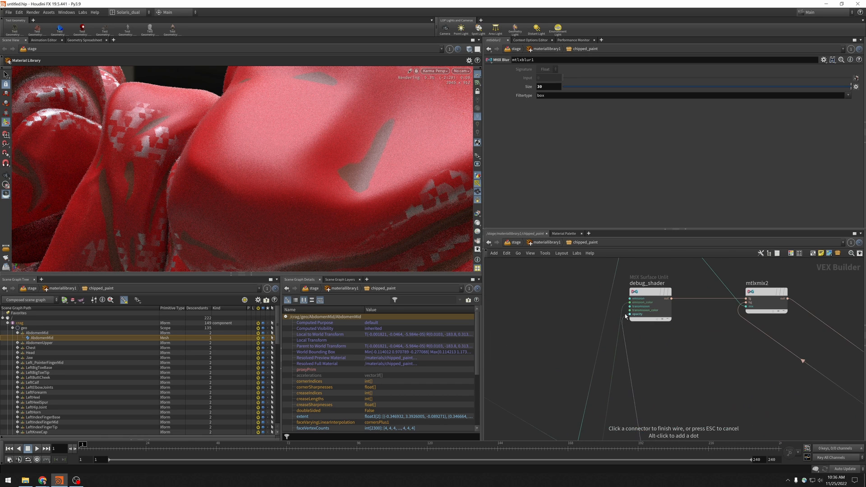
{"action": "left_click", "coordinate": [628, 306]}
Set debug_switch's value to 1 to render the debug shader
{"action": "middle_click_drag", "start_coordinate": [692, 403], "coordinate": [738, 264]}
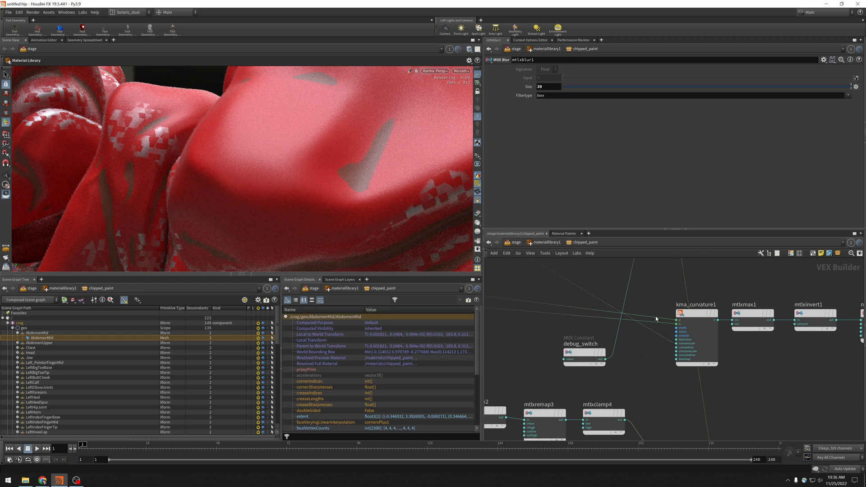
{"action": "left_click", "coordinate": [581, 355]}
{"action": "left_click", "coordinate": [546, 78]}
{"action": "type", "text": "1"}
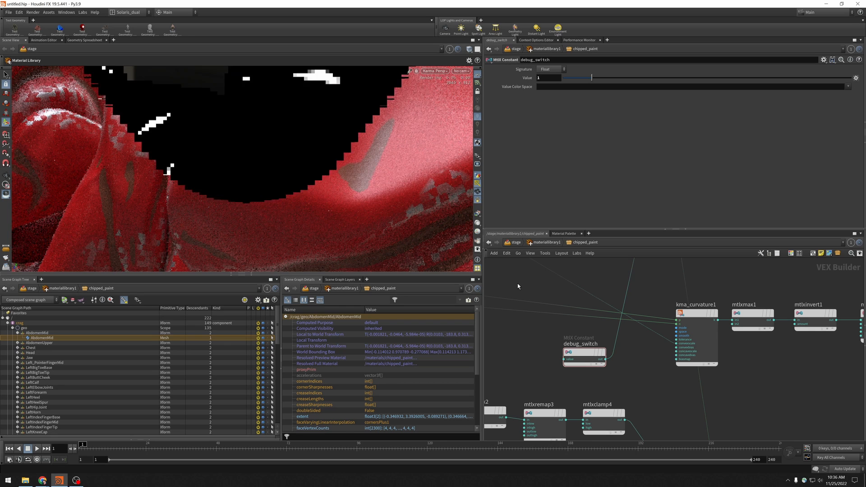
Bypass mtlxblur1 briefly to compare the mask, and set its Size to 10
{"action": "middle_click_drag", "start_coordinate": [718, 391], "coordinate": [692, 285]}
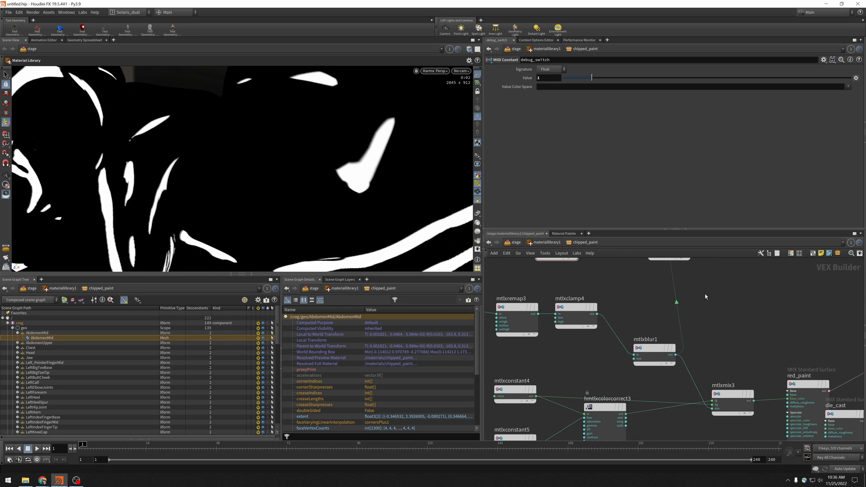
{"action": "left_click", "coordinate": [676, 331]}
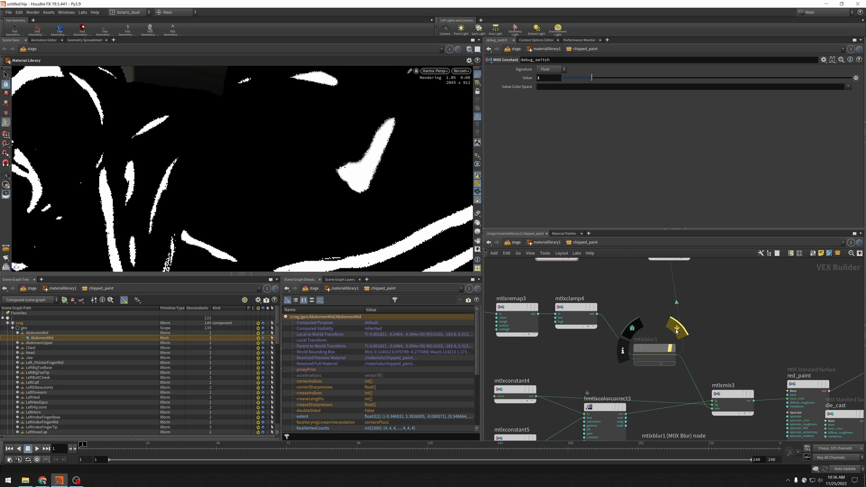
{"action": "left_click", "coordinate": [654, 348]}
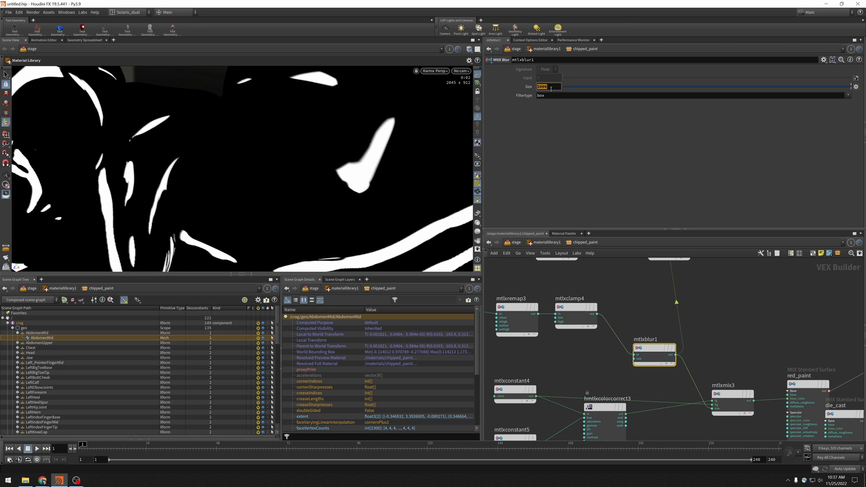
{"action": "type", "text": "0"}
{"action": "key", "text": "Return"}
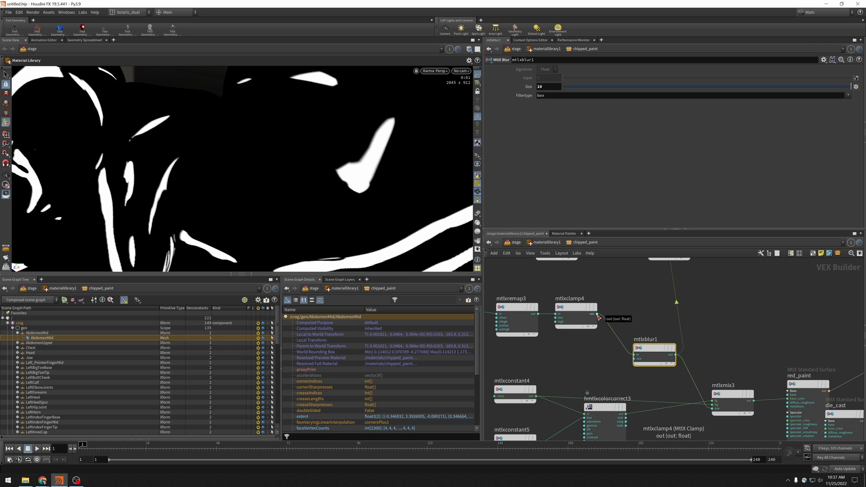
Delete the mtlxblur1 node that follows mtlxclamp4
{"action": "mouse_move", "coordinate": [644, 351]}
{"action": "middle_click_drag", "start_coordinate": [614, 286], "coordinate": [745, 314]}
{"action": "mouse_move", "coordinate": [781, 369]}
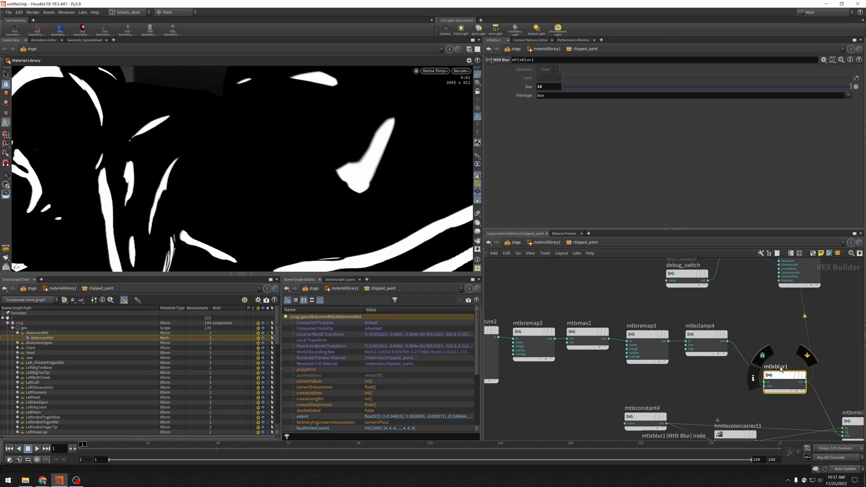
{"action": "key", "text": "Delete"}
Insert a MtlX Blur node on the incoming wire that feeds kma_curvature2
{"action": "middle_click_drag", "start_coordinate": [540, 297], "coordinate": [744, 305]}
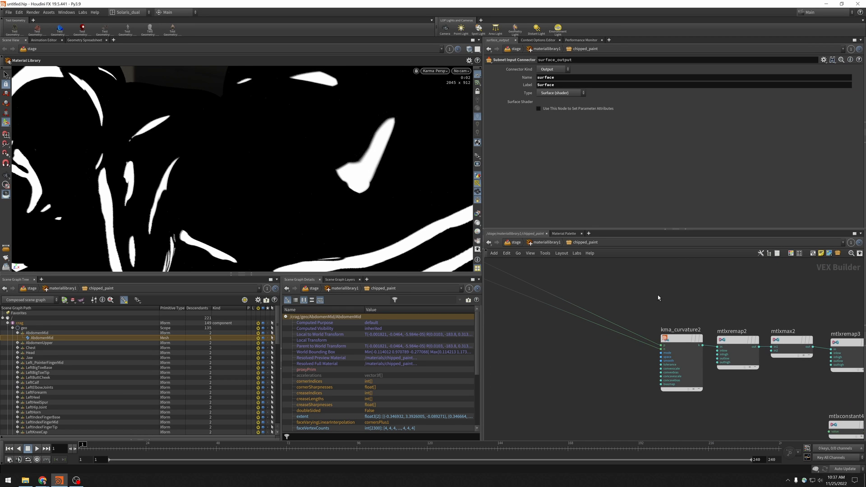
{"action": "middle_click_drag", "start_coordinate": [658, 297], "coordinate": [659, 306]}
{"action": "key", "text": "Tab"}
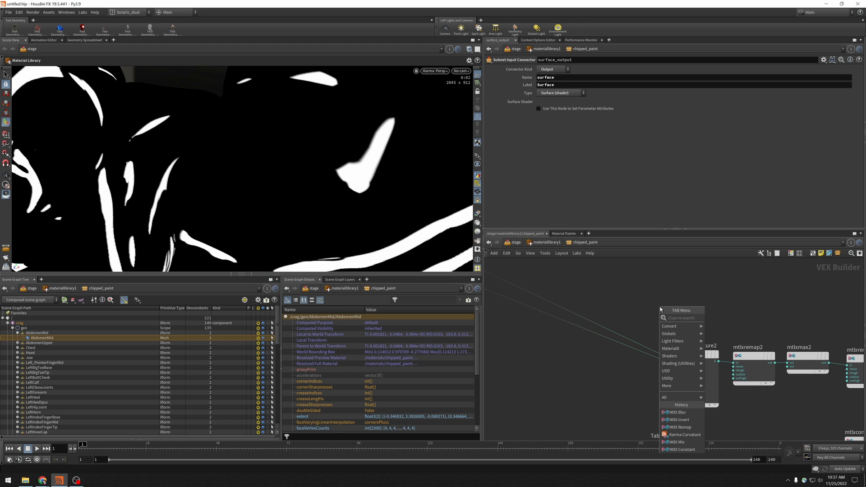
{"action": "type", "text": "add"}
{"action": "key", "text": "Return"}
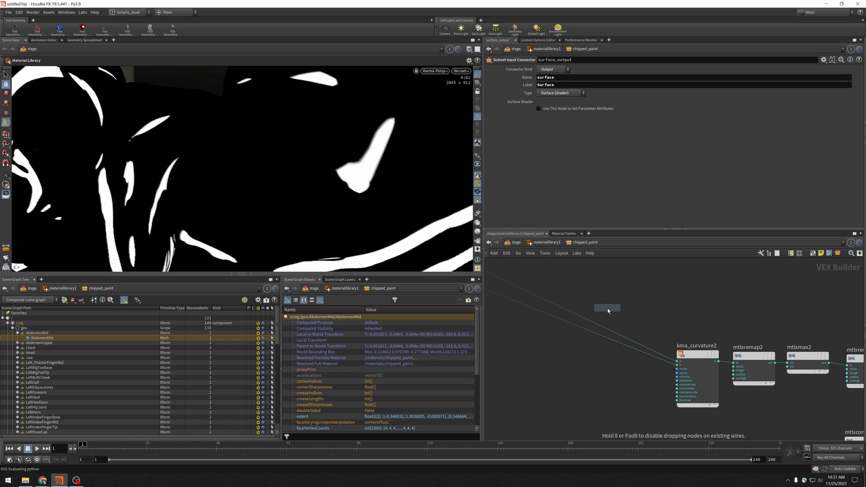
{"action": "left_click", "coordinate": [577, 314]}
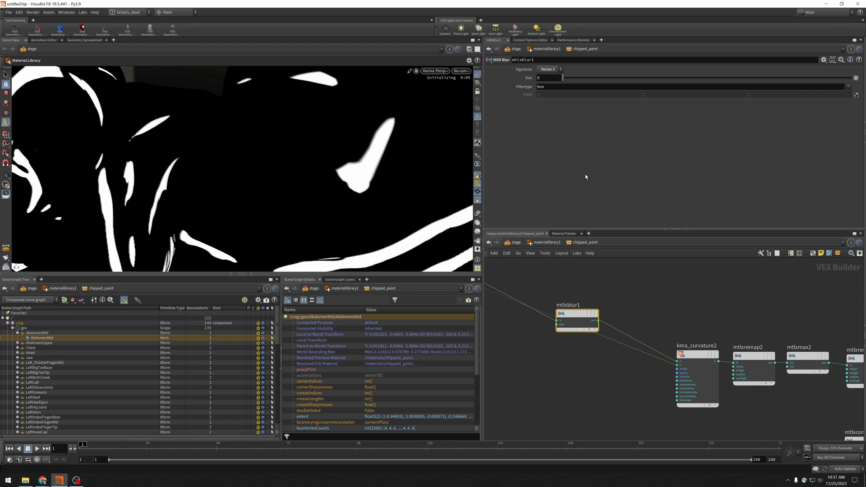
Try a Size of 3.13 on mtlxblur1 and delete the node from the wire into kma_curvature2
{"action": "left_click_drag", "start_coordinate": [562, 78], "coordinate": [623, 79]}
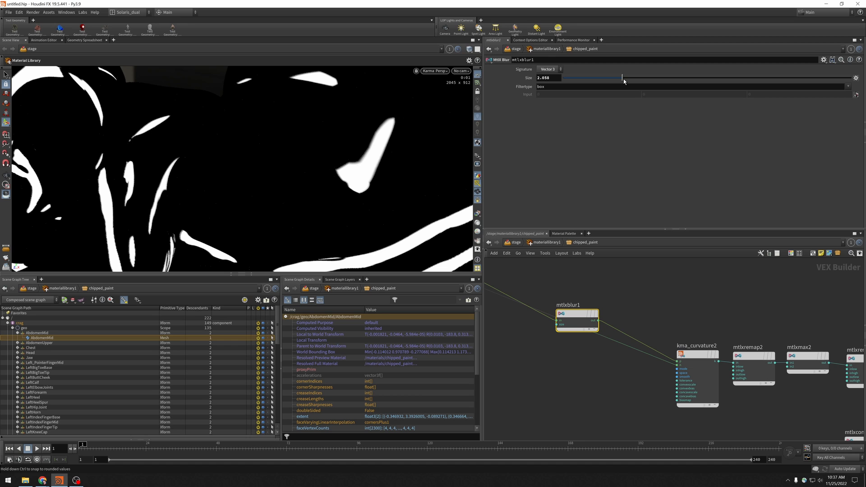
{"action": "left_click_drag", "start_coordinate": [623, 79], "coordinate": [652, 78]}
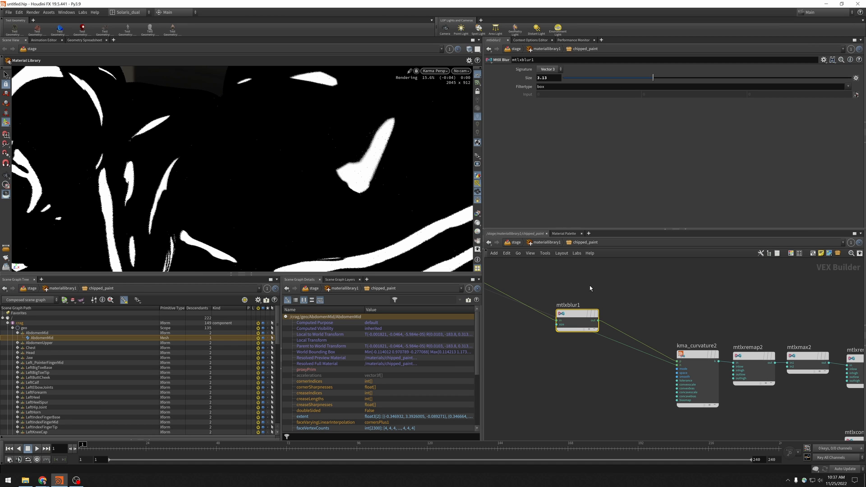
{"action": "key", "text": "Delete"}
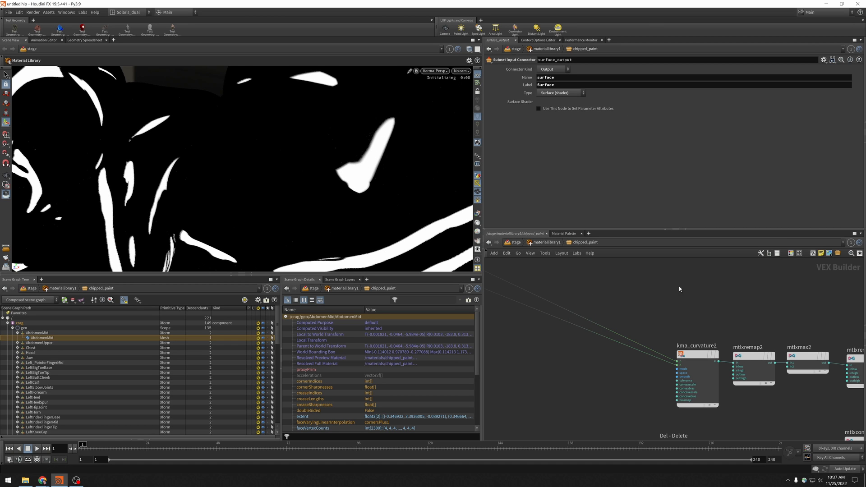
{"action": "middle_click_drag", "start_coordinate": [660, 296], "coordinate": [417, 273]}
{"action": "middle_click_drag", "start_coordinate": [741, 343], "coordinate": [676, 336]}
{"action": "key", "text": "Tab"}
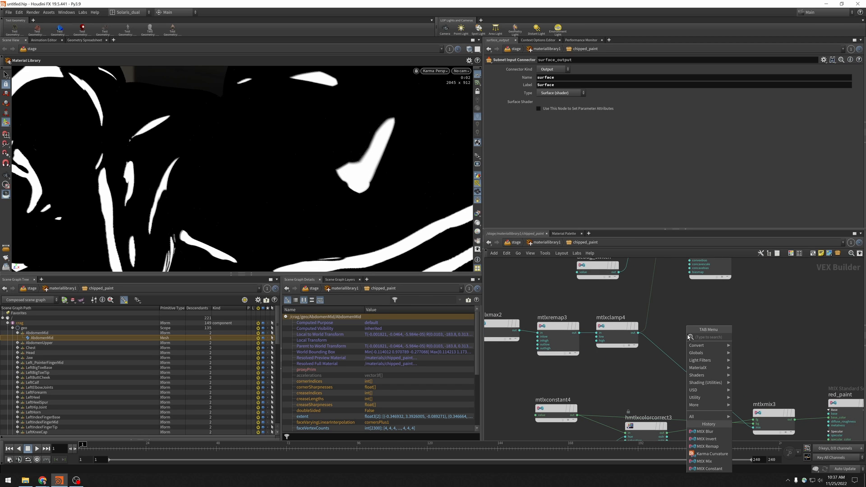
{"action": "mouse_move", "coordinate": [696, 369]}
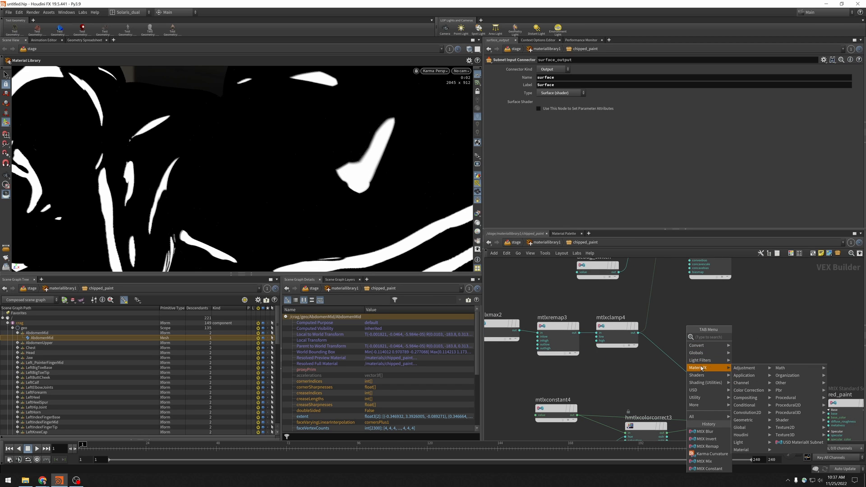
{"action": "mouse_move", "coordinate": [745, 370]}
{"action": "left_click", "coordinate": [770, 344]}
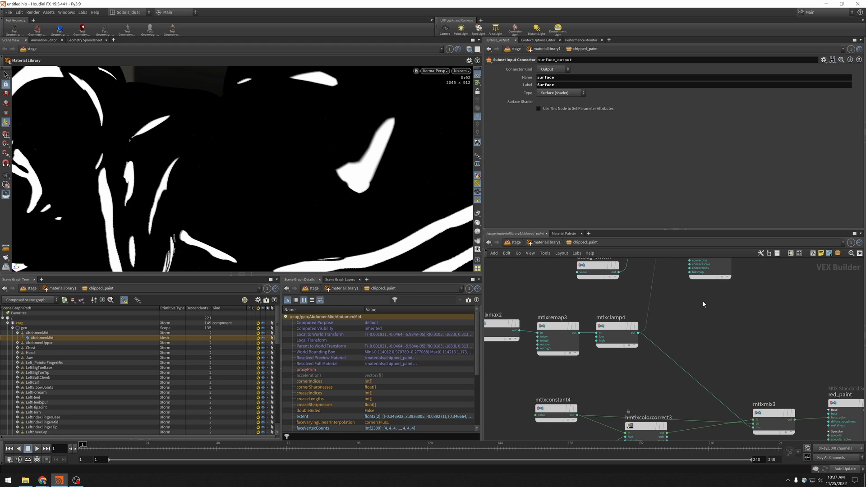
Adjust the Concave Bias and Concave Scale of kma_curvature2
{"action": "middle_click_drag", "start_coordinate": [565, 380], "coordinate": [748, 377]}
{"action": "left_click", "coordinate": [572, 320]}
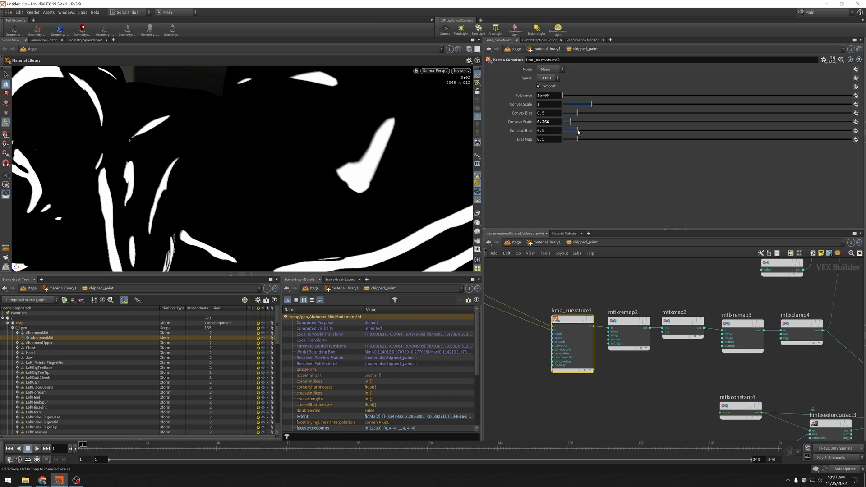
{"action": "left_click_drag", "start_coordinate": [578, 130], "coordinate": [591, 131]}
{"action": "left_click", "coordinate": [567, 120]}
{"action": "left_click_drag", "start_coordinate": [569, 121], "coordinate": [568, 122]}
Set debug_switch's value to 0 and inspect the curvature variation on the rendered red paint
{"action": "scroll", "coordinate": [711, 318], "scroll_direction": "down", "scroll_amount": 2}
{"action": "middle_click_drag", "start_coordinate": [711, 318], "coordinate": [583, 327]}
{"action": "left_click", "coordinate": [661, 308]}
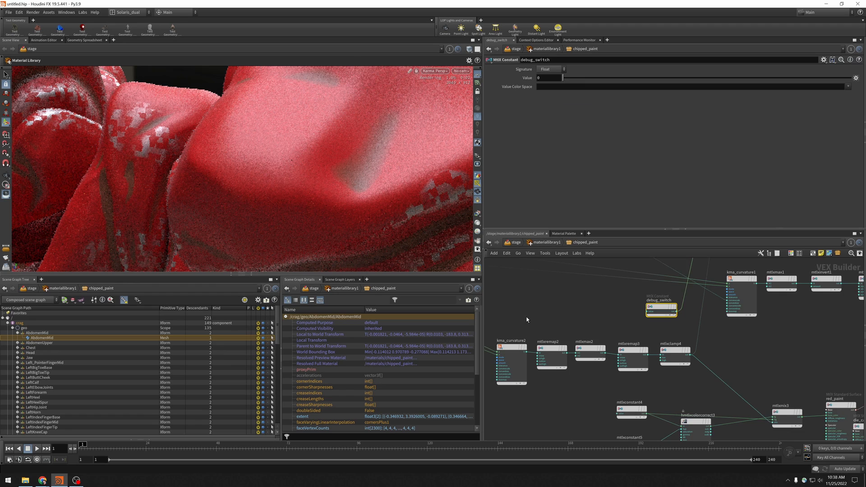
{"action": "middle_click_drag", "start_coordinate": [527, 317], "coordinate": [575, 313]}
{"action": "left_click_drag", "start_coordinate": [380, 160], "coordinate": [331, 182]}
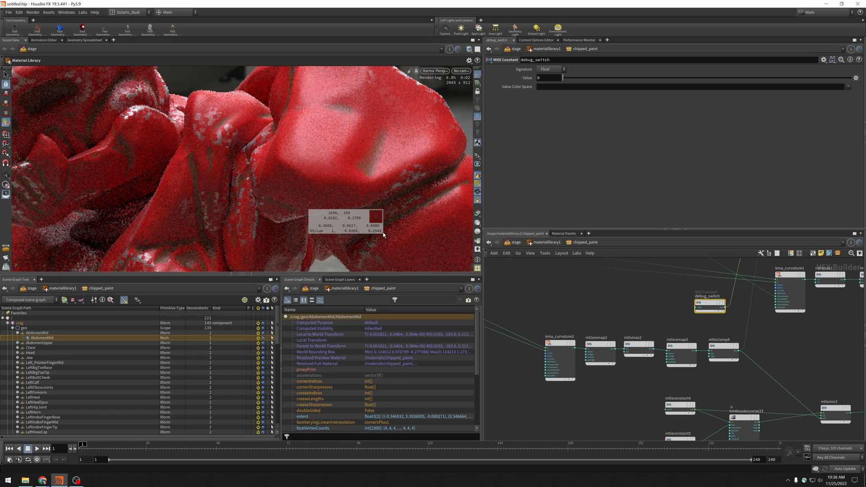
{"action": "middle_click_drag", "start_coordinate": [247, 158], "coordinate": [318, 163], "text": "alt"}
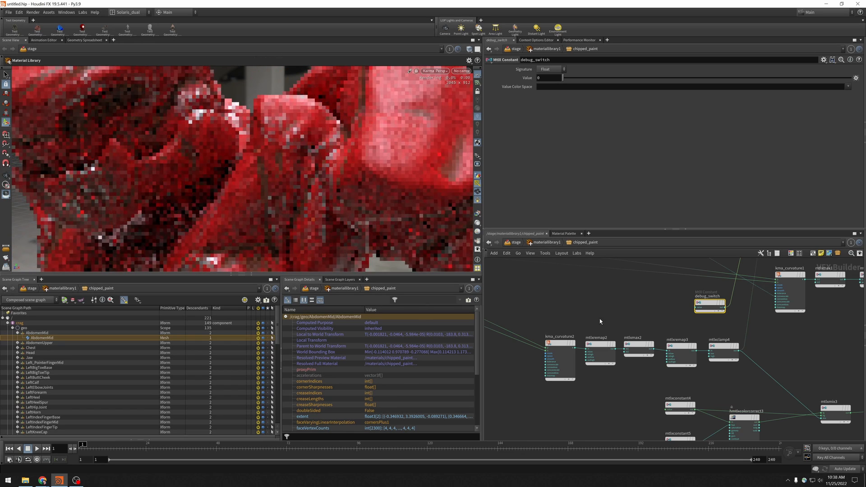
Add a MtlX Noise3D node in the empty area before kma_curvature2
{"action": "middle_click_drag", "start_coordinate": [572, 310], "coordinate": [697, 326]}
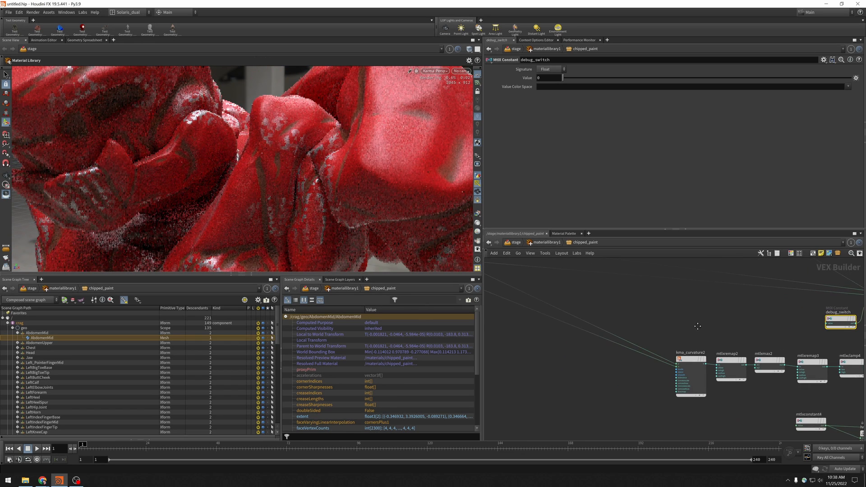
{"action": "middle_click_drag", "start_coordinate": [678, 308], "coordinate": [527, 301]}
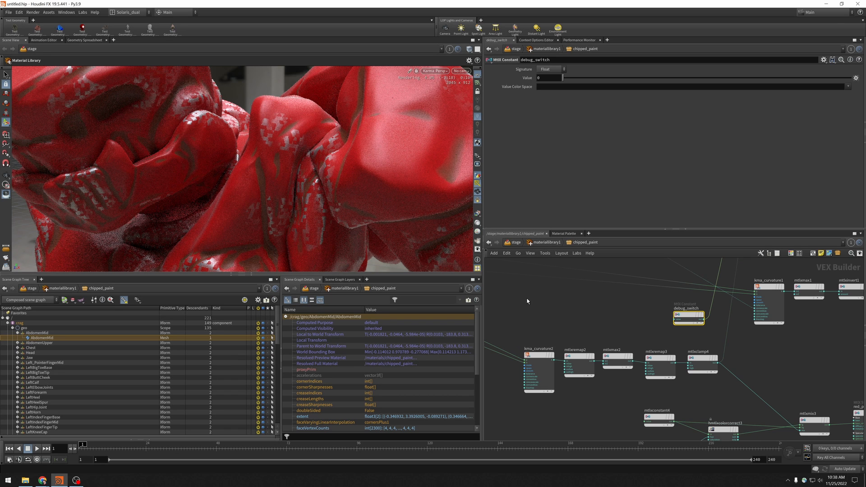
{"action": "middle_click_drag", "start_coordinate": [528, 301], "coordinate": [635, 321]}
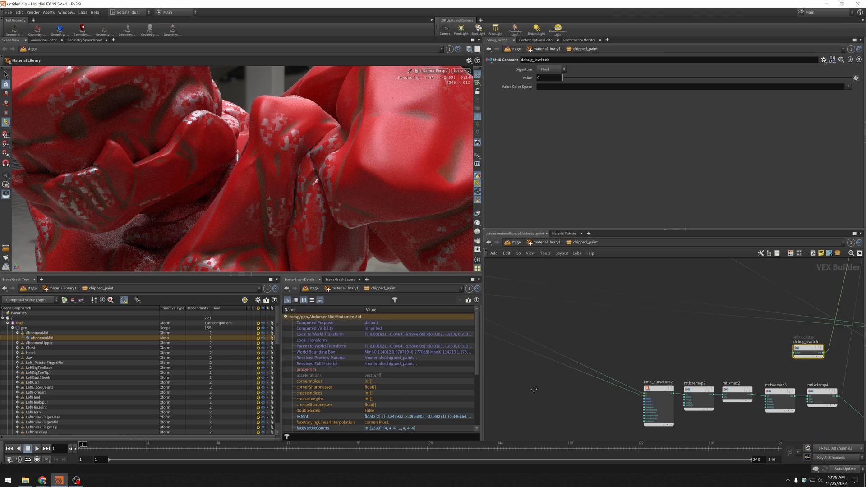
{"action": "middle_click_drag", "start_coordinate": [534, 388], "coordinate": [587, 359]}
{"action": "key", "text": "Tab"}
{"action": "mouse_move", "coordinate": [546, 371]}
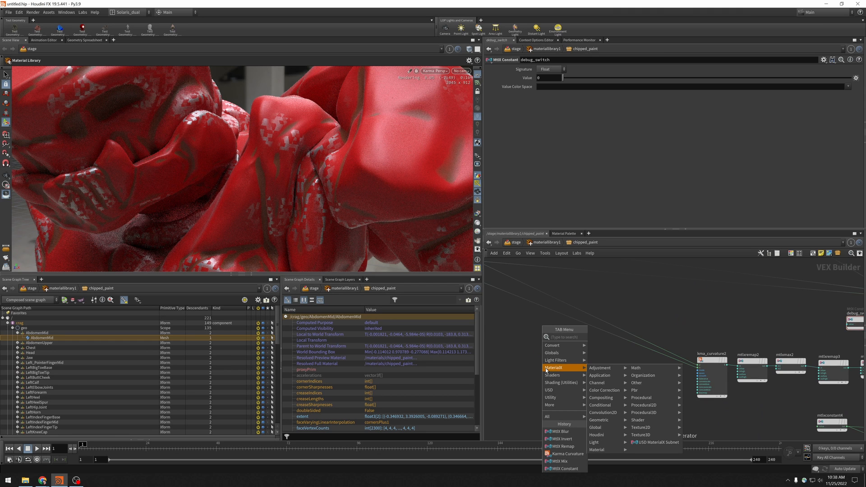
{"action": "type", "text": "noise"}
{"action": "key", "text": "Down"}
{"action": "key", "text": "Down"}
{"action": "key", "text": "Down"}
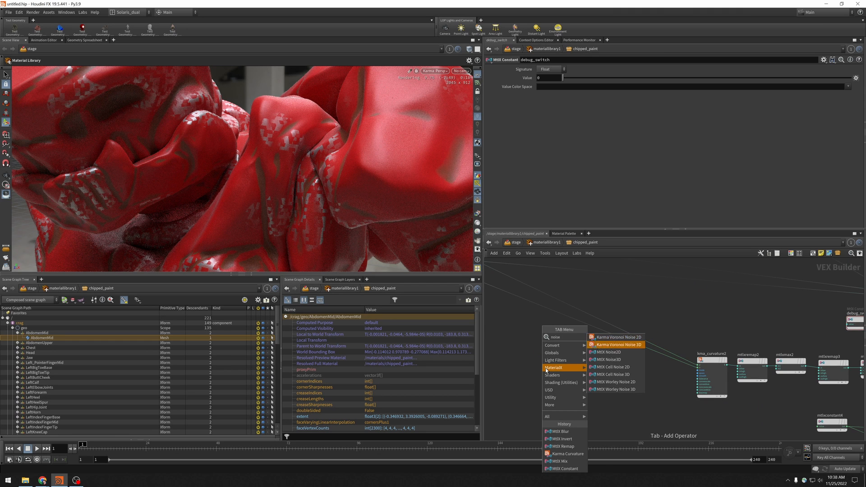
{"action": "key", "text": "Return"}
{"action": "left_click", "coordinate": [545, 367]}
Connect mtlxposition1's output to the position input of mtlxnoise3d2
{"action": "middle_click_drag", "start_coordinate": [545, 368], "coordinate": [652, 426]}
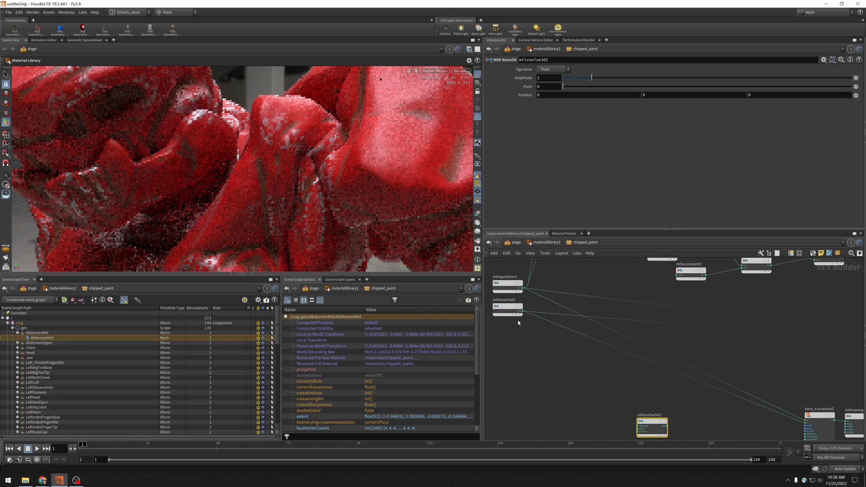
{"action": "left_click", "coordinate": [522, 288]}
{"action": "middle_click_drag", "start_coordinate": [592, 407], "coordinate": [557, 337]}
{"action": "left_click", "coordinate": [602, 361]}
Insert a MtlX Multiply node between mtlxposition1 and mtlxnoise3d2
{"action": "key", "text": "Tab"}
{"action": "type", "text": "mult"}
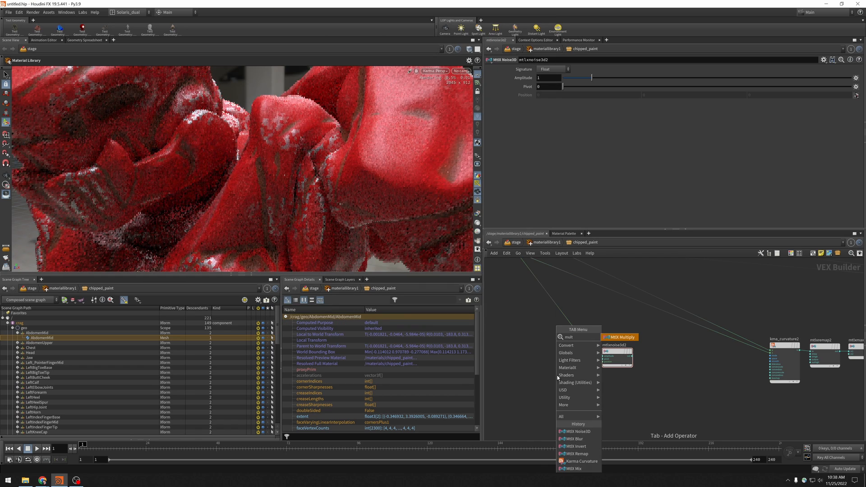
{"action": "key", "text": "Return"}
{"action": "left_click", "coordinate": [557, 378]}
{"action": "left_click_drag", "start_coordinate": [558, 377], "coordinate": [570, 326]}
Add a MtlX Constant node and connect it to the second input of mtlxmultiply5
{"action": "key", "text": "Tab"}
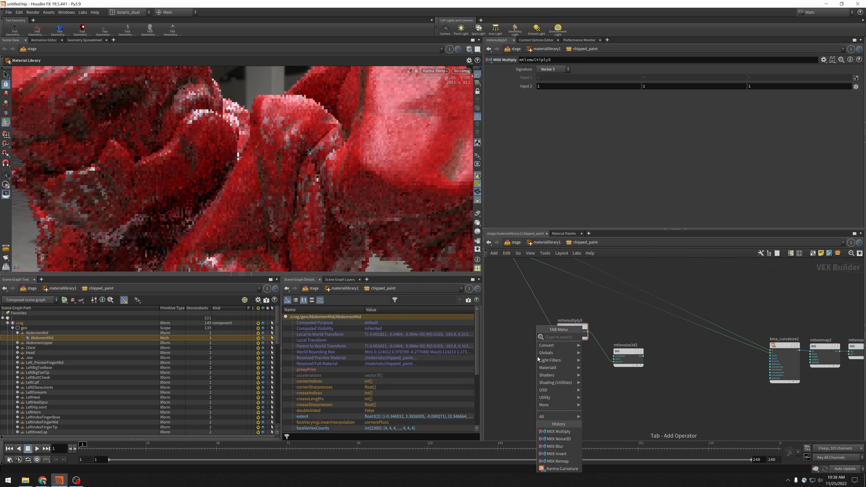
{"action": "type", "text": "const"}
{"action": "key", "text": "Return"}
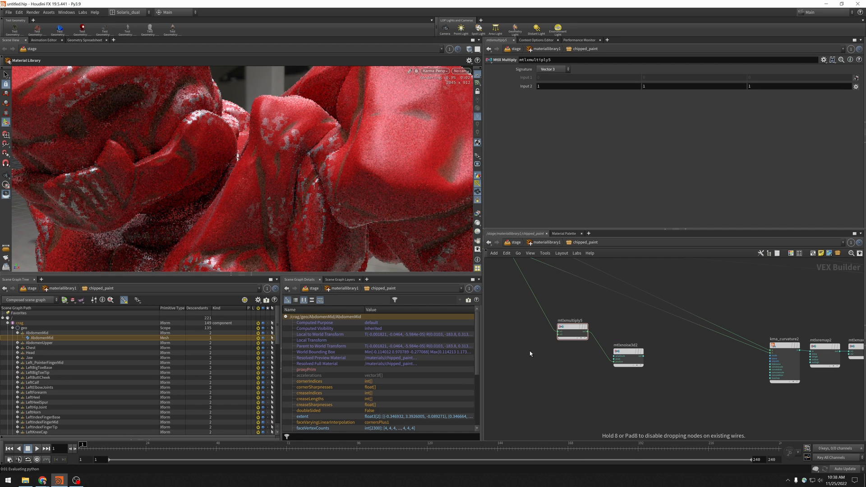
{"action": "left_click", "coordinate": [537, 356]}
{"action": "left_click_drag", "start_coordinate": [541, 355], "coordinate": [575, 342]}
{"action": "left_click", "coordinate": [558, 336]}
Connect mtlxnoise3d2's output to debug_shader to preview the noise
{"action": "left_click", "coordinate": [624, 353]}
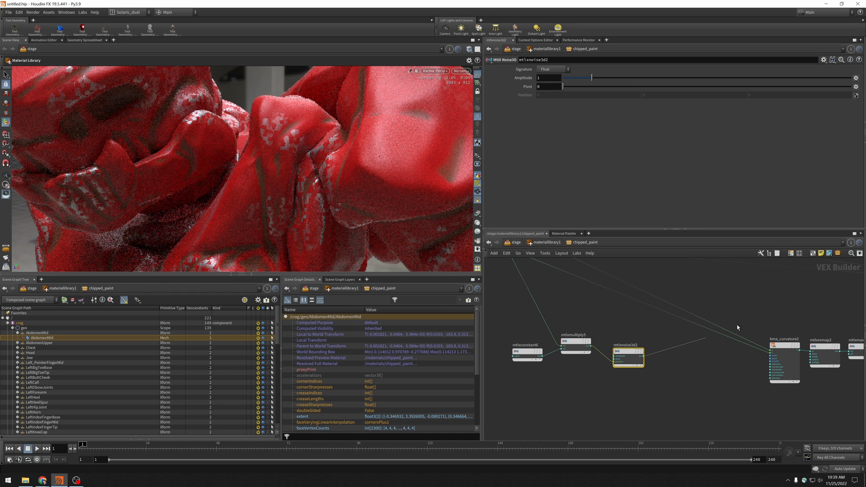
{"action": "middle_click_drag", "start_coordinate": [812, 293], "coordinate": [535, 386]}
{"action": "middle_click_drag", "start_coordinate": [728, 332], "coordinate": [690, 379]}
{"action": "left_click", "coordinate": [656, 312]}
Set debug_switch's value to 1 to render the debug shader
{"action": "middle_click_drag", "start_coordinate": [627, 383], "coordinate": [642, 357]}
{"action": "left_click_drag", "start_coordinate": [608, 419], "coordinate": [612, 282]}
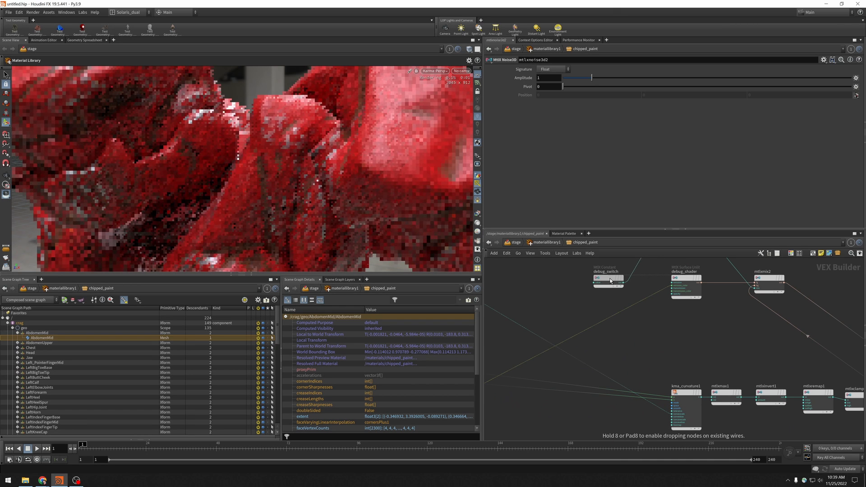
{"action": "left_click", "coordinate": [547, 79]}
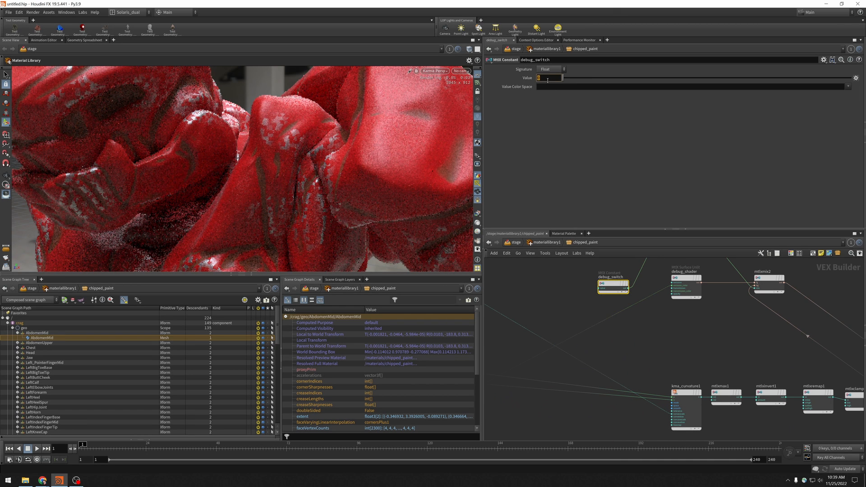
{"action": "type", "text": "1"}
{"action": "key", "text": "Return"}
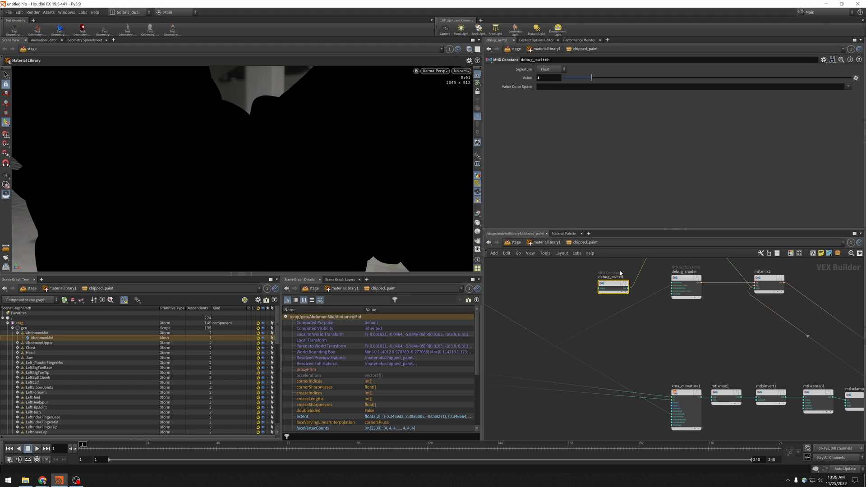
Set the value of mtlxconstant6, which scales the noise position, to 1
{"action": "middle_click_drag", "start_coordinate": [649, 288], "coordinate": [633, 306]}
{"action": "scroll", "coordinate": [654, 302], "scroll_direction": "up", "scroll_amount": 2}
{"action": "scroll", "coordinate": [660, 311], "scroll_direction": "up", "scroll_amount": 3}
{"action": "scroll", "coordinate": [646, 303], "scroll_direction": "down", "scroll_amount": 3}
{"action": "scroll", "coordinate": [588, 356], "scroll_direction": "down", "scroll_amount": 2}
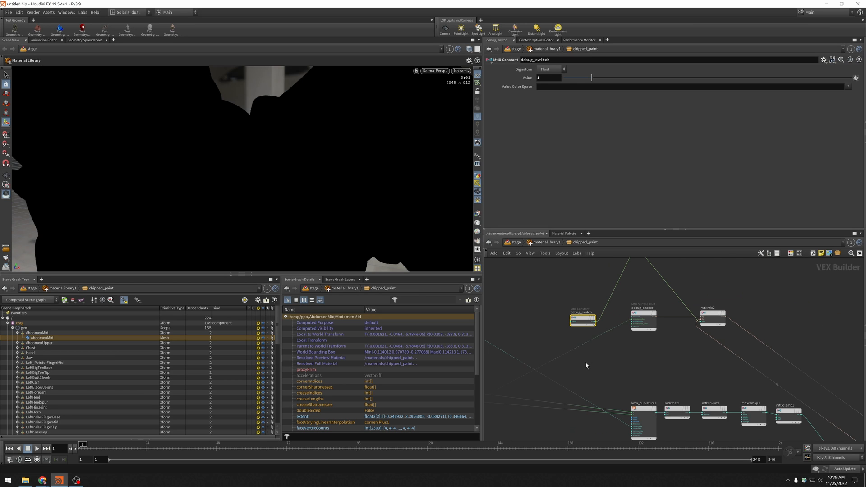
{"action": "scroll", "coordinate": [547, 338], "scroll_direction": "up", "scroll_amount": 3}
{"action": "middle_click_drag", "start_coordinate": [574, 336], "coordinate": [726, 267]}
{"action": "mouse_move", "coordinate": [570, 369]}
{"action": "middle_mouse_down"}
{"action": "mouse_move", "coordinate": [705, 291]}
{"action": "mouse_move", "coordinate": [716, 359]}
{"action": "middle_mouse_up"}
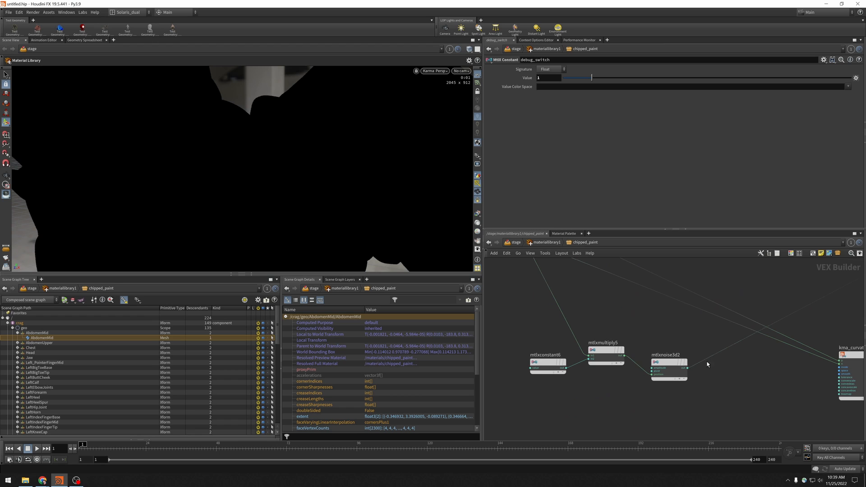
{"action": "left_click", "coordinate": [541, 364]}
{"action": "type", "text": "1"}
{"action": "key", "text": "Return"}
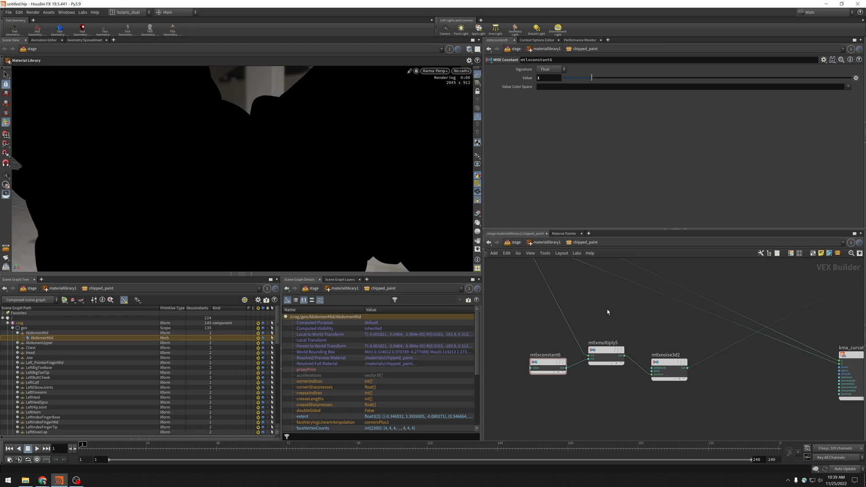
Raise mtlxconstant6's value to 10 while previewing the noise across the whole model
{"action": "right_click_drag", "start_coordinate": [324, 165], "coordinate": [139, 158], "text": "alt"}
{"action": "left_click_drag", "start_coordinate": [139, 157], "coordinate": [257, 174], "text": "alt"}
{"action": "left_click_drag", "start_coordinate": [576, 84], "coordinate": [863, 77]}
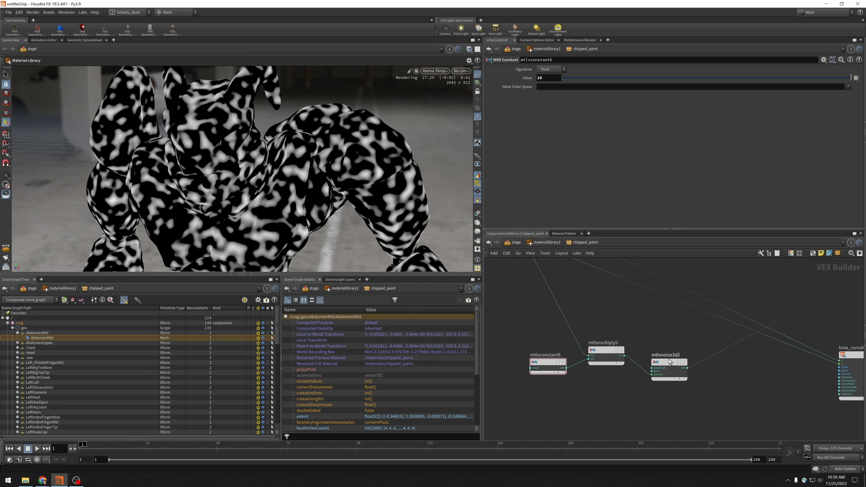
Insert a MtlX Remap node after mtlxnoise3d2 and set its Inlow to -0.7
{"action": "mouse_move", "coordinate": [674, 363]}
{"action": "left_click_drag", "start_coordinate": [669, 362], "coordinate": [656, 355]}
{"action": "key", "text": "Tab"}
{"action": "type", "text": "ream"}
{"action": "key", "text": "BackSpace"}
{"action": "key", "text": "BackSpace"}
{"action": "type", "text": "ma"}
{"action": "key", "text": "Return"}
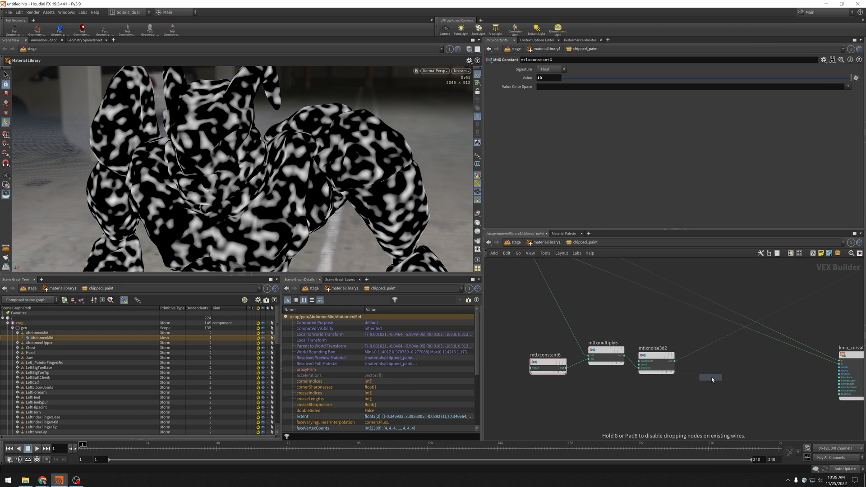
{"action": "left_click", "coordinate": [706, 353]}
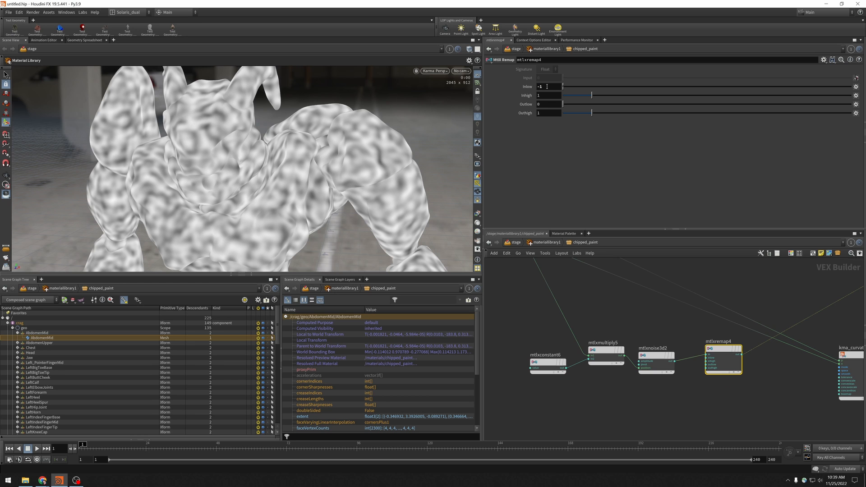
{"action": "middle_click_drag", "start_coordinate": [525, 87], "coordinate": [541, 85]}
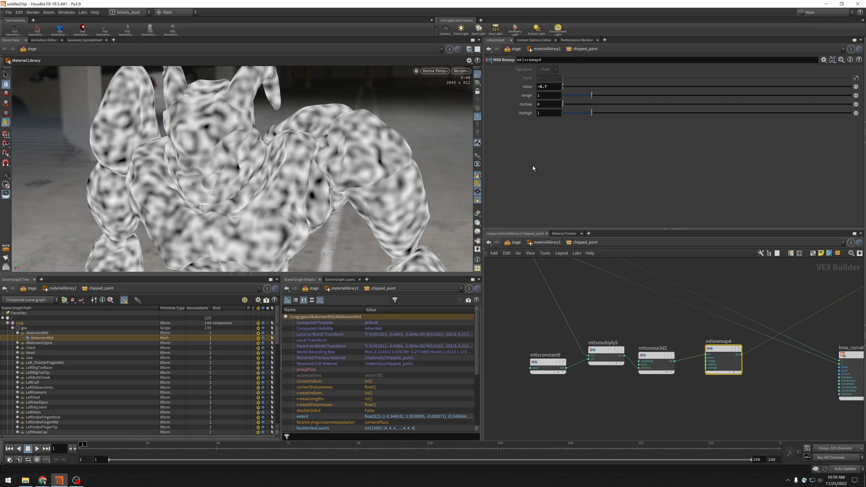
Set mtlxconstant6's value to 30 for a finer noise pattern
{"action": "left_click", "coordinate": [544, 369]}
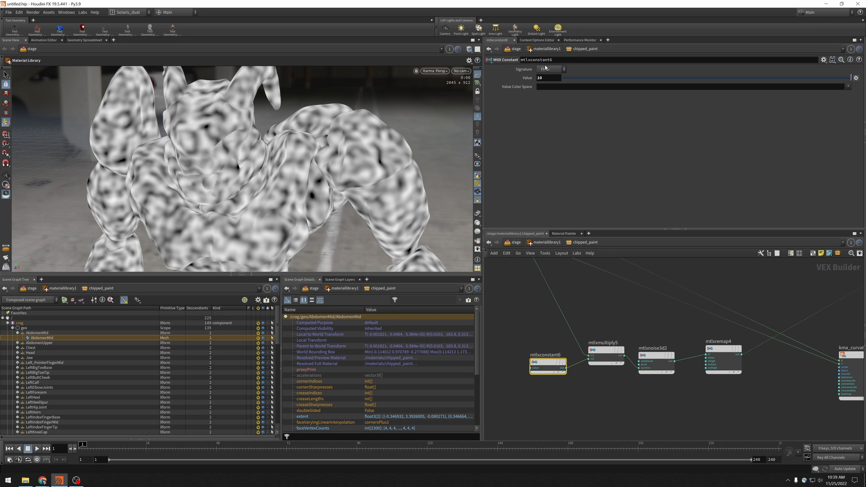
{"action": "type", "text": "30"}
{"action": "key", "text": "Return"}
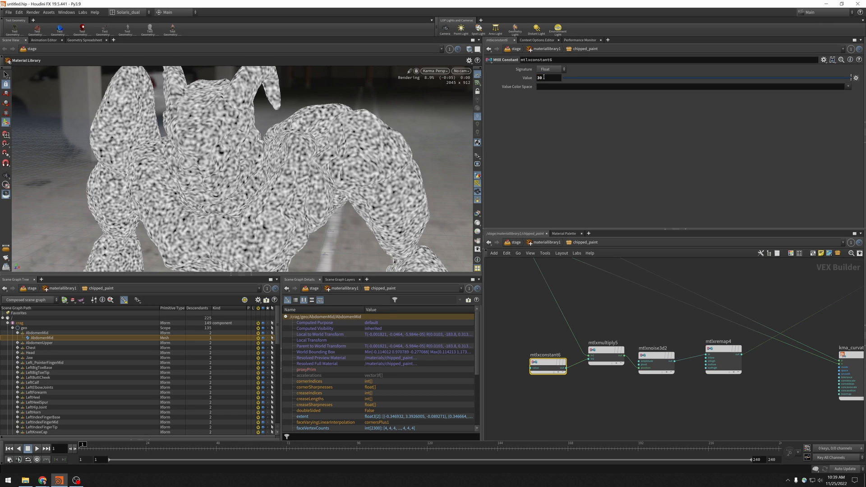
Add a MtlX Constant node between mtlxremap4 and kma_curvature2
{"action": "middle_click_drag", "start_coordinate": [764, 325], "coordinate": [535, 346]}
{"action": "middle_click_drag", "start_coordinate": [669, 344], "coordinate": [722, 335]}
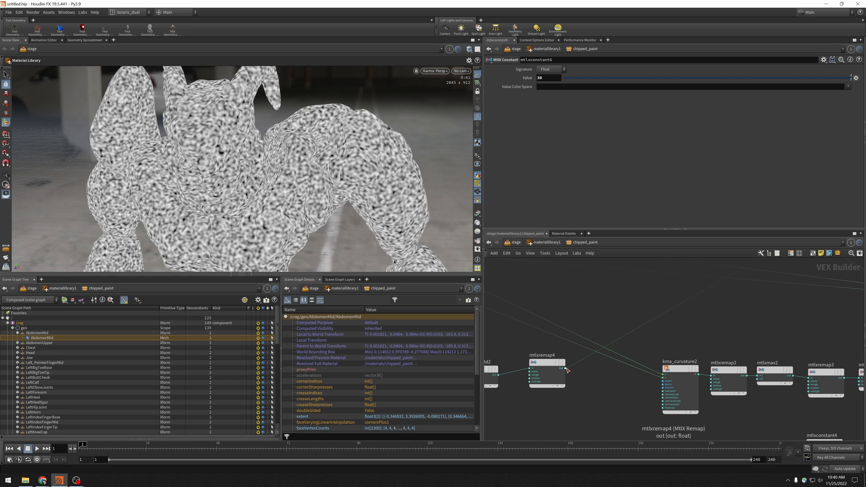
{"action": "type", "text": "add"}
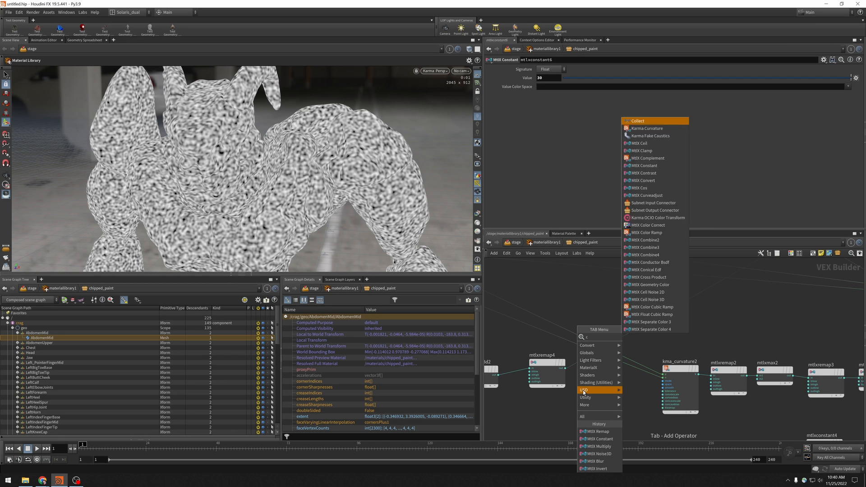
{"action": "key", "text": "Return"}
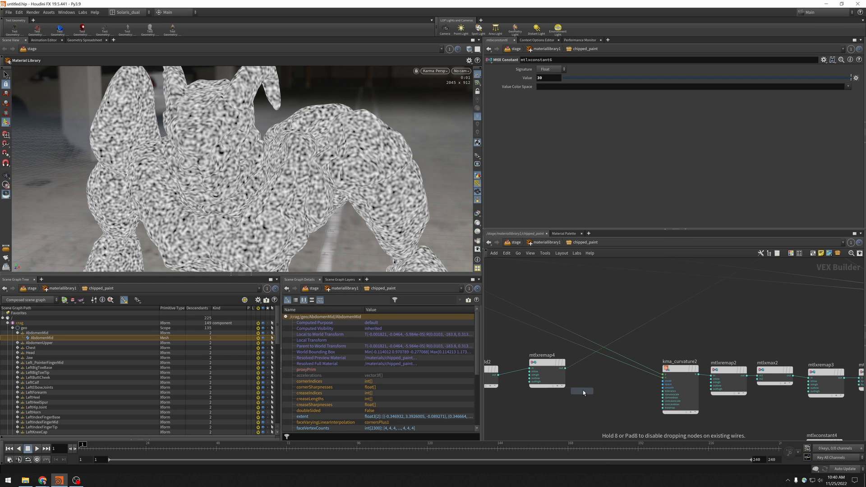
{"action": "left_click", "coordinate": [582, 390]}
Copy the Concave Scale parameter of kma_curvature2 and paste its value, 0.164, into the new constant's Value
{"action": "left_click", "coordinate": [680, 383]}
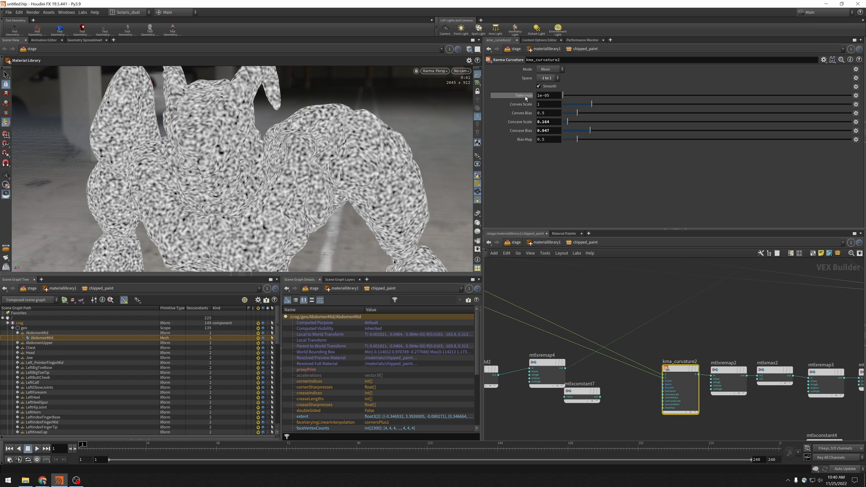
{"action": "right_click", "coordinate": [526, 122]}
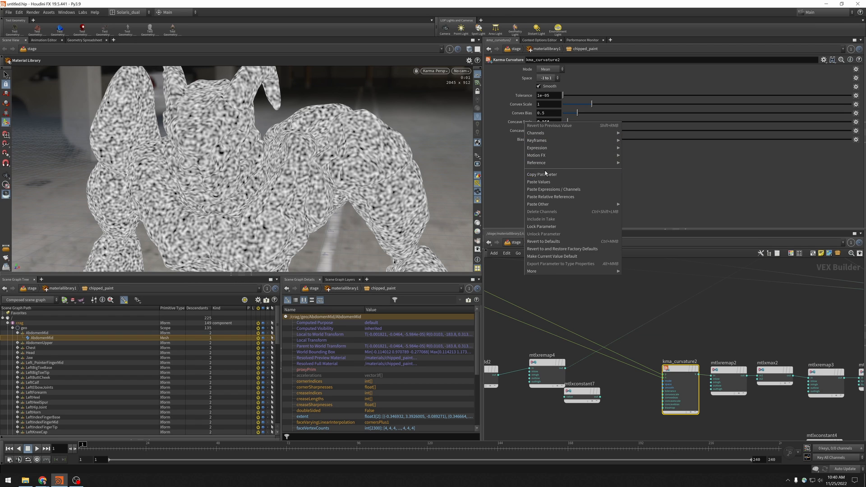
{"action": "left_click", "coordinate": [541, 175]}
{"action": "left_click", "coordinate": [582, 394]}
{"action": "right_click", "coordinate": [527, 78]}
{"action": "left_click", "coordinate": [538, 135]}
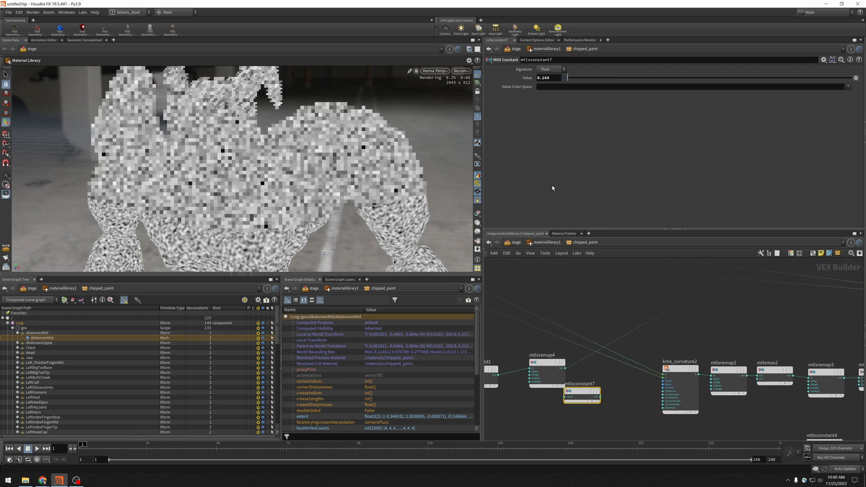
Wire mtlxconstant7 into kma_curvature2's concave scale input and insert a MtlX Multiply node on that connection
{"action": "left_click", "coordinate": [599, 396]}
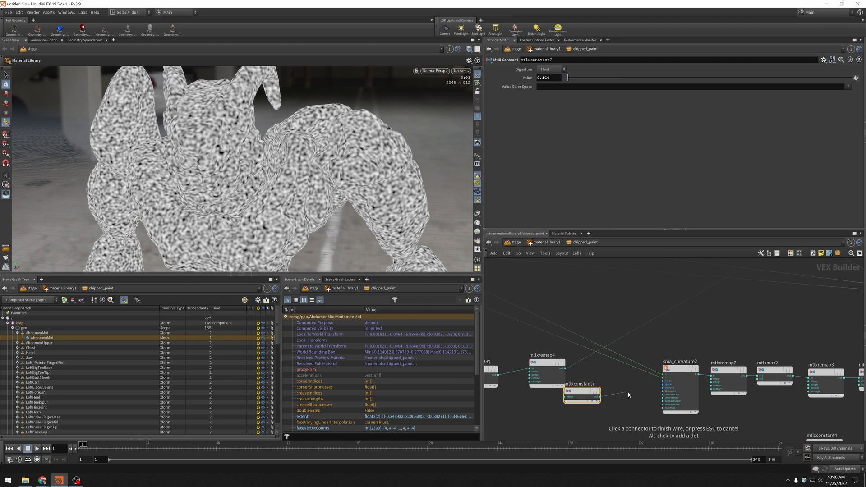
{"action": "left_click", "coordinate": [661, 401]}
{"action": "left_click_drag", "start_coordinate": [582, 395], "coordinate": [530, 414]}
{"action": "key", "text": "Tab"}
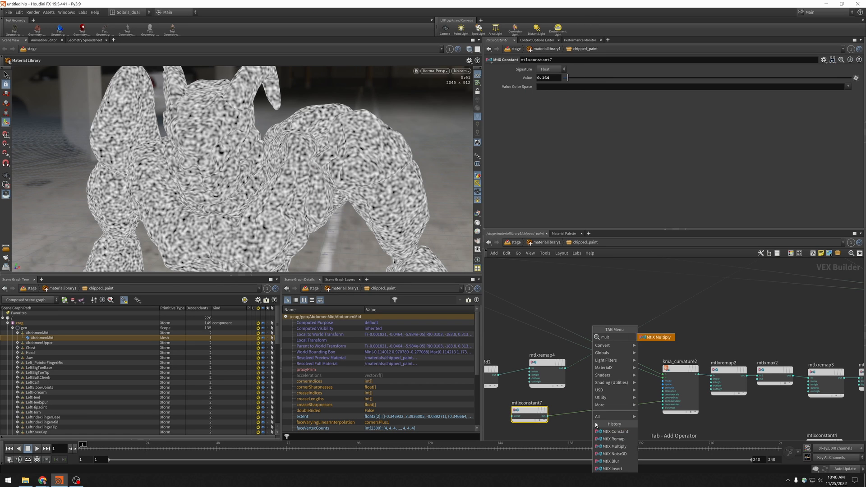
{"action": "left_click", "coordinate": [600, 431]}
{"action": "left_click", "coordinate": [594, 414]}
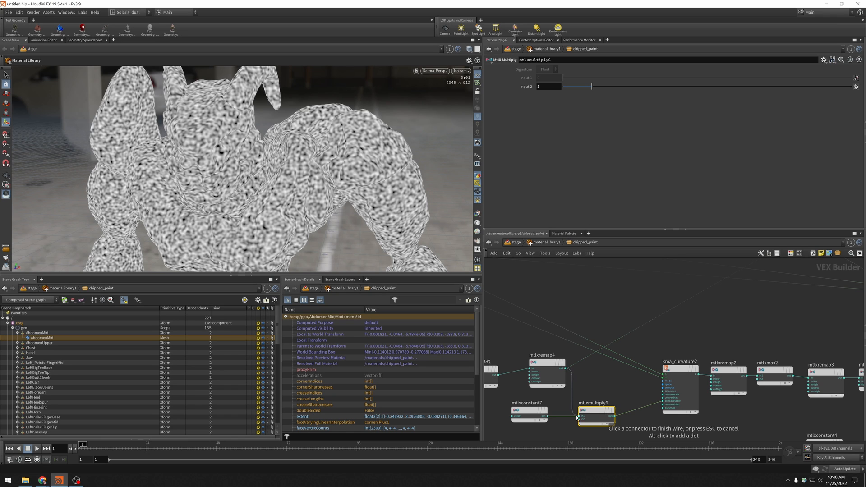
Set debug_switch's value to 0 to render the full paint shader and frame a close-up of the model
{"action": "middle_click_drag", "start_coordinate": [743, 317], "coordinate": [712, 356]}
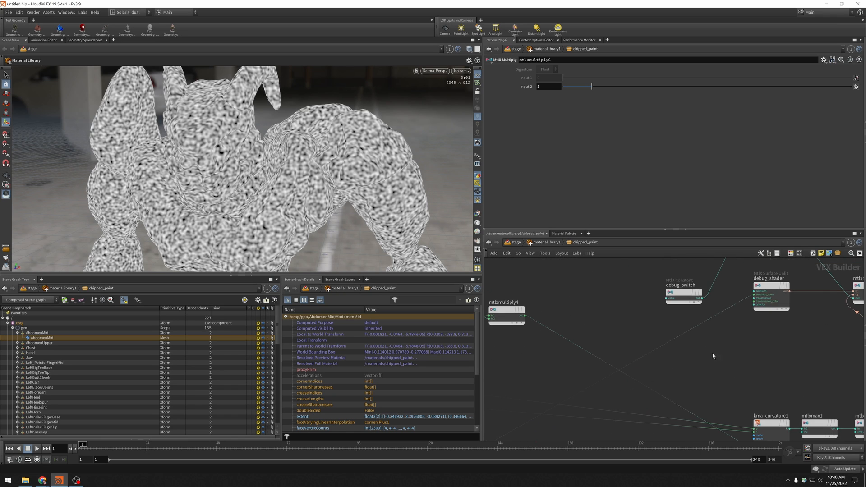
{"action": "left_click", "coordinate": [681, 296]}
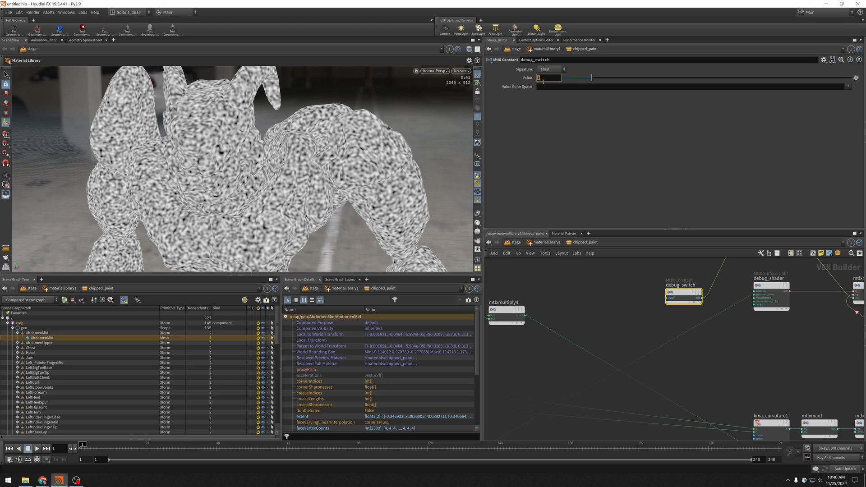
{"action": "type", "text": "0"}
{"action": "key", "text": "Return"}
{"action": "middle_click_drag", "start_coordinate": [521, 393], "coordinate": [669, 268]}
{"action": "key", "text": "space"}
{"action": "right_click_drag", "start_coordinate": [376, 152], "coordinate": [381, 170]}
{"action": "mouse_move", "coordinate": [282, 148]}
{"action": "left_mouse_down"}
{"action": "mouse_move", "coordinate": [247, 146]}
{"action": "mouse_move", "coordinate": [284, 146]}
{"action": "left_mouse_up"}
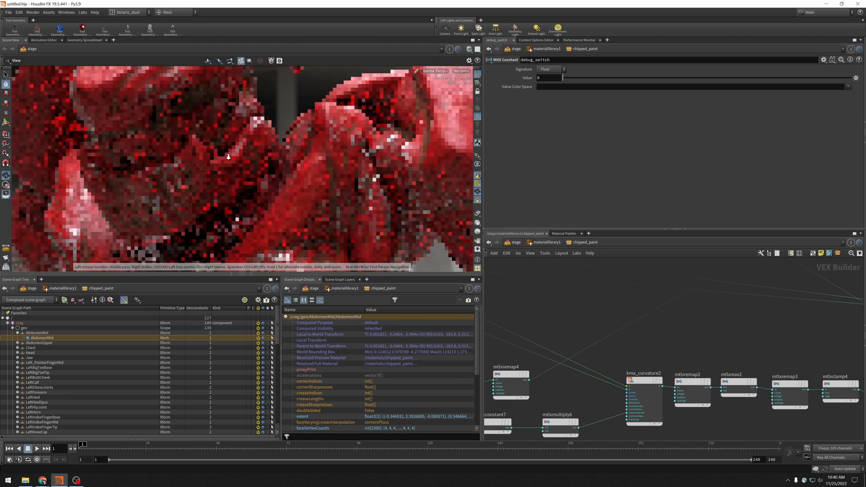
{"action": "right_click_drag", "start_coordinate": [284, 146], "coordinate": [290, 163]}
{"action": "middle_click_drag", "start_coordinate": [290, 163], "coordinate": [297, 183]}
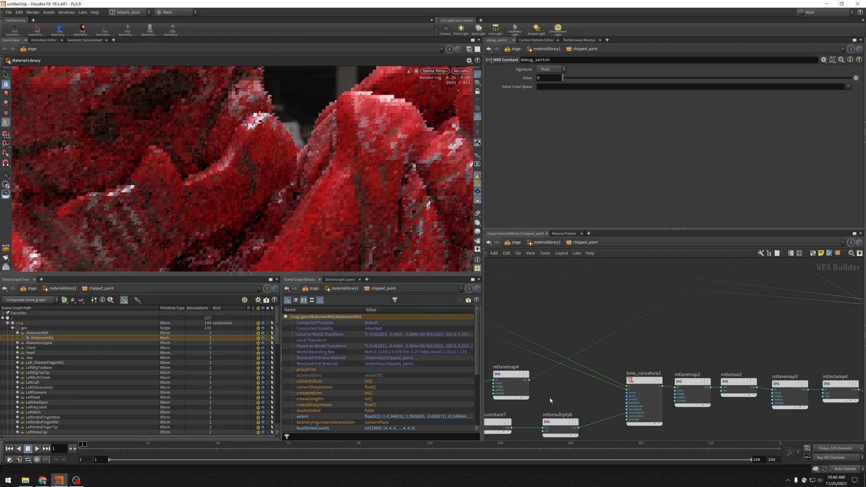
Connect mtlxremap4's output to the second input of mtlxmultiply6
{"action": "middle_click_drag", "start_coordinate": [587, 392], "coordinate": [620, 380]}
{"action": "left_click", "coordinate": [576, 350]}
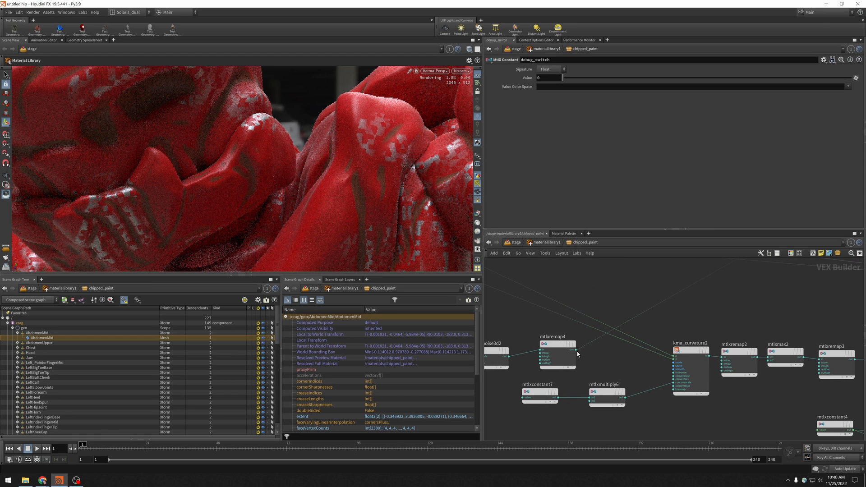
{"action": "left_click", "coordinate": [589, 404]}
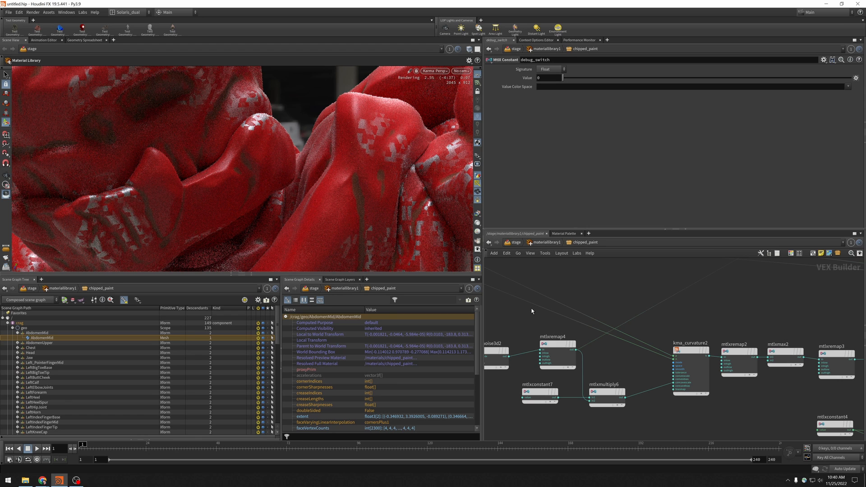
Set mtlxconstant6's value to 60 and view the chipped paint from another angle
{"action": "middle_click_drag", "start_coordinate": [527, 335], "coordinate": [641, 338]}
{"action": "left_click", "coordinate": [558, 368]}
{"action": "key", "text": "Return"}
{"action": "type", "text": "60"}
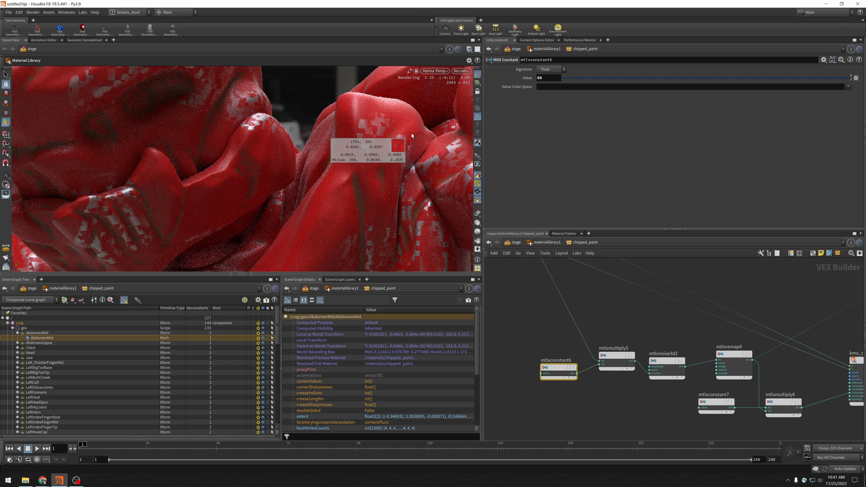
{"action": "left_click_drag", "start_coordinate": [414, 130], "coordinate": [369, 190], "text": "alt"}
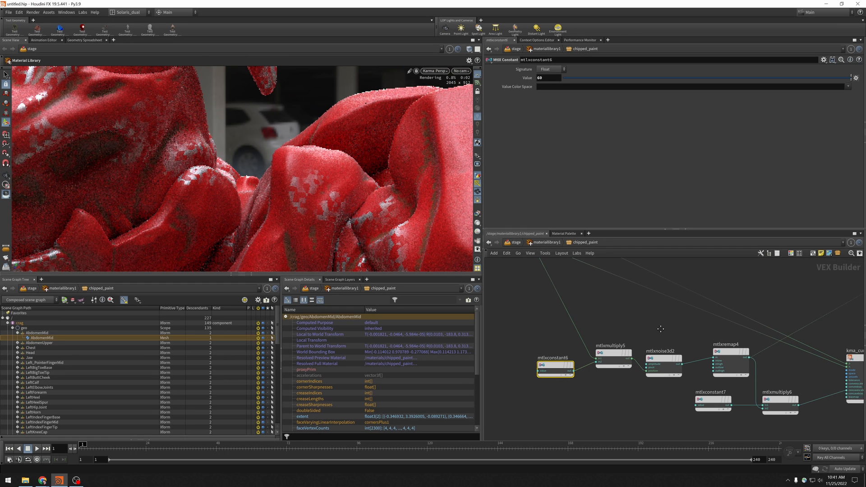
Duplicate the noise chain of mtlxconstant6, mtlxmultiply5, mtlxnoise3d2 and mtlxremap4 below the original nodes
{"action": "middle_click_drag", "start_coordinate": [674, 339], "coordinate": [645, 327]}
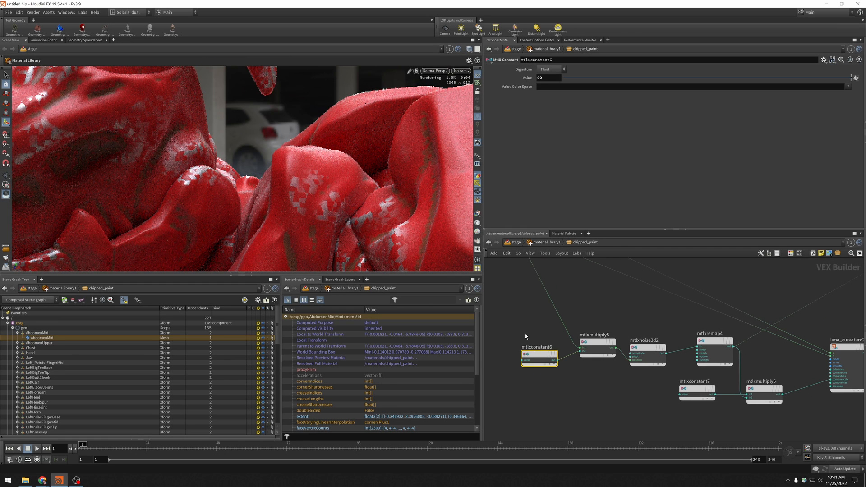
{"action": "left_click_drag", "start_coordinate": [518, 326], "coordinate": [734, 370]}
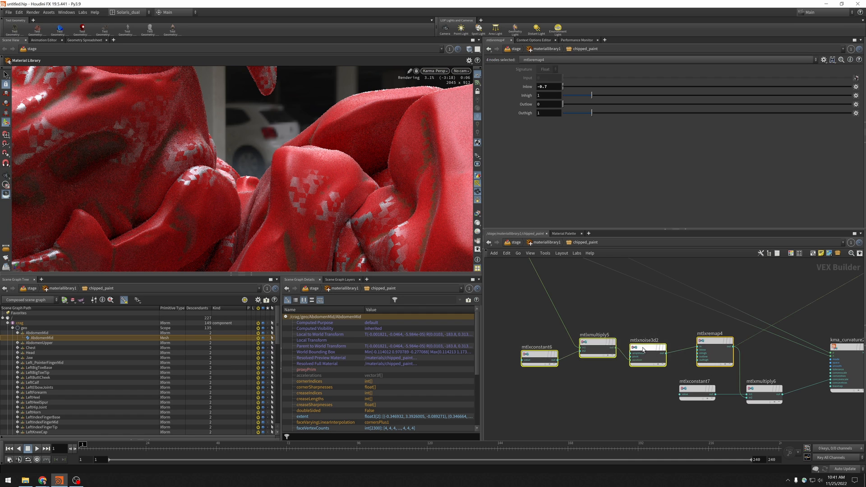
{"action": "left_click_drag", "start_coordinate": [642, 350], "coordinate": [622, 431], "text": "alt"}
{"action": "middle_click_drag", "start_coordinate": [624, 391], "coordinate": [631, 338]}
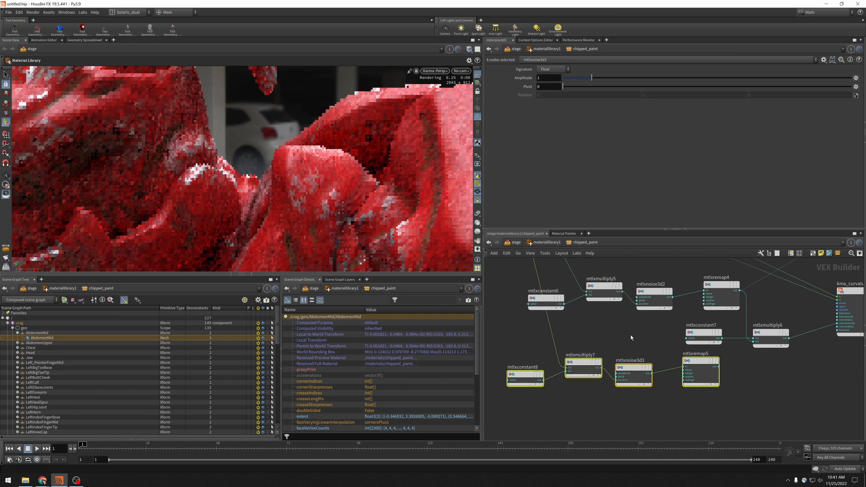
Set the value of the duplicated noise chain's constant first to 3, then to 9
{"action": "left_click", "coordinate": [525, 376]}
{"action": "left_click", "coordinate": [550, 78]}
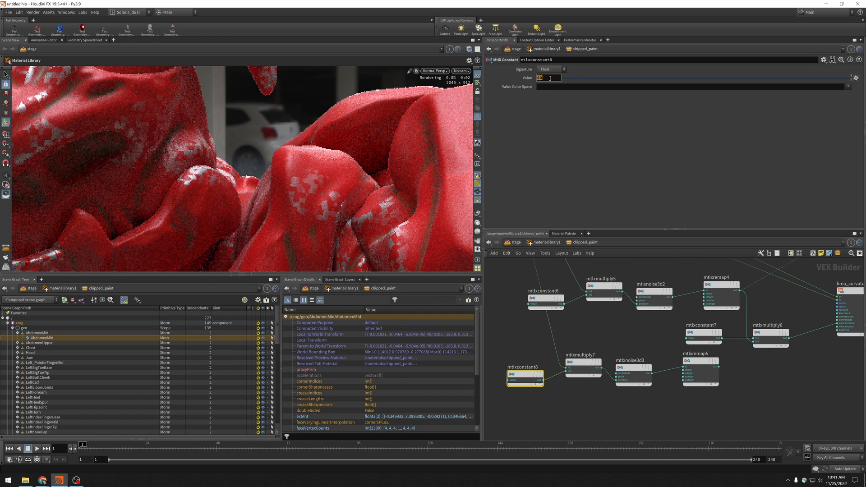
{"action": "type", "text": "3"}
{"action": "key", "text": "Return"}
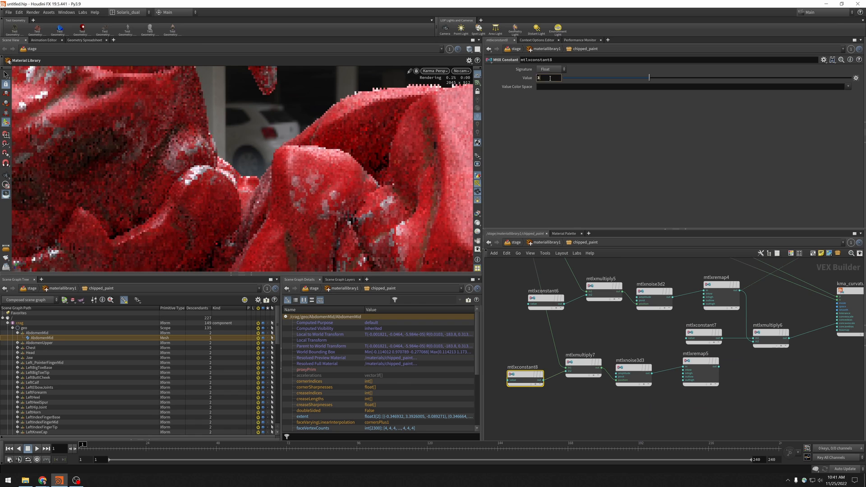
{"action": "type", "text": "9"}
{"action": "key", "text": "Return"}
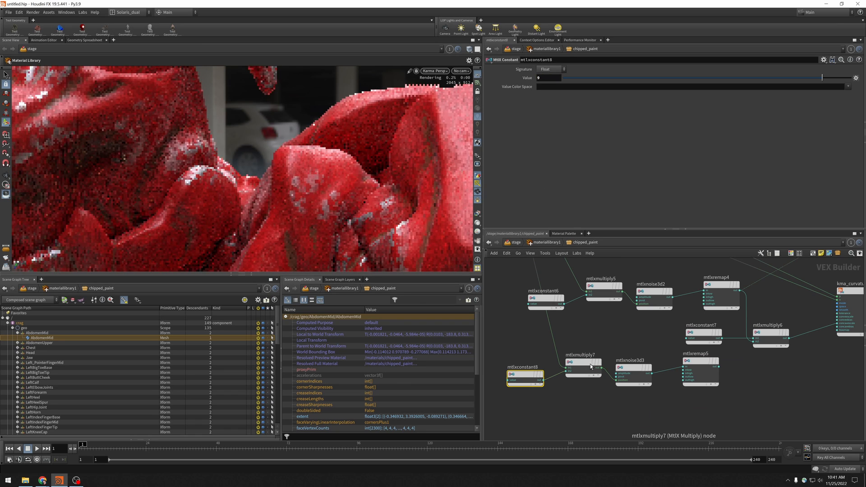
Add another MtlX Multiply node below mtlxmultiply6, beside the duplicated remap node
{"action": "middle_click_drag", "start_coordinate": [745, 374], "coordinate": [684, 383]}
{"action": "left_click", "coordinate": [710, 345]}
{"action": "key", "text": "Tab"}
{"action": "type", "text": "m"}
{"action": "key", "text": "Return"}
{"action": "left_click", "coordinate": [738, 394]}
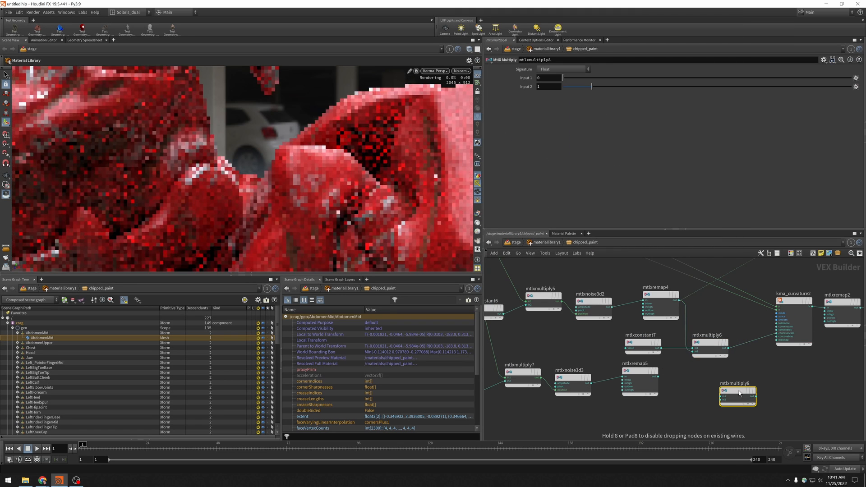
Connect mtlxmultiply6 and mtlxremap5 to mtlxmultiply8's inputs and feed its output into kma_curvature2's concave scale
{"action": "left_click", "coordinate": [727, 349]}
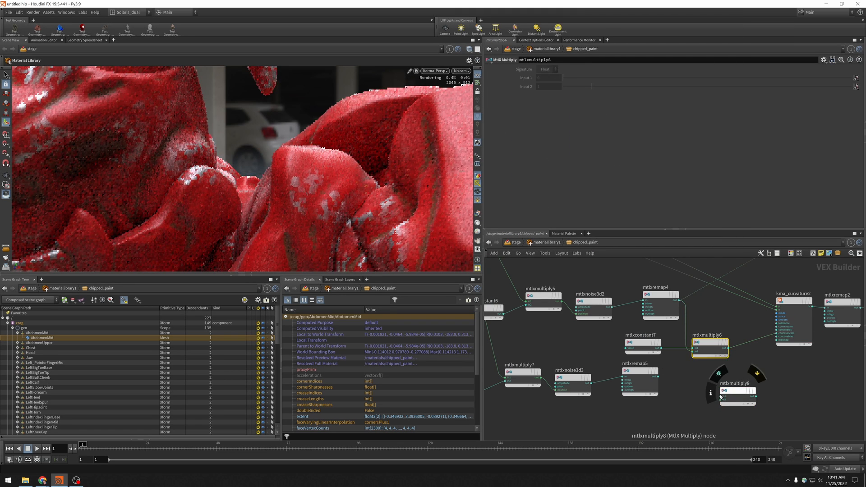
{"action": "left_click", "coordinate": [728, 349]}
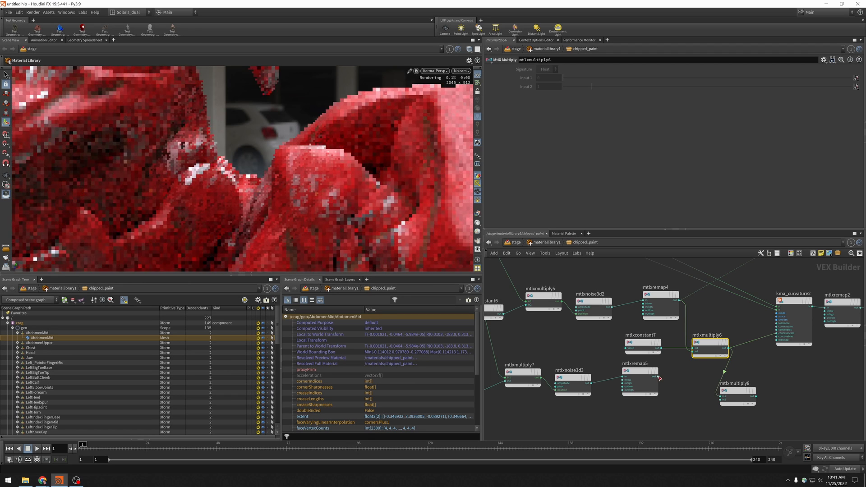
{"action": "left_click", "coordinate": [721, 397]}
{"action": "left_click", "coordinate": [728, 349]}
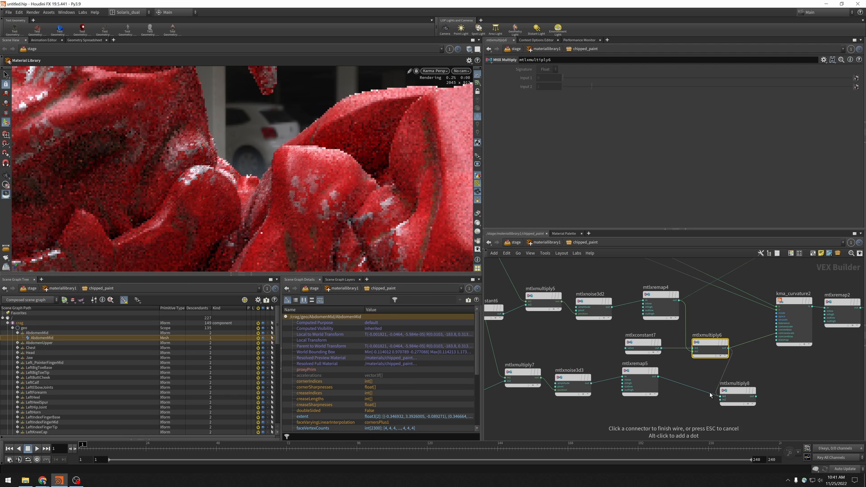
{"action": "left_click", "coordinate": [720, 399]}
{"action": "left_click", "coordinate": [755, 395]}
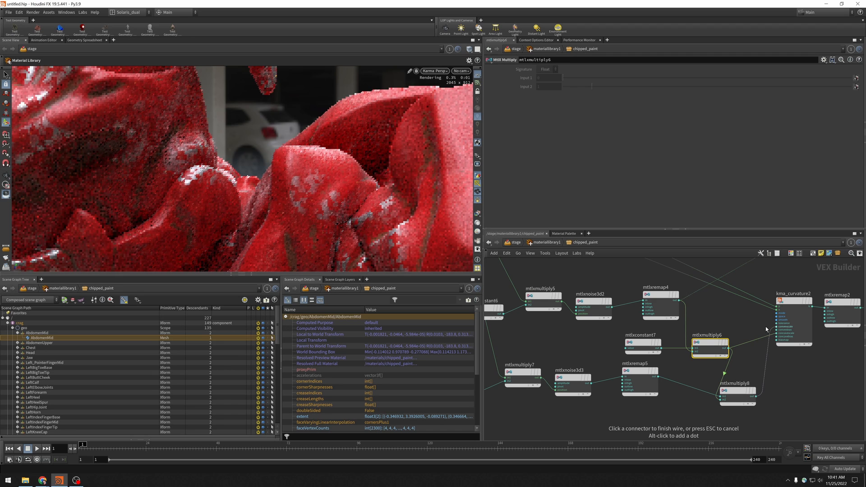
{"action": "left_click", "coordinate": [770, 336]}
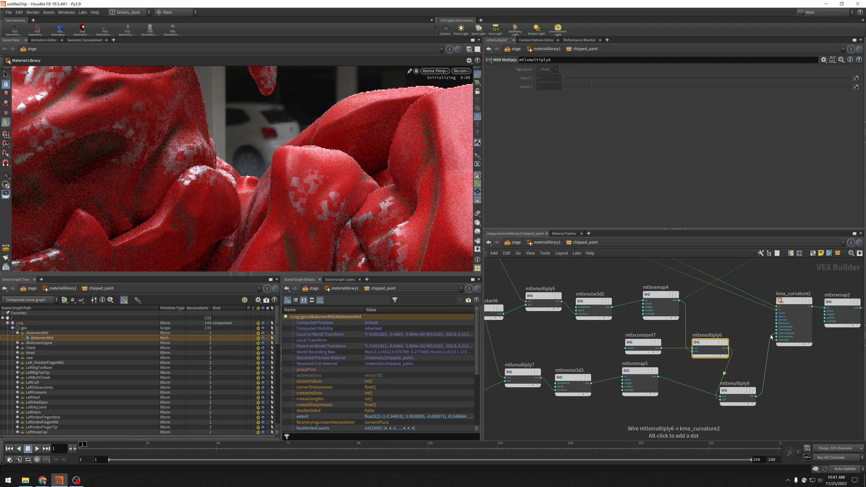
{"action": "key", "text": "Escape"}
Examine the rendered paint chipping on the character's torso and across the whole body
{"action": "right_click_drag", "start_coordinate": [384, 218], "coordinate": [154, 203]}
{"action": "middle_click_drag", "start_coordinate": [154, 203], "coordinate": [255, 130]}
{"action": "key", "text": "Return"}
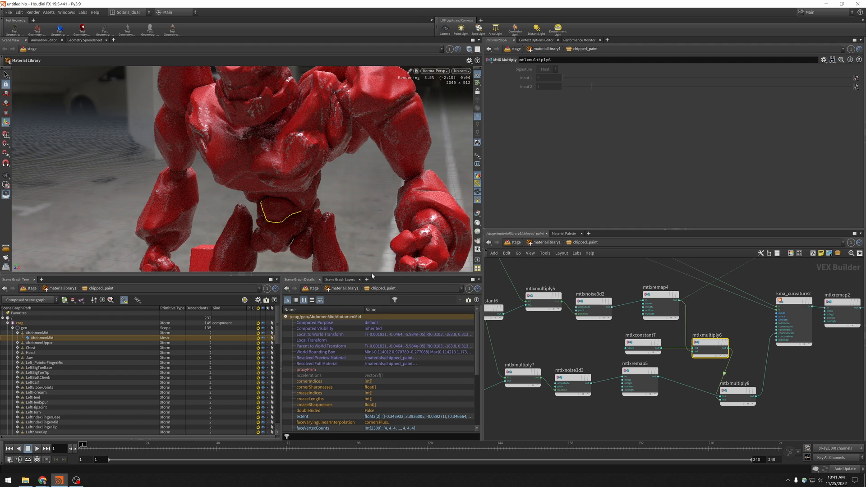
{"action": "left_click_drag", "start_coordinate": [271, 201], "coordinate": [345, 226], "text": "alt"}
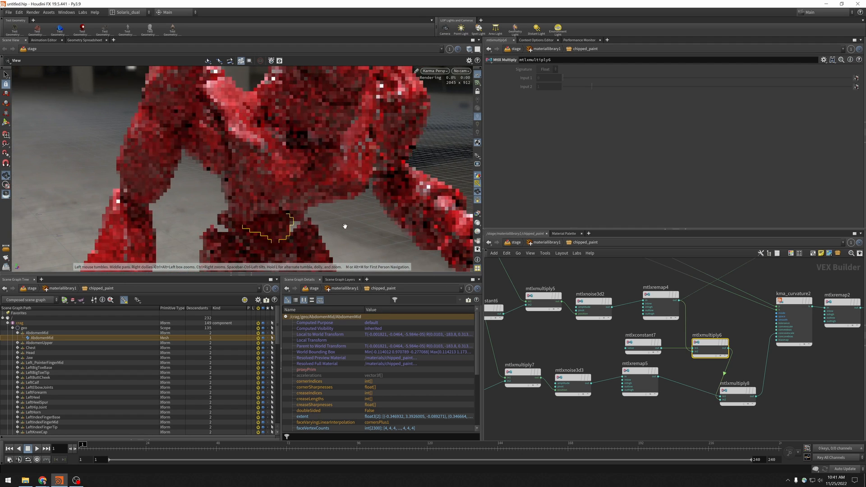
{"action": "right_click_drag", "start_coordinate": [403, 225], "coordinate": [349, 198], "text": "alt"}
{"action": "middle_click_drag", "start_coordinate": [350, 198], "coordinate": [298, 195], "text": "alt"}
{"action": "left_click_drag", "start_coordinate": [298, 195], "coordinate": [266, 203], "text": "alt"}
{"action": "right_click_drag", "start_coordinate": [289, 203], "coordinate": [275, 184], "text": "alt"}
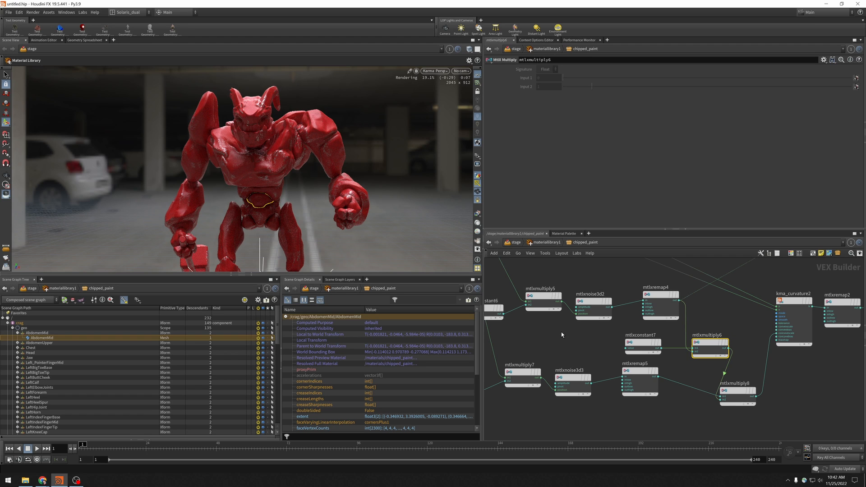
Collapse the crag hierarchy in the scene graph and clear the primitive selection
{"action": "left_click", "coordinate": [7, 323]}
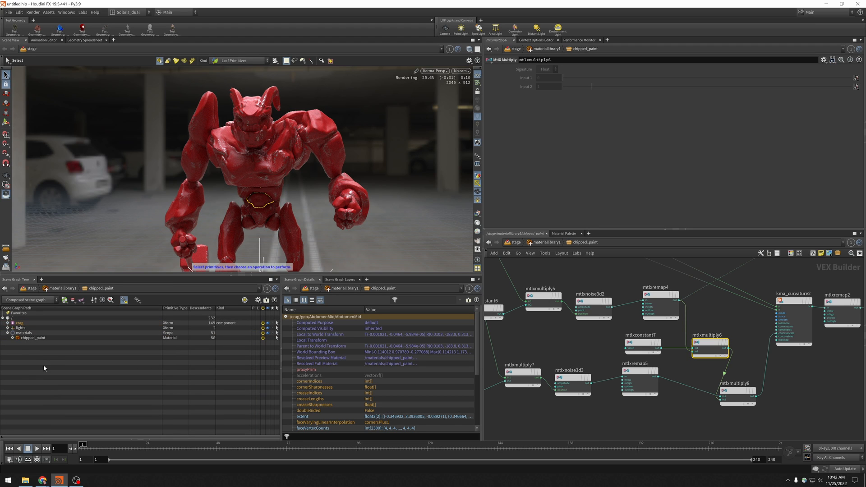
{"action": "left_click", "coordinate": [44, 368]}
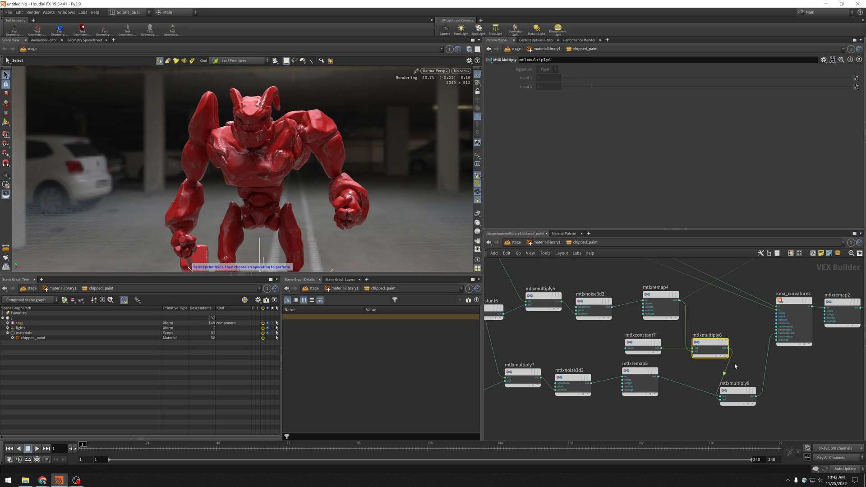
{"action": "scroll", "coordinate": [728, 305], "scroll_direction": "down", "scroll_amount": 10}
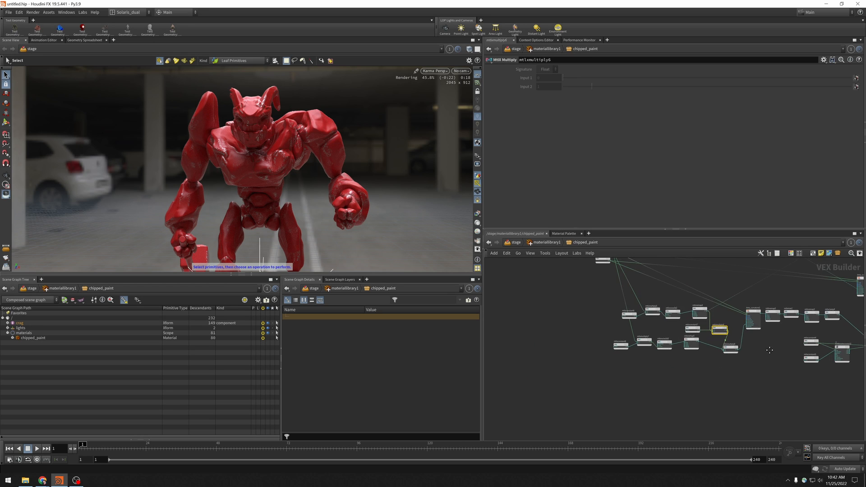
Connect mtlxmix1's output directly to surface_output, bypassing the debug mix
{"action": "scroll", "coordinate": [676, 366], "scroll_direction": "down", "scroll_amount": 5}
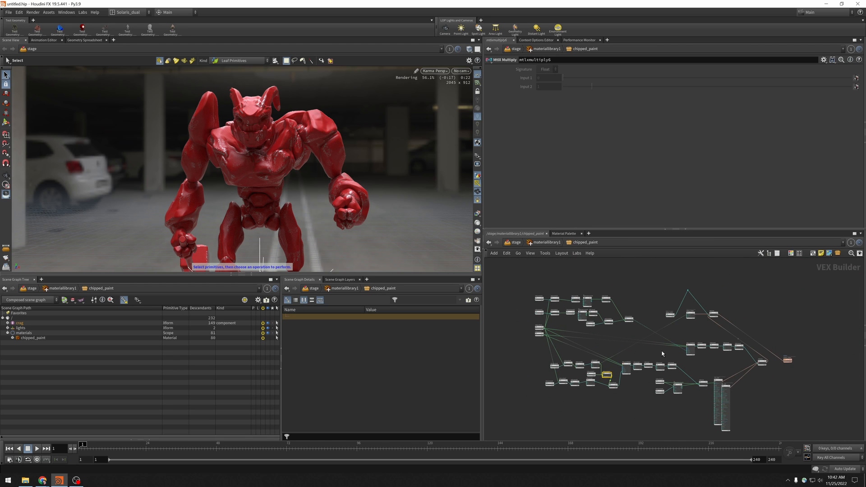
{"action": "scroll", "coordinate": [662, 353], "scroll_direction": "up", "scroll_amount": 1}
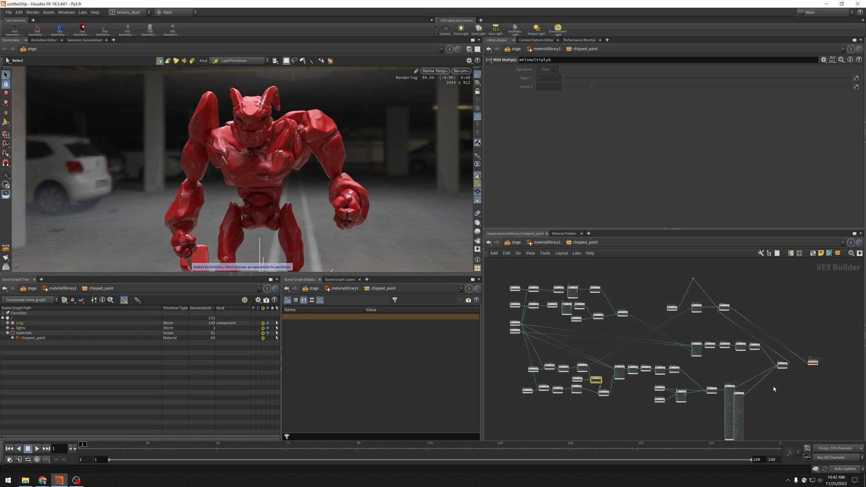
{"action": "scroll", "coordinate": [785, 385], "scroll_direction": "up", "scroll_amount": 5}
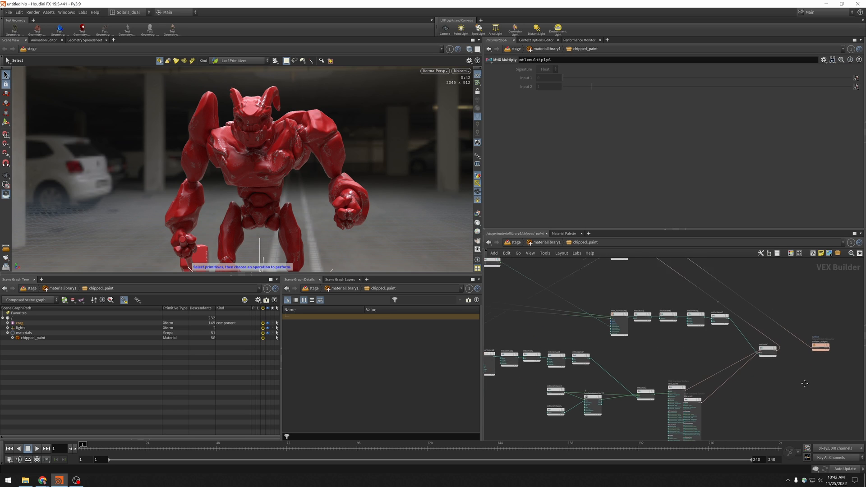
{"action": "scroll", "coordinate": [697, 373], "scroll_direction": "up", "scroll_amount": 3}
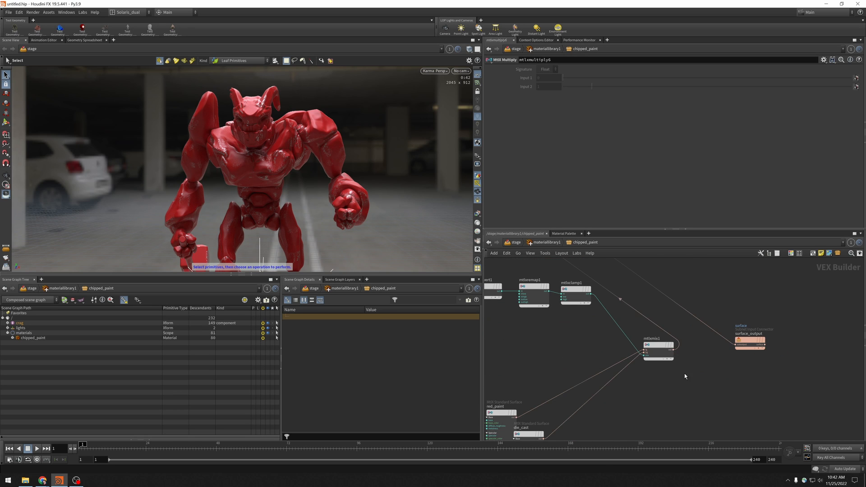
{"action": "left_click", "coordinate": [673, 349]}
{"action": "left_click", "coordinate": [735, 345]}
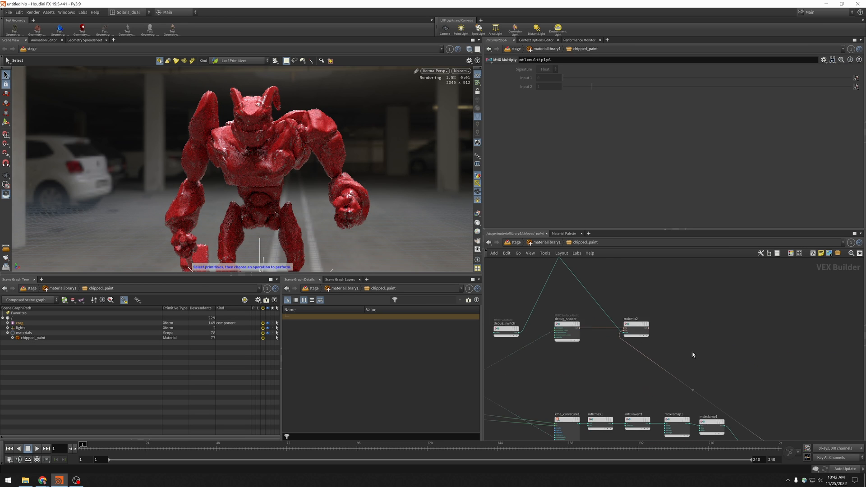
Delete the debug_switch, debug_shader and mtlxmix2 nodes from the chipped_paint network
{"action": "middle_click_drag", "start_coordinate": [692, 352], "coordinate": [755, 400]}
{"action": "left_click_drag", "start_coordinate": [568, 313], "coordinate": [764, 410]}
{"action": "middle_click_drag", "start_coordinate": [769, 410], "coordinate": [762, 327]}
{"action": "key", "text": "Delete"}
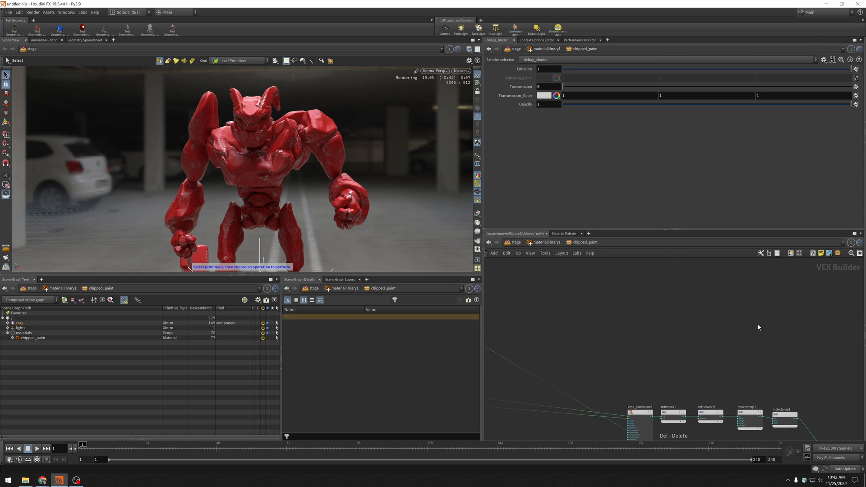
Move the die_cast shader node clear of red_paint and return to the stage network
{"action": "key", "text": "h"}
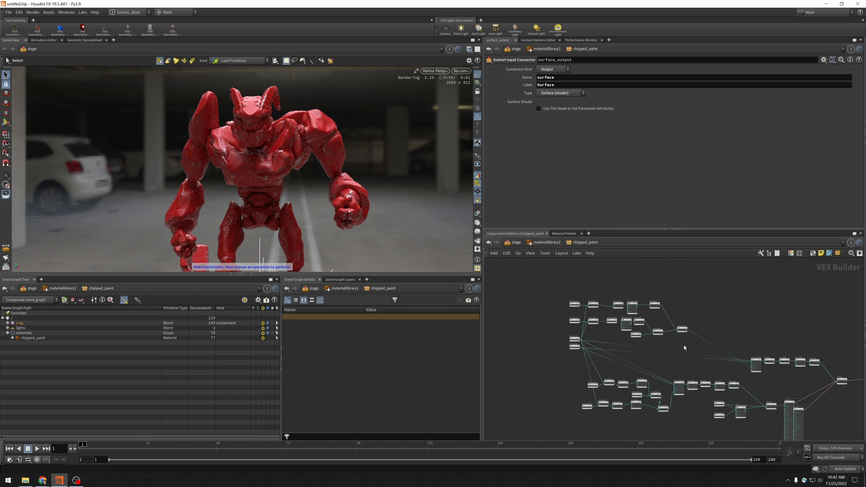
{"action": "scroll", "coordinate": [678, 353], "scroll_direction": "up", "scroll_amount": 1}
{"action": "middle_click_drag", "start_coordinate": [694, 374], "coordinate": [592, 330]}
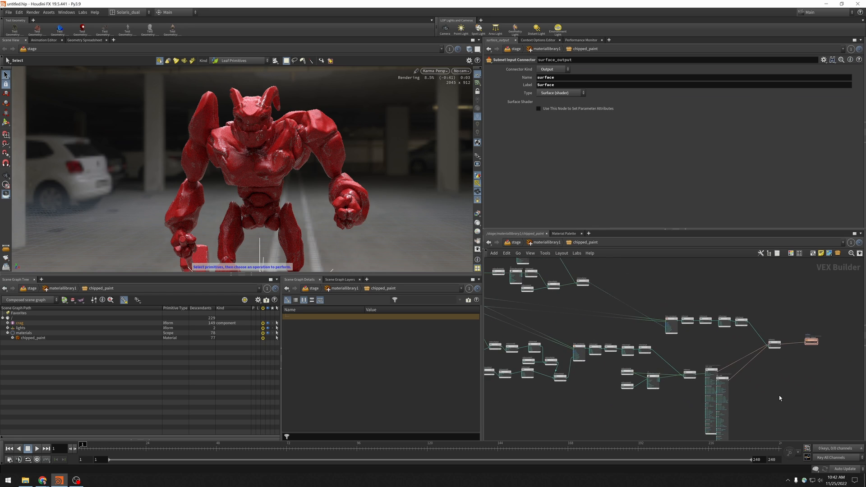
{"action": "scroll", "coordinate": [775, 395], "scroll_direction": "up", "scroll_amount": 2}
{"action": "middle_click_drag", "start_coordinate": [768, 395], "coordinate": [713, 363]}
{"action": "left_click_drag", "start_coordinate": [644, 337], "coordinate": [670, 343]}
{"action": "middle_click_drag", "start_coordinate": [578, 364], "coordinate": [674, 452]}
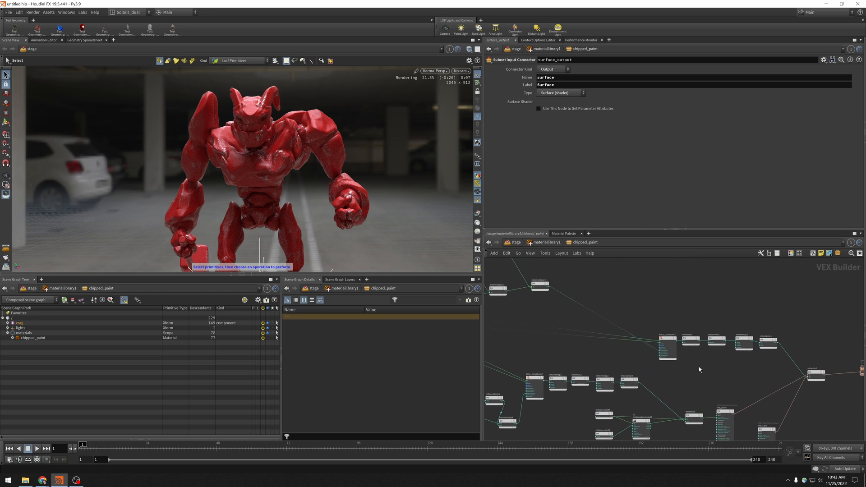
{"action": "left_click", "coordinate": [516, 243]}
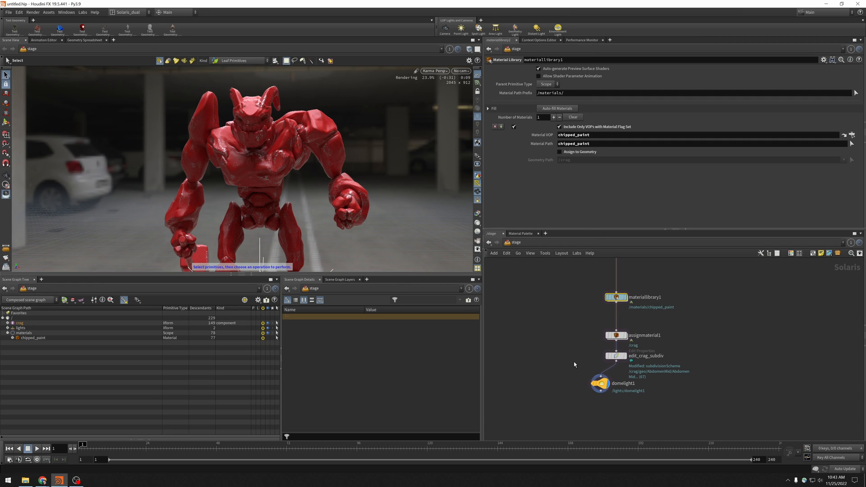